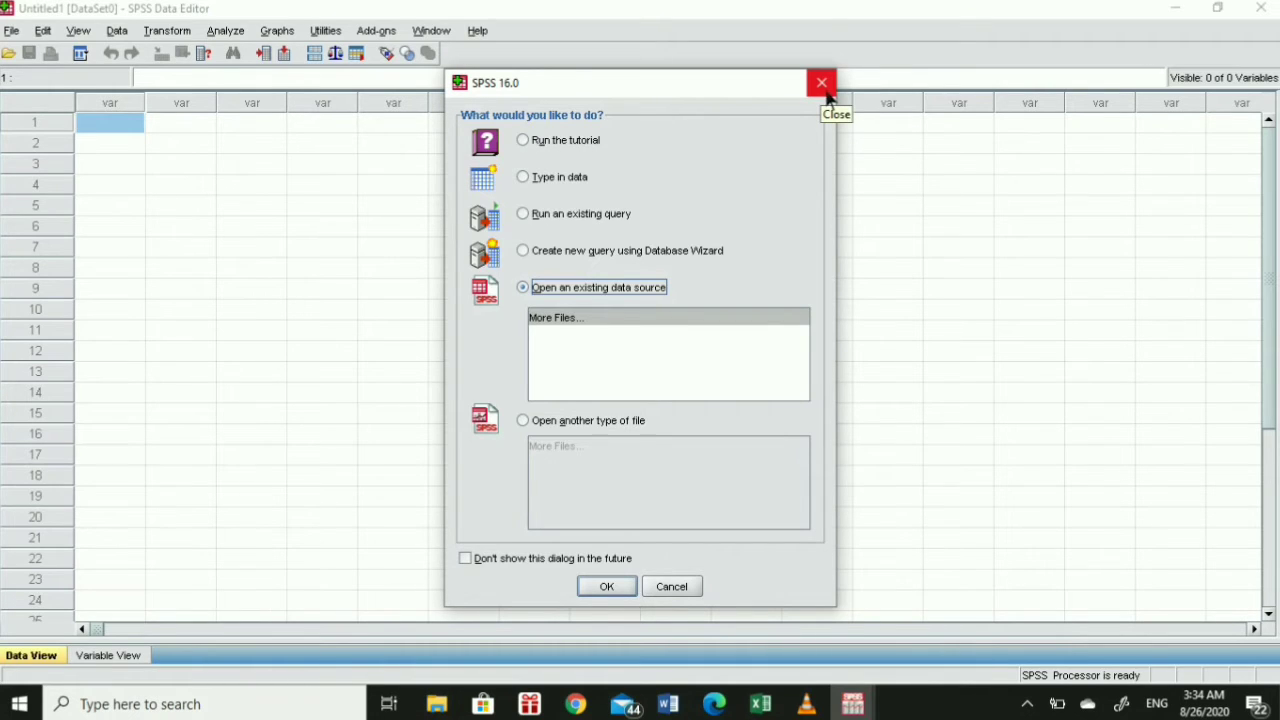
Dismiss the startup dialog without opening a data source
click(822, 84)
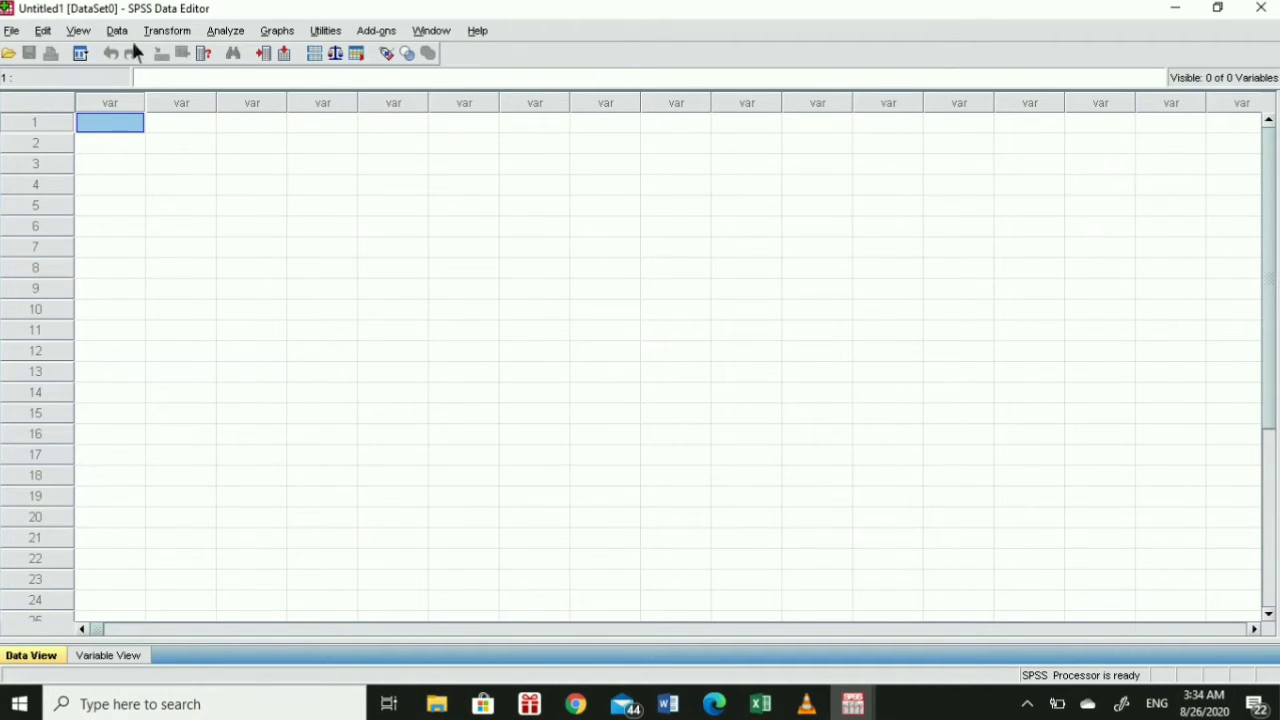
Look through the data editor's menus from File to Window to see which commands each one offers, including the Analyze procedures
click(12, 31)
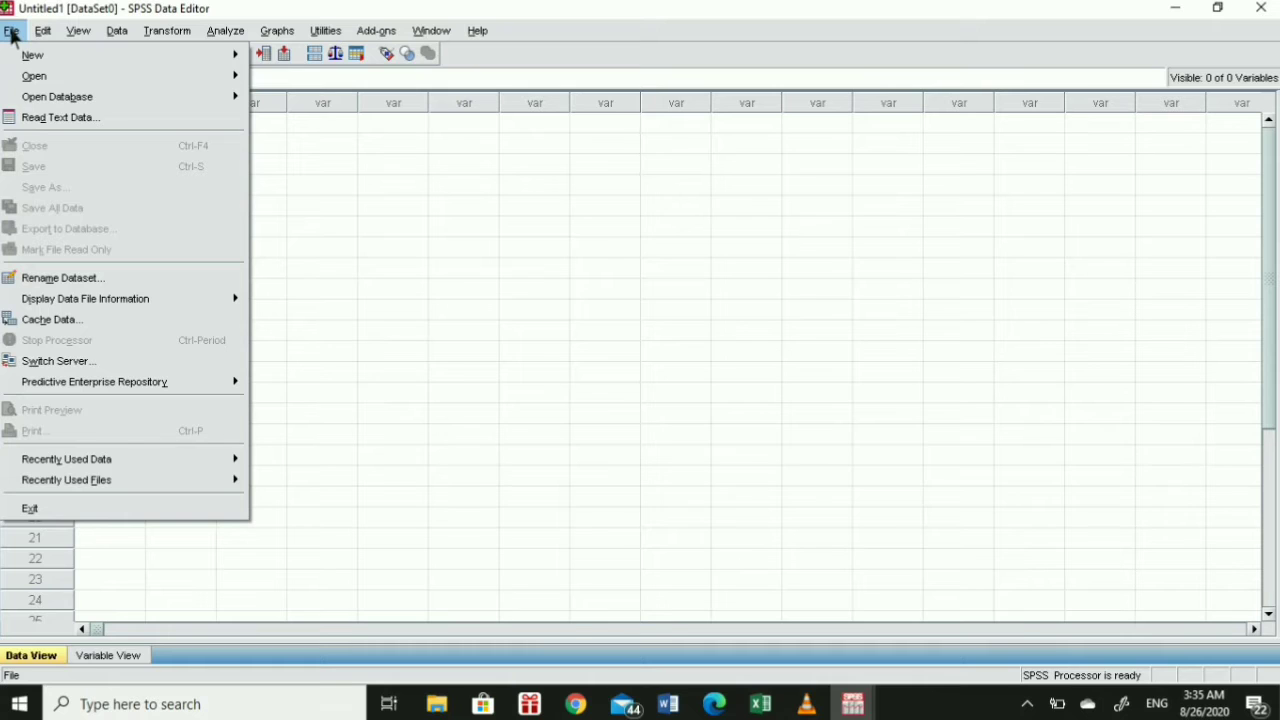
mouse_move(44, 38)
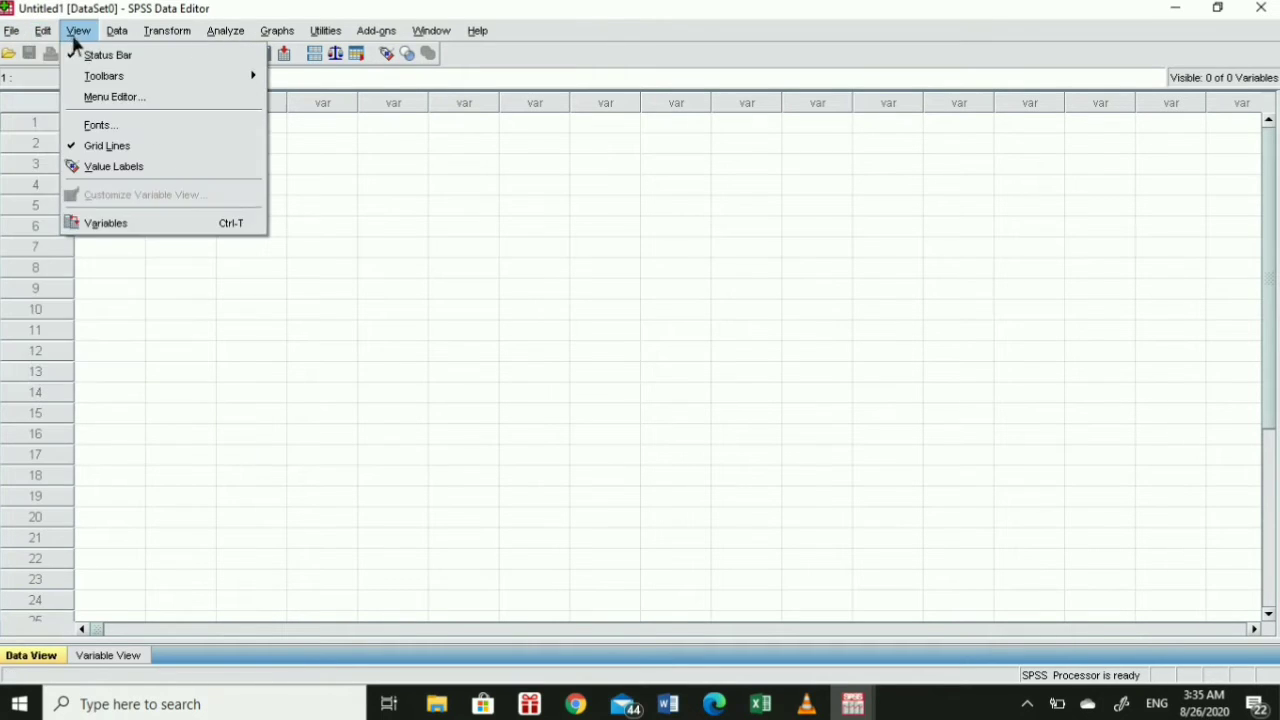
mouse_move(118, 35)
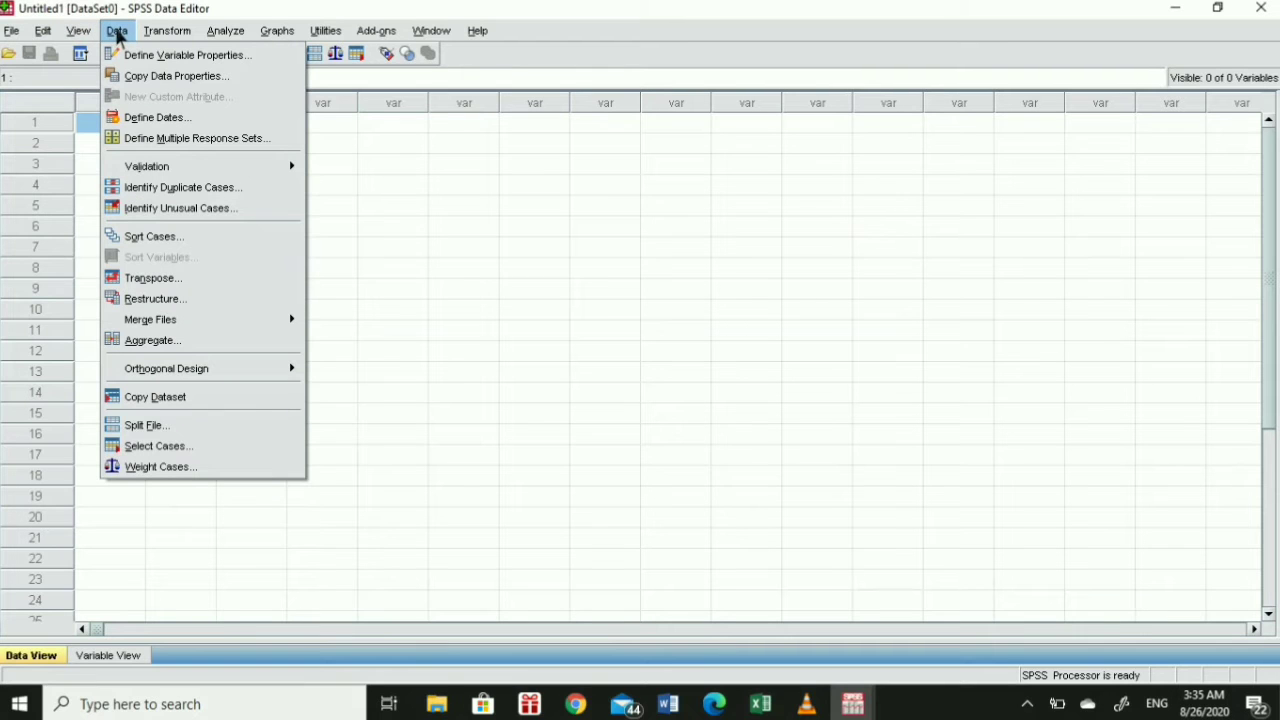
mouse_move(158, 39)
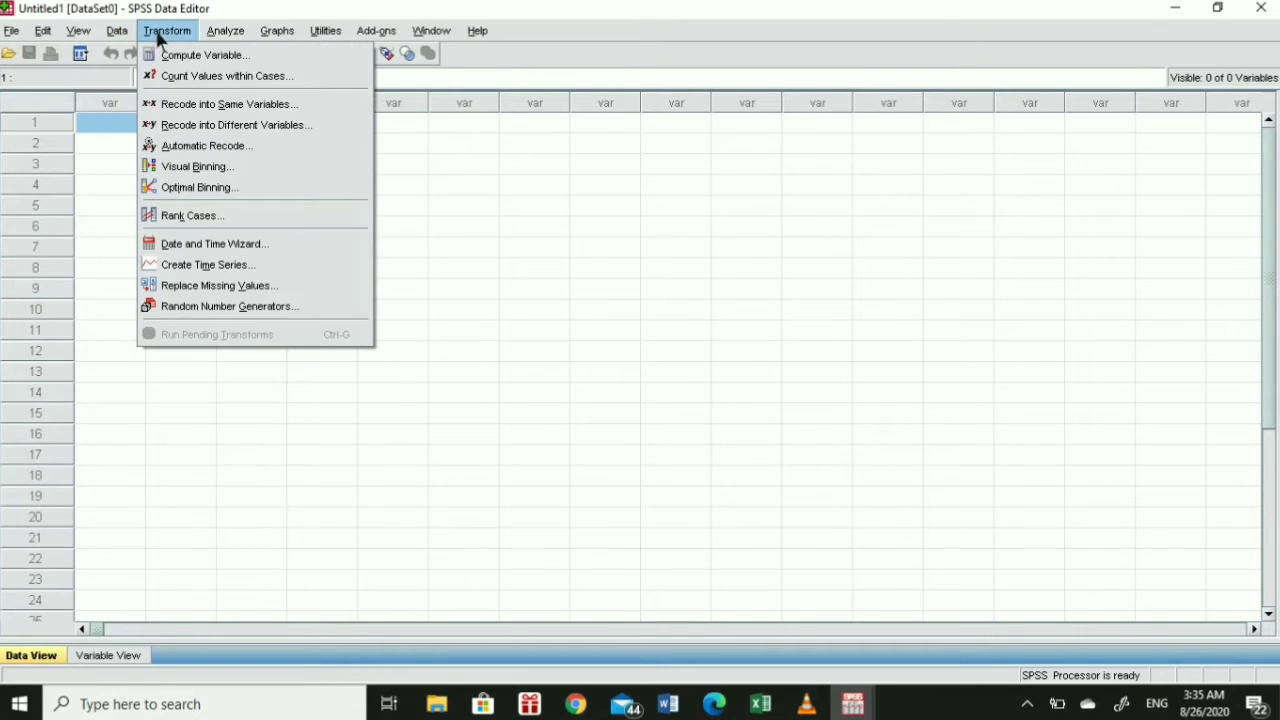
mouse_move(224, 40)
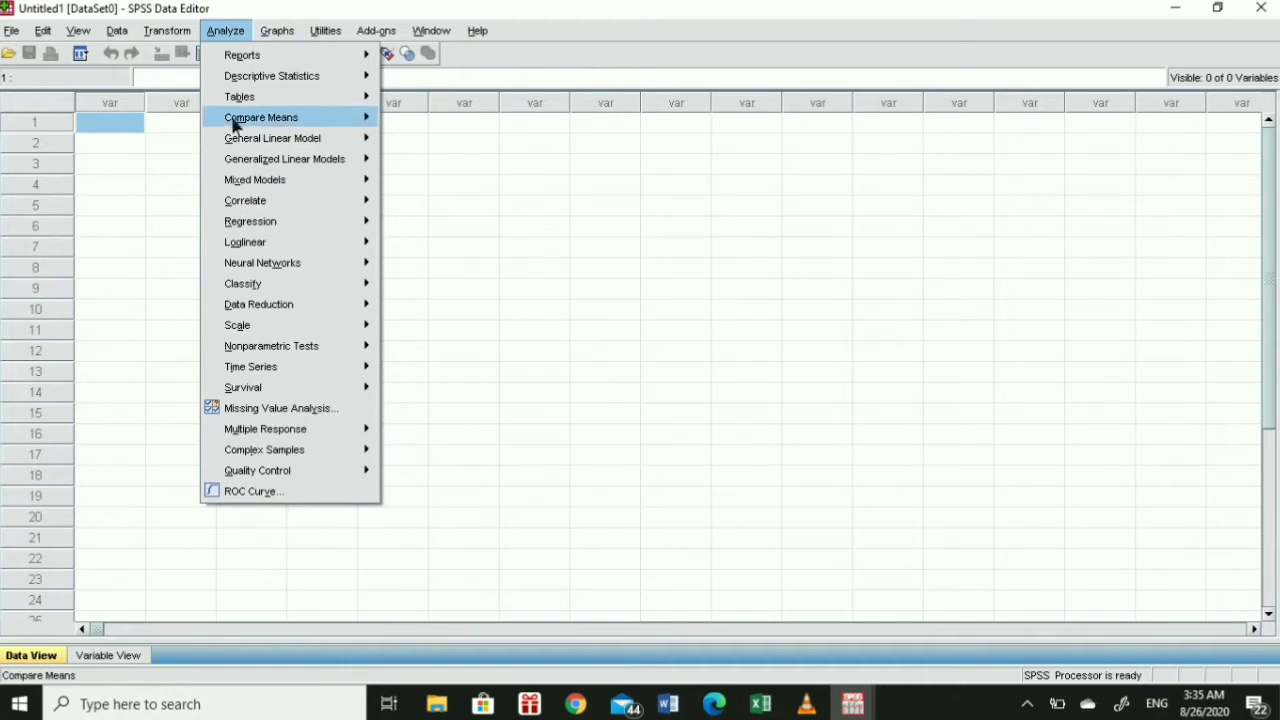
mouse_move(237, 170)
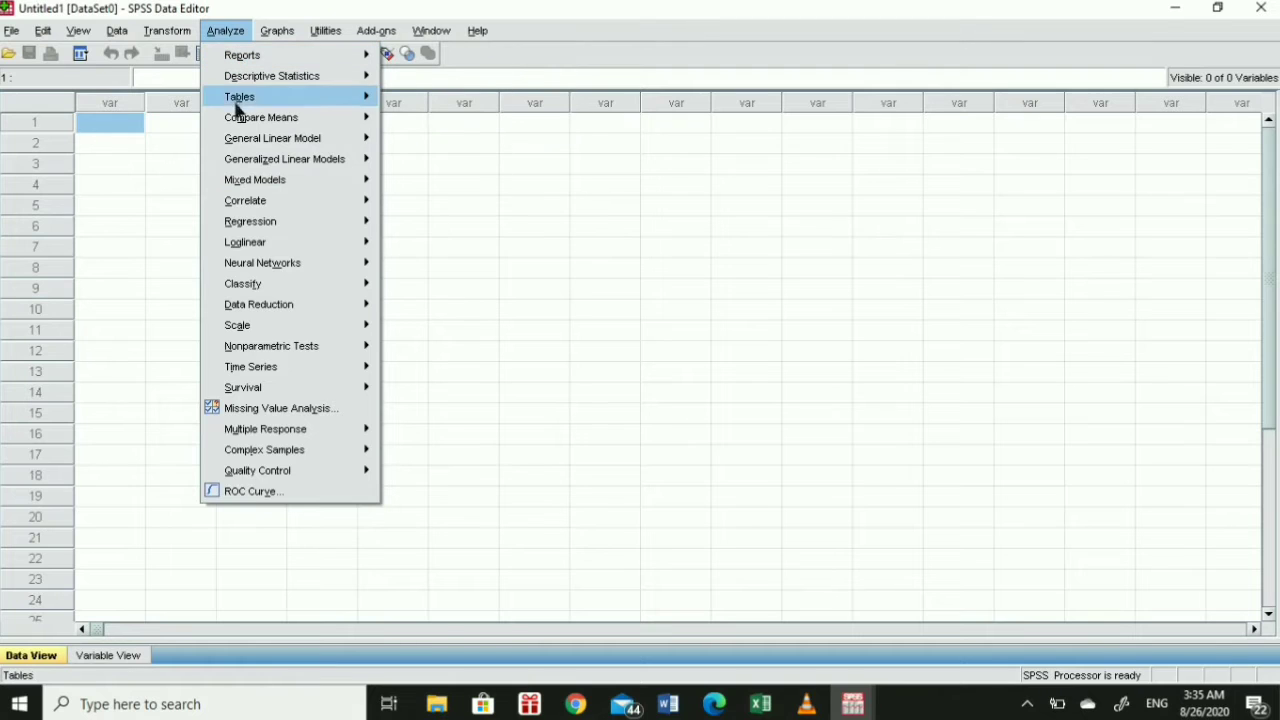
mouse_move(238, 122)
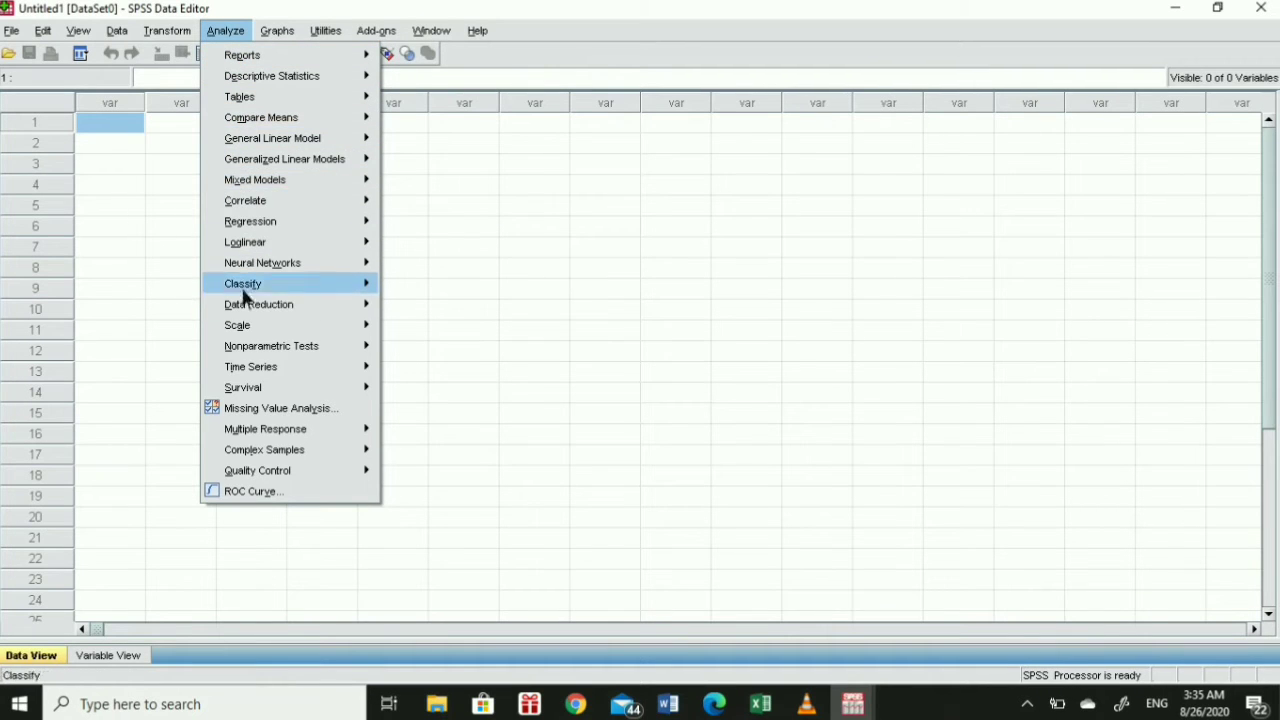
mouse_move(247, 77)
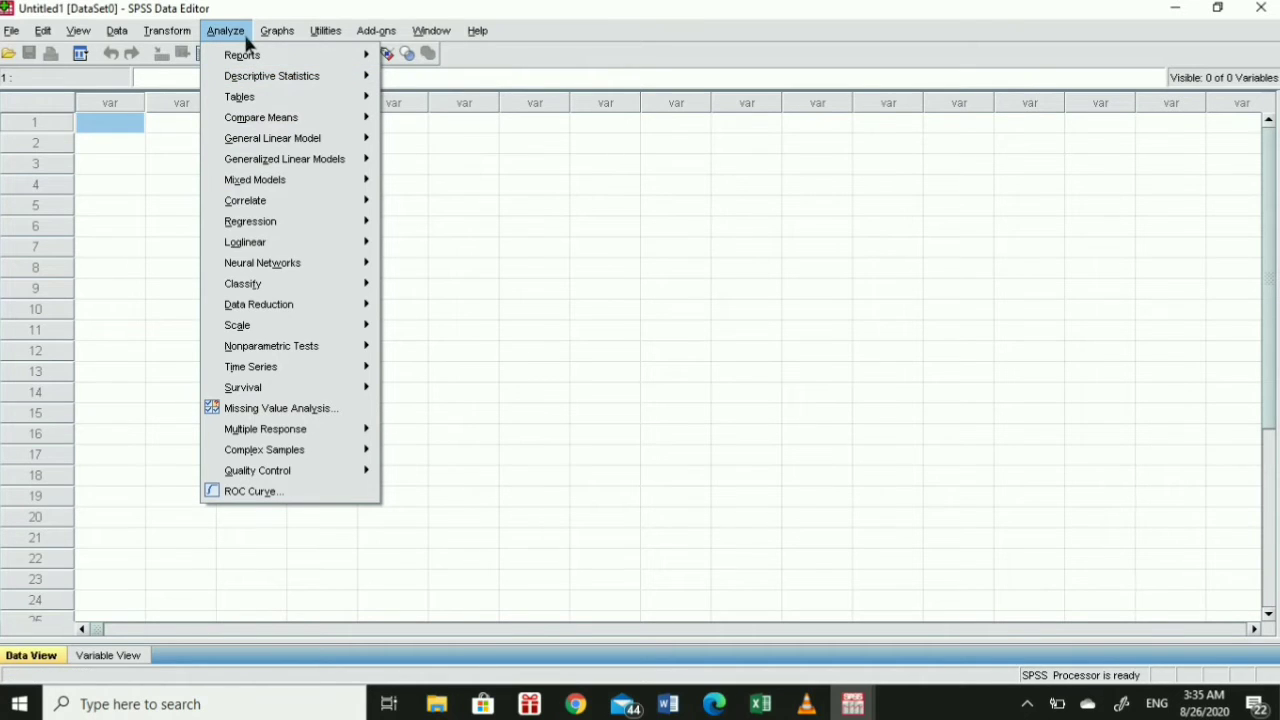
mouse_move(265, 37)
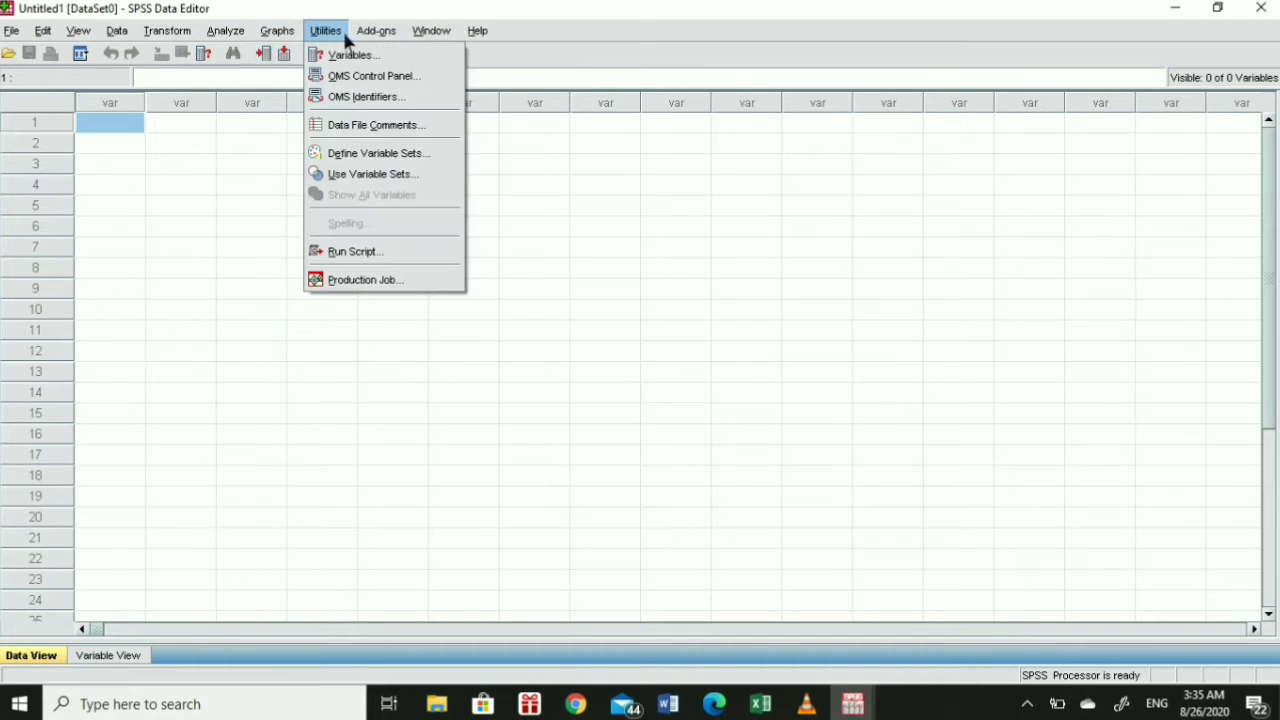
mouse_move(383, 37)
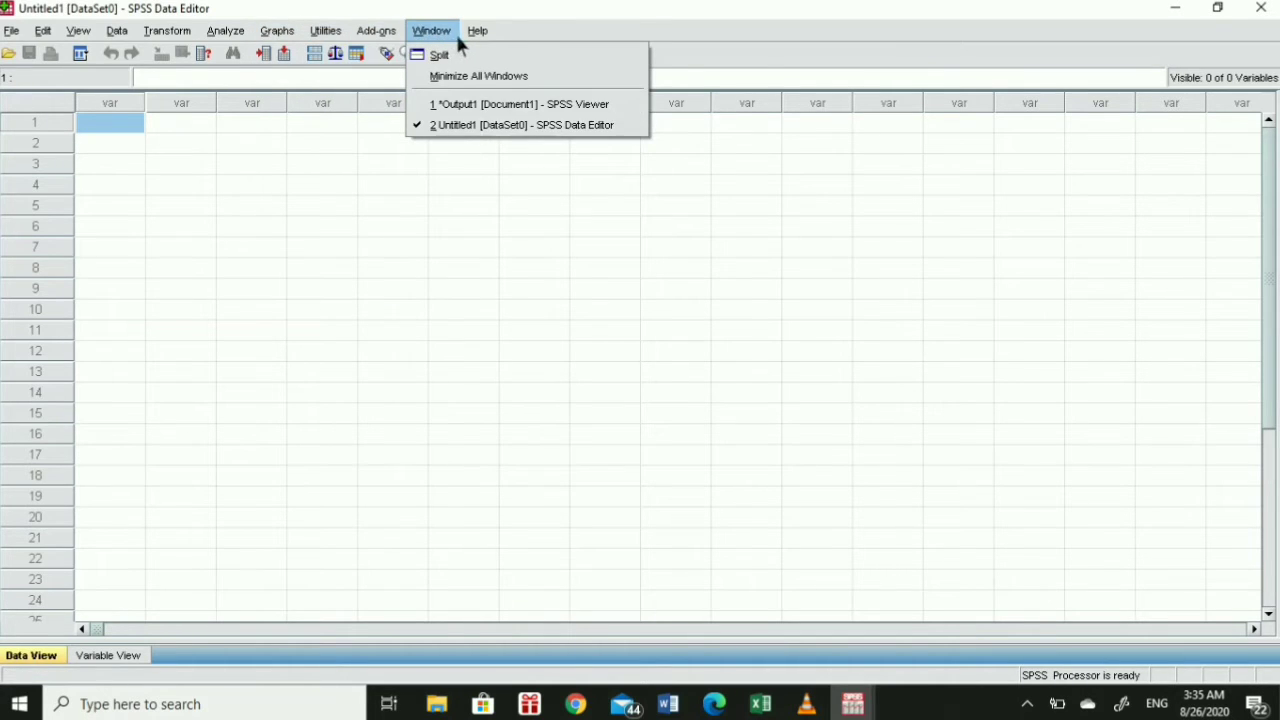
mouse_move(474, 40)
mouse_move(430, 33)
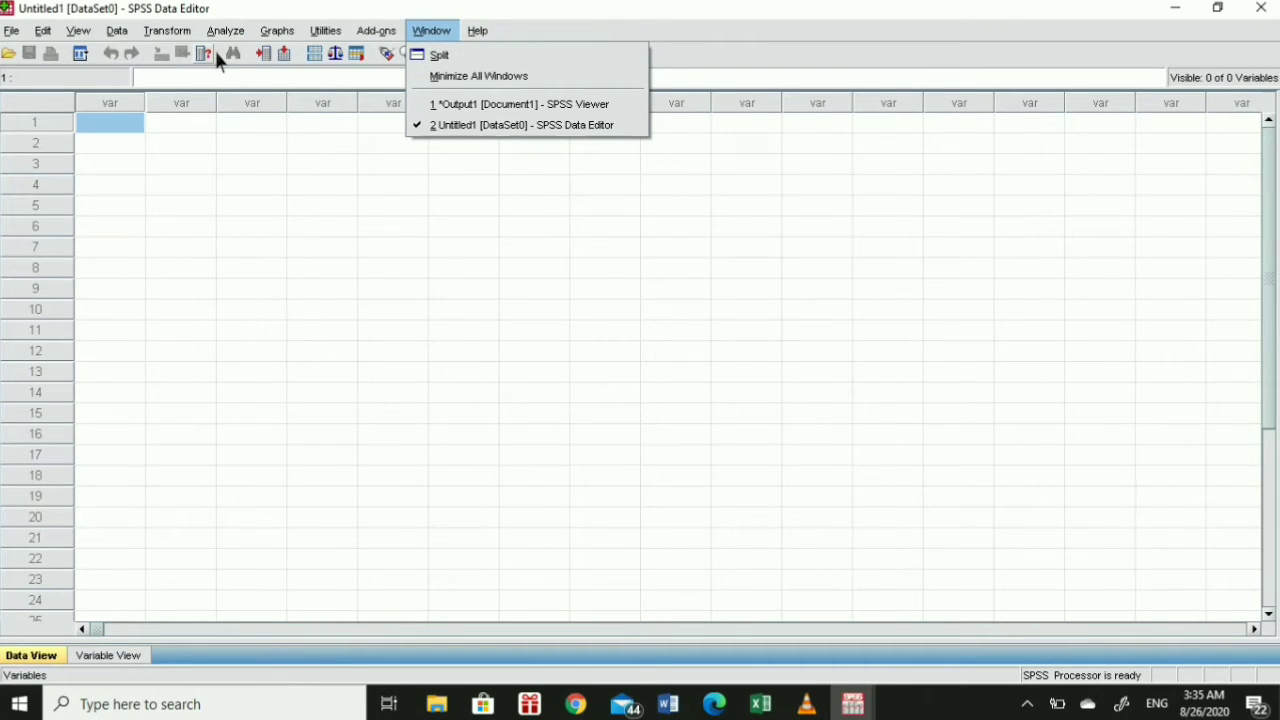
click(166, 228)
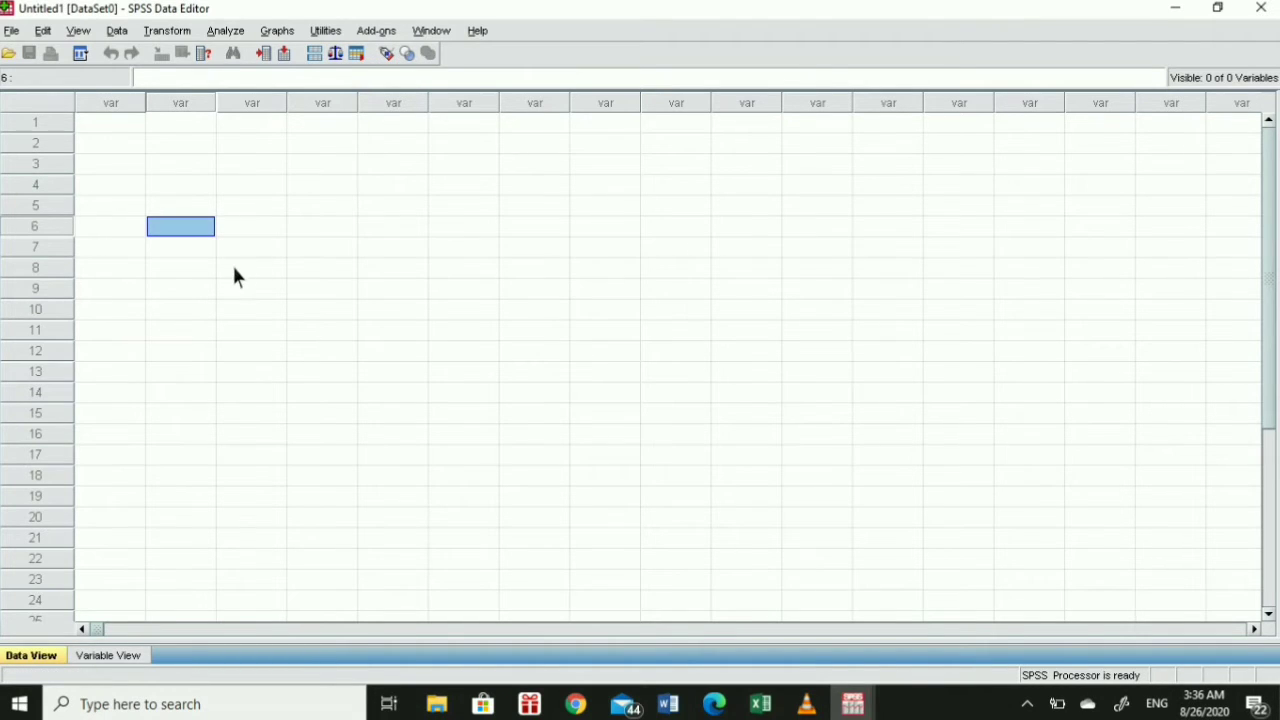
Examine the empty data grid's layout, highlighting the first variable columns and the first case row
click(126, 108)
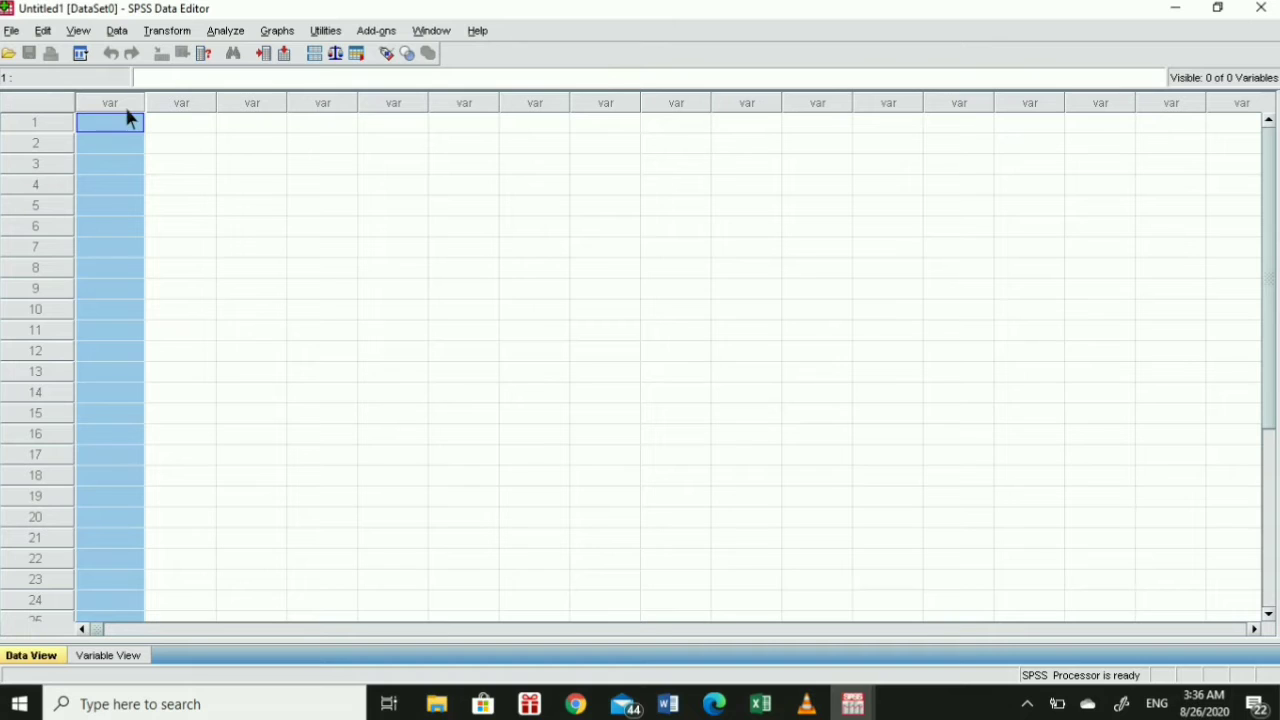
click(41, 123)
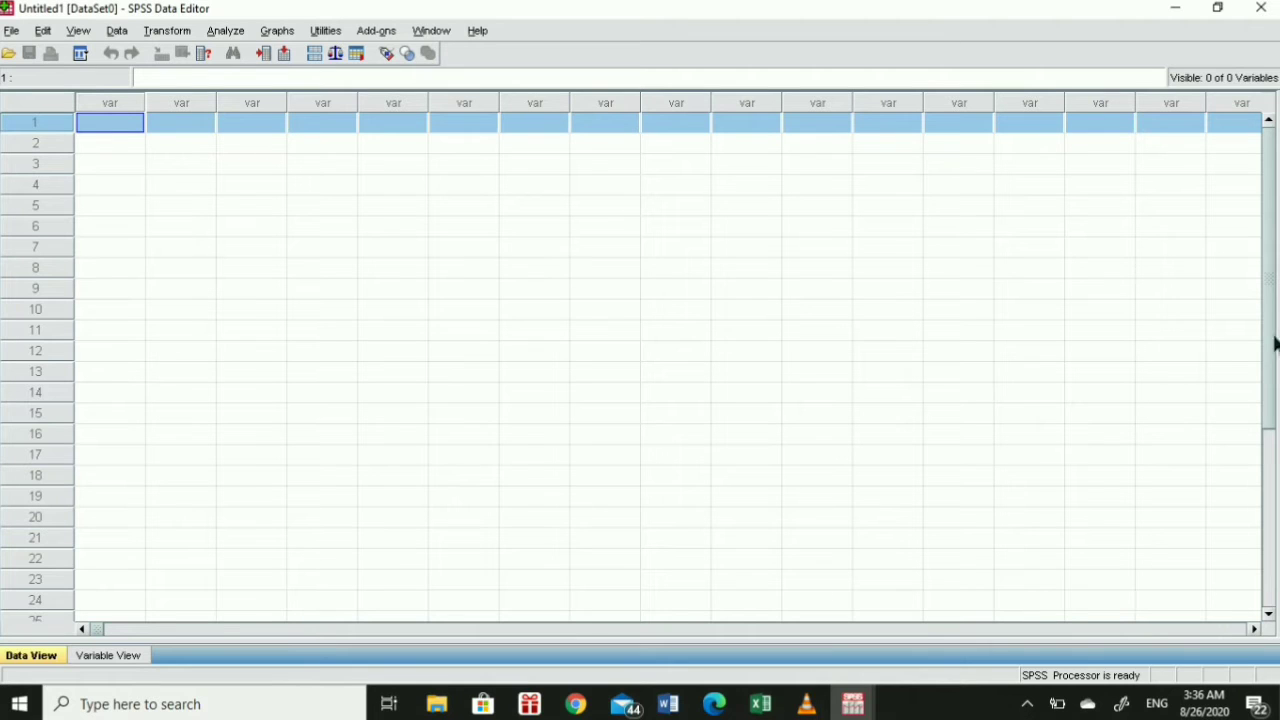
scroll(1270, 320, down, 5)
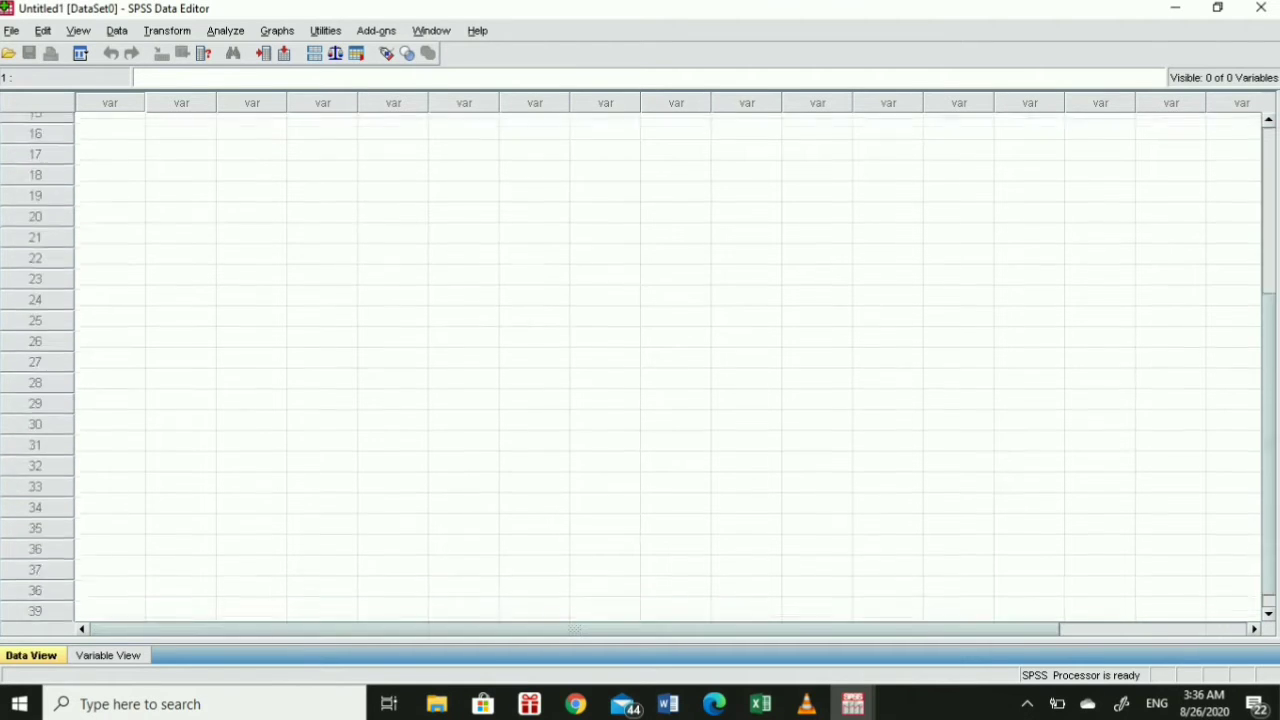
scroll(1255, 225, up, 5)
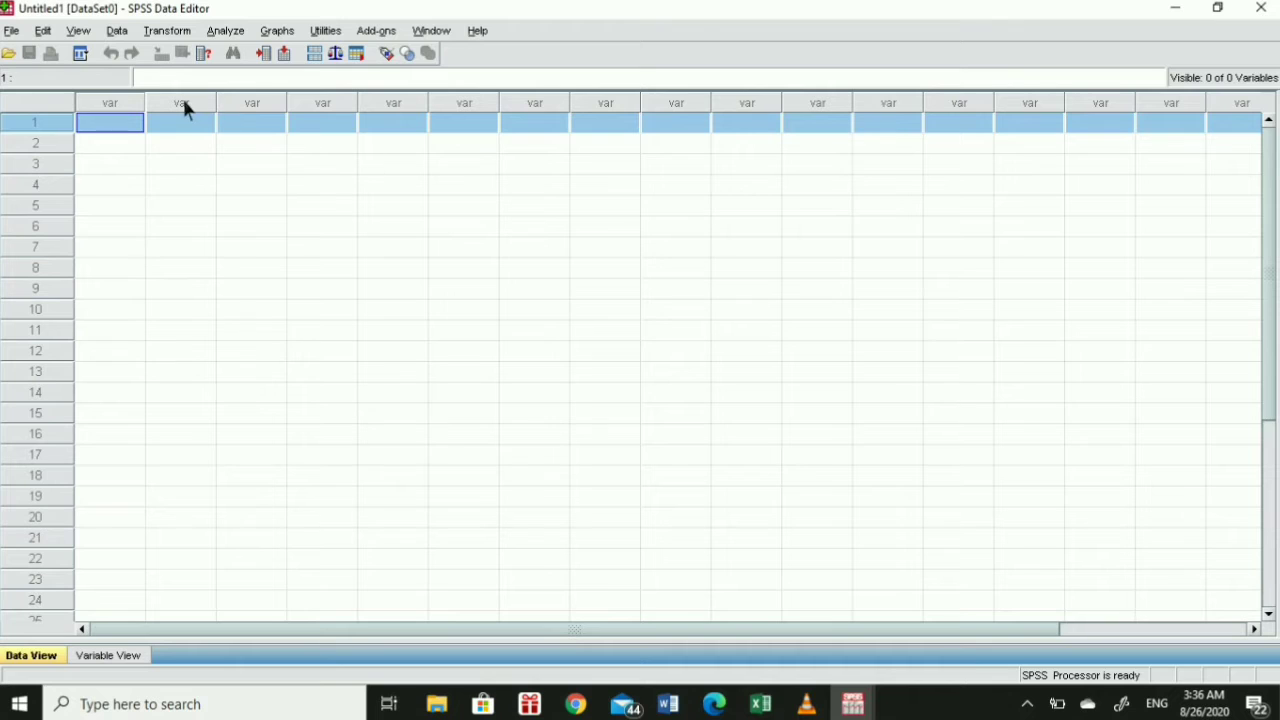
click(132, 103)
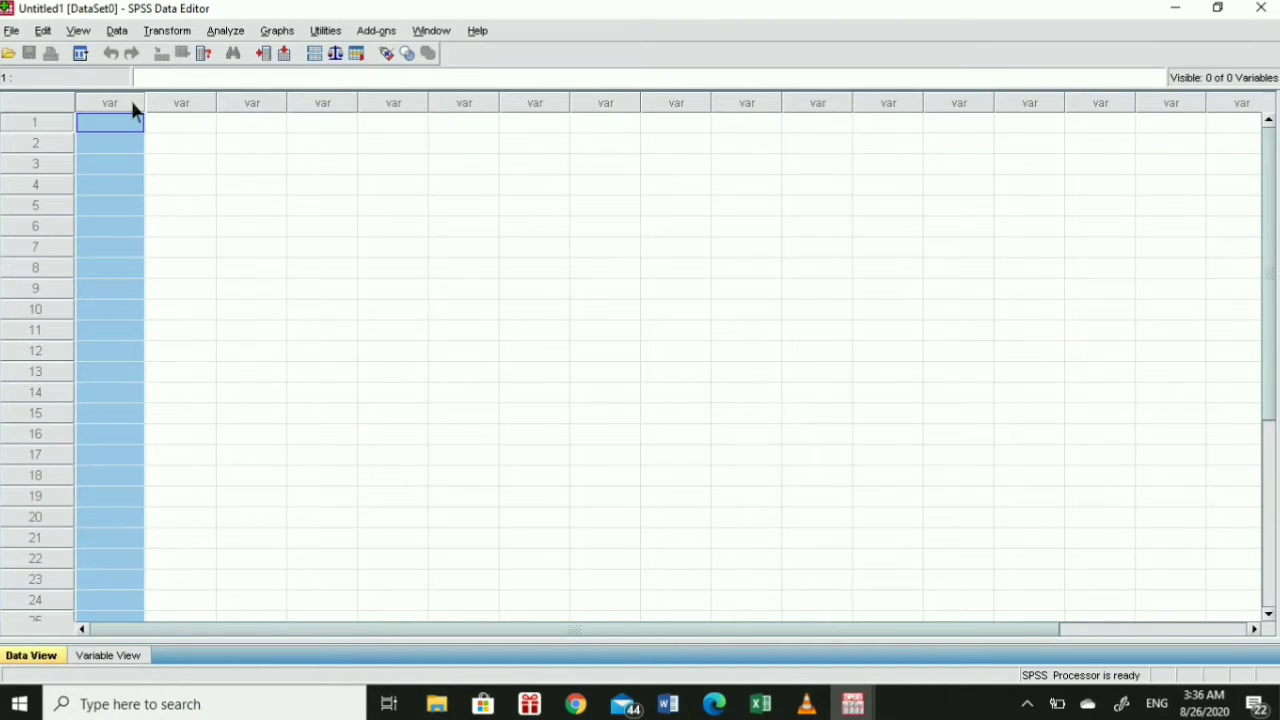
click(182, 112)
click(258, 110)
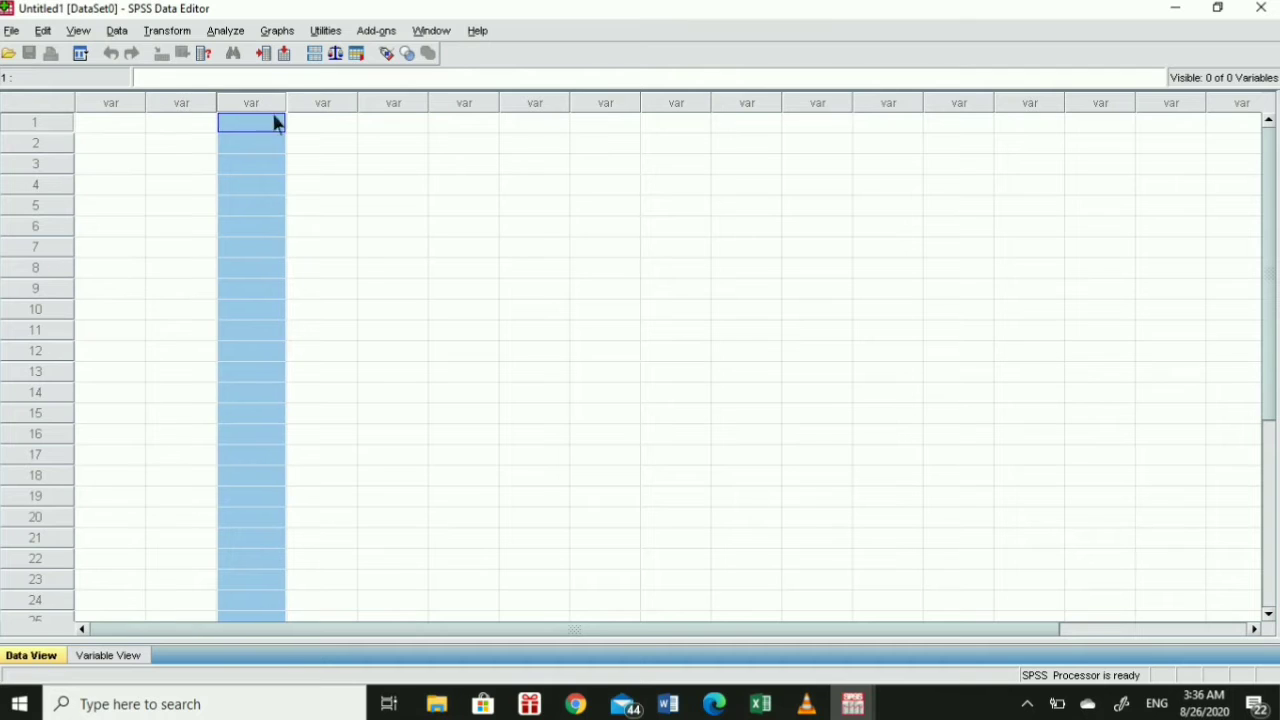
click(331, 118)
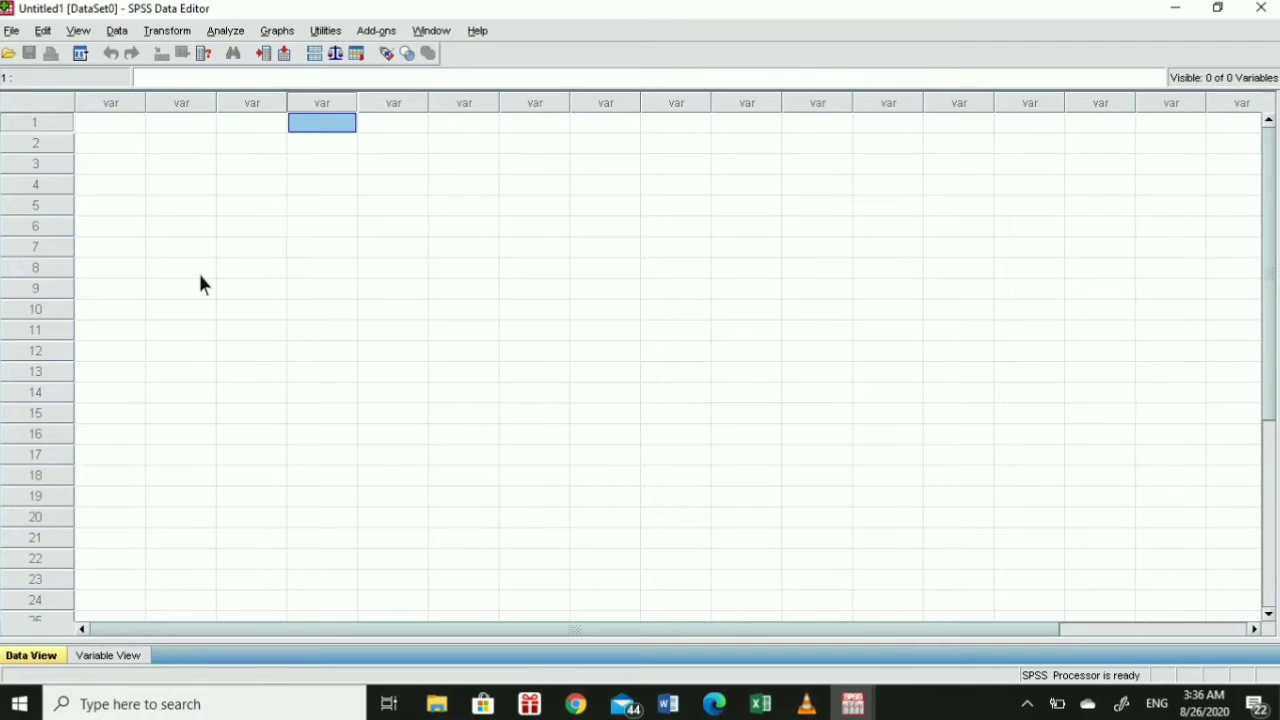
Compare Variable View with Data View and highlight the first variable column in Data View
click(108, 655)
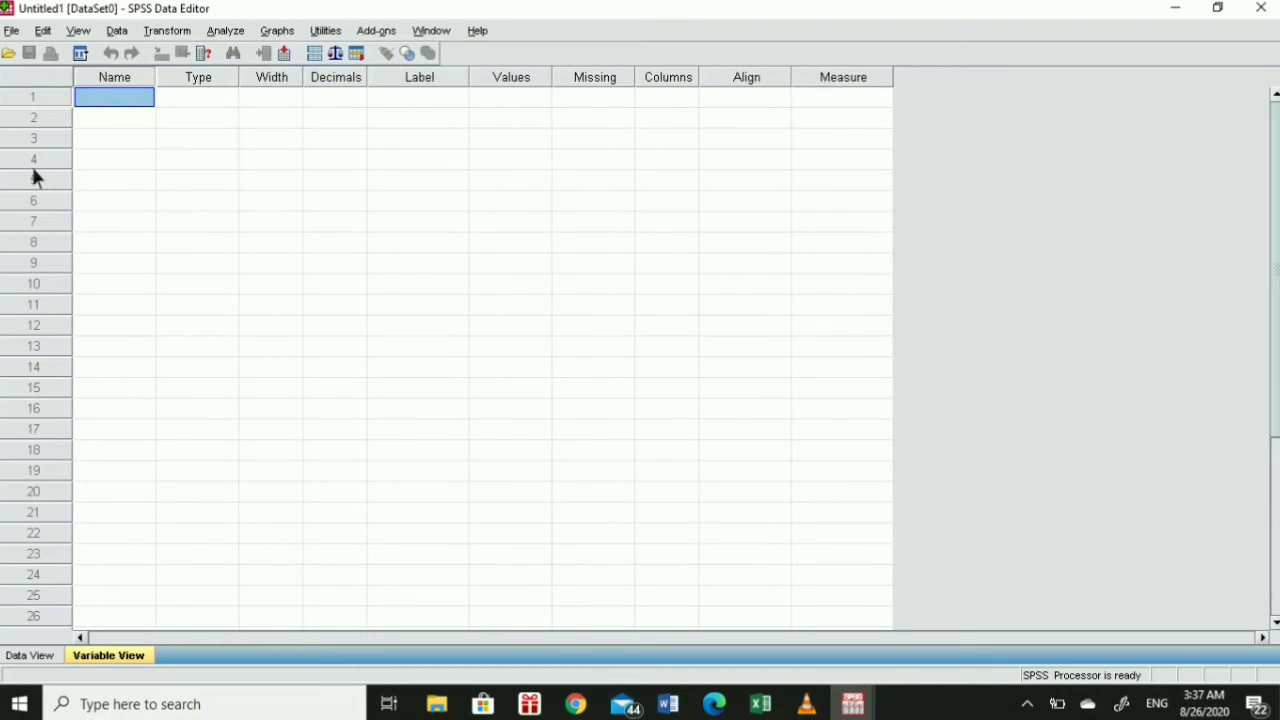
click(46, 656)
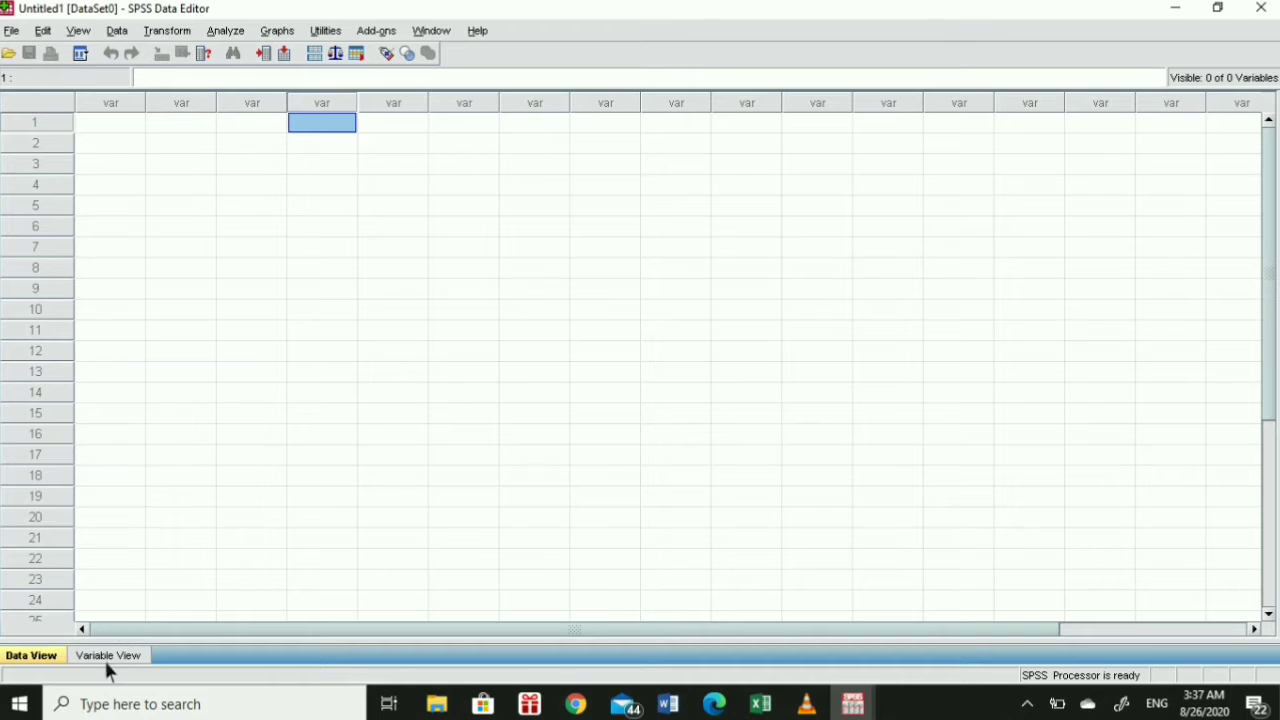
click(109, 104)
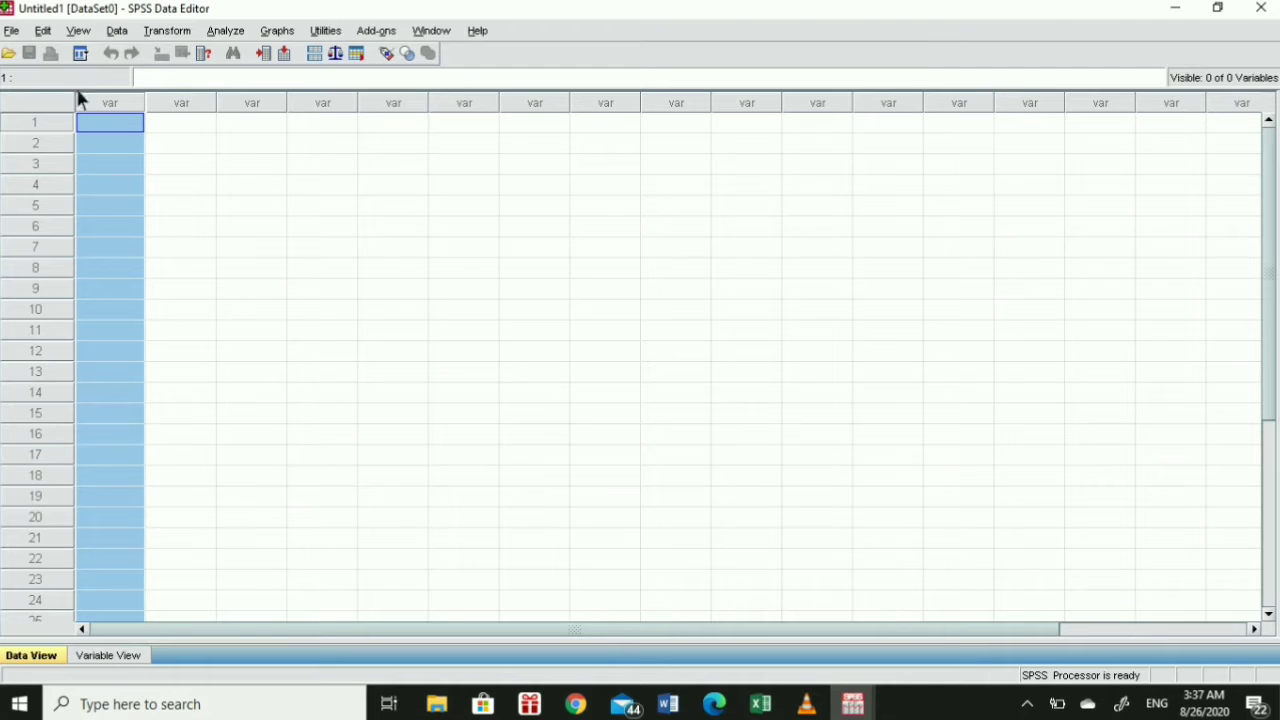
Examine the attribute columns from Name to Measure in Variable View, and return to the first cell in Data View
click(105, 655)
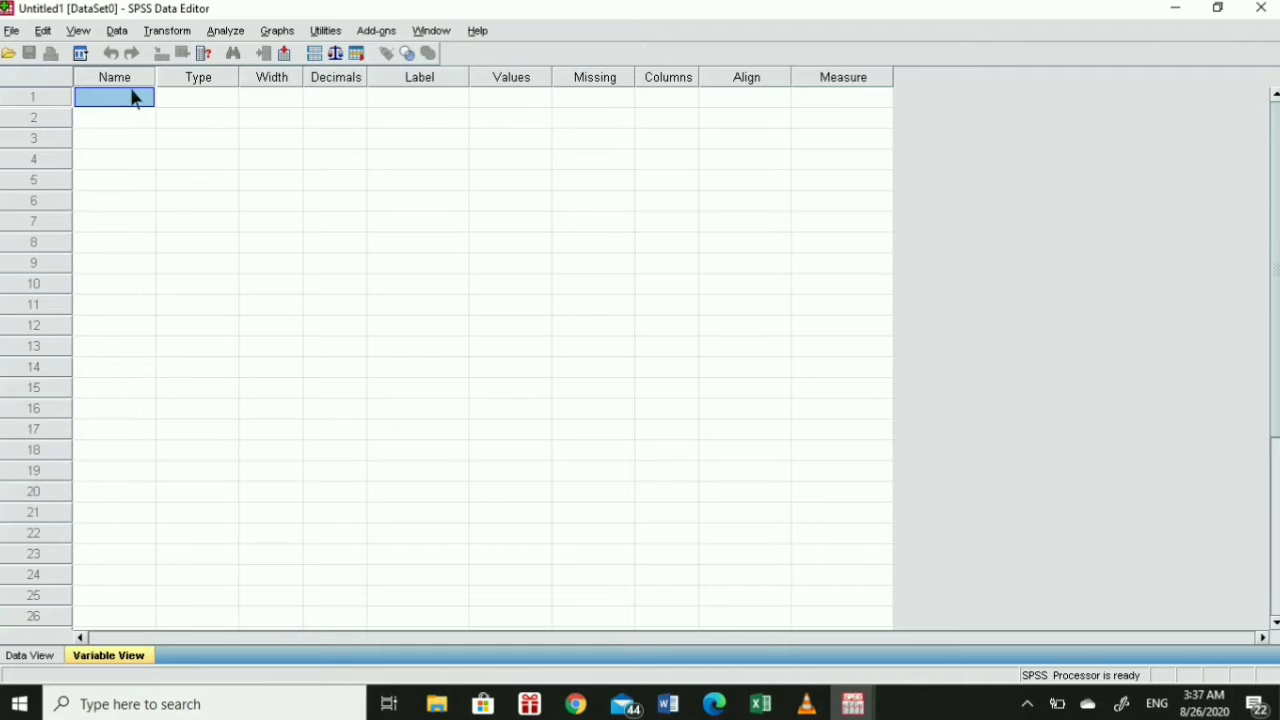
click(195, 97)
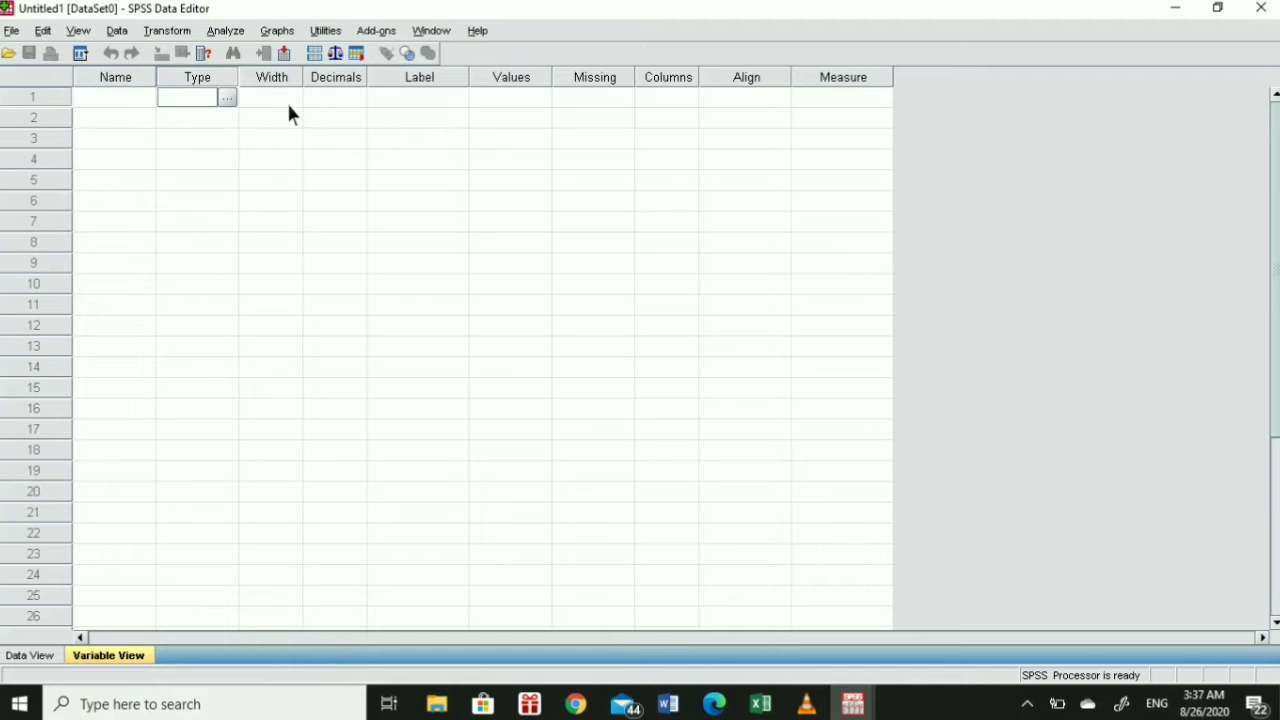
click(442, 95)
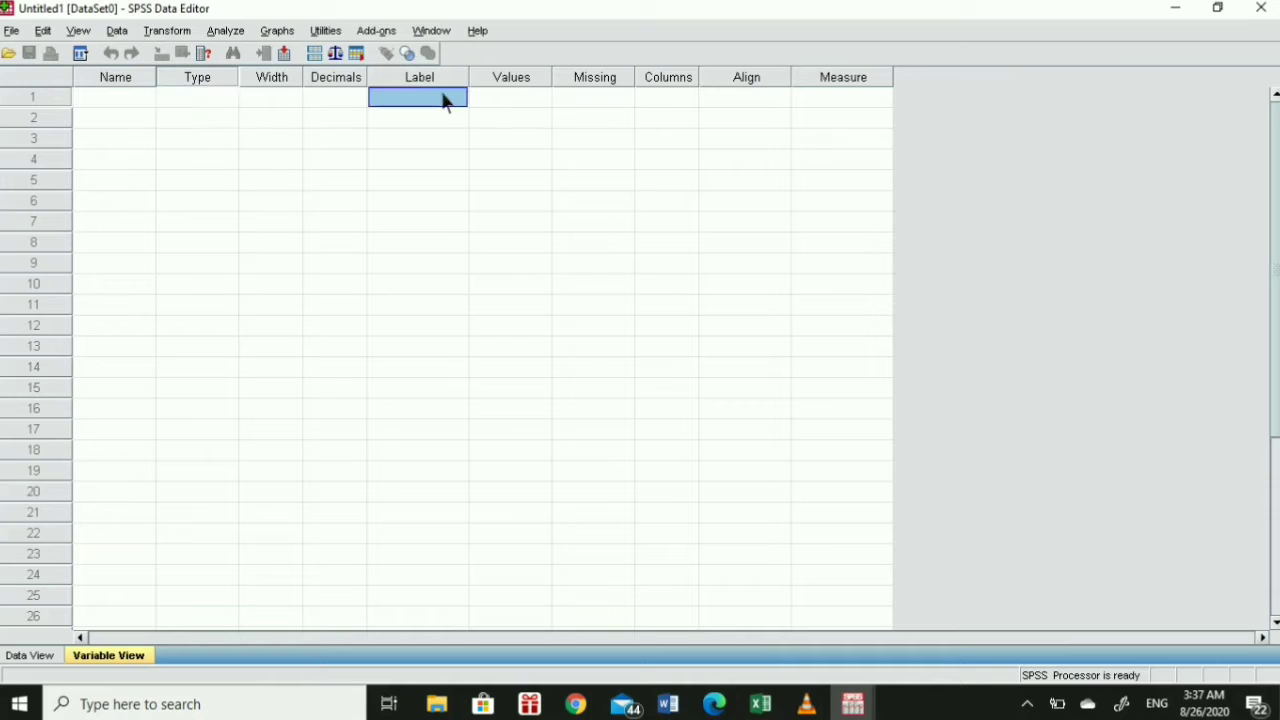
click(818, 100)
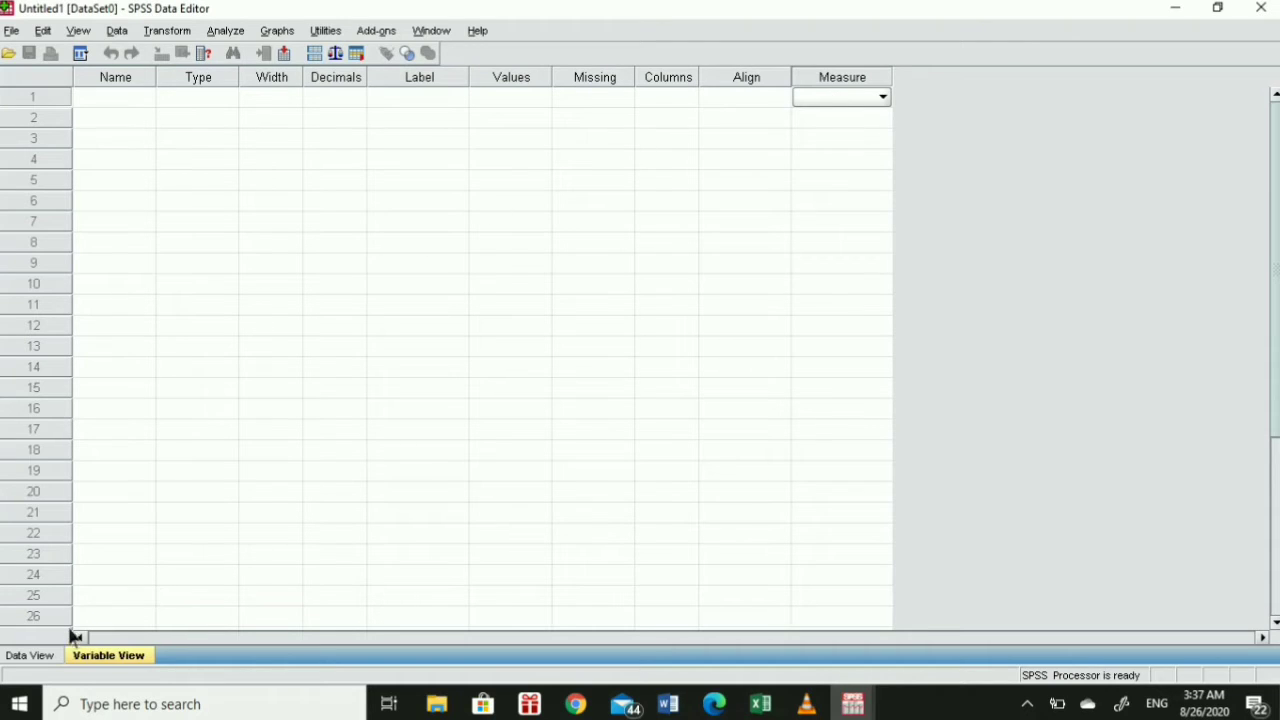
click(40, 656)
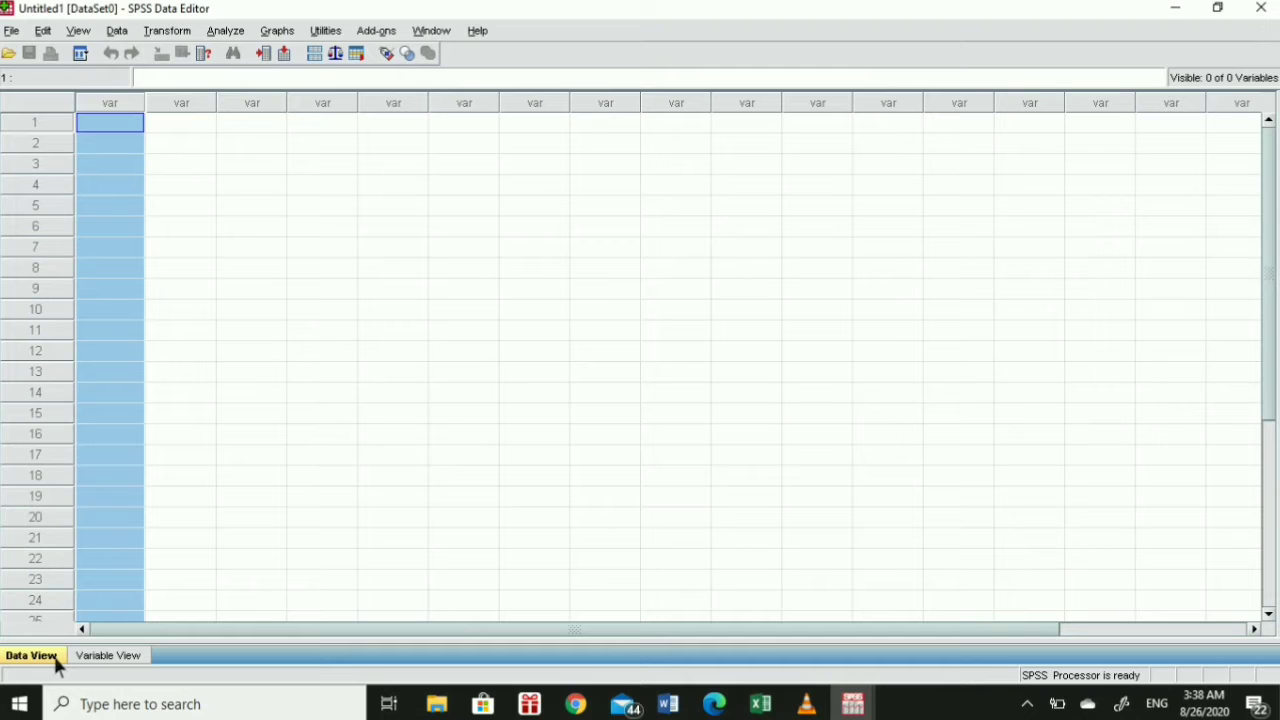
click(125, 129)
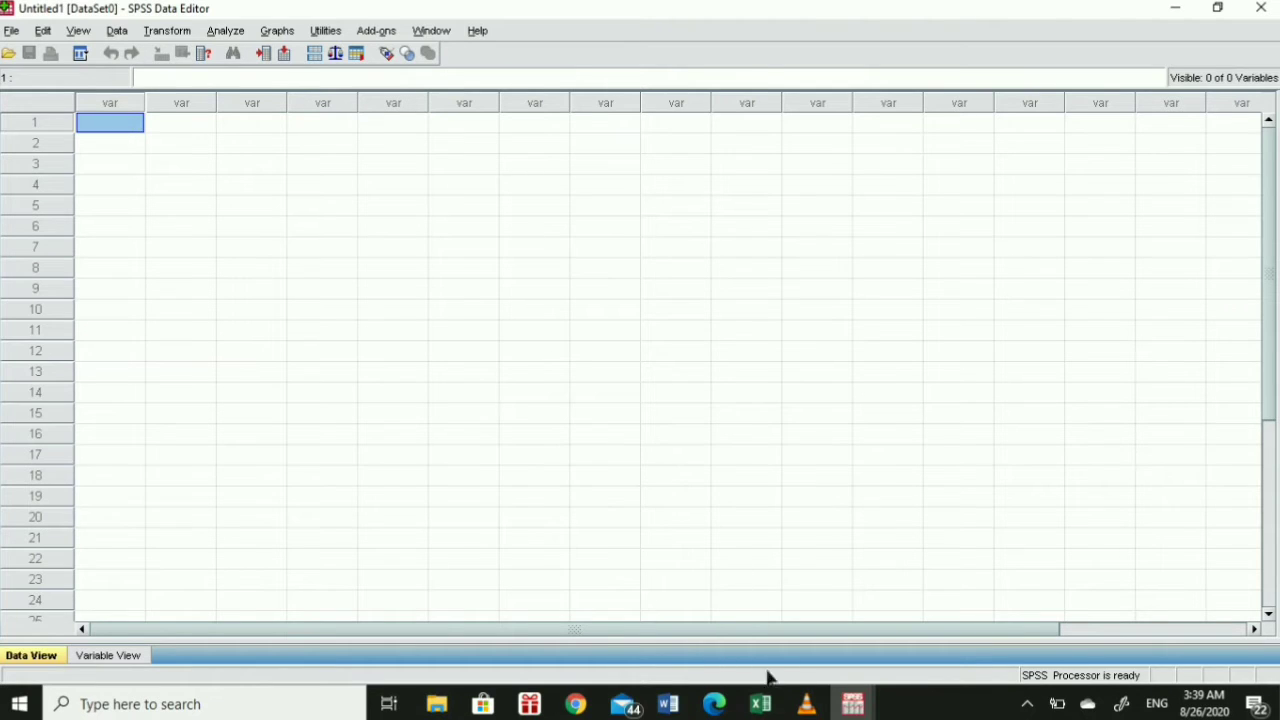
Switch to the questionnaire recap workbook in Excel and review the respondent data on the Rekap Kuisioner sheet, starting with the respondent number column
mouse_move(762, 706)
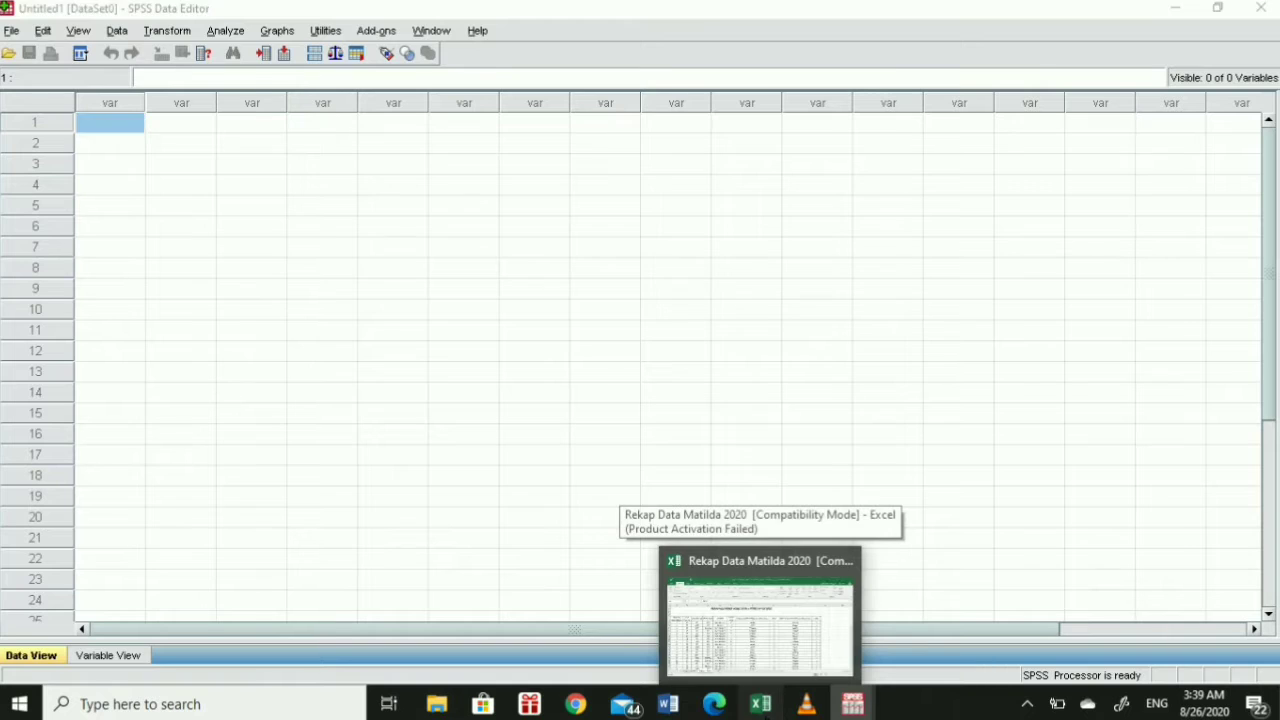
click(752, 645)
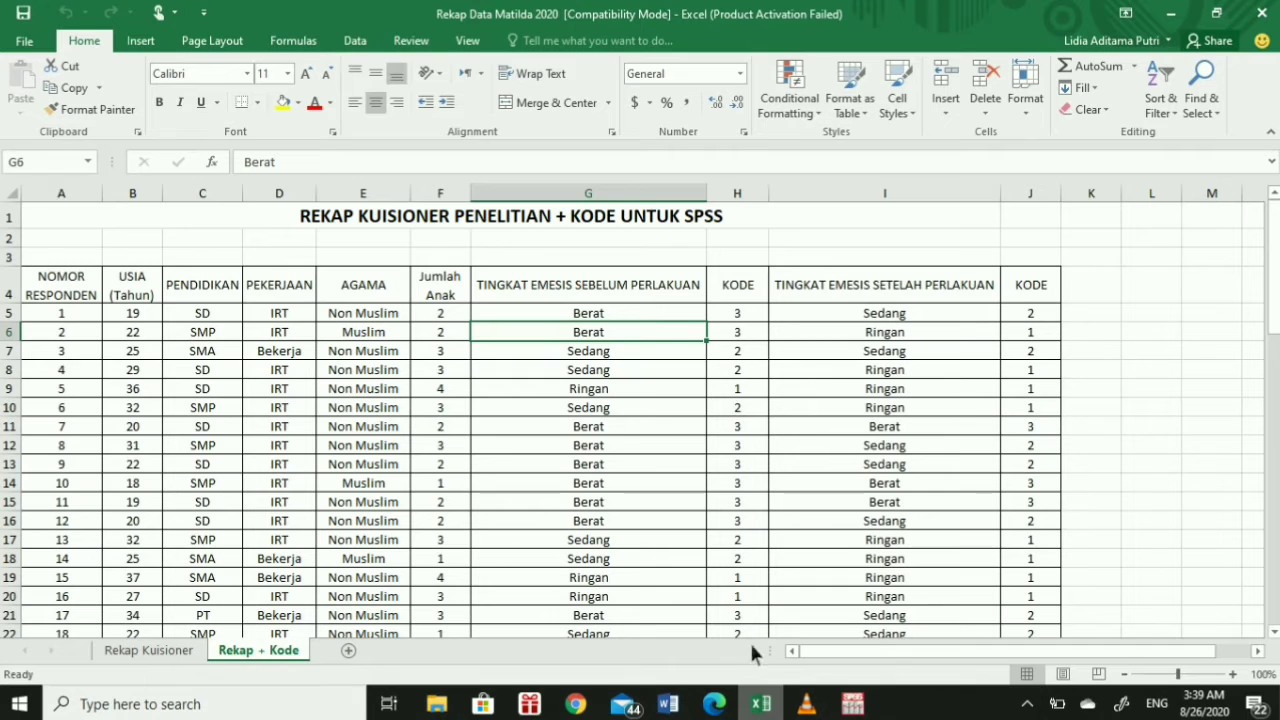
click(148, 651)
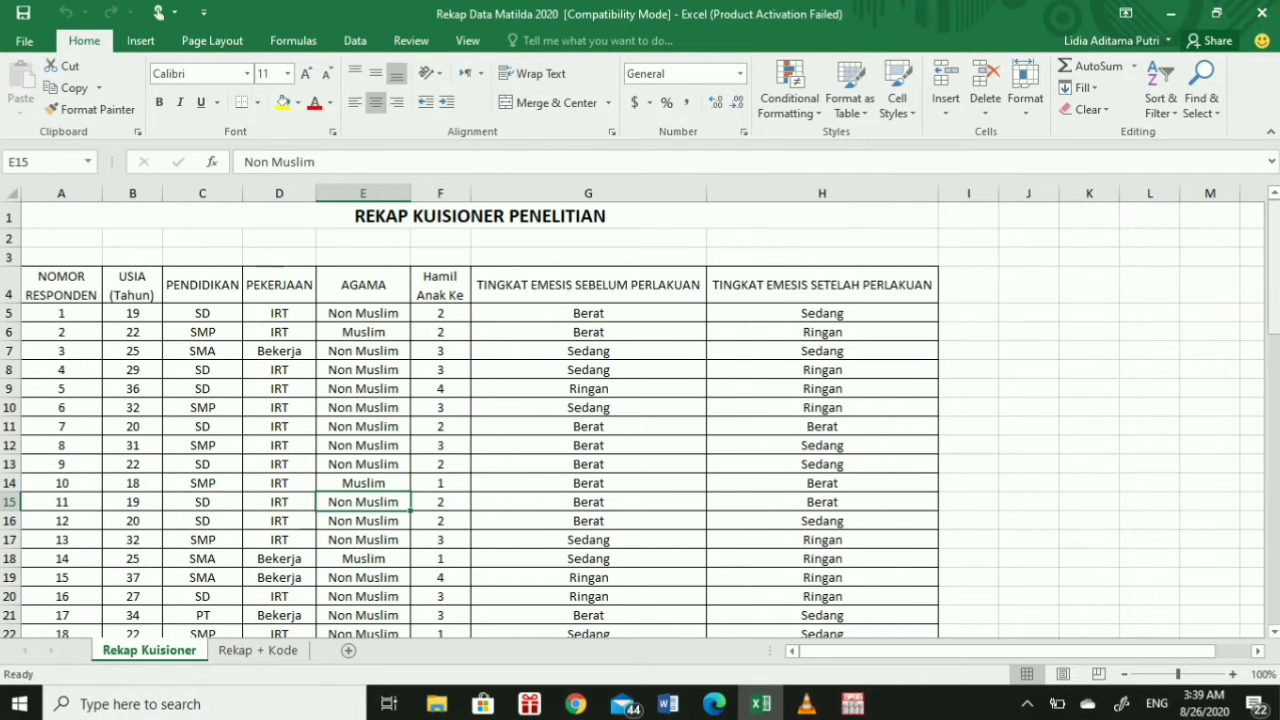
scroll(640, 420, down, 1)
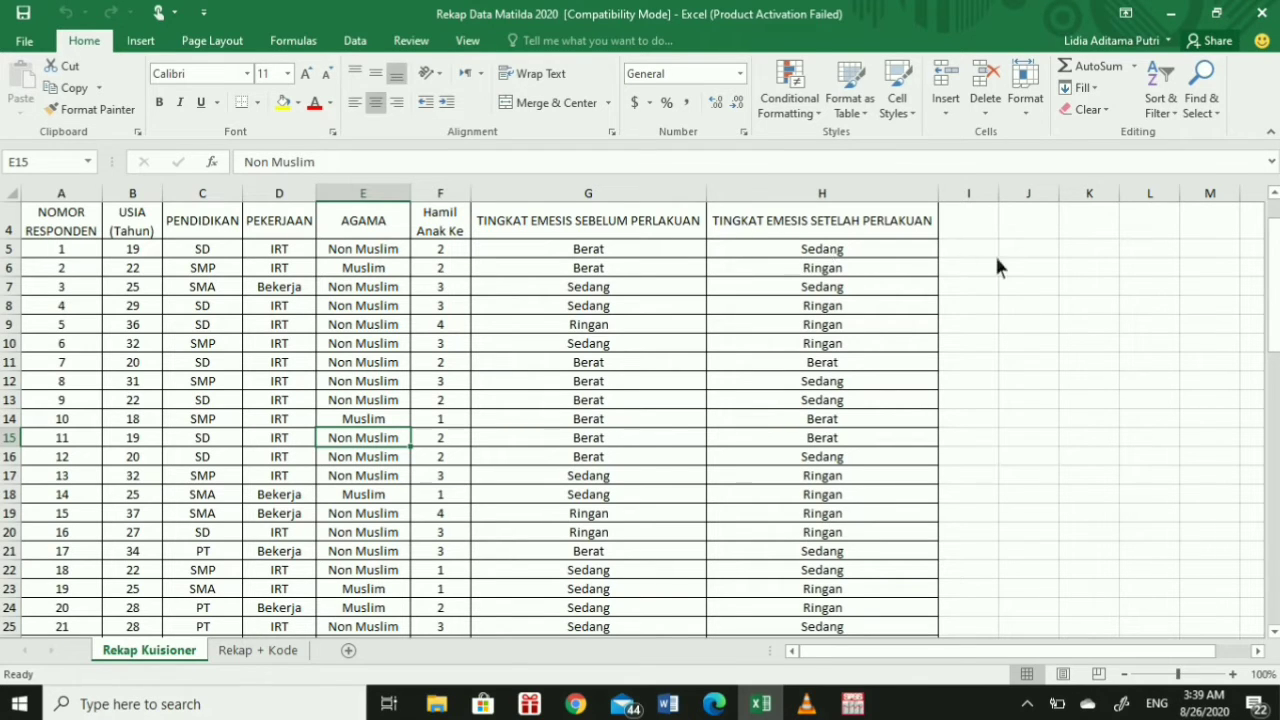
drag(1273, 290, 1273, 270)
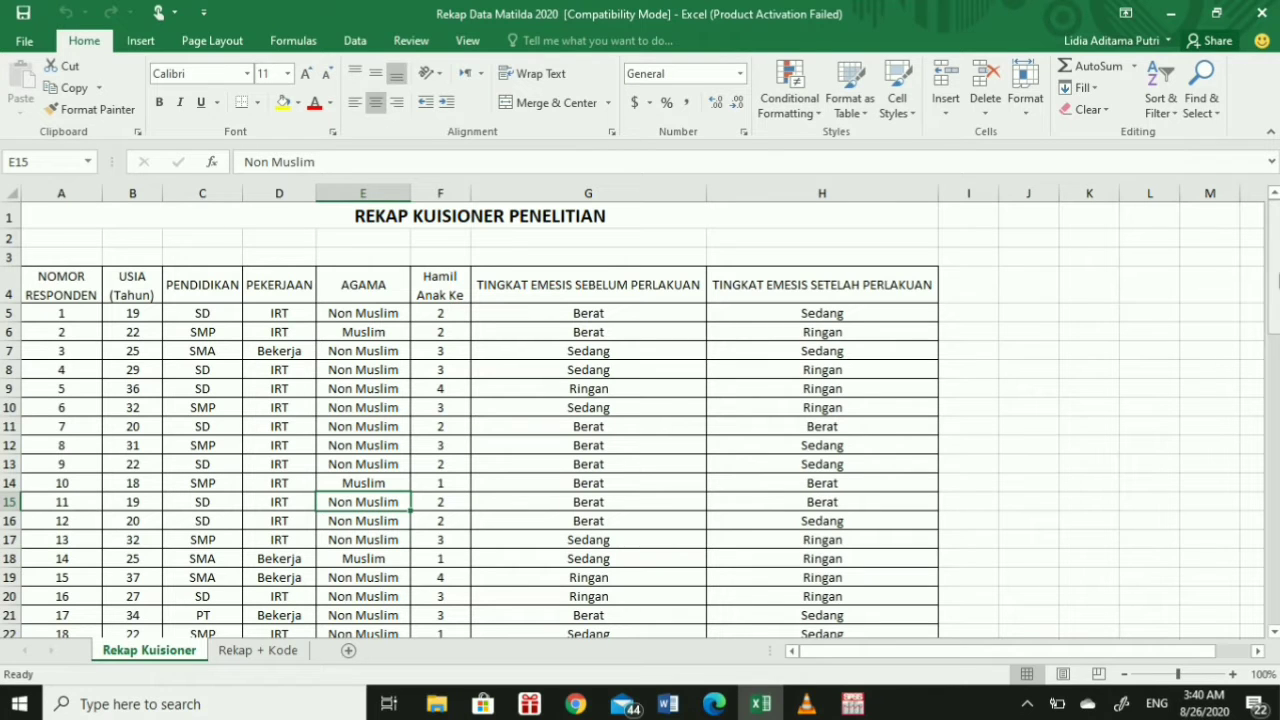
click(77, 196)
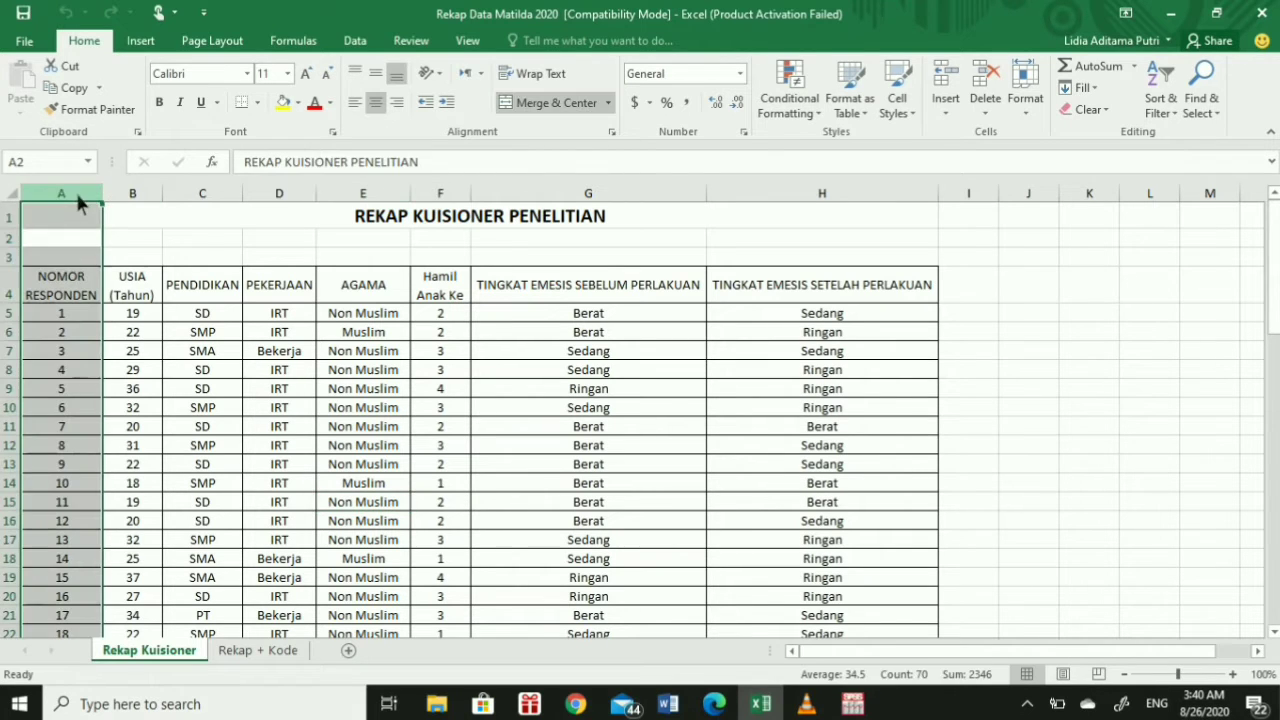
Review all respondent rows on the Rekap Kuisioner sheet, highlighting the first respondent and the emesis level headings before and after treatment
drag(1273, 262, 1273, 500)
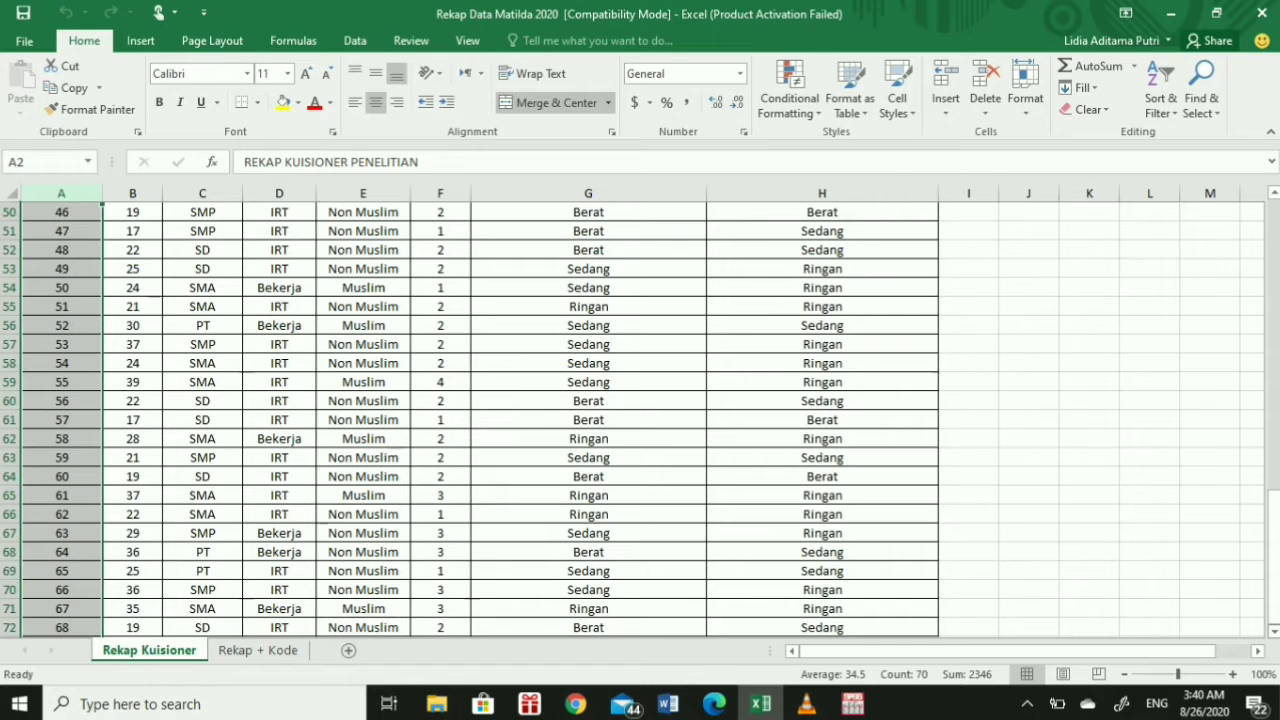
drag(1273, 530, 1272, 236)
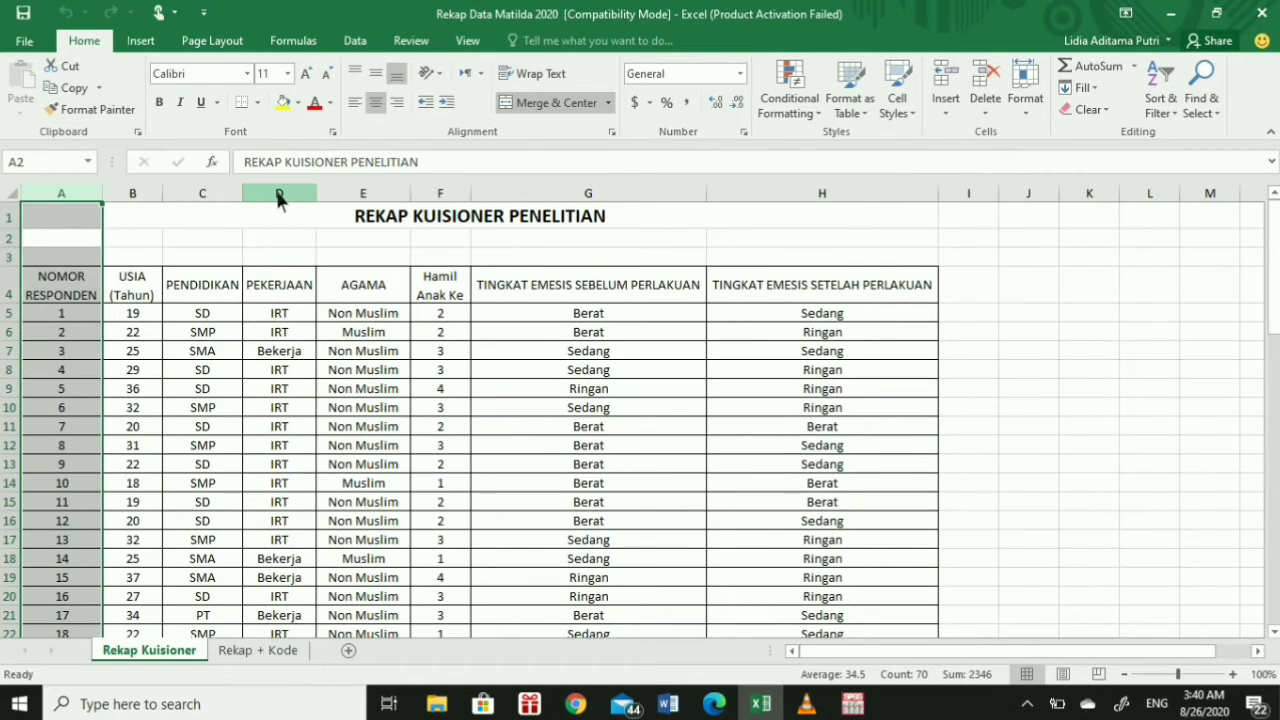
click(6, 316)
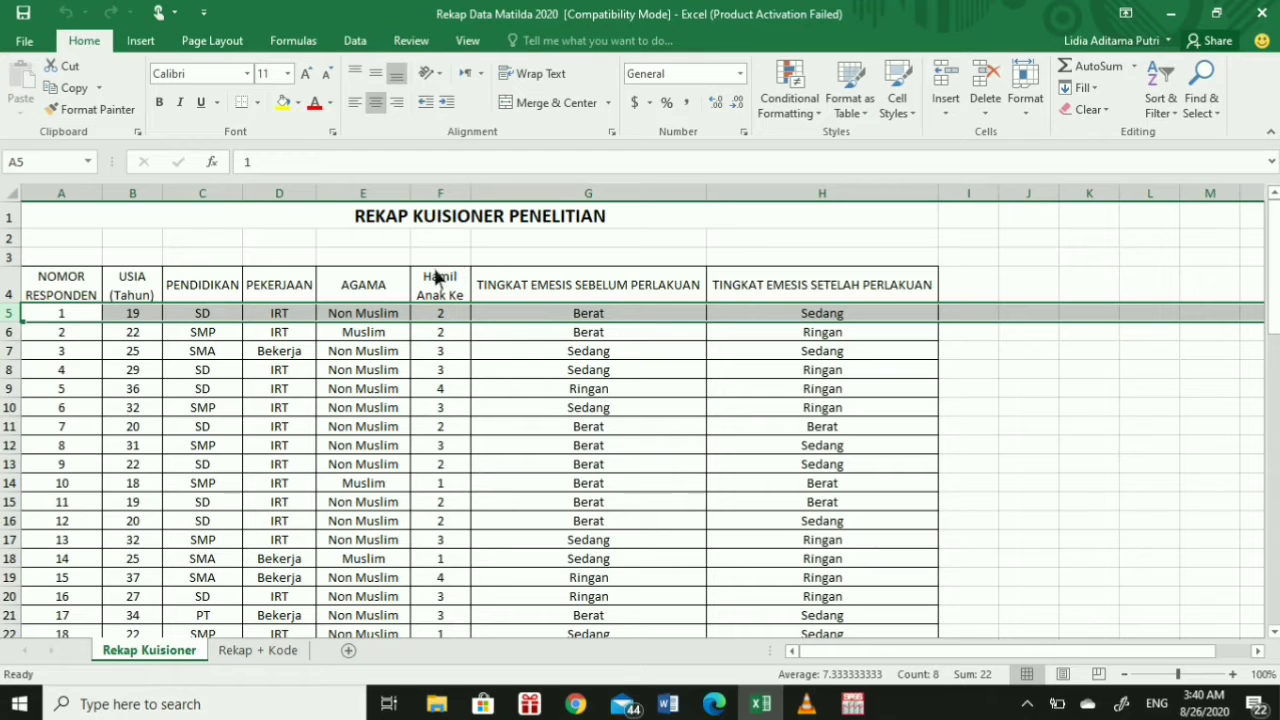
click(560, 290)
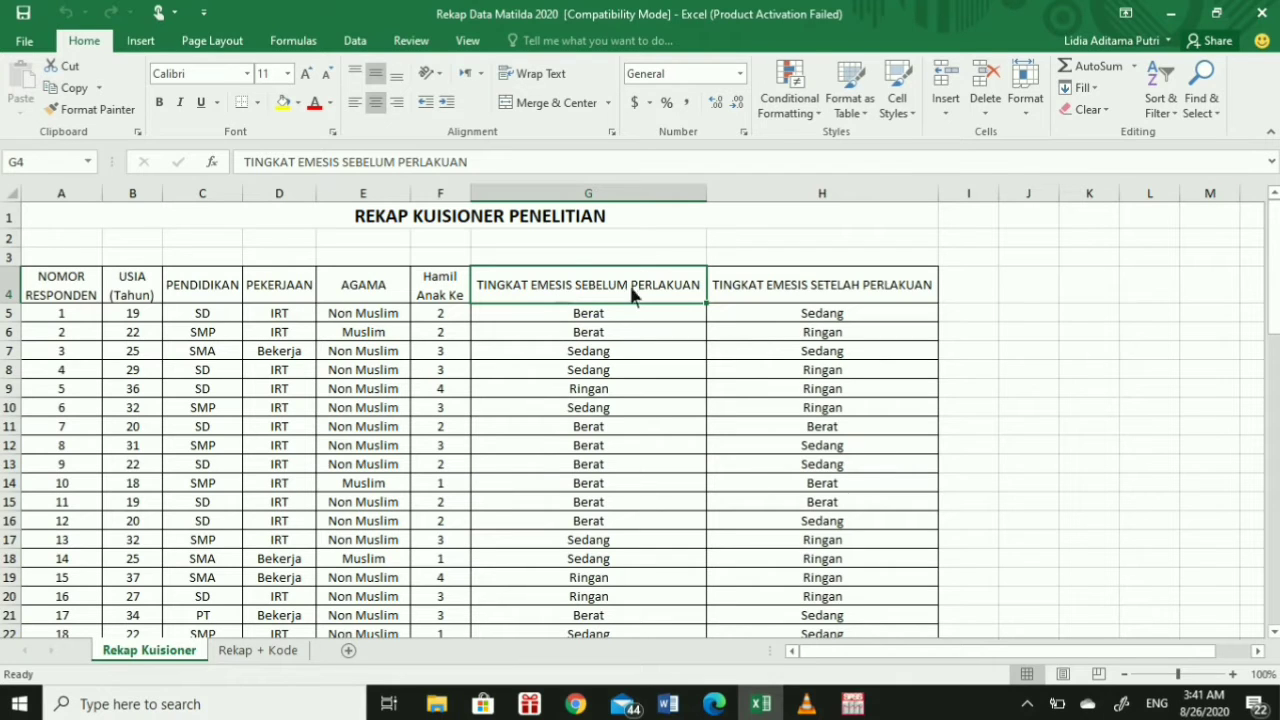
click(820, 290)
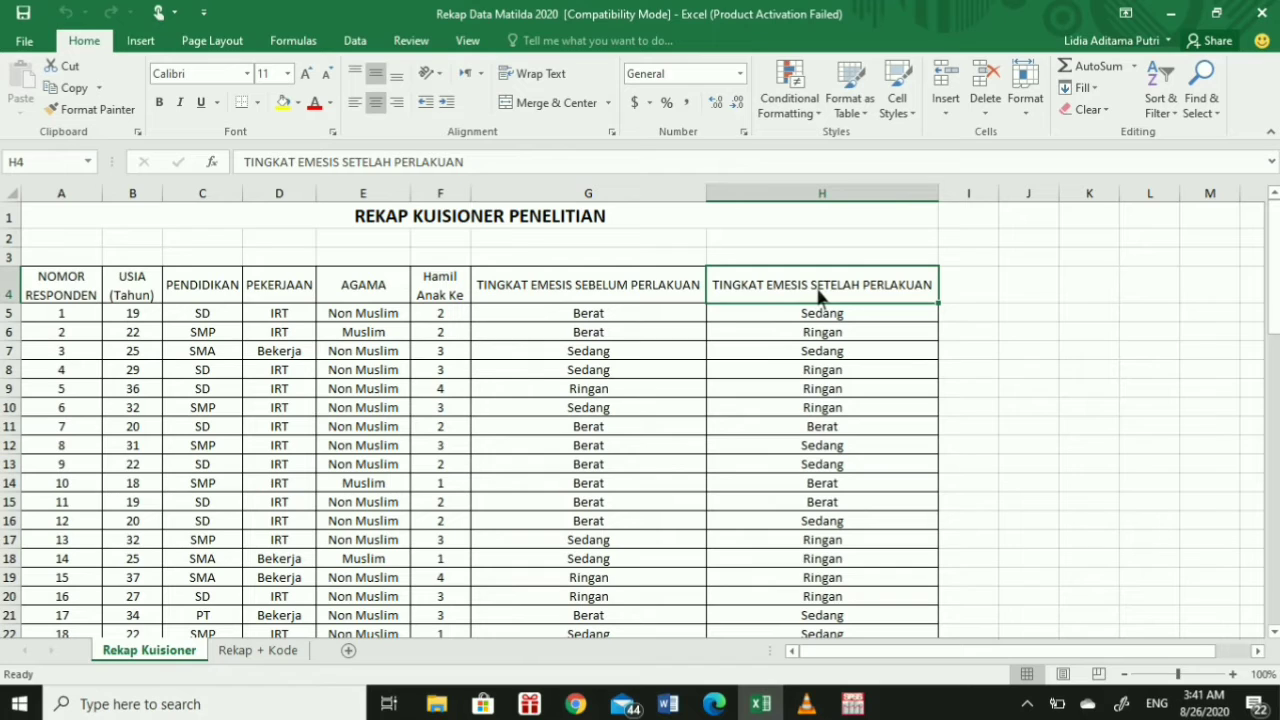
Open the Rekap + Kode sheet and highlight the PENDIDIKAN column
click(281, 652)
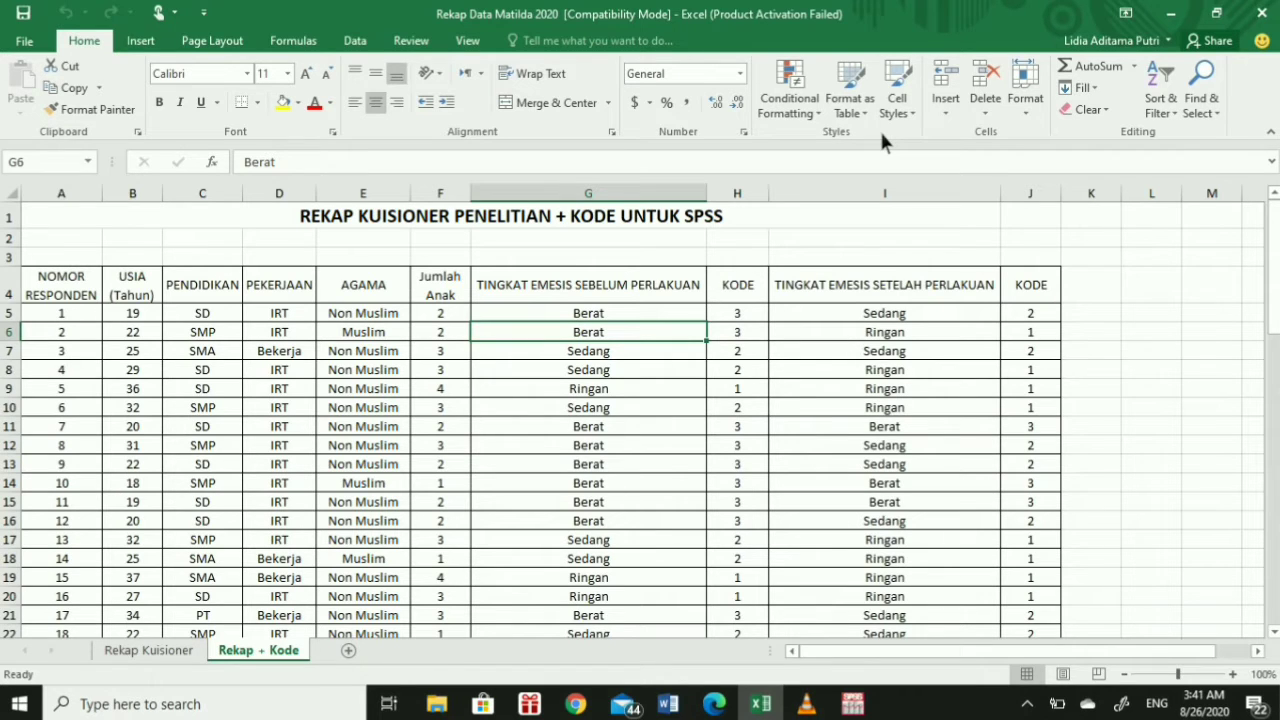
click(220, 190)
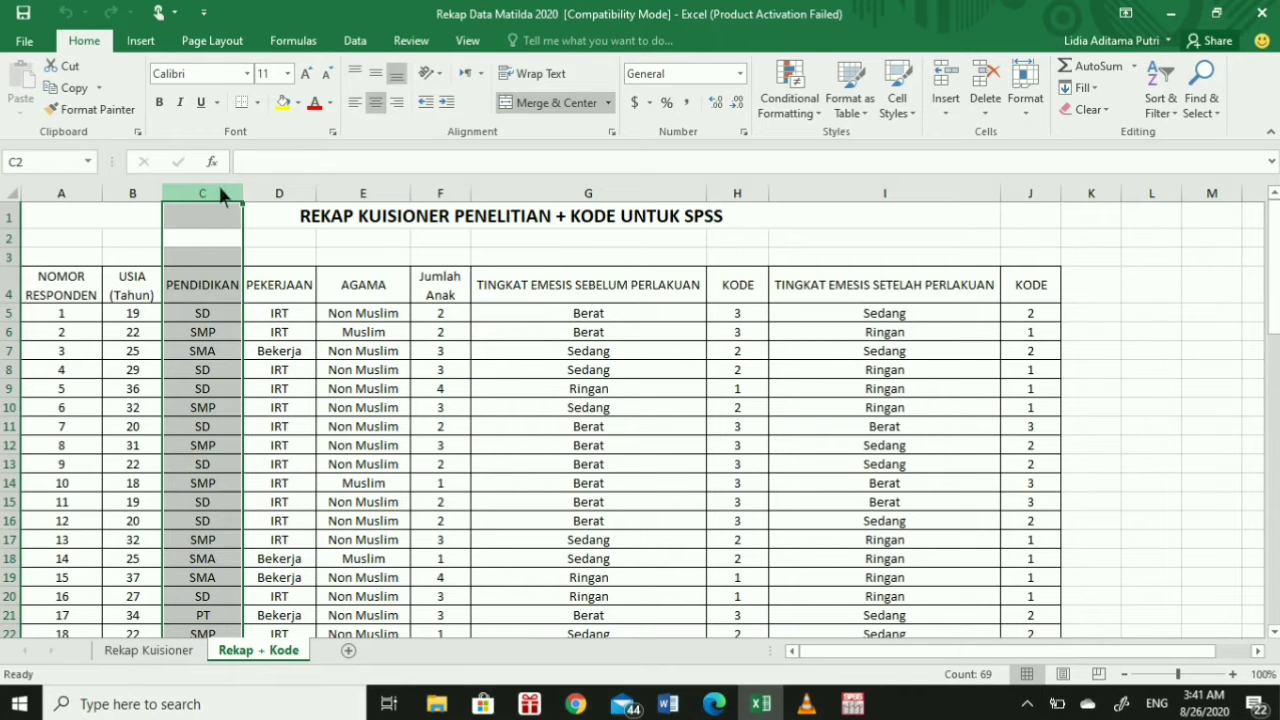
Insert a column between PENDIDIKAN and PEKERJAAN and enter KODE as its heading in row 4
click(284, 190)
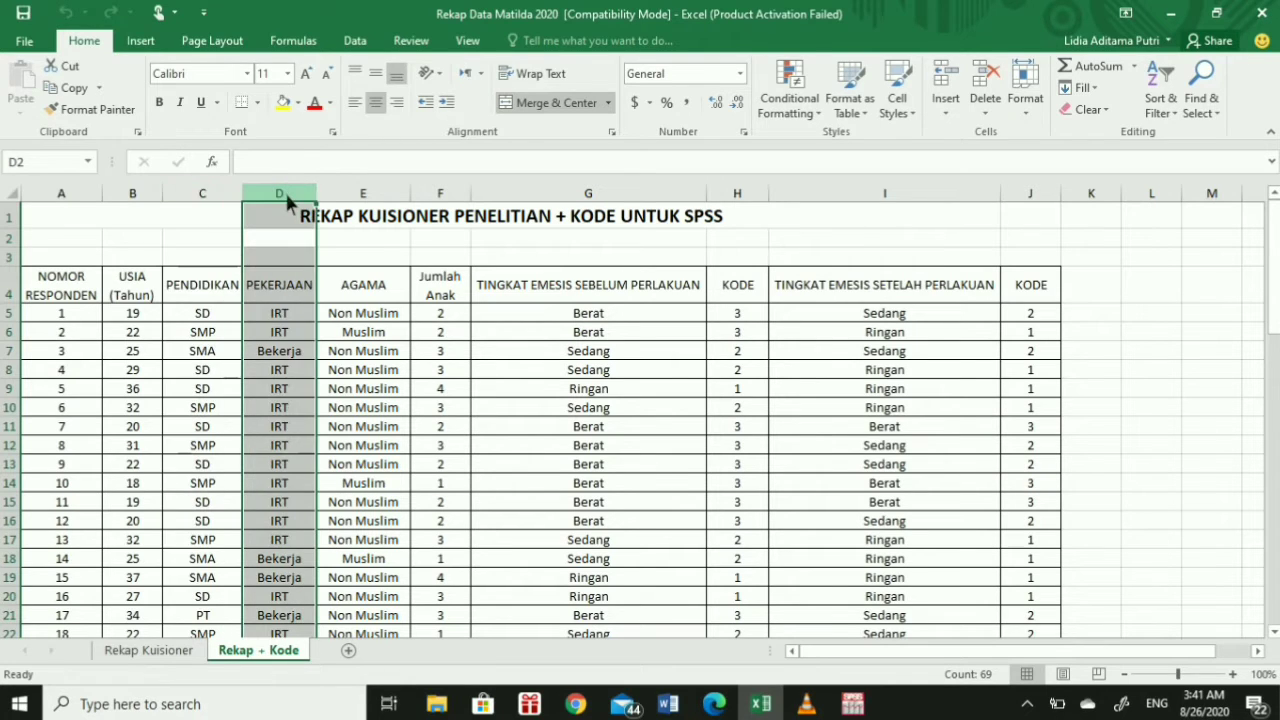
right_click(284, 192)
click(306, 327)
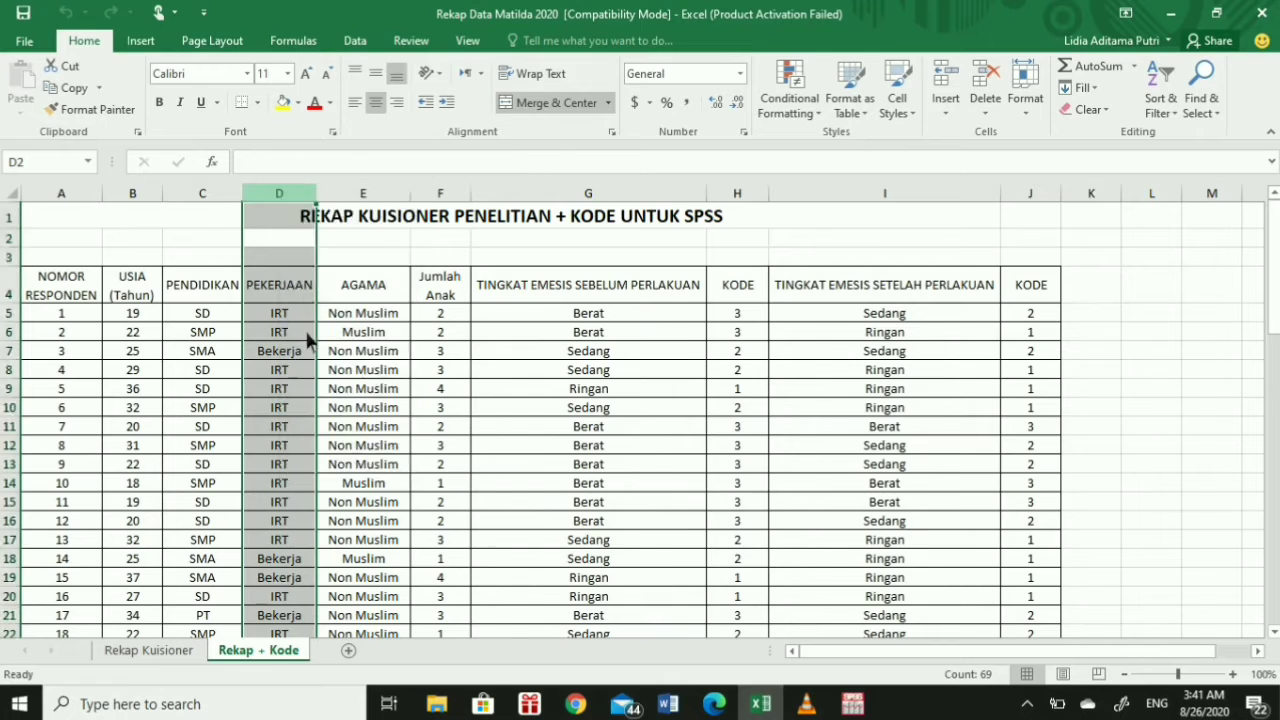
click(293, 285)
text(KODE)
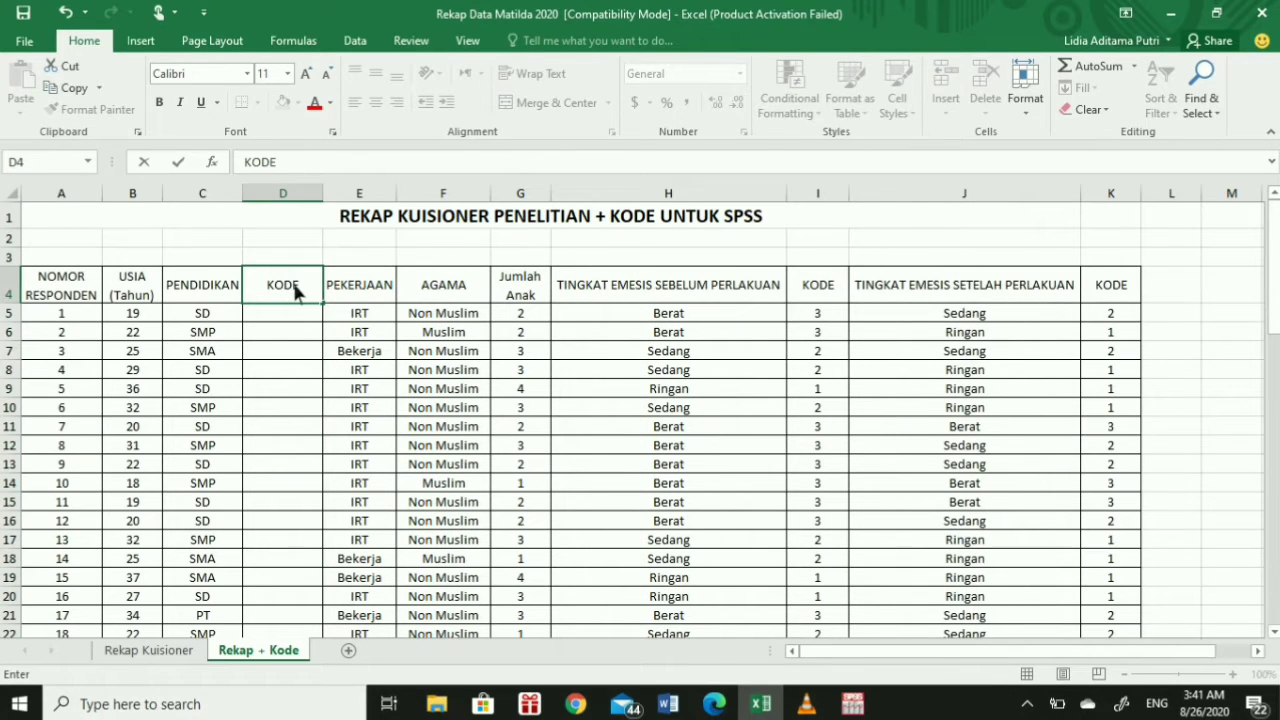
Delete the empty KODE column between PENDIDIKAN and PEKERJAAN
click(303, 194)
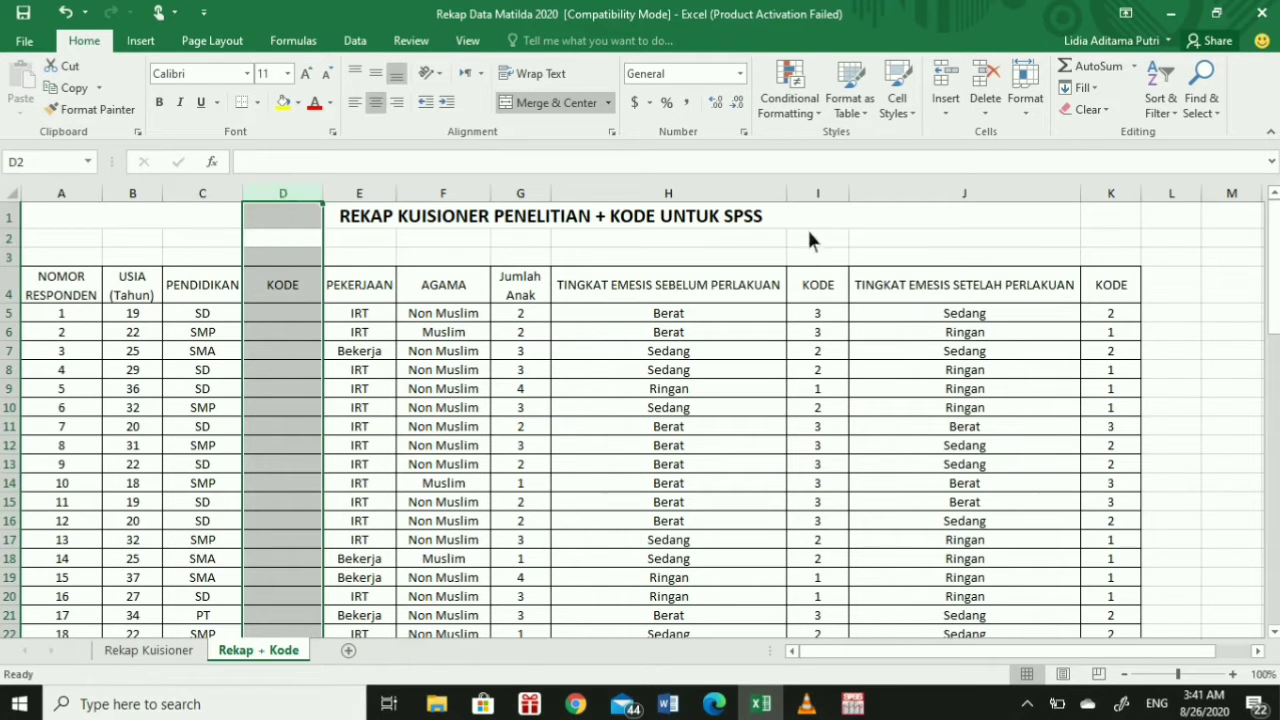
right_click(303, 190)
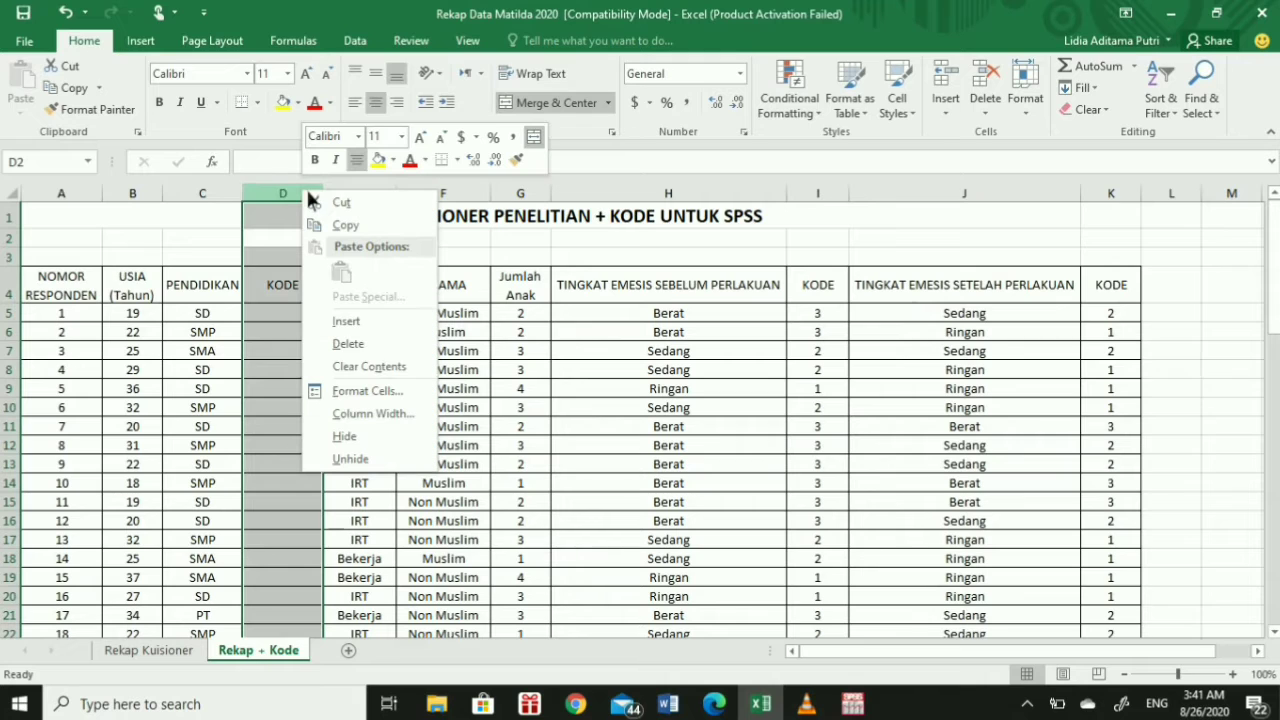
click(336, 344)
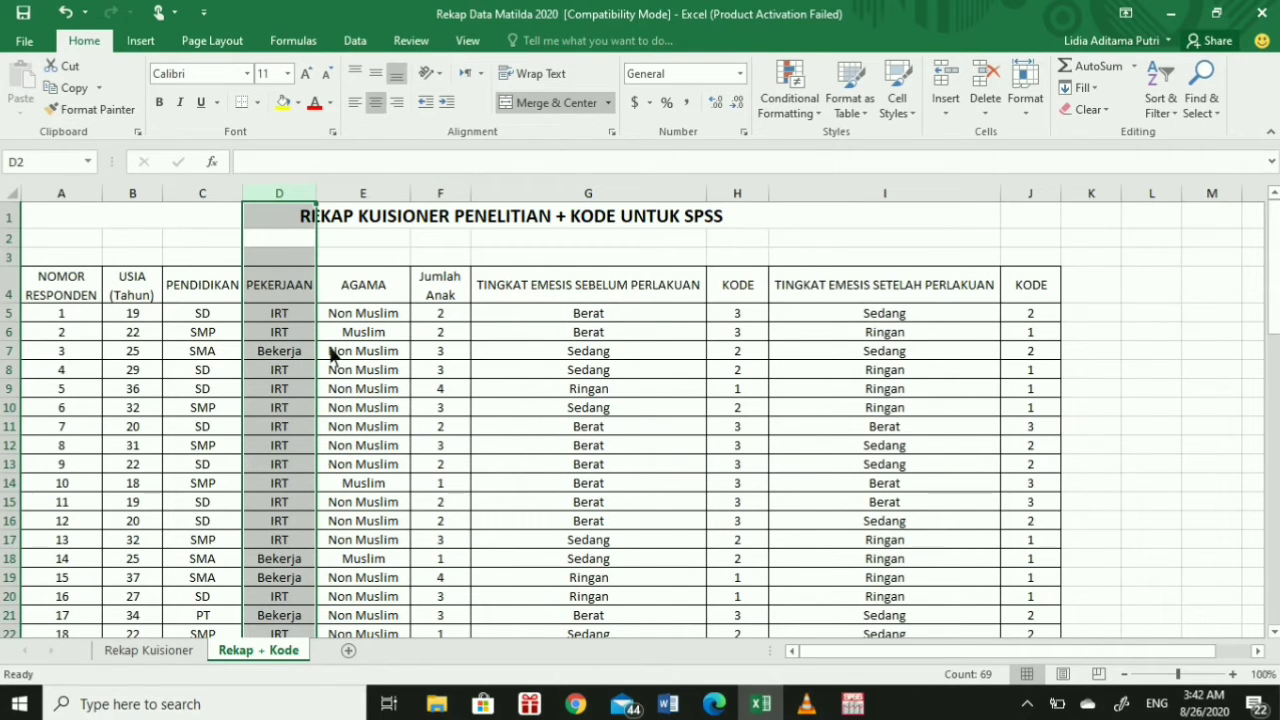
Copy the USIA values in B5:B72 and paste them into the first variable column of the SPSS Data Editor, starting at case 1
click(740, 193)
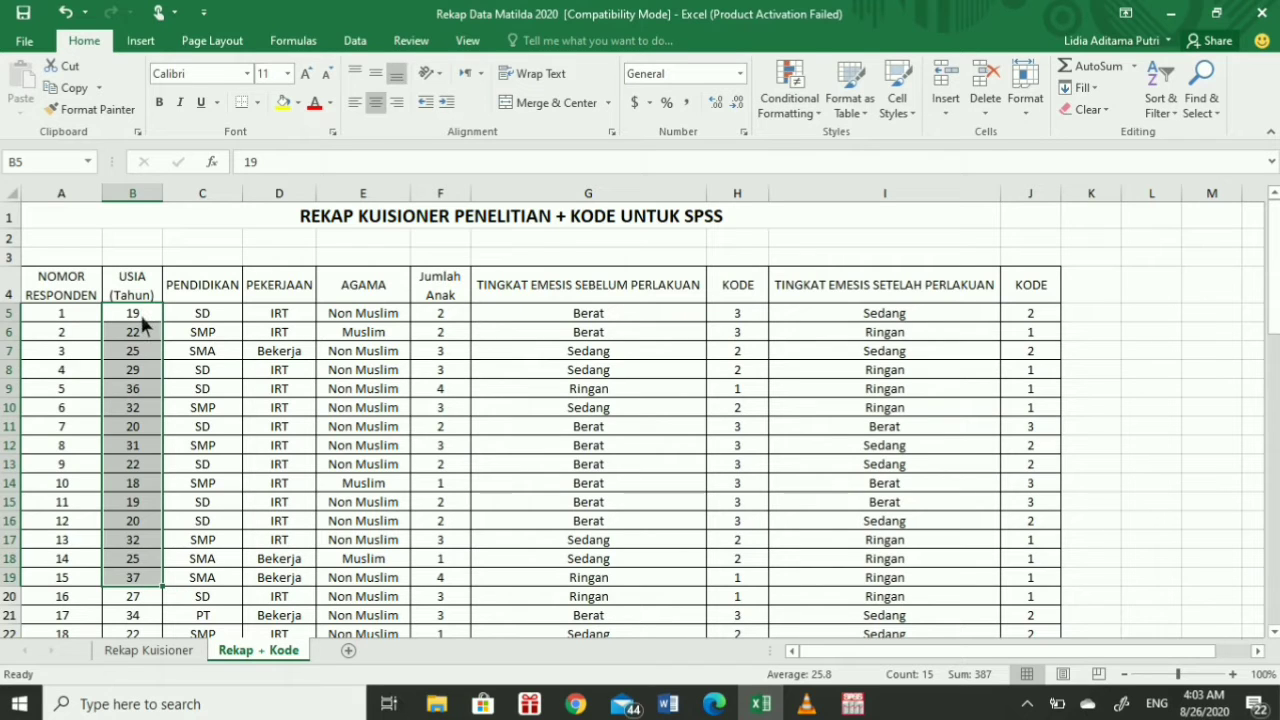
drag(155, 320, 141, 603)
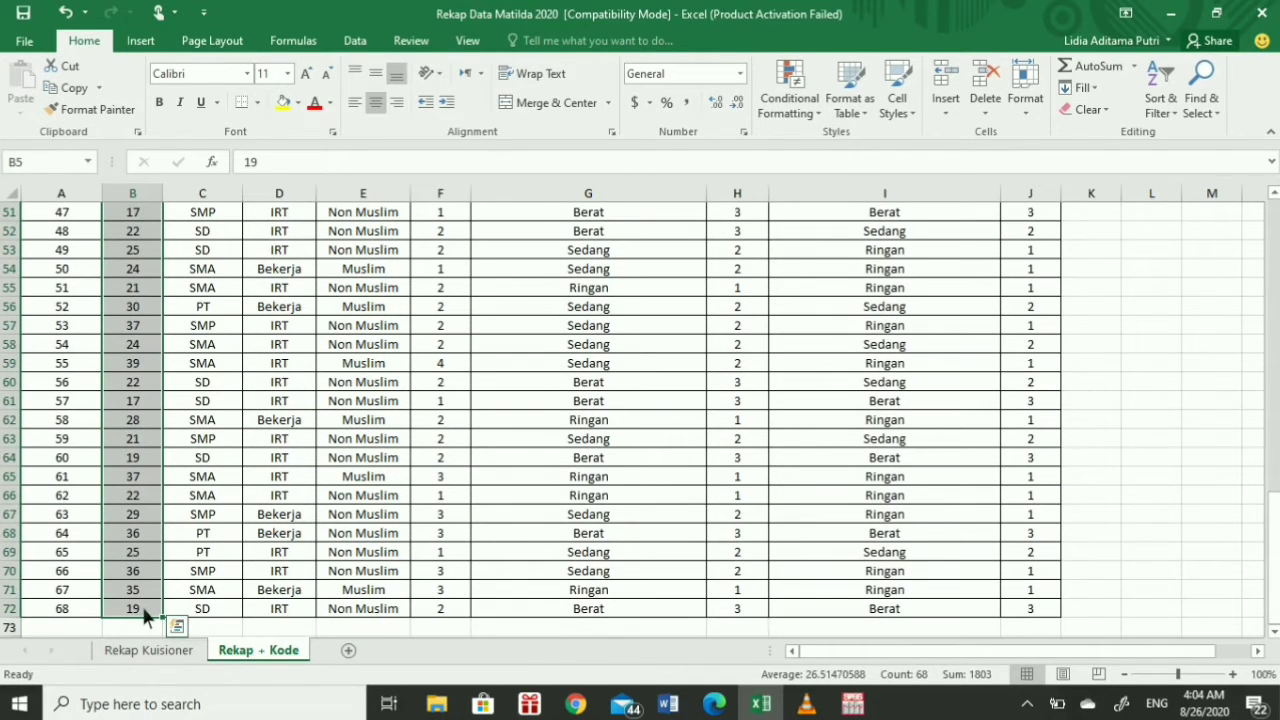
key(ctrl+c)
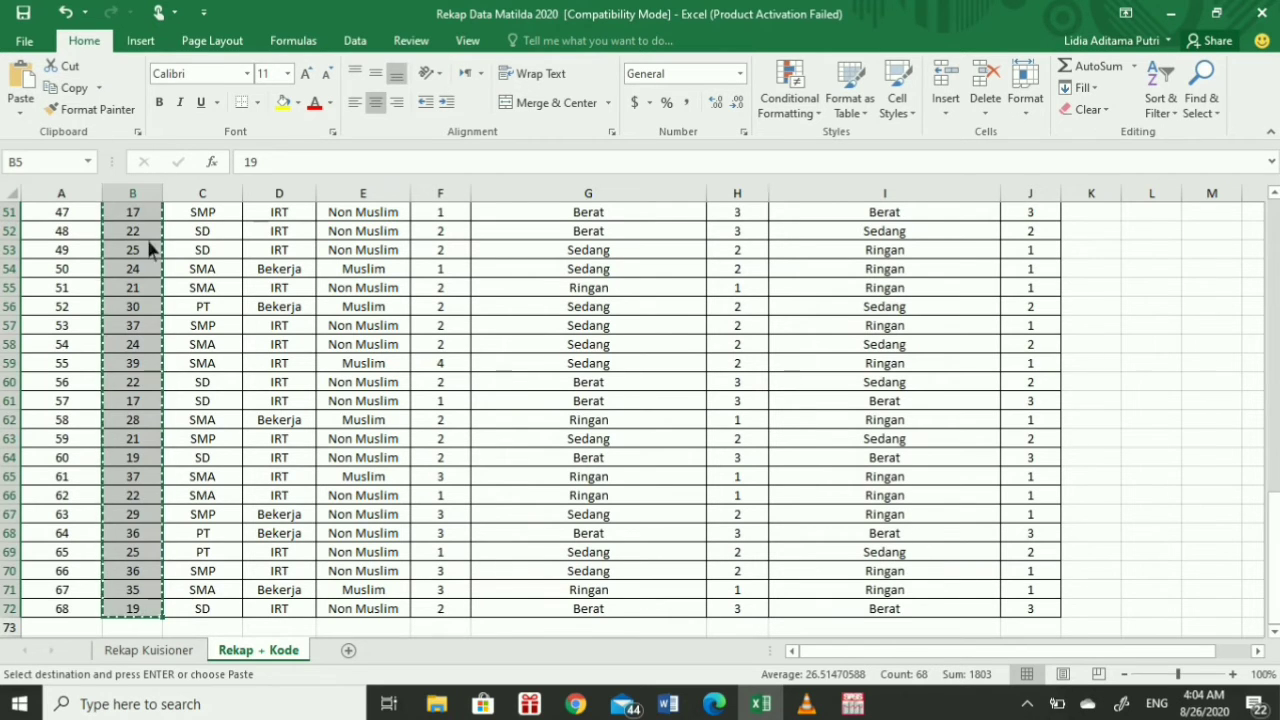
click(852, 704)
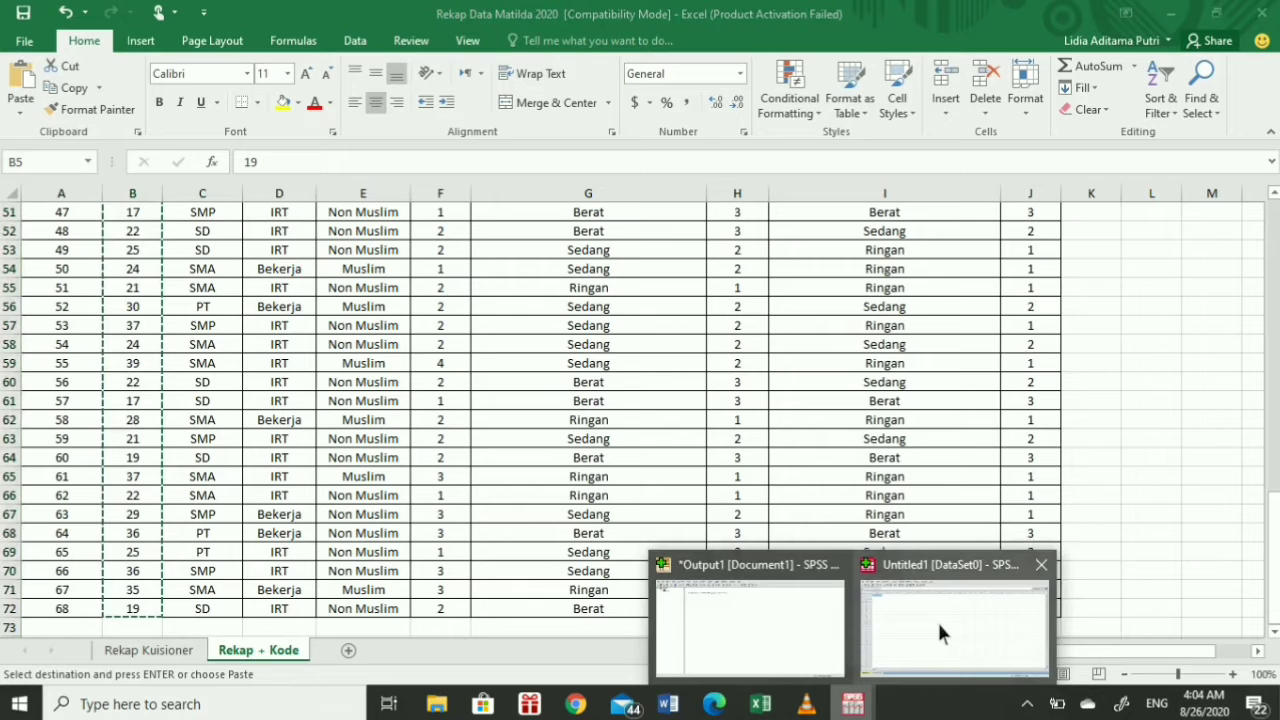
click(939, 631)
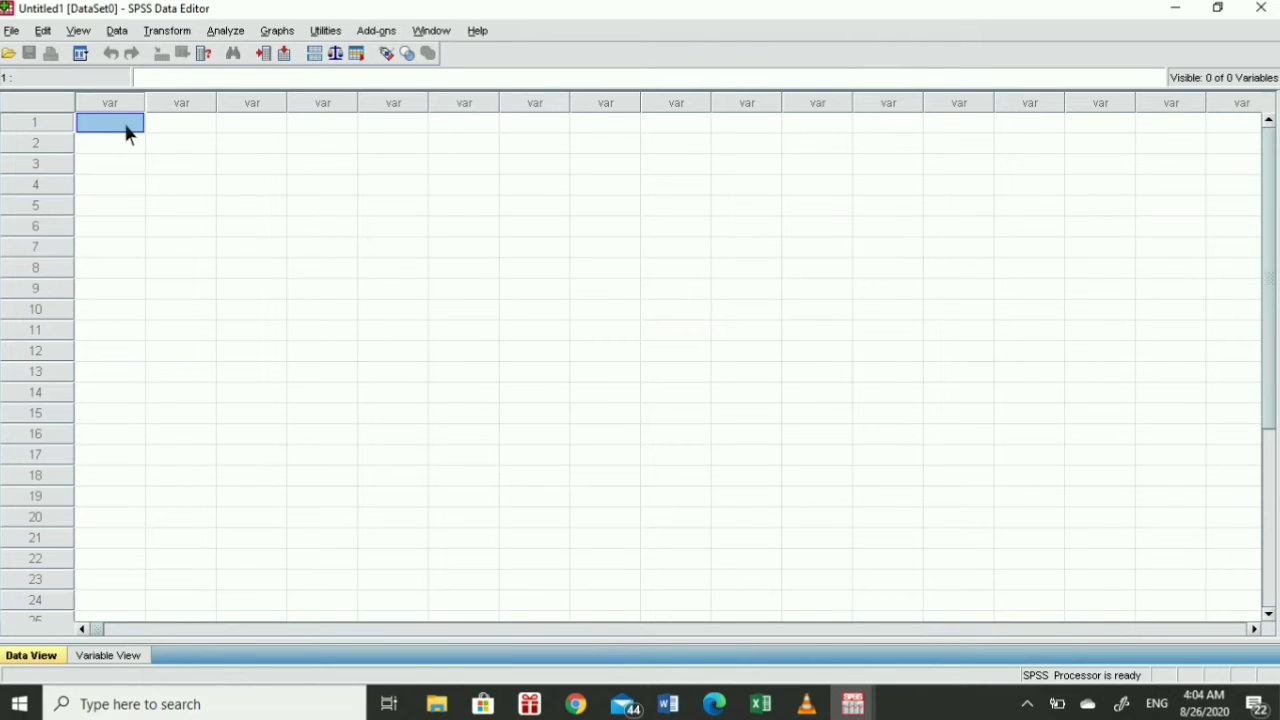
key(ctrl+v)
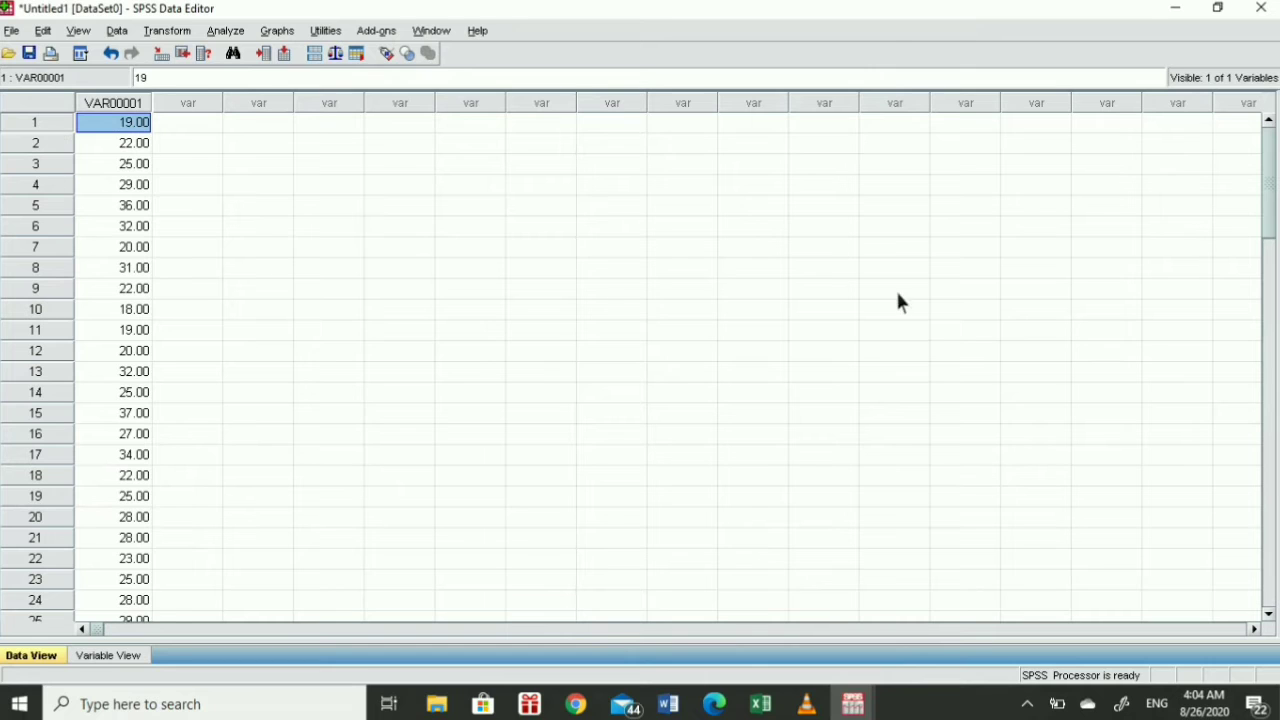
Check the pasted age values down to the last case, then return to the first cell of the column
drag(1274, 208, 1274, 418)
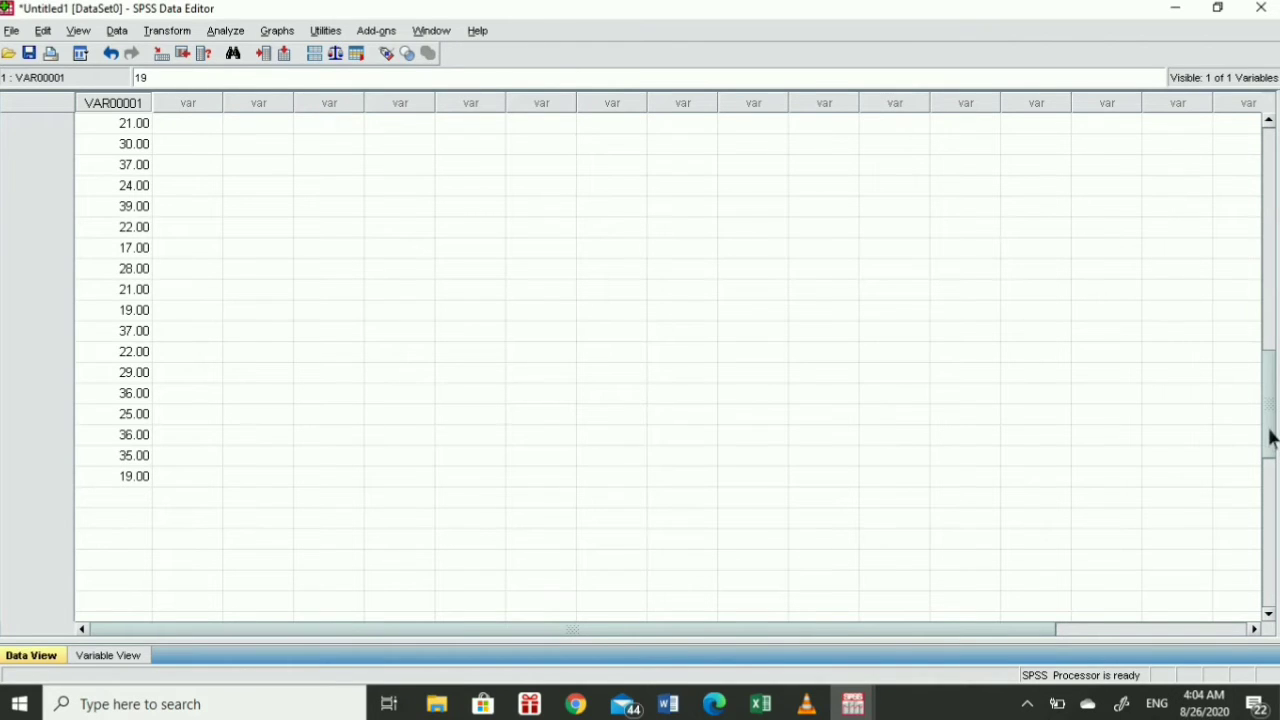
drag(1274, 438, 1234, 9)
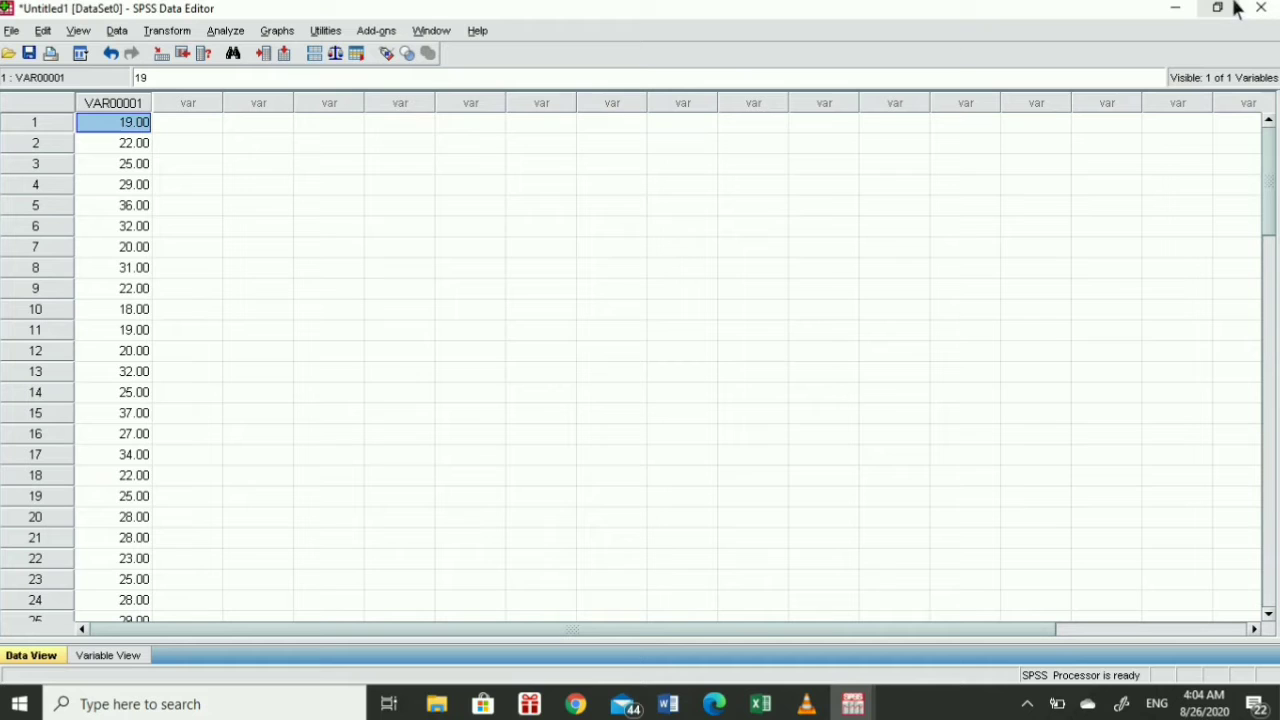
click(58, 333)
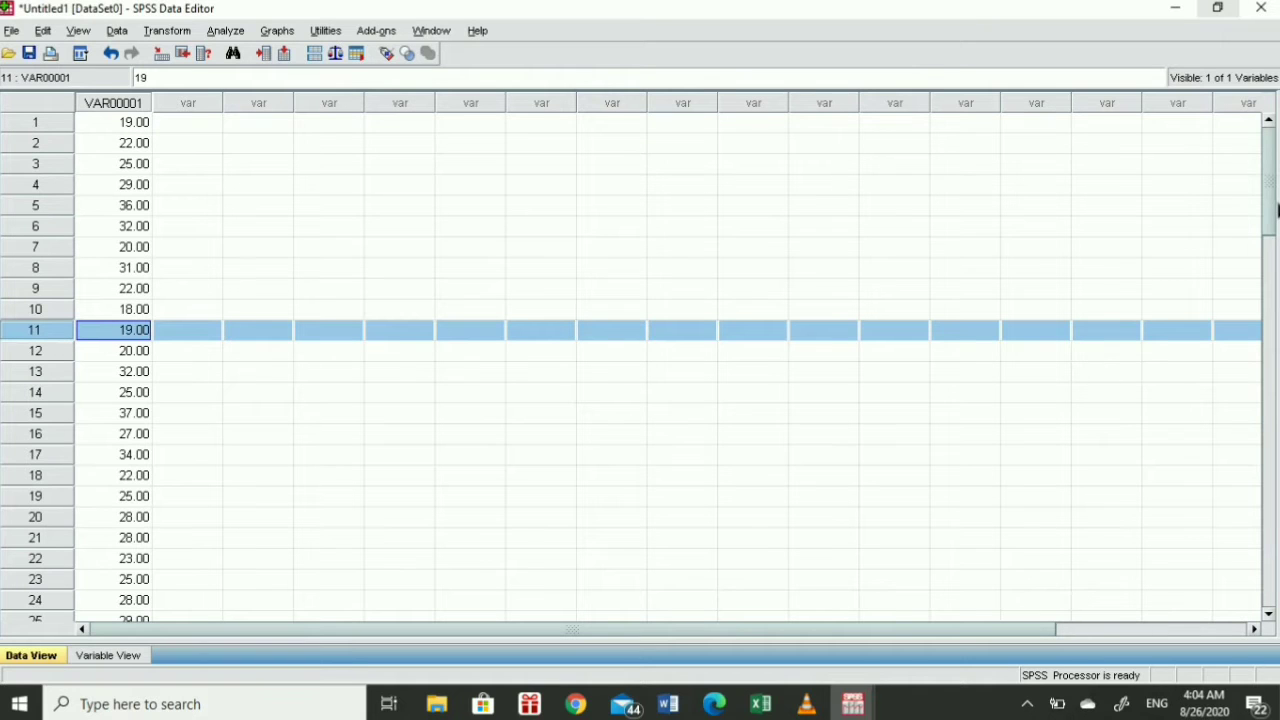
drag(1275, 210, 1272, 420)
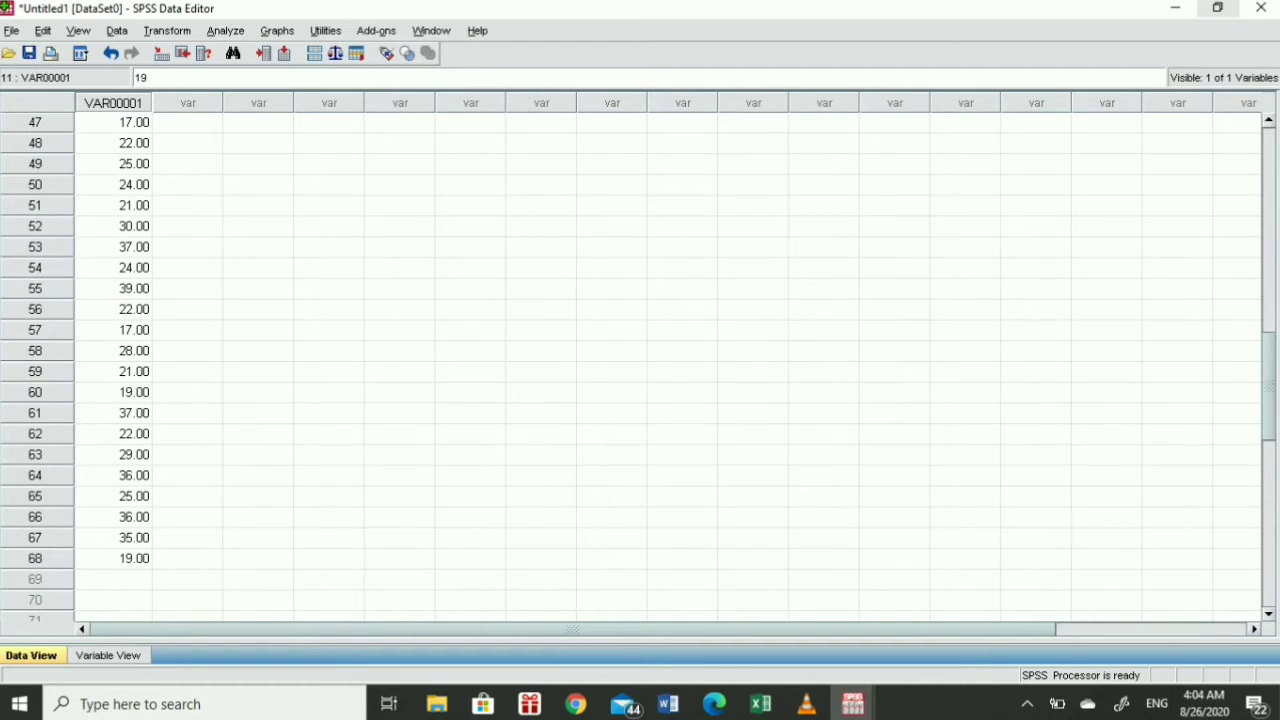
drag(1276, 418, 1263, 166)
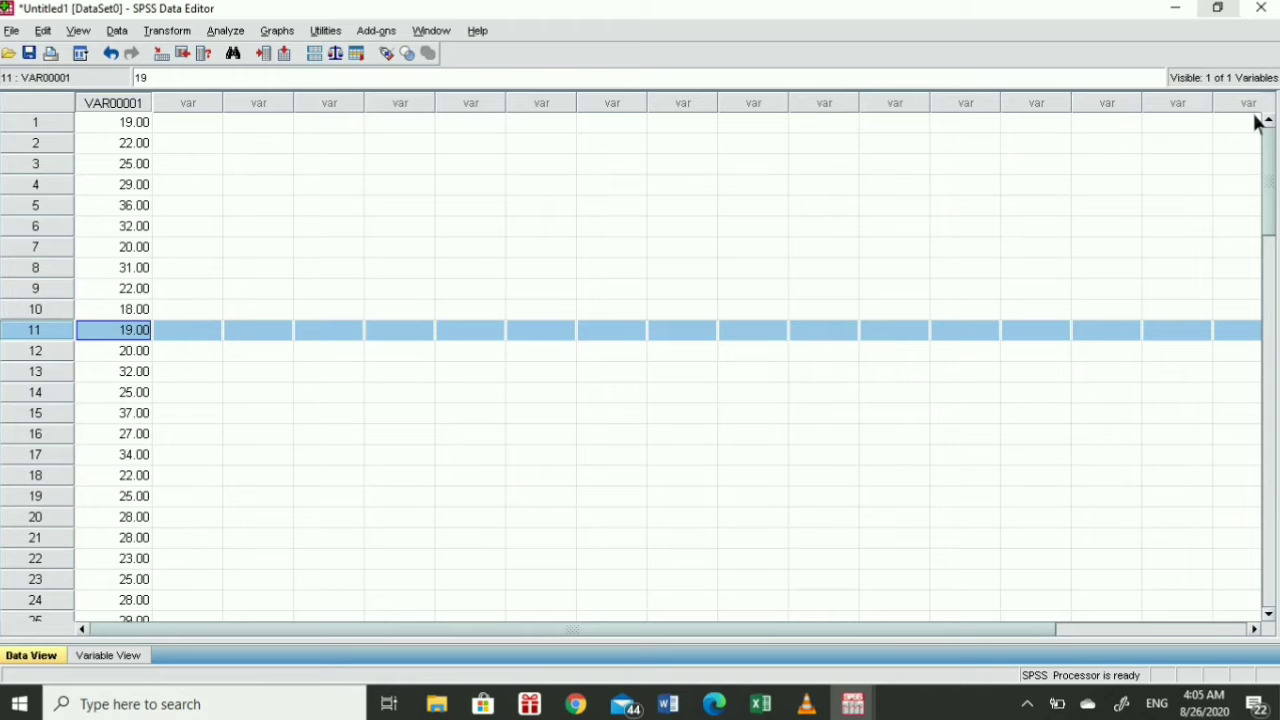
click(128, 125)
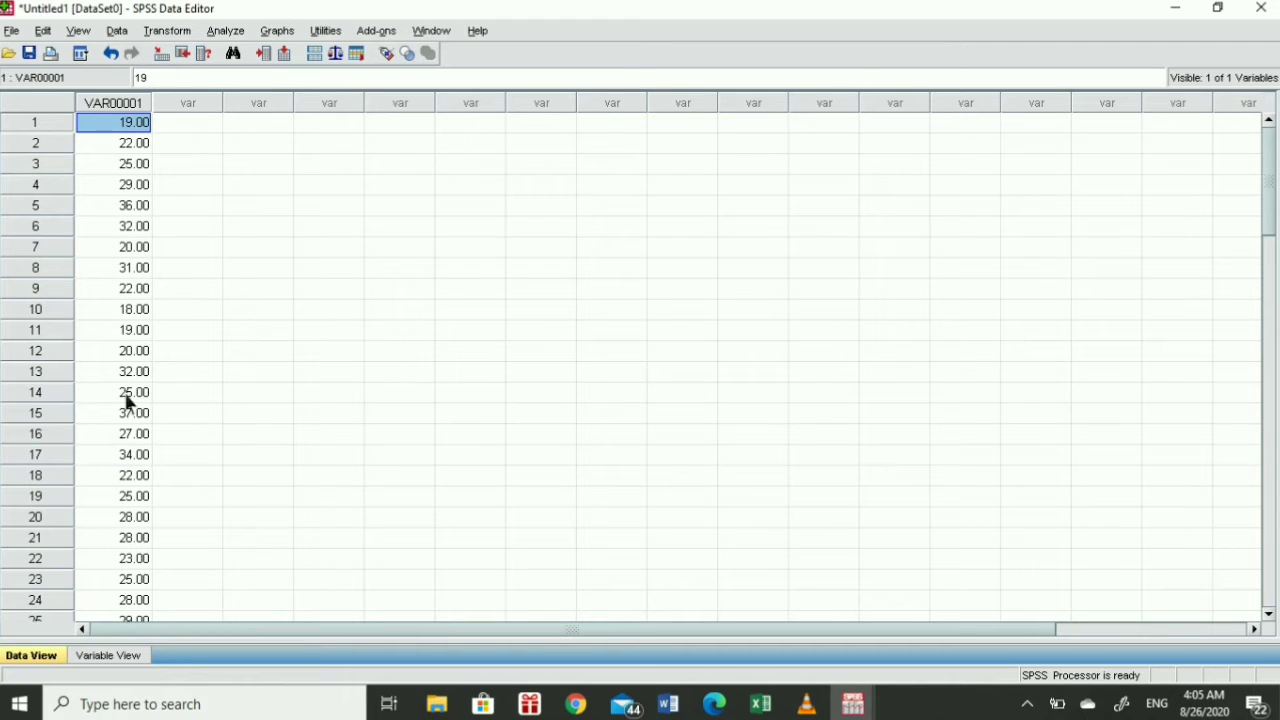
Rename the first variable as Usia_Ibu in Variable View
click(95, 660)
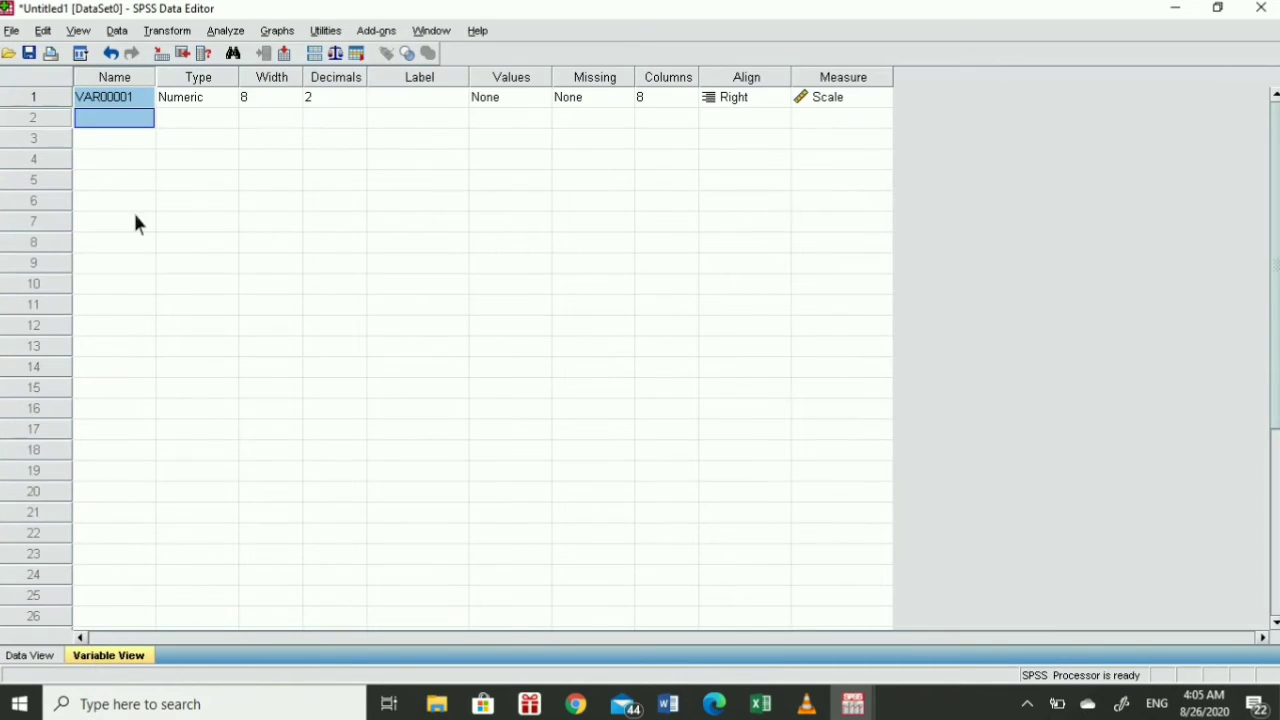
click(112, 104)
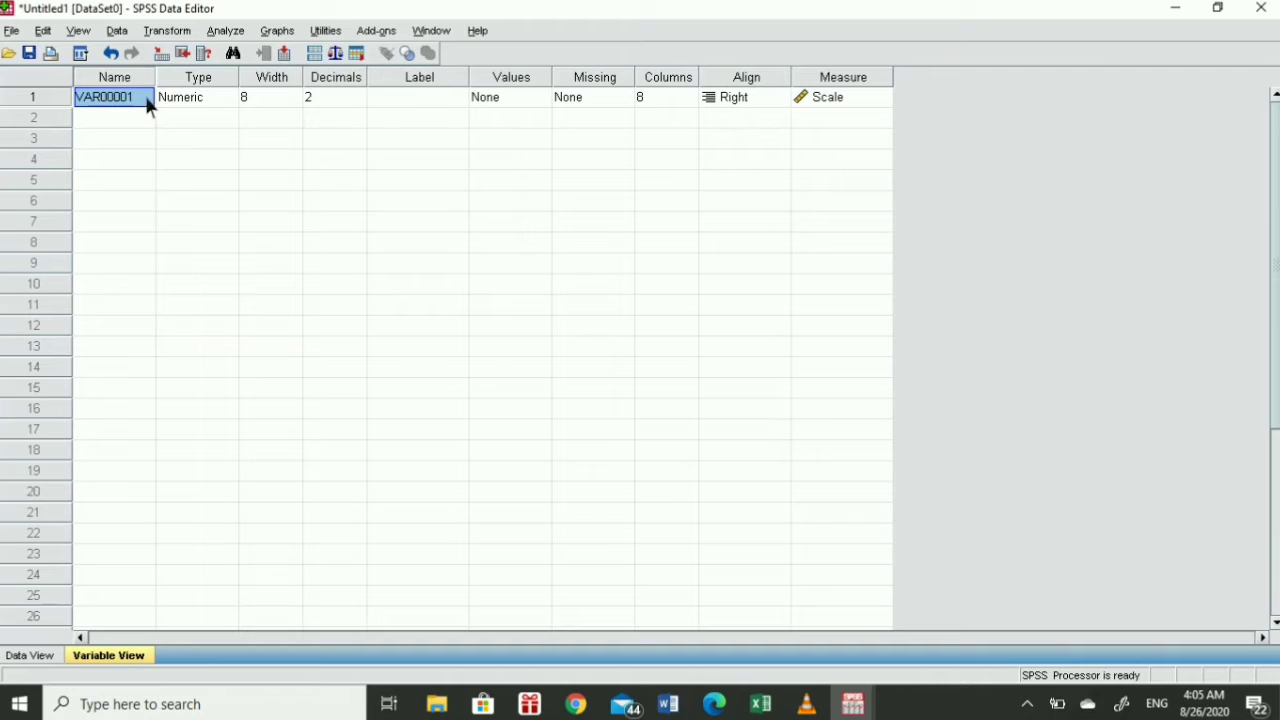
click(146, 104)
drag(146, 104, 77, 104)
key(BackSpace)
text(uG)
key(BackSpace)
key(BackSpace)
text(Usia)
text(_Ibu)
Review the variable type options for Usia_Ibu and keep Numeric
click(230, 100)
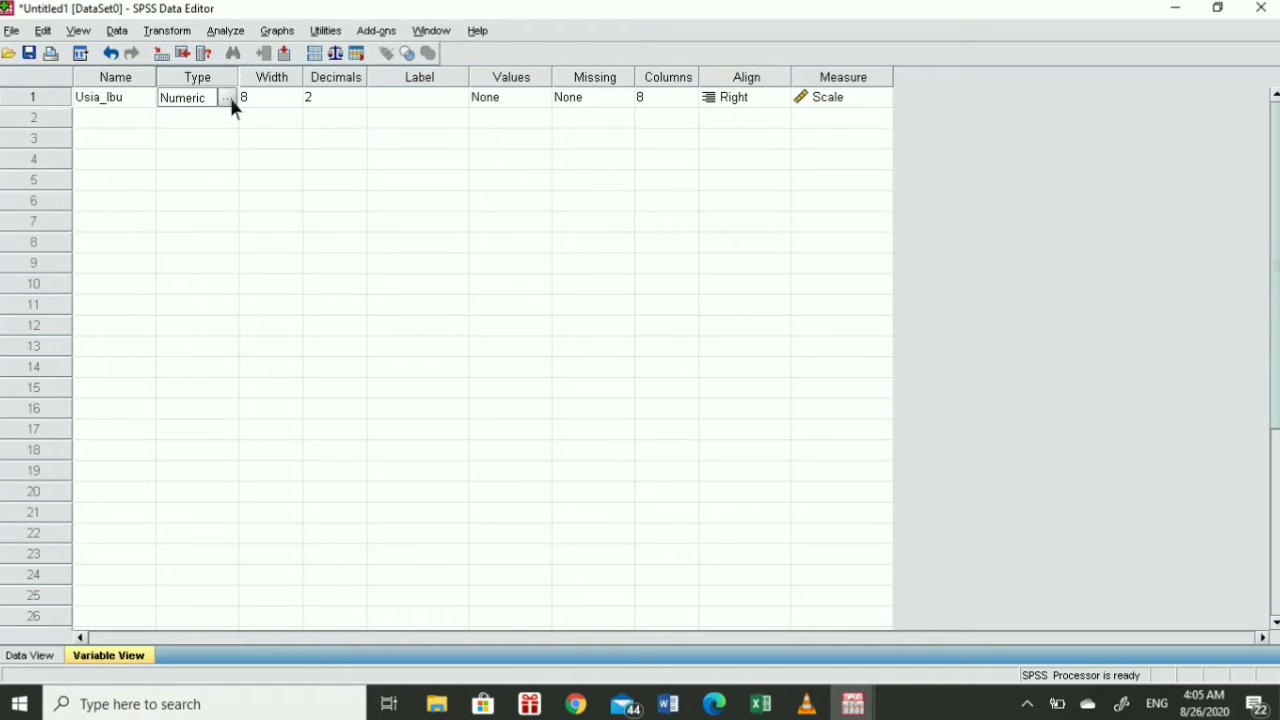
click(229, 99)
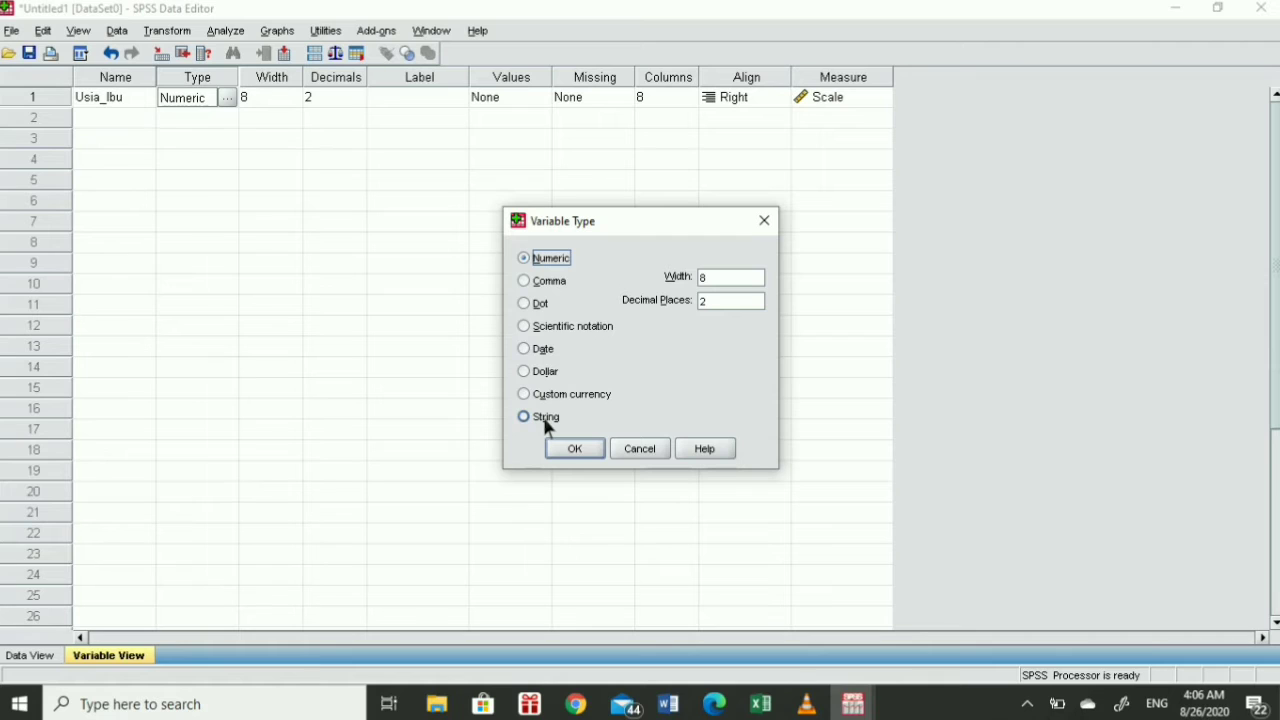
click(589, 452)
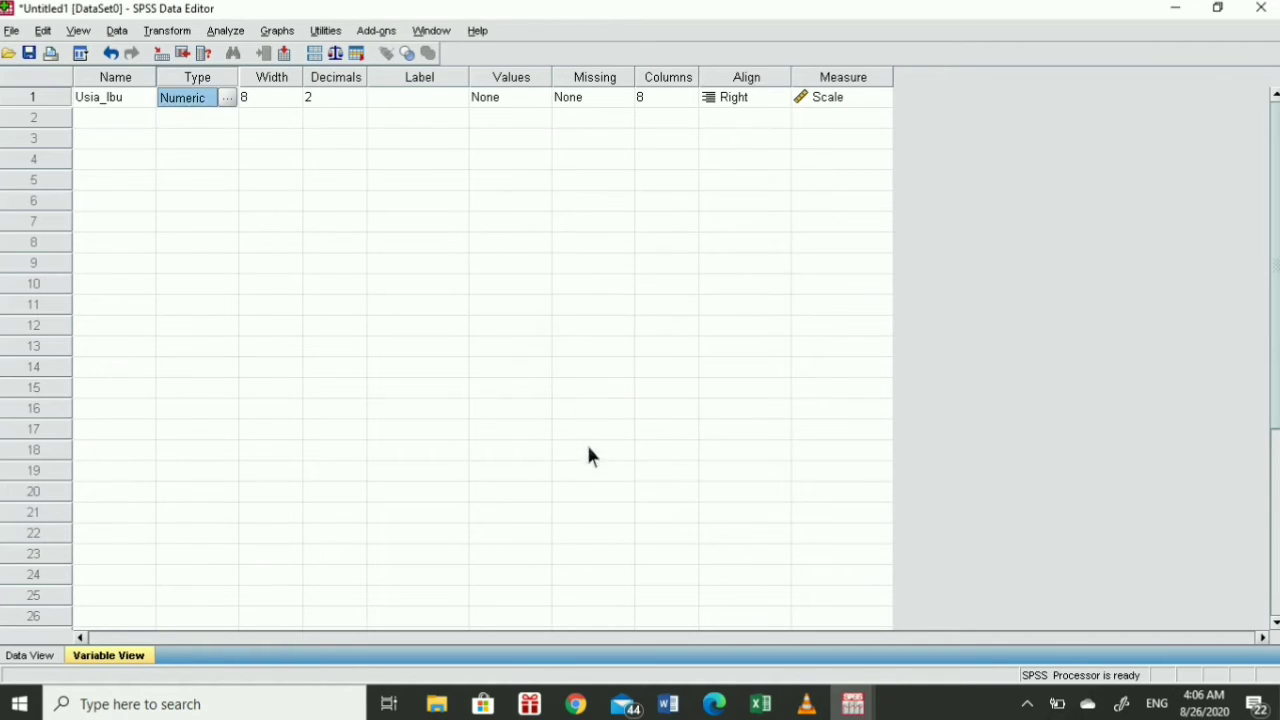
Set the decimals of Usia_Ibu to 1 with the width kept at 8, and check the ages in Data View
click(292, 102)
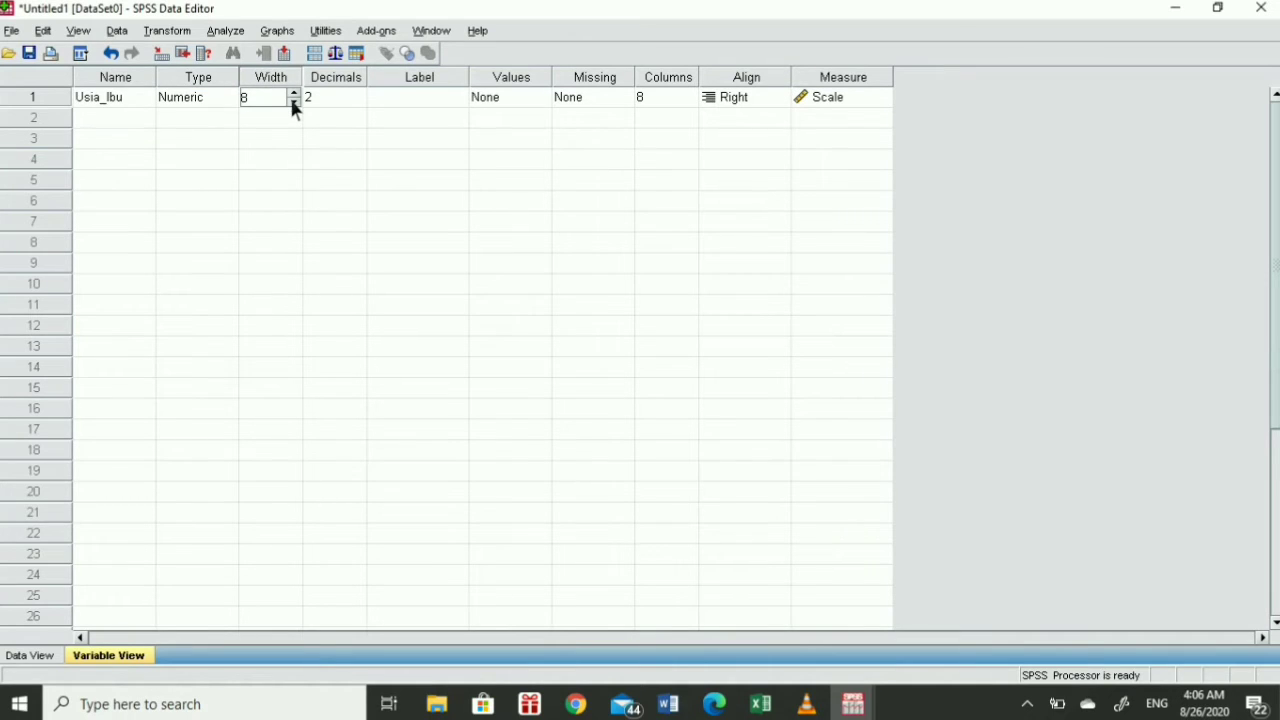
click(361, 102)
click(358, 101)
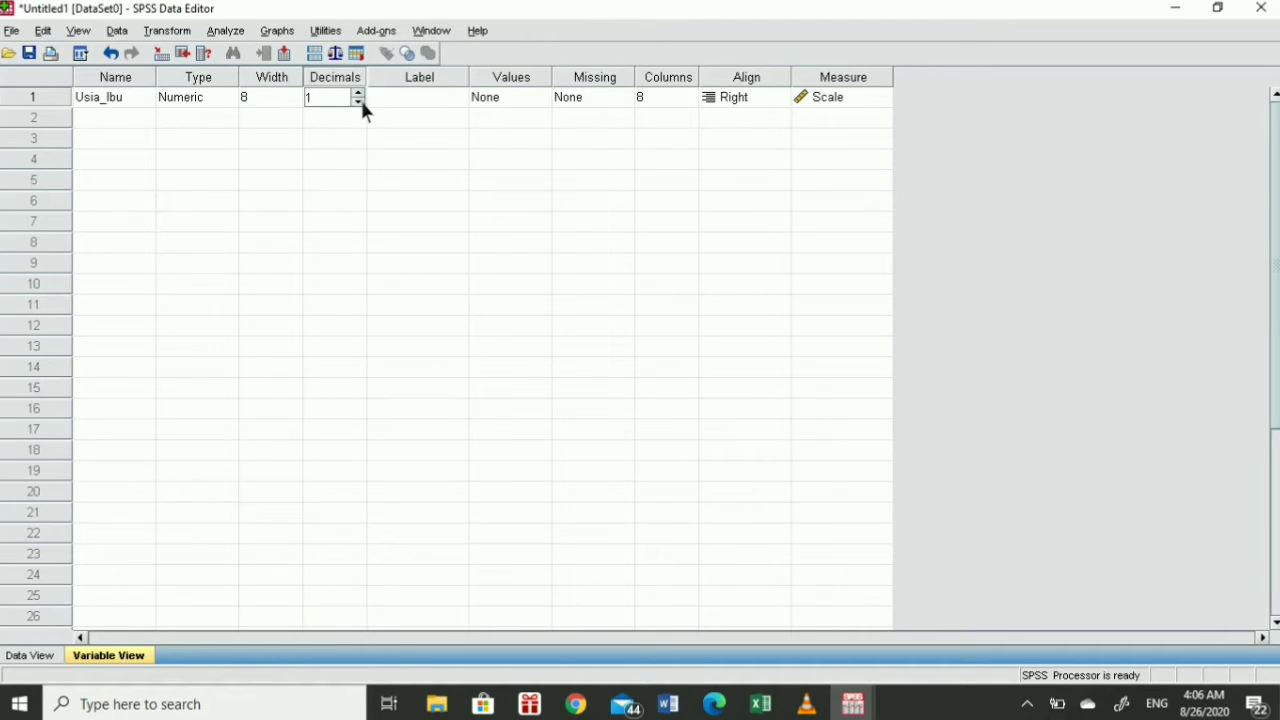
click(297, 97)
click(295, 93)
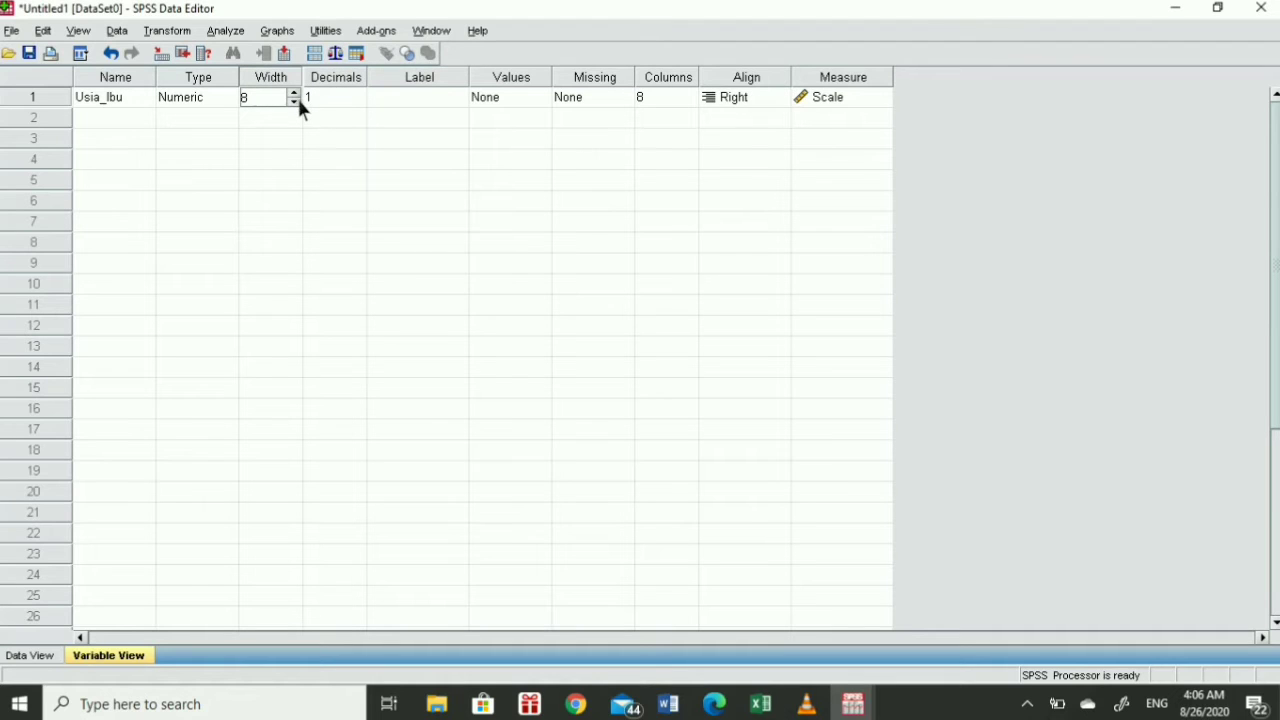
click(358, 98)
click(358, 95)
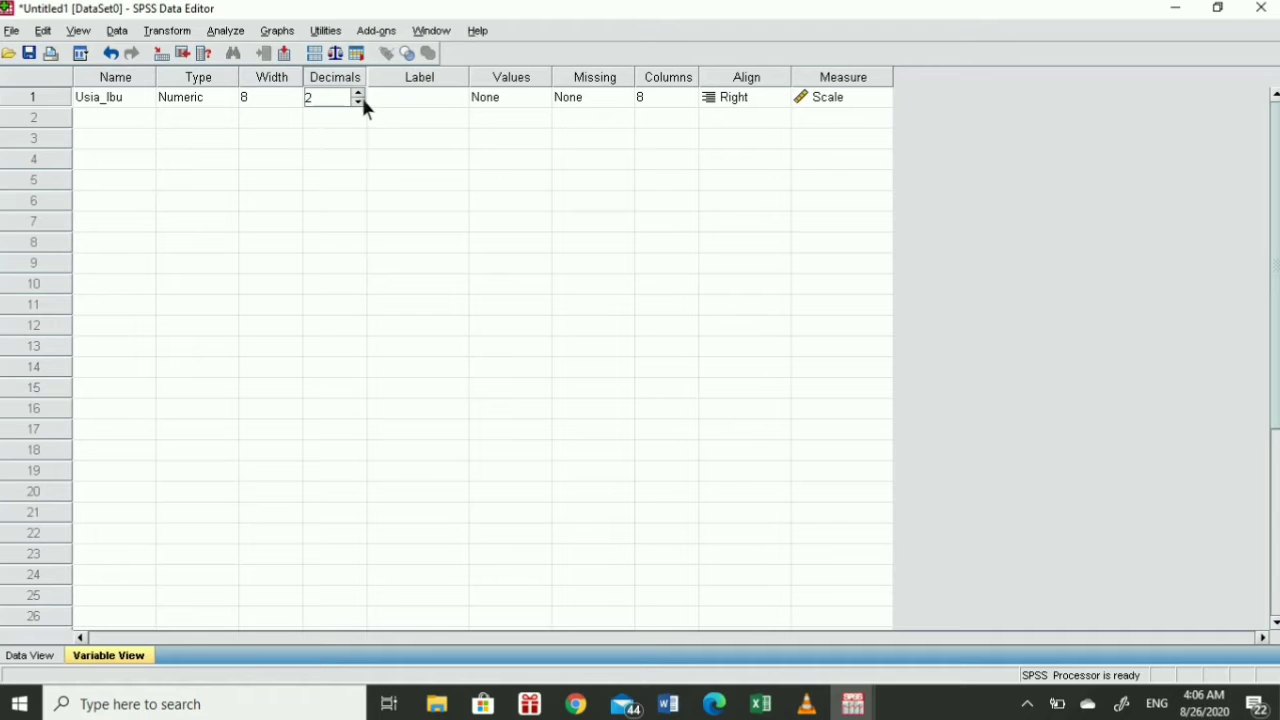
click(358, 101)
click(31, 656)
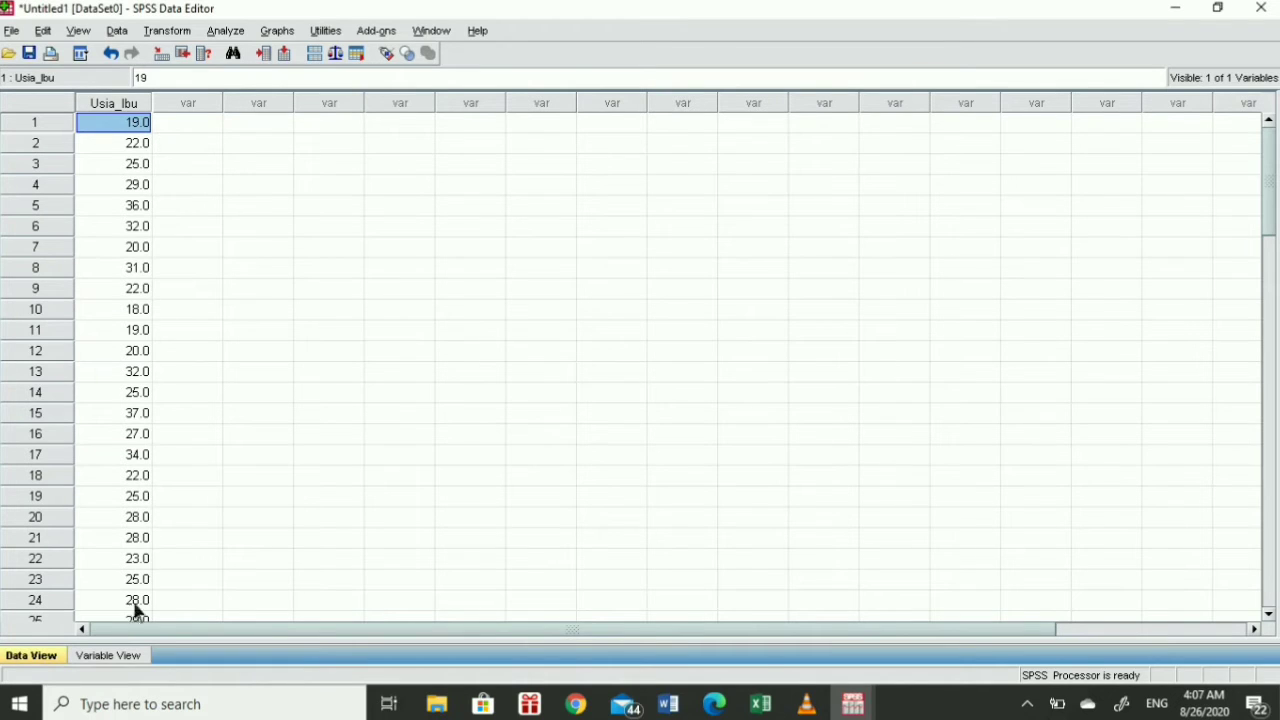
Set the decimals of Usia_Ibu to 0 and check the ages in Data View
click(112, 656)
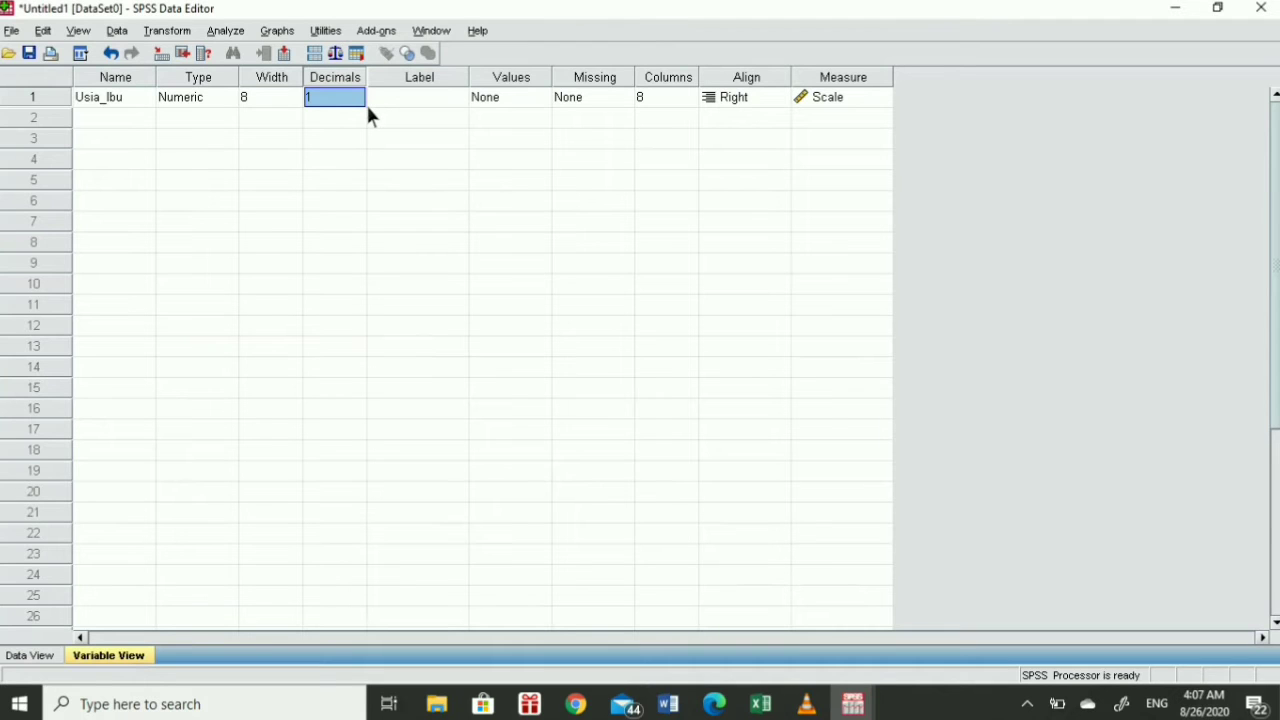
text(0)
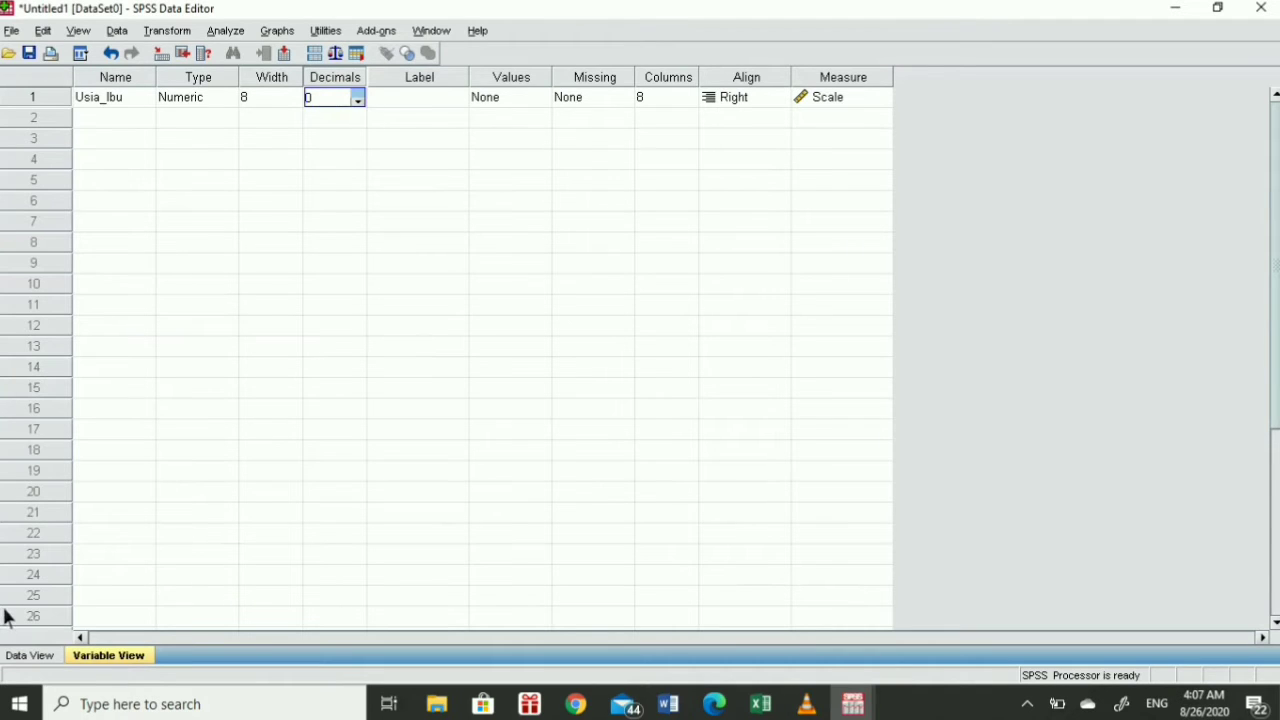
click(12, 660)
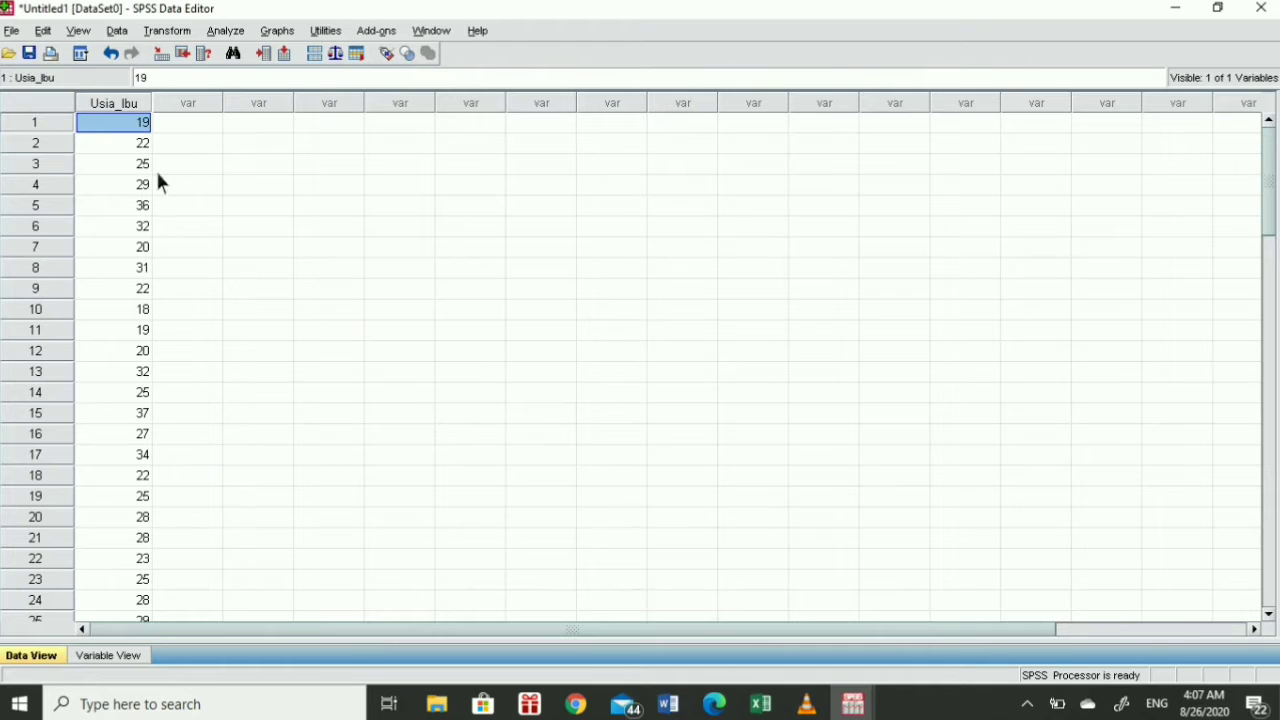
Review the label, value labels and missing values settings of Usia_Ibu in Variable View without changing them
click(110, 656)
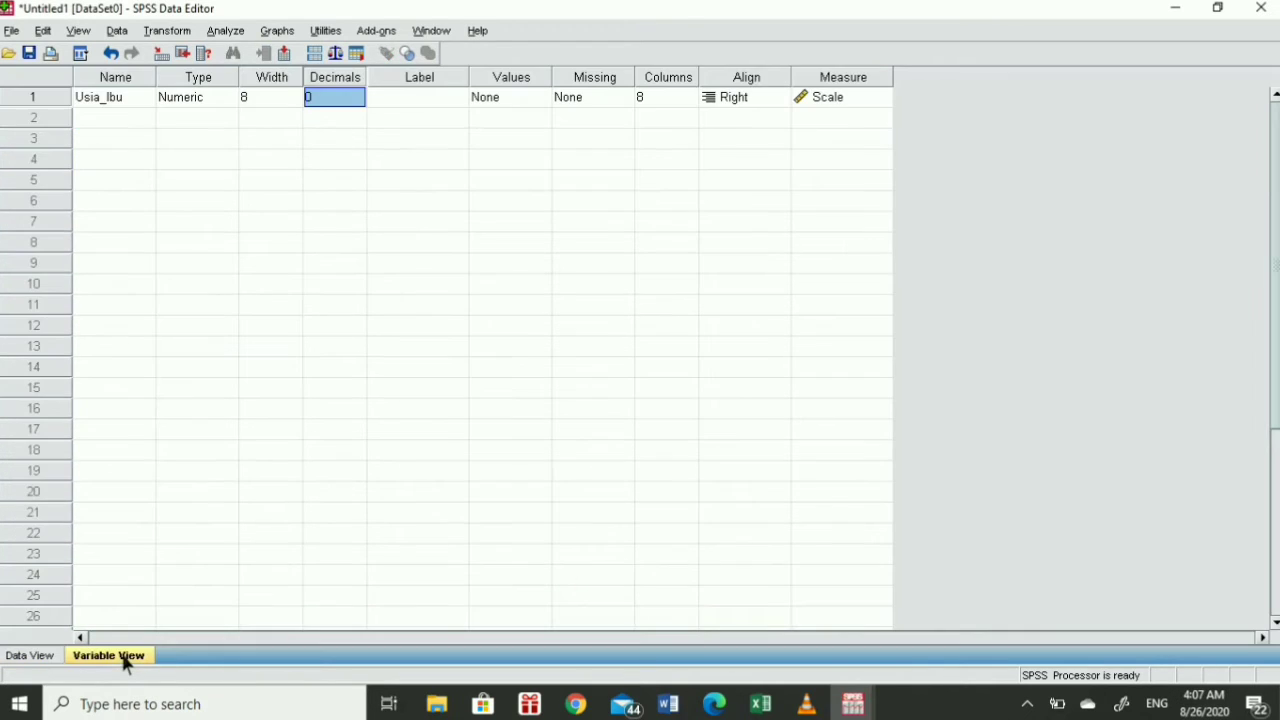
click(407, 97)
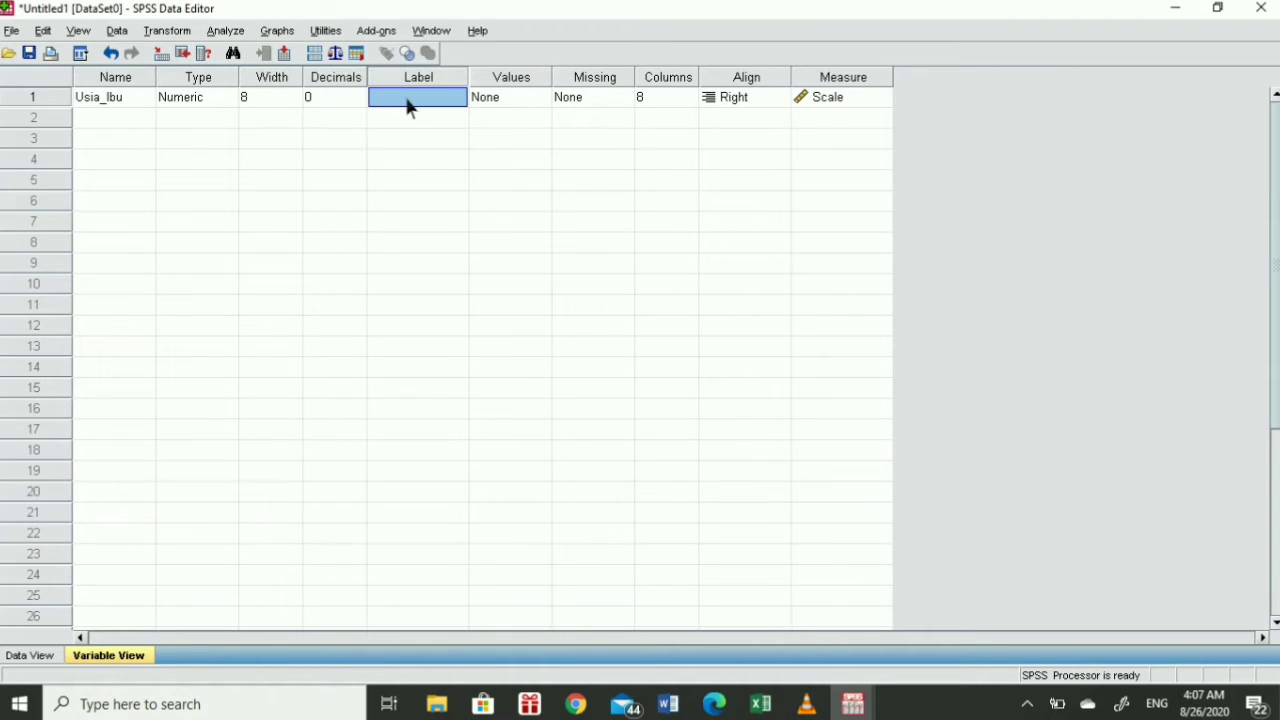
click(549, 103)
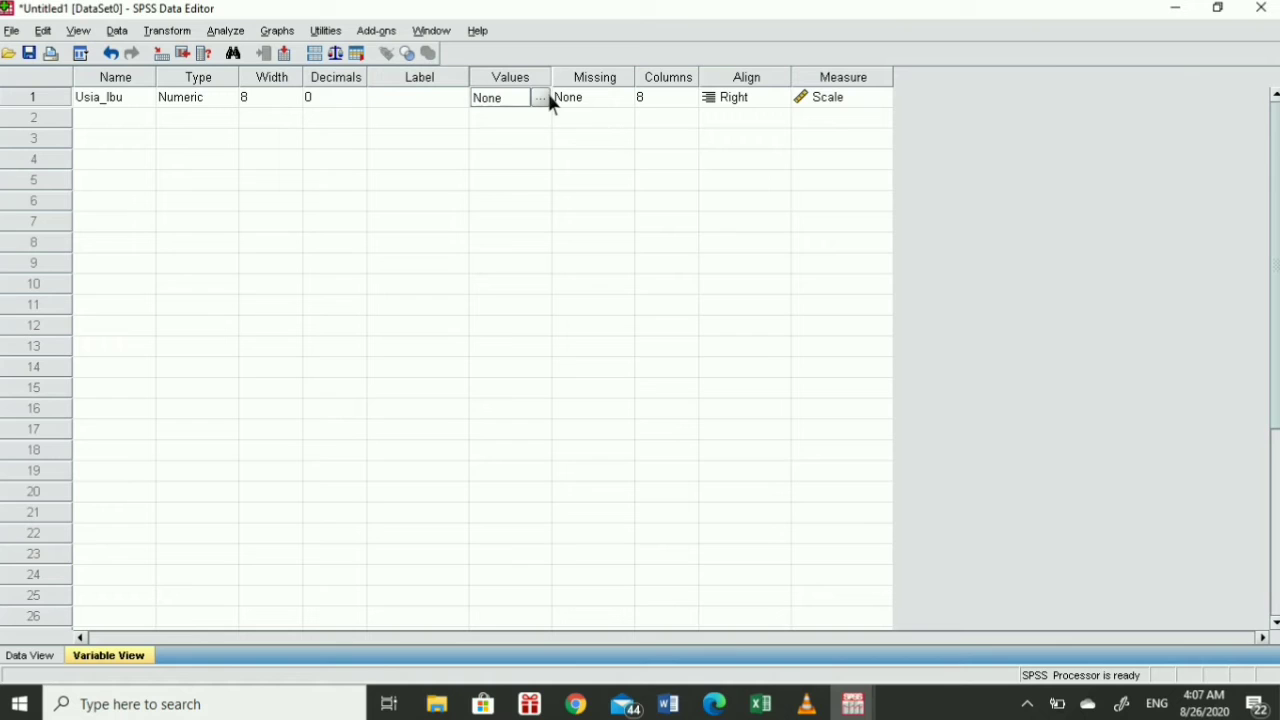
click(551, 98)
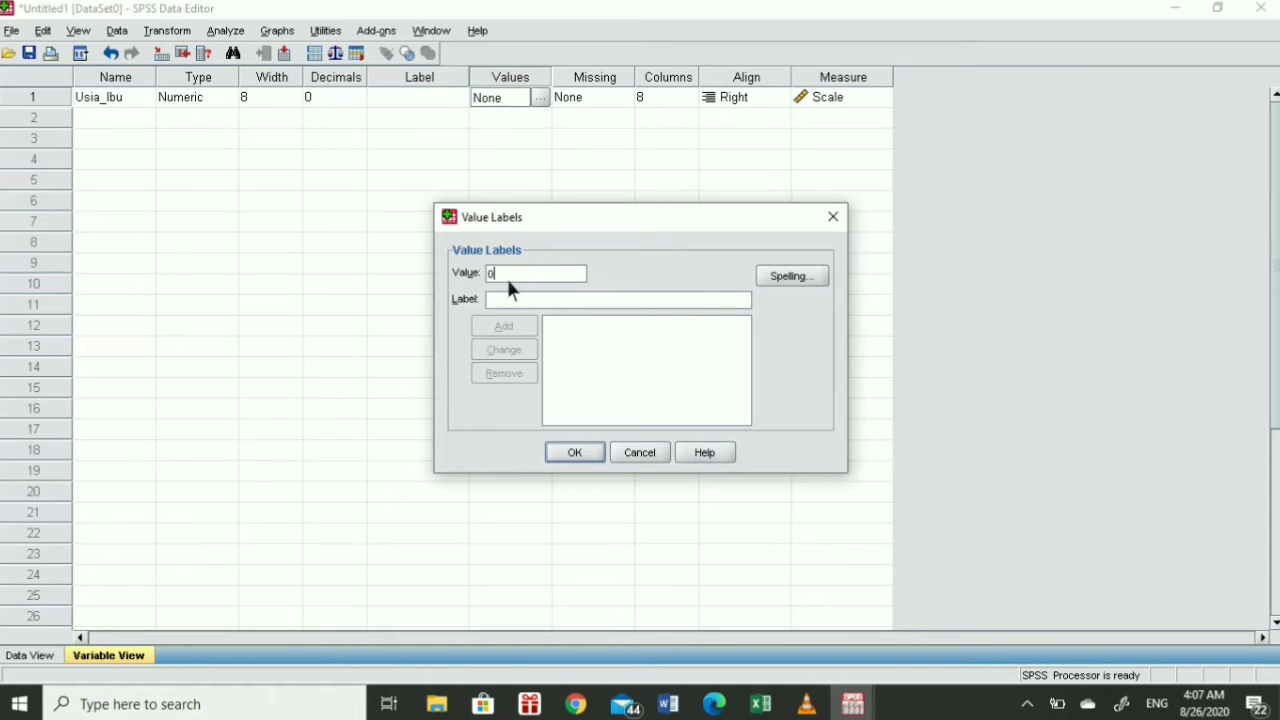
click(832, 218)
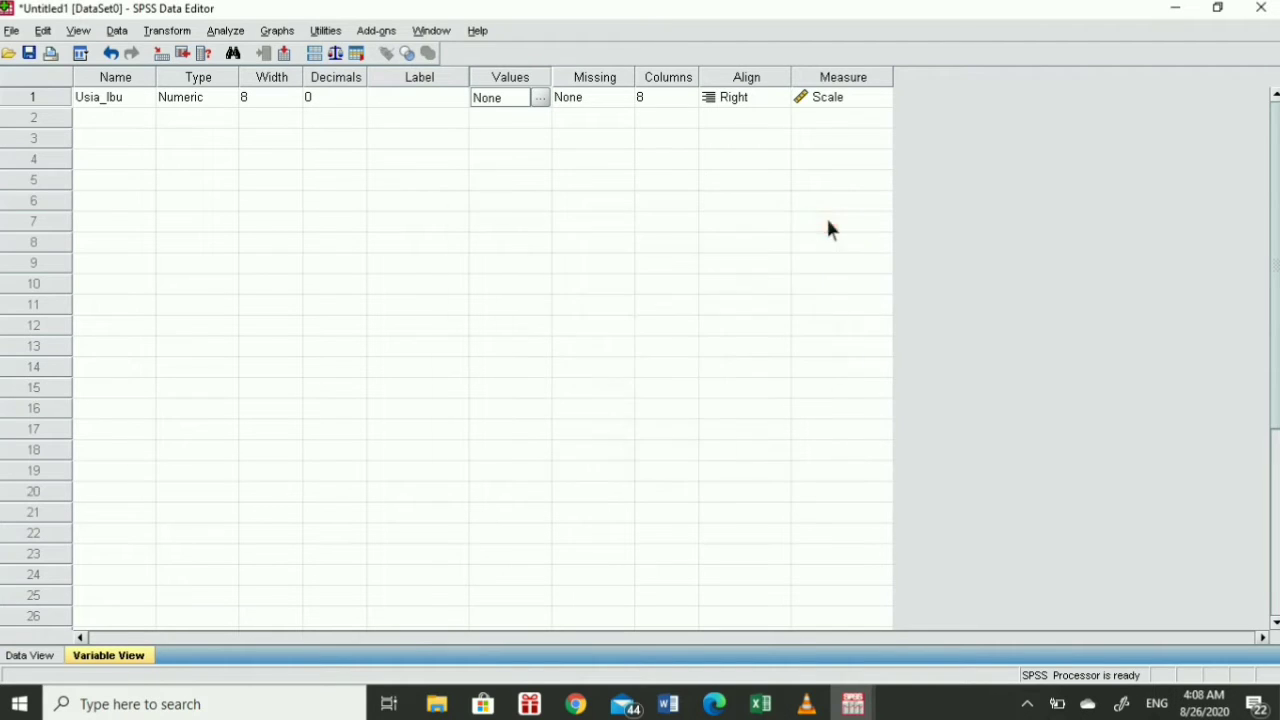
click(595, 100)
click(622, 98)
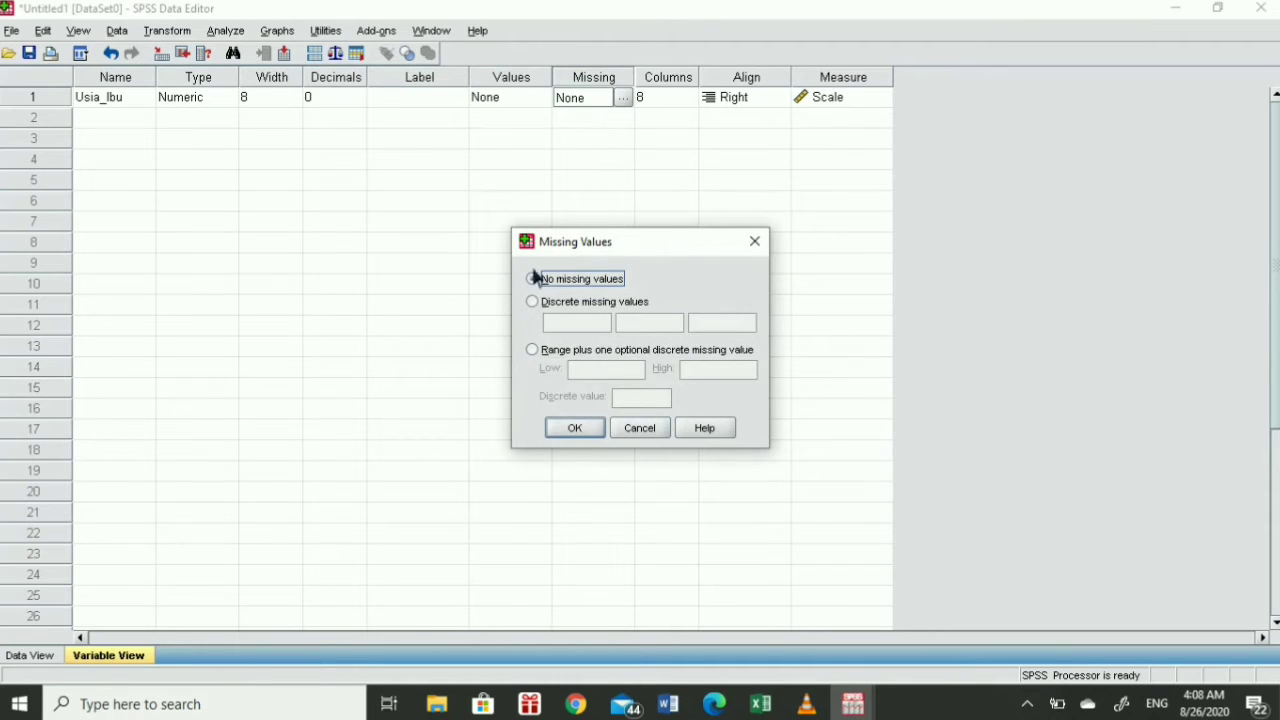
click(755, 242)
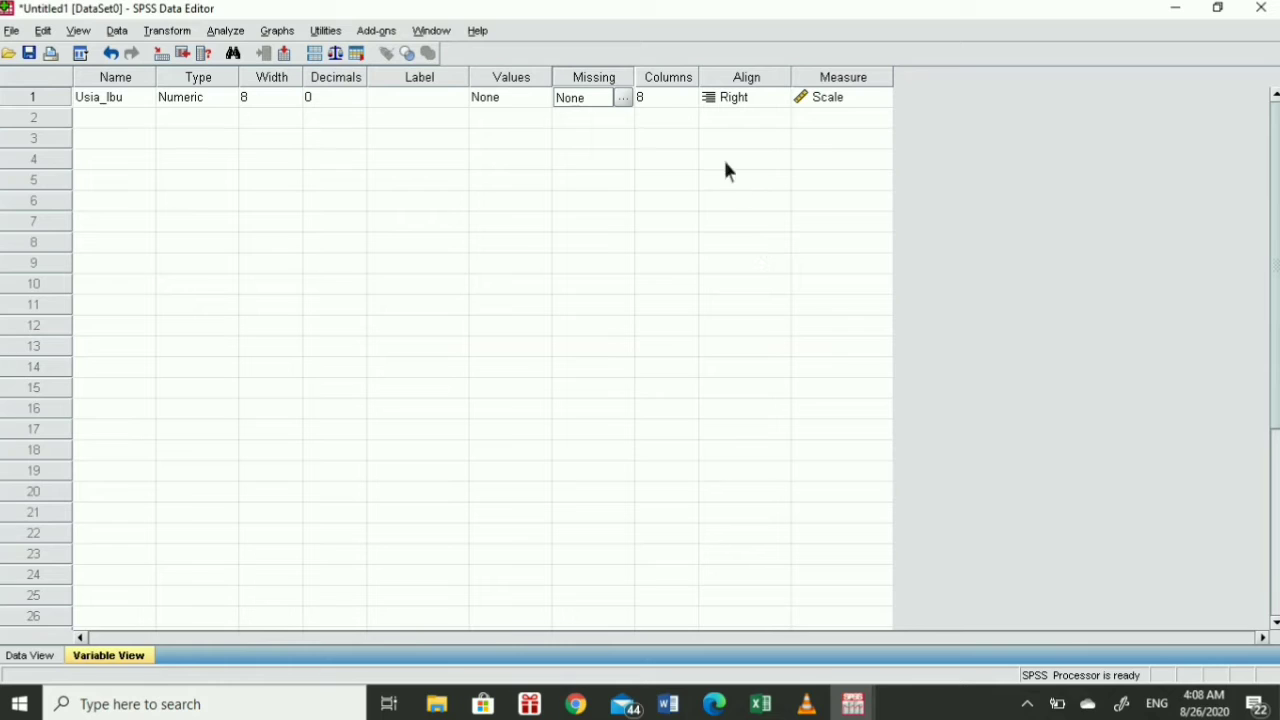
Set the alignment of Usia_Ibu to Center, keeping its column width at 8
click(685, 95)
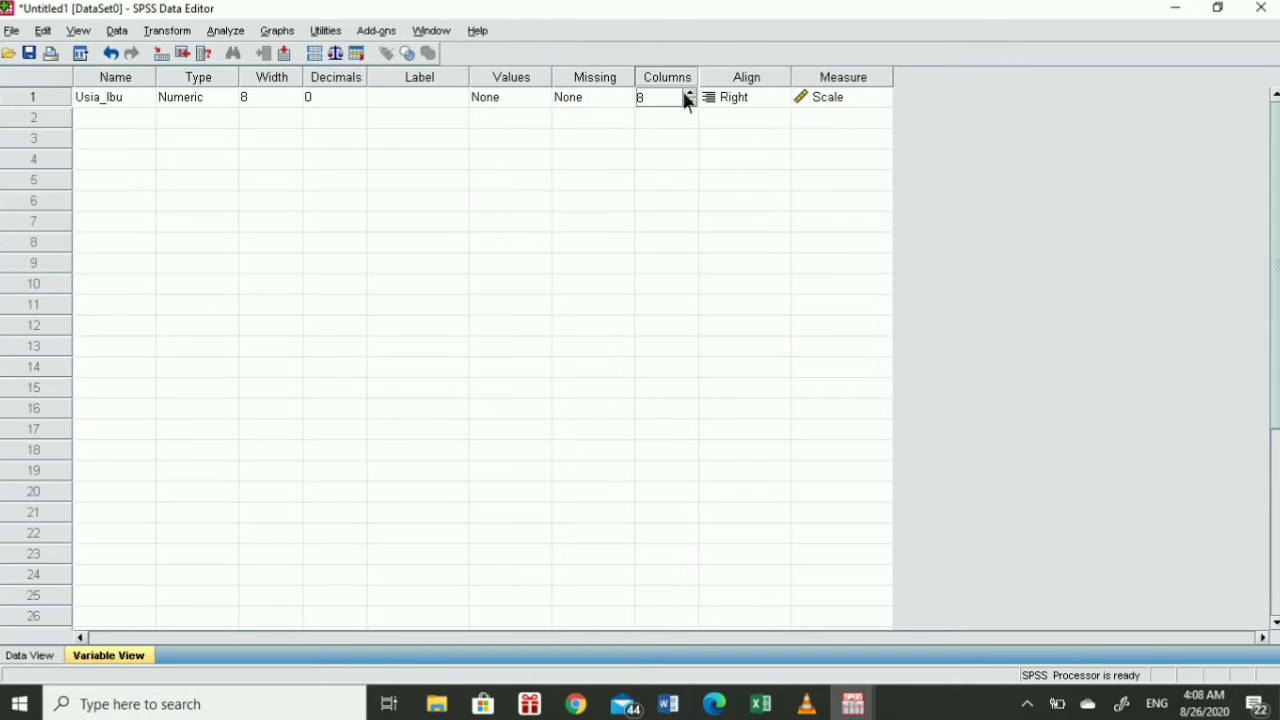
click(743, 104)
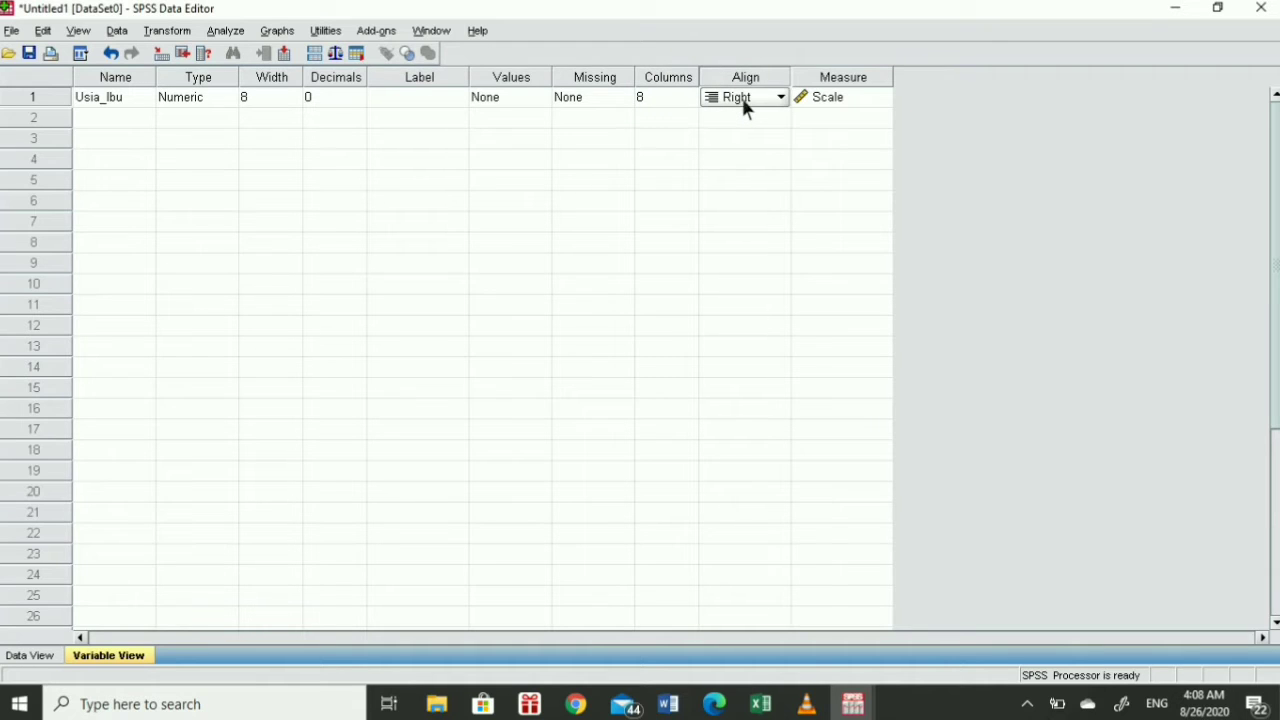
click(780, 97)
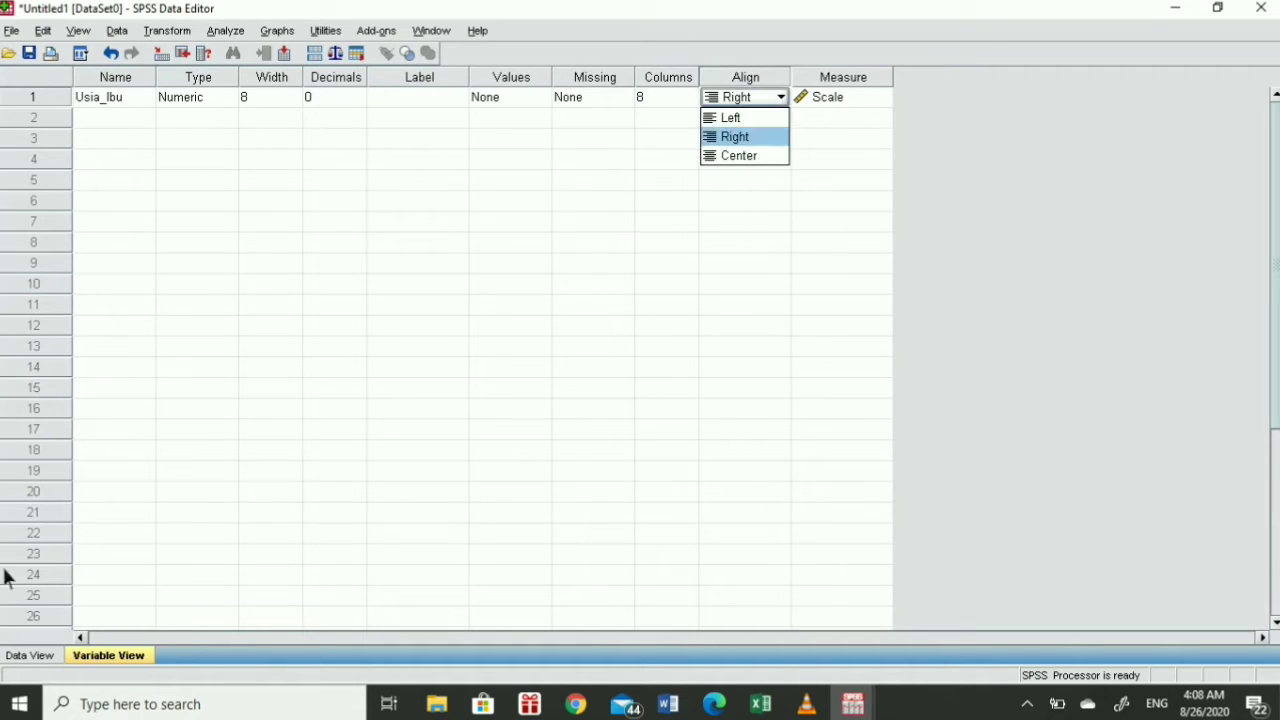
click(41, 658)
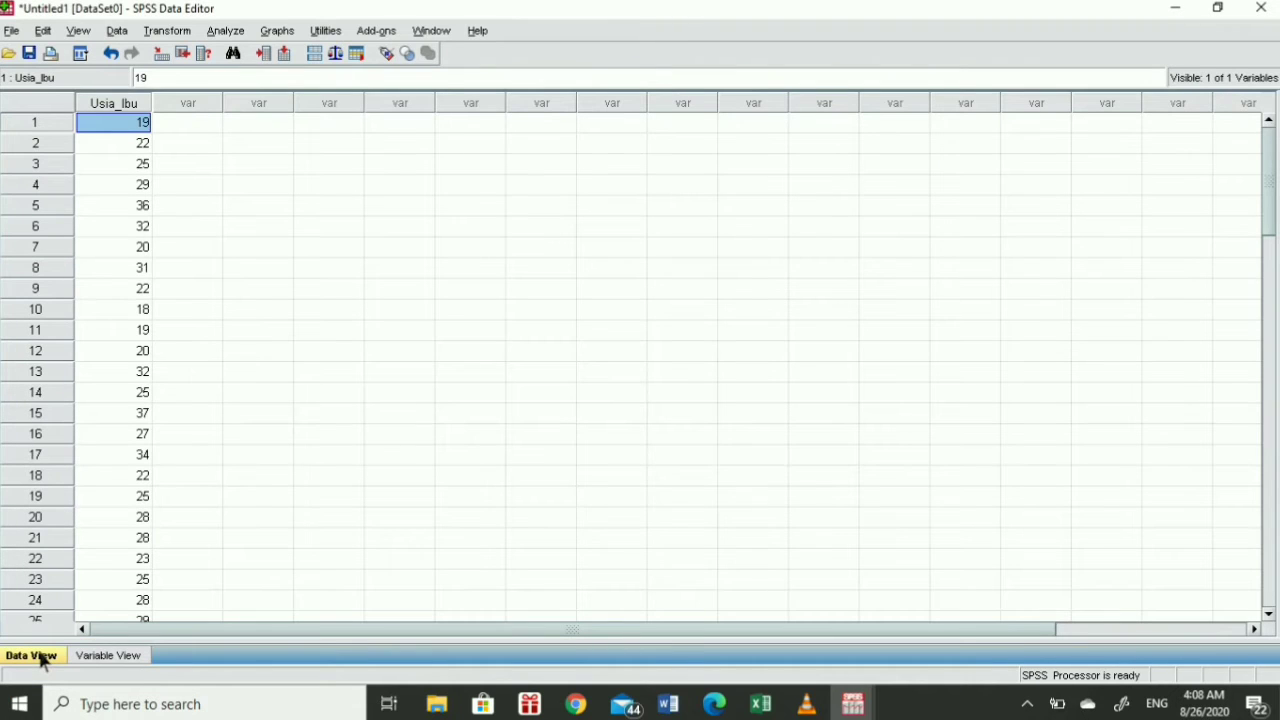
click(105, 656)
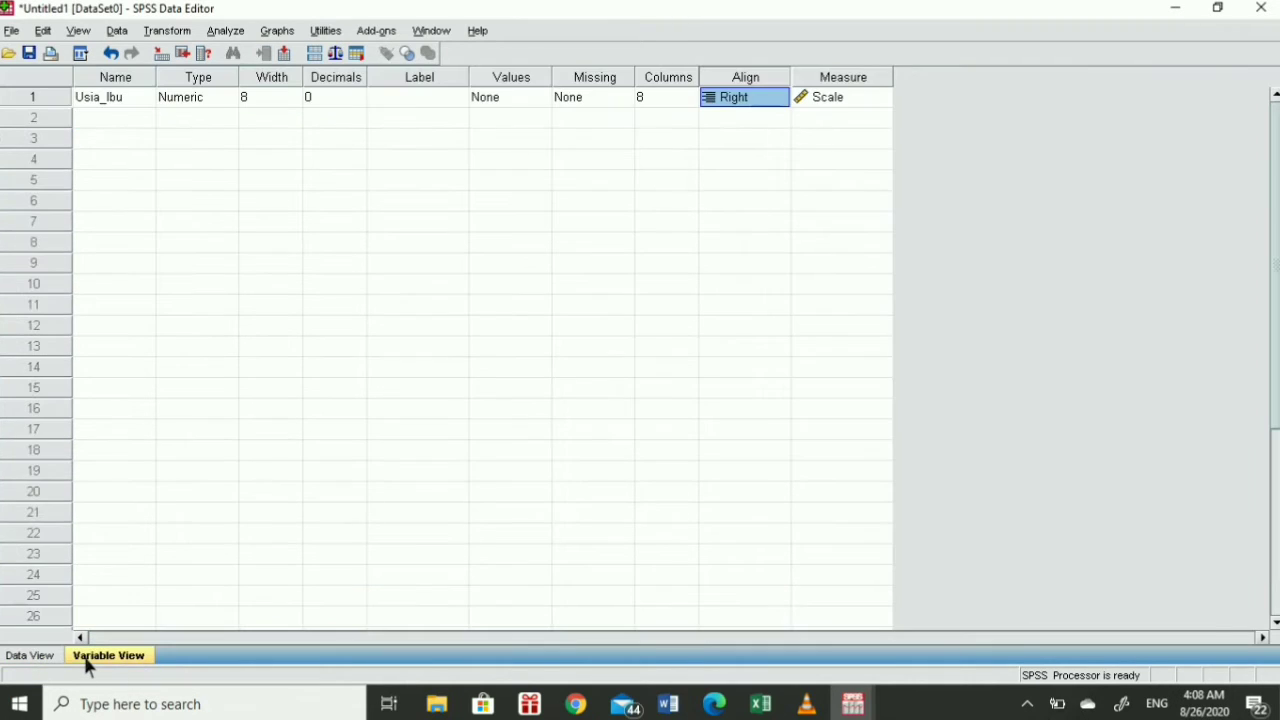
click(733, 106)
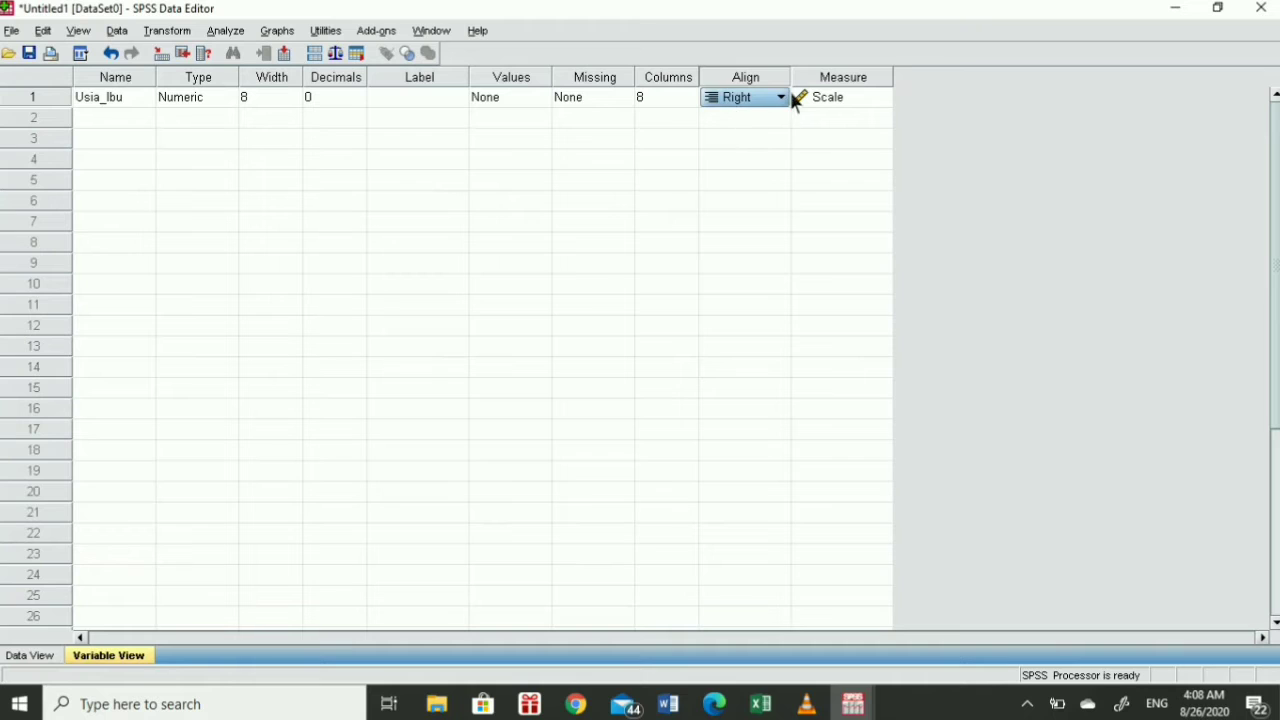
click(781, 97)
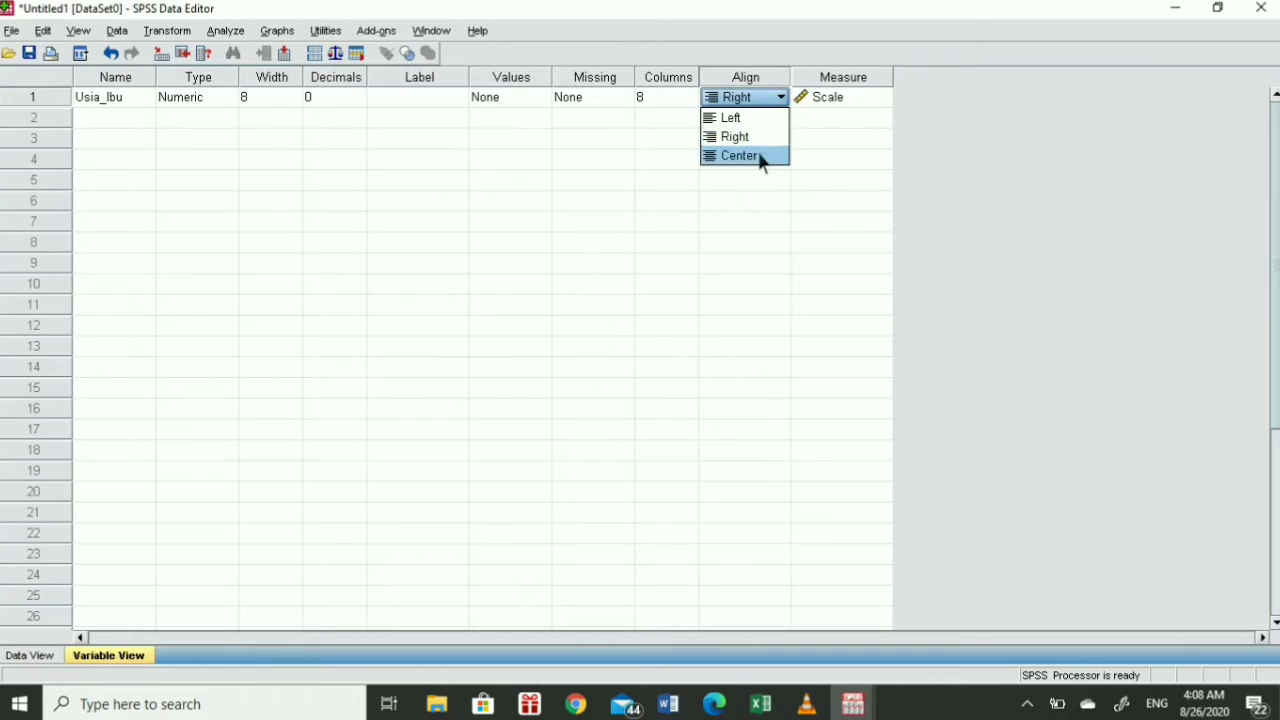
click(758, 157)
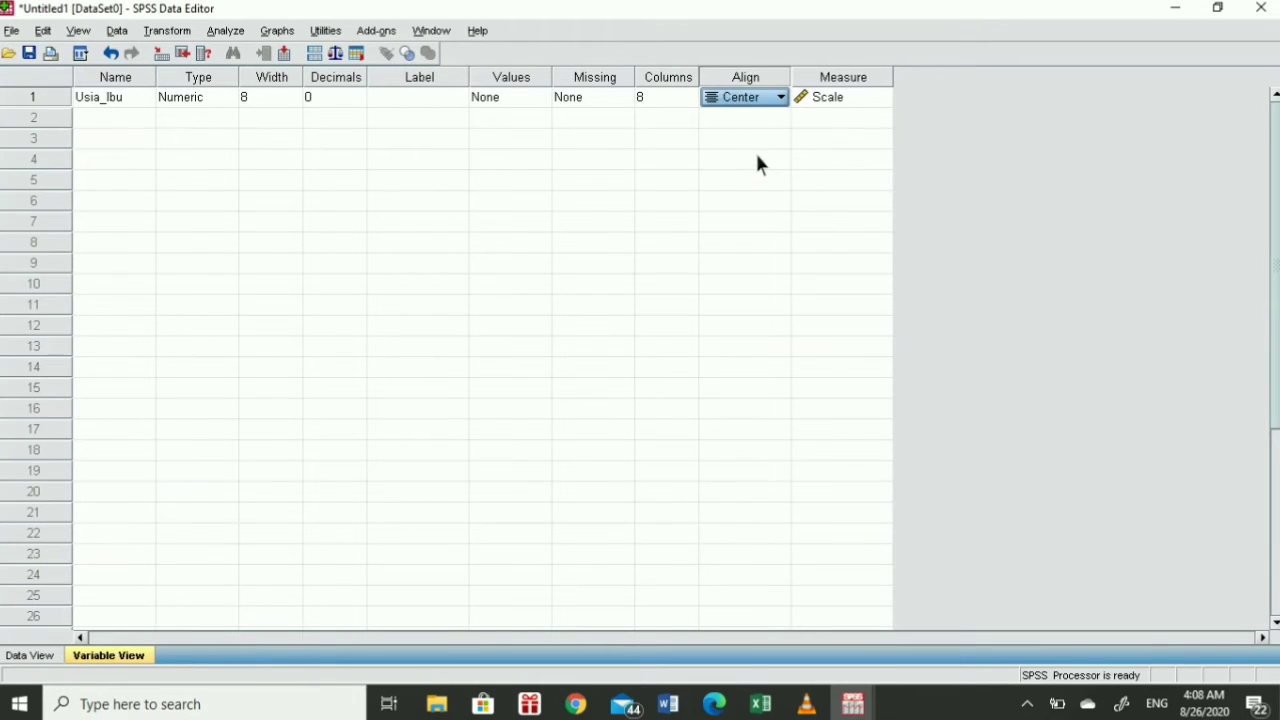
Keep the measurement level of Usia_Ibu as Scale and check the age column in Data View
click(876, 100)
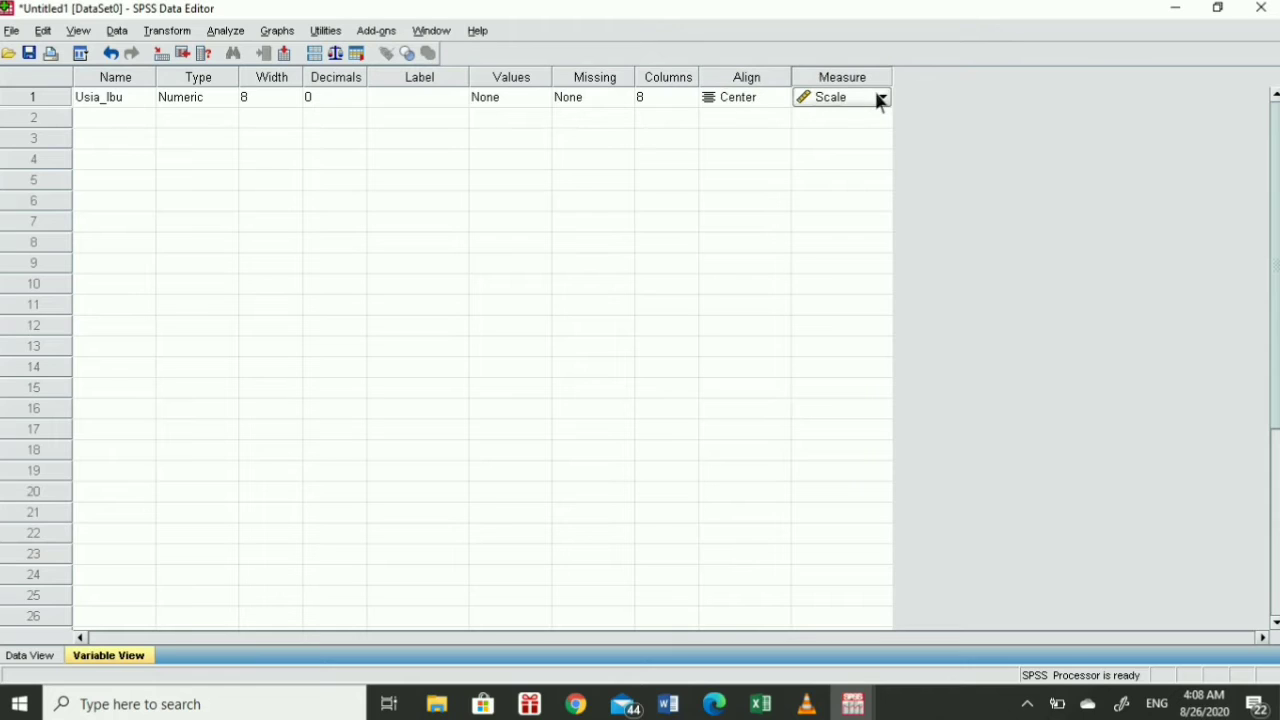
click(888, 98)
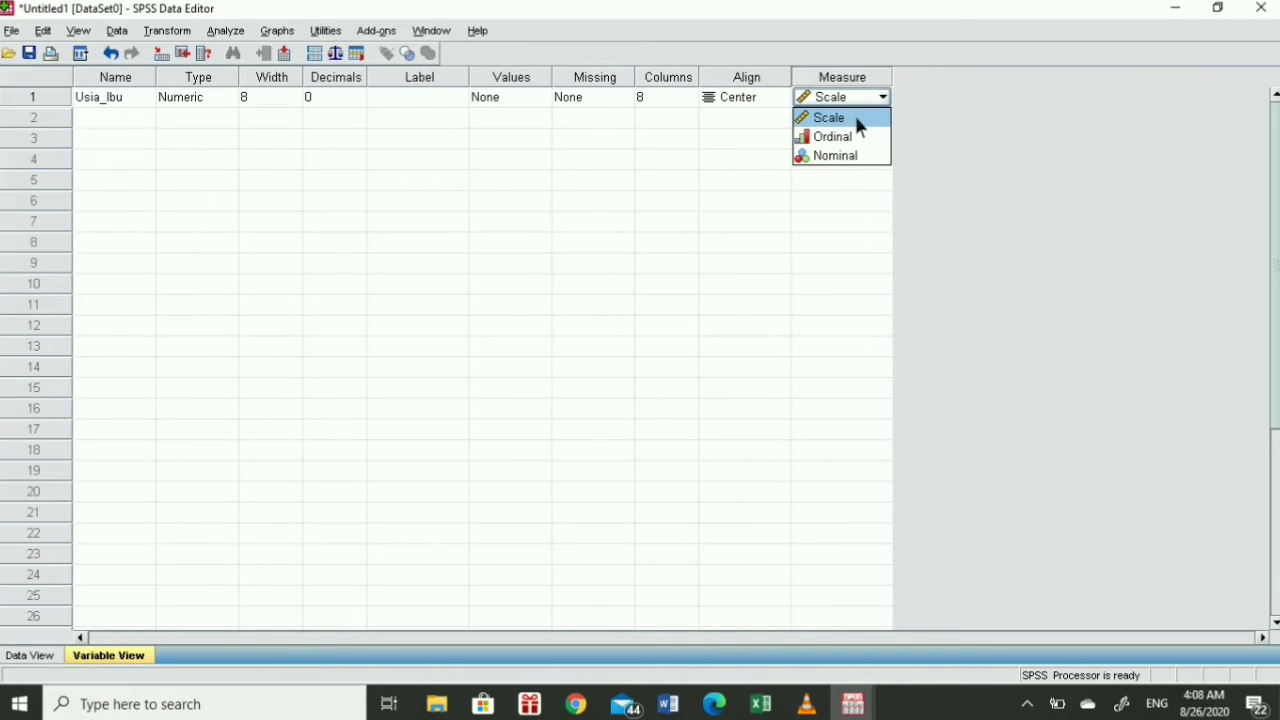
click(855, 119)
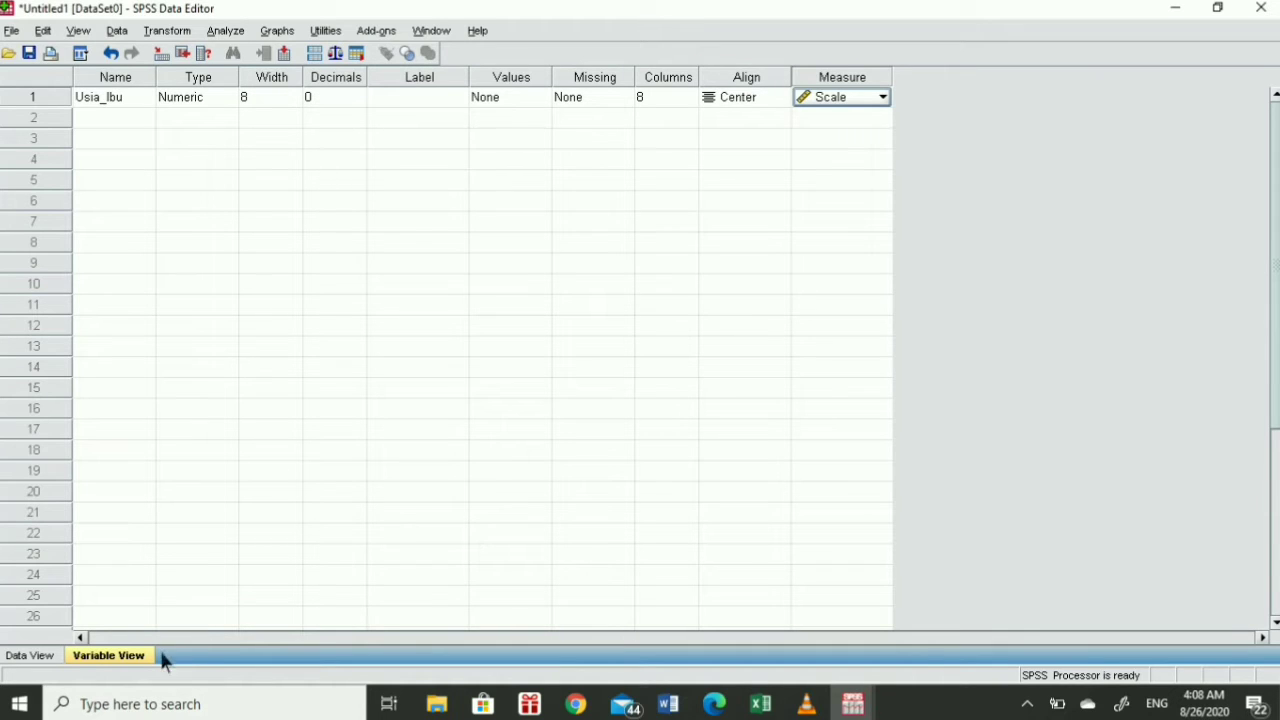
click(54, 655)
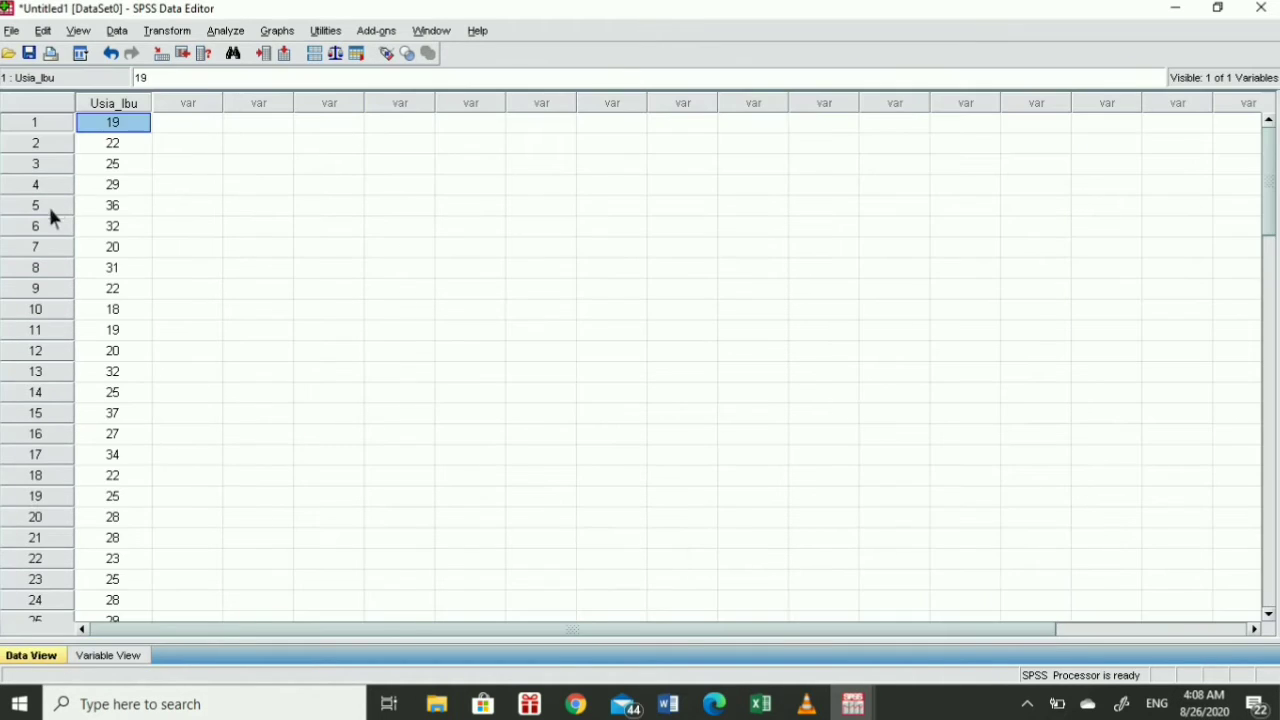
Switch to the Excel workbook and copy the PENDIDIKAN values in C5:C72 of the Rekap + Kode sheet
click(192, 105)
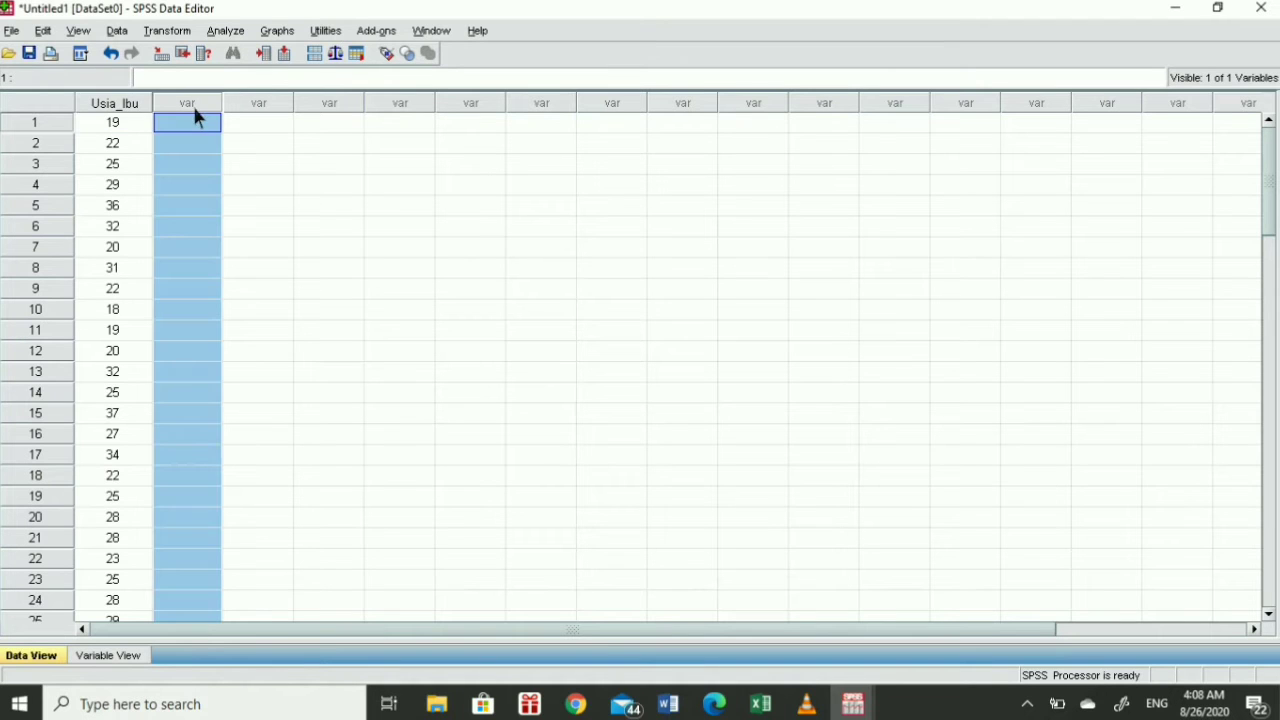
click(760, 704)
scroll(400, 309, up, 15)
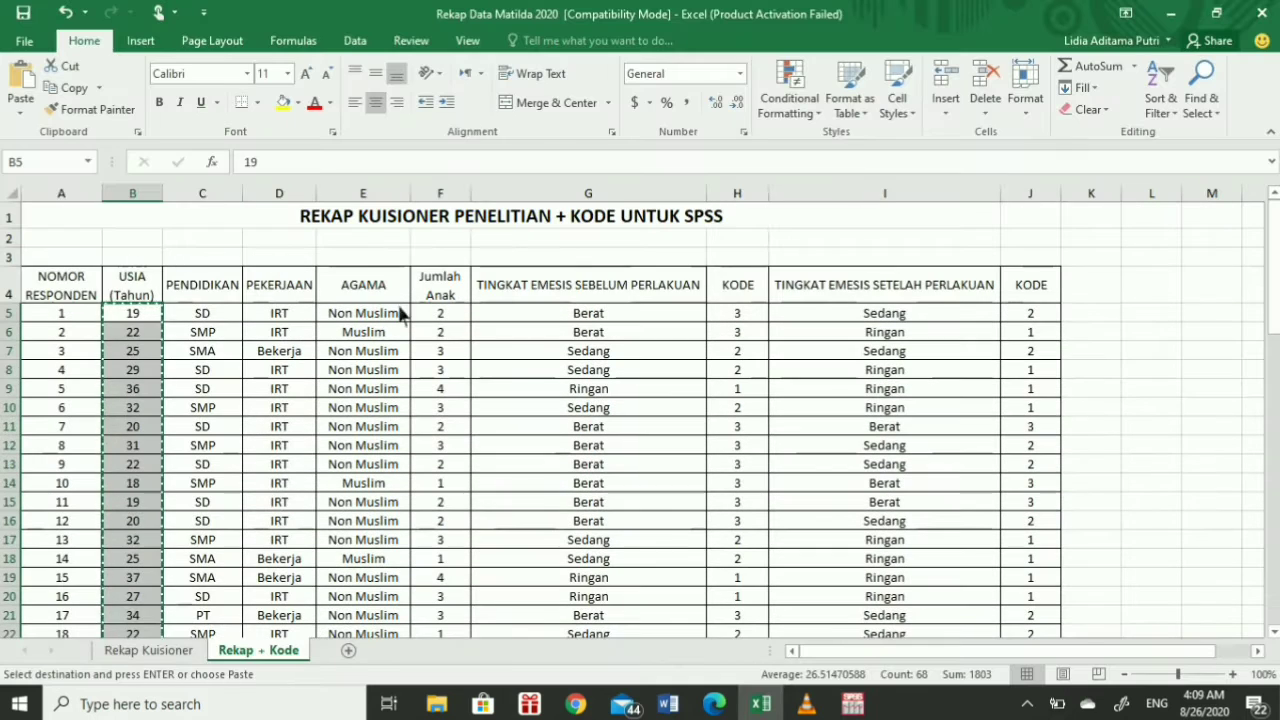
drag(209, 323, 229, 250)
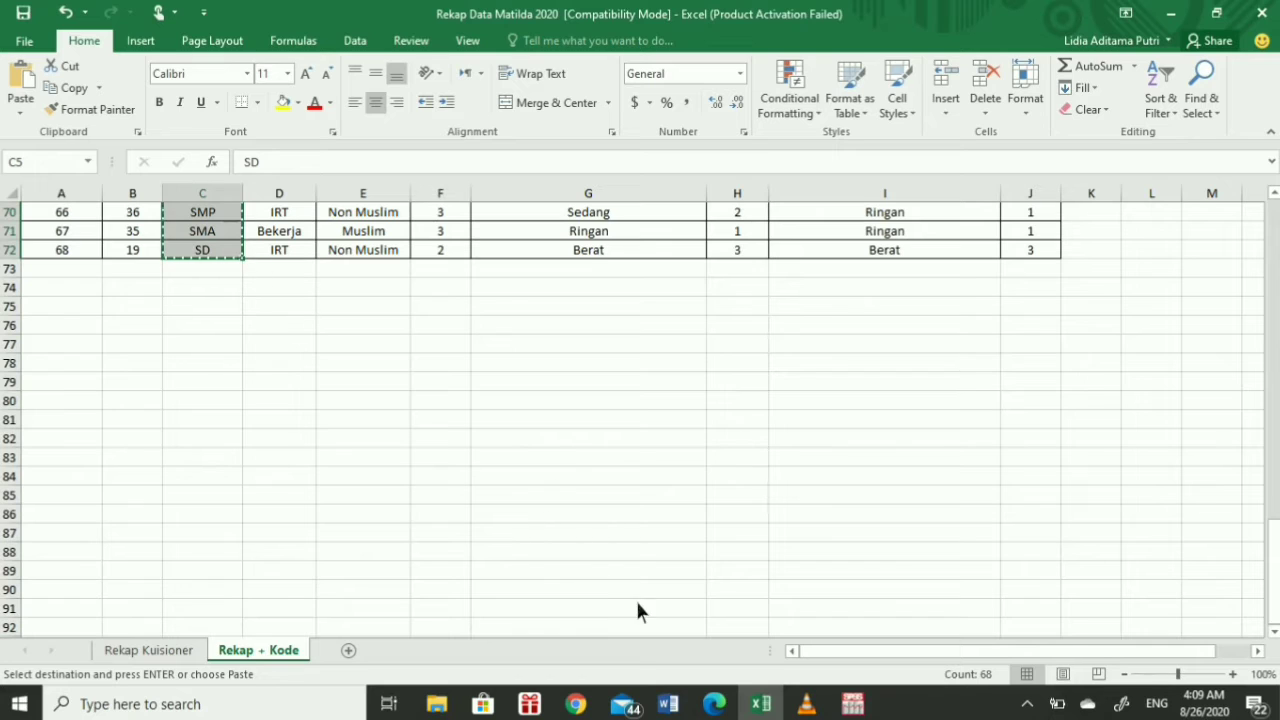
Switch to the SPSS data set, paste the education values into the column beside Usia_Ibu, and widen that column
click(858, 707)
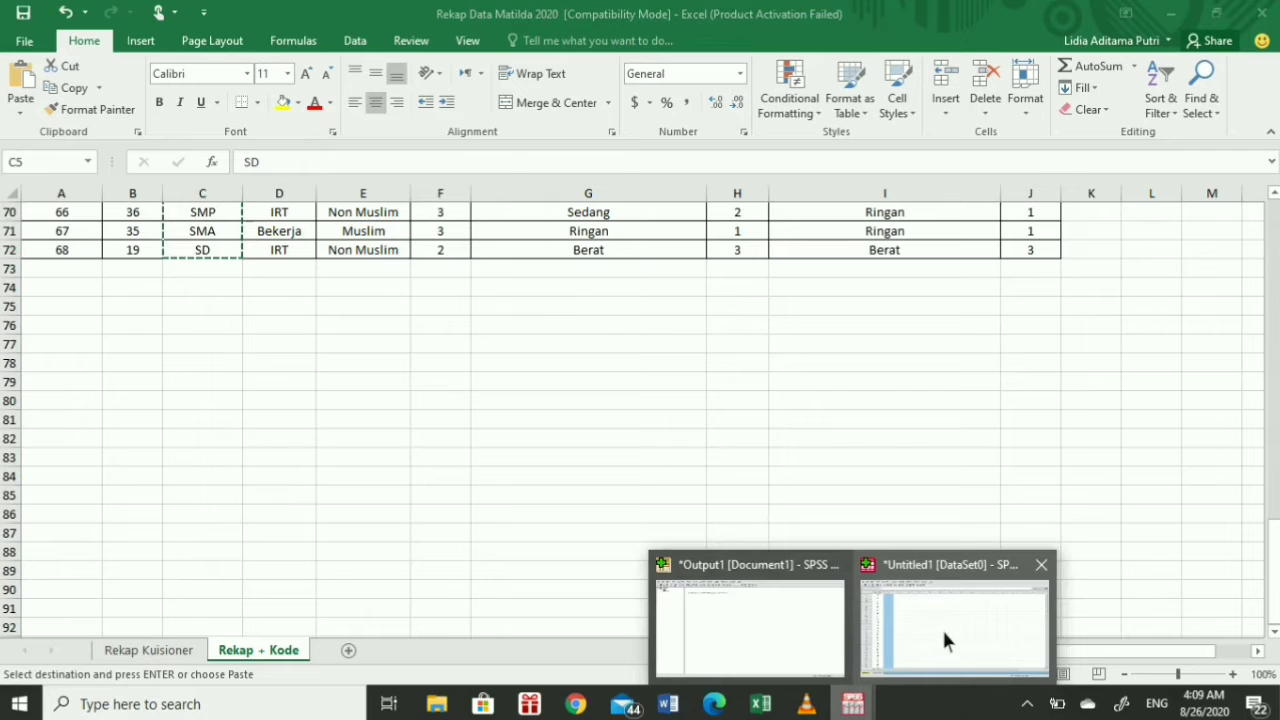
click(942, 627)
click(190, 123)
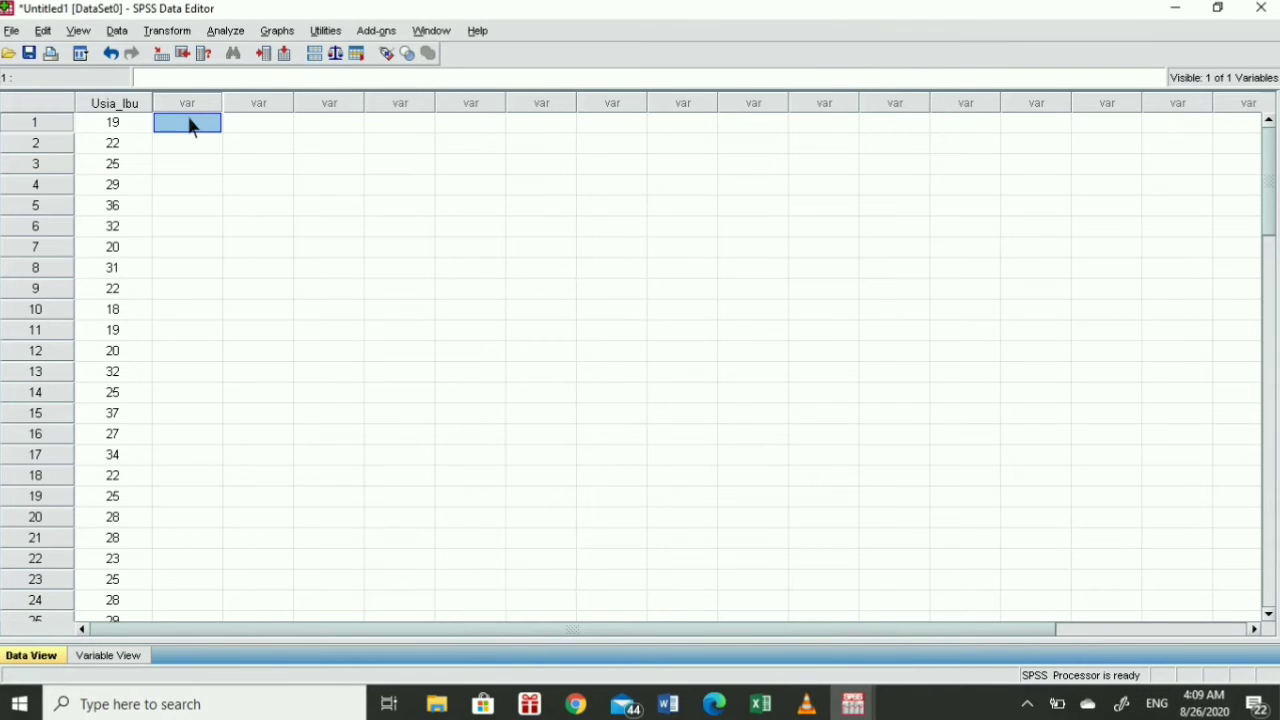
key(ctrl+v)
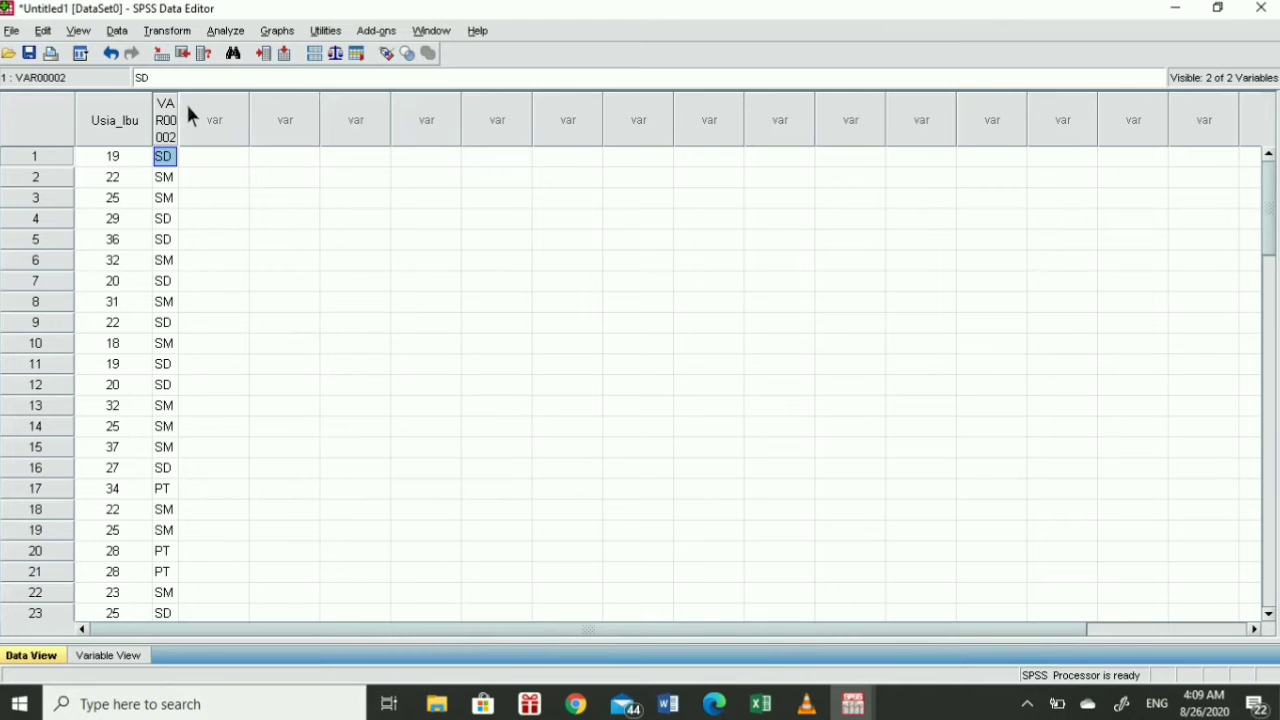
drag(185, 101, 238, 116)
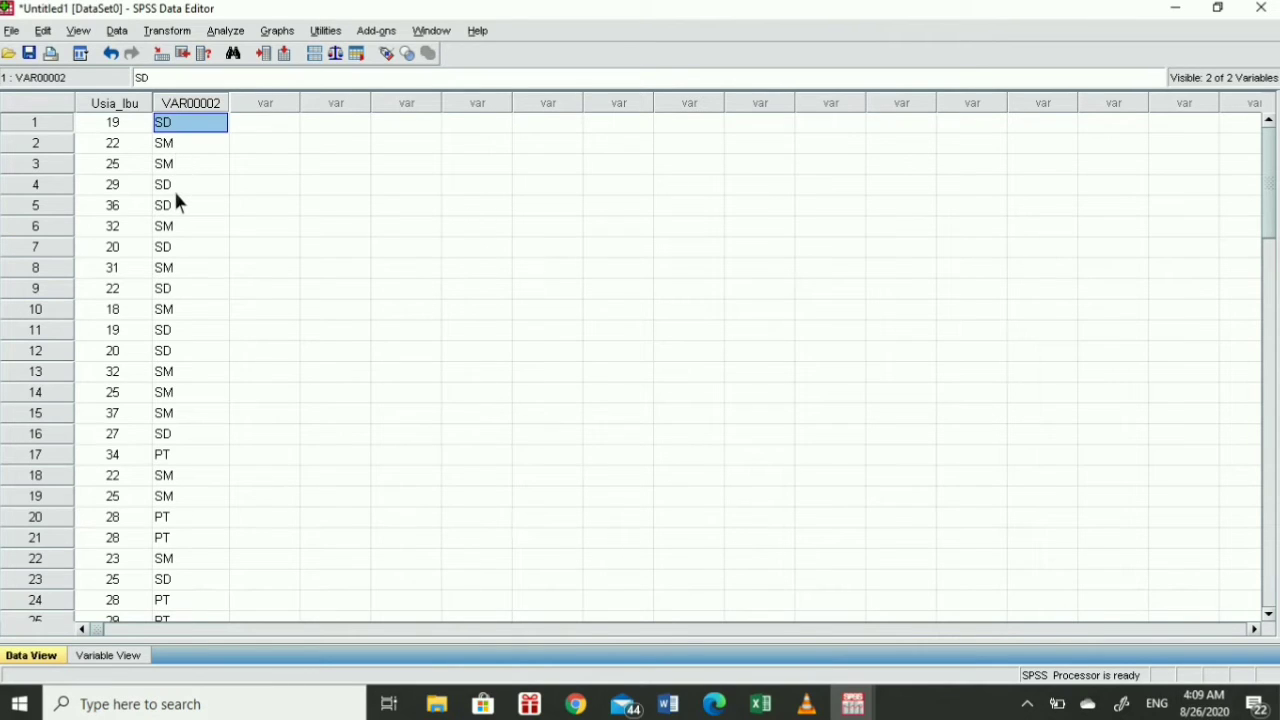
Rename the second variable as Pendidikan_Ibu in Variable View
click(108, 655)
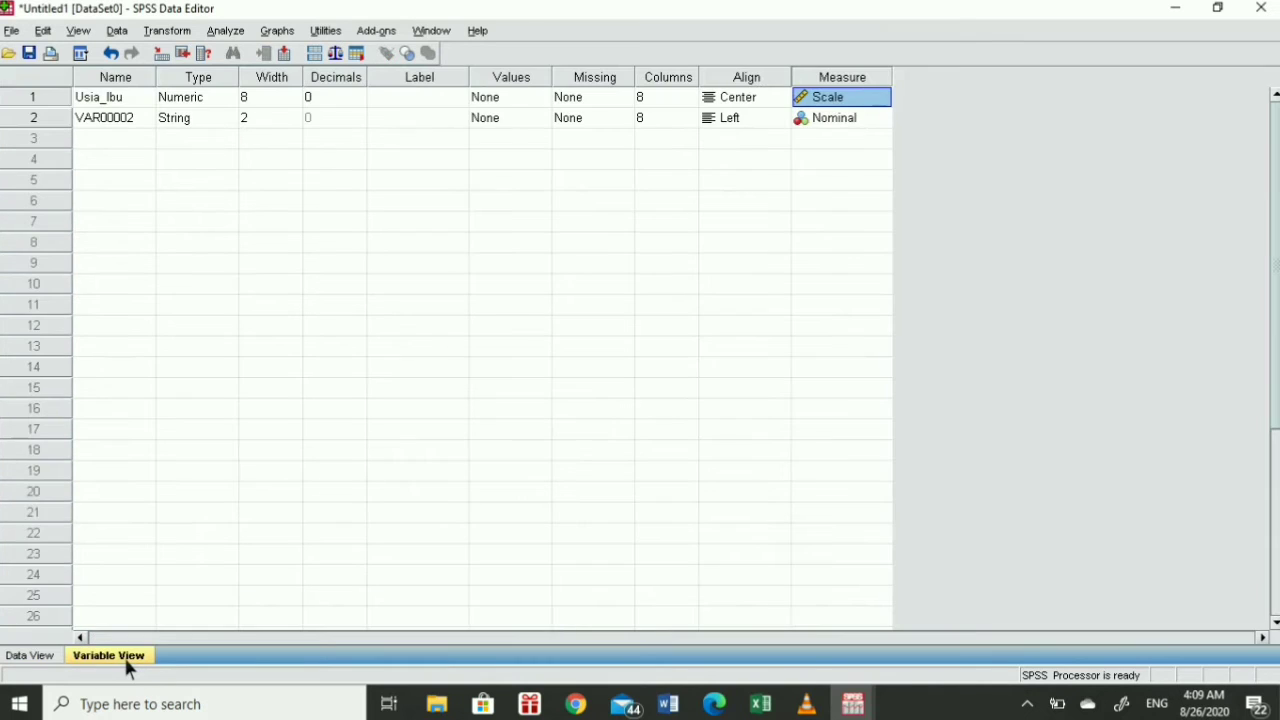
click(125, 122)
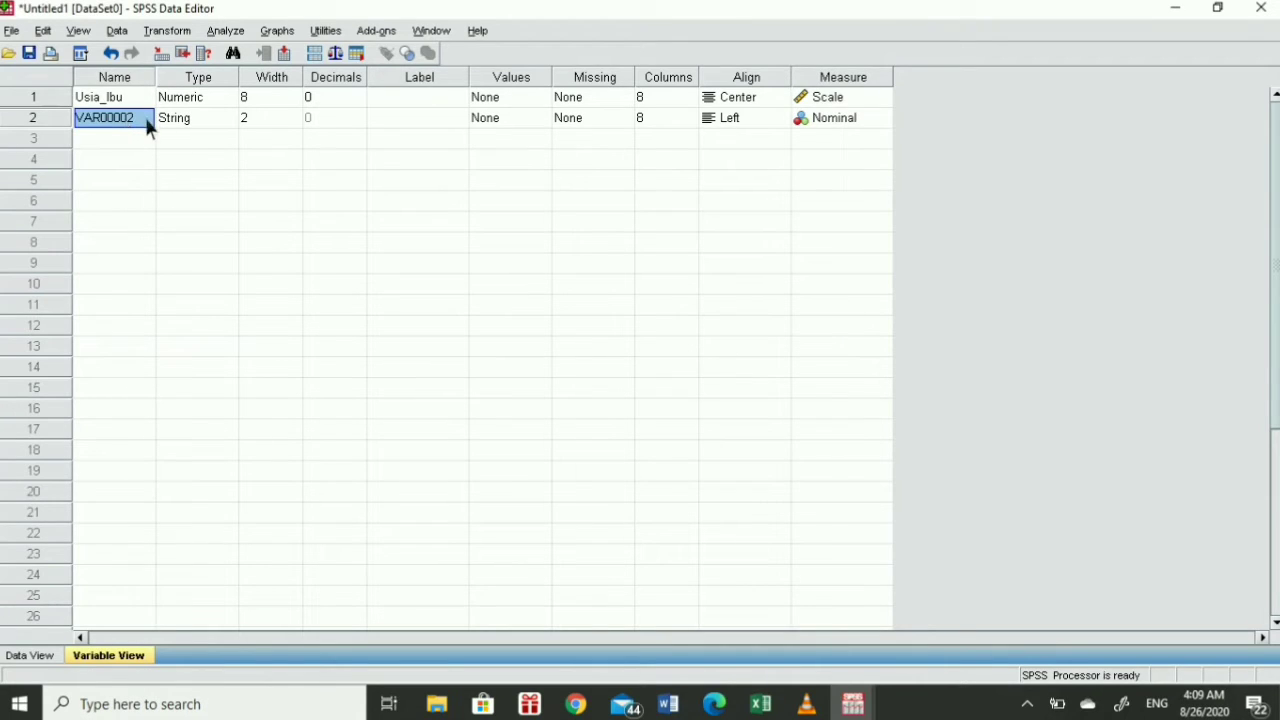
click(146, 121)
key(BackSpace)
text(Pendd)
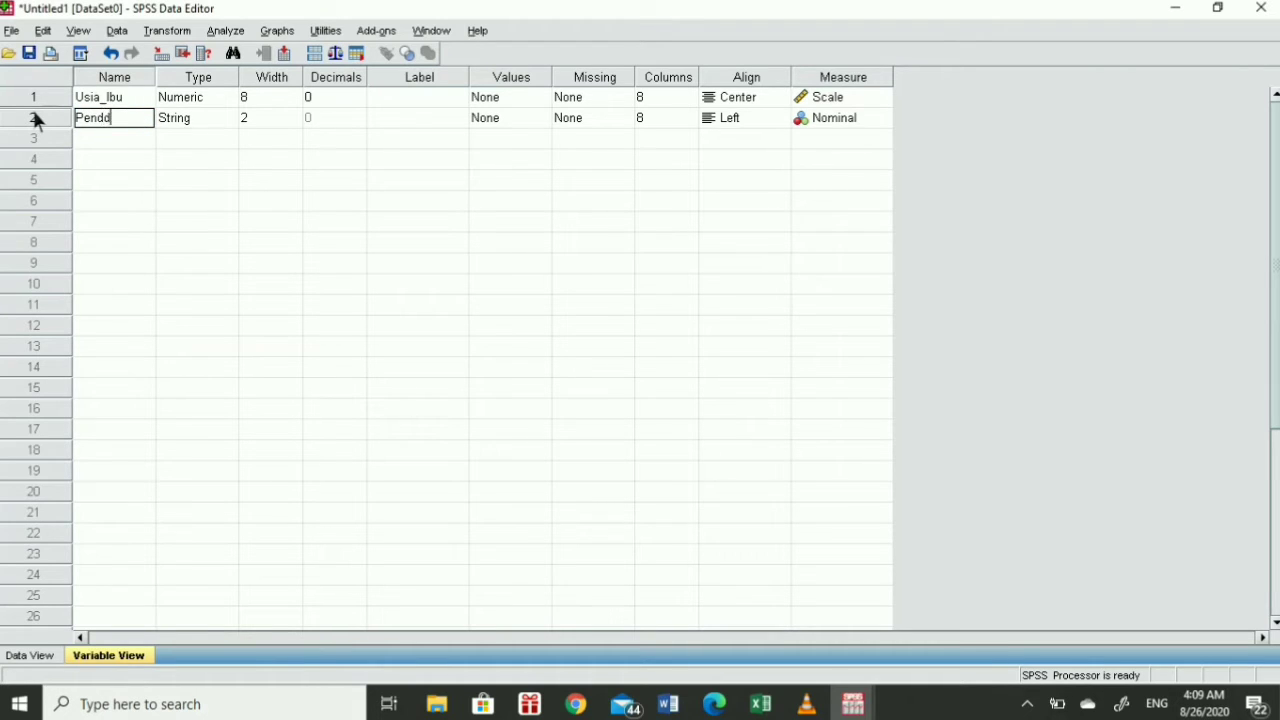
key(BackSpace)
text(idikan_Ibu)
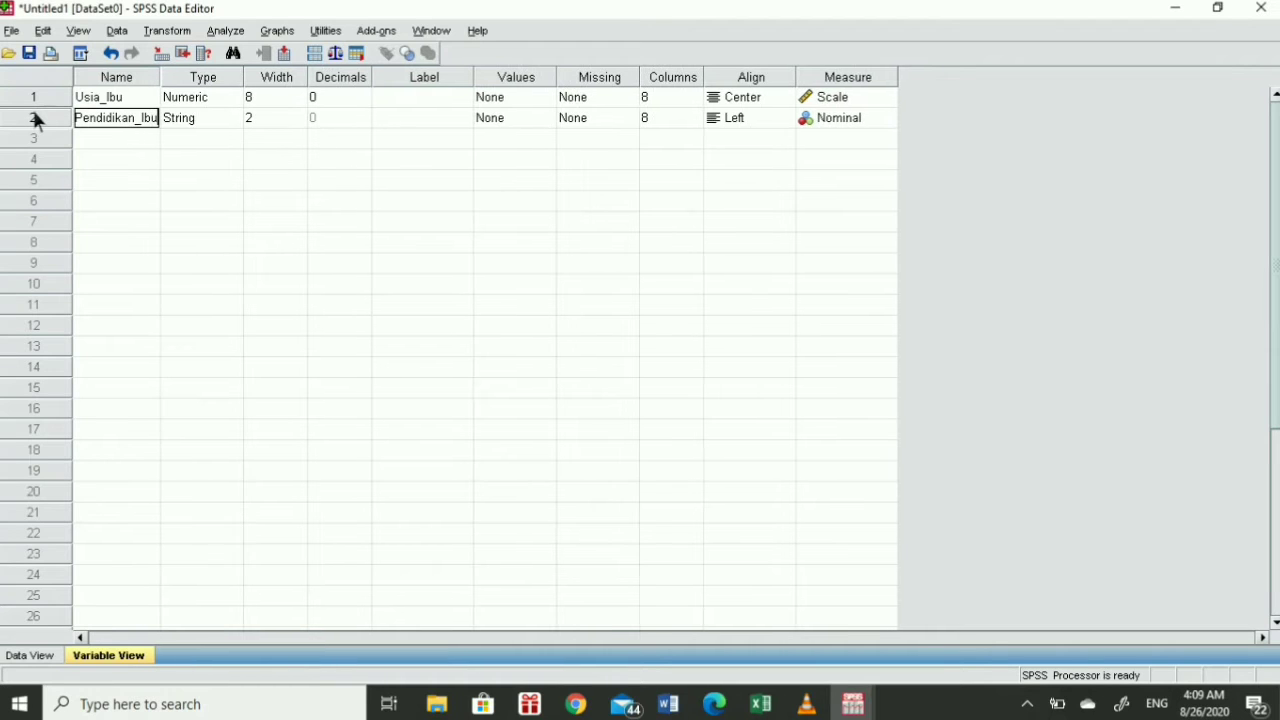
Review the variable type settings of Pendidikan_Ibu and leave the type as String
click(234, 120)
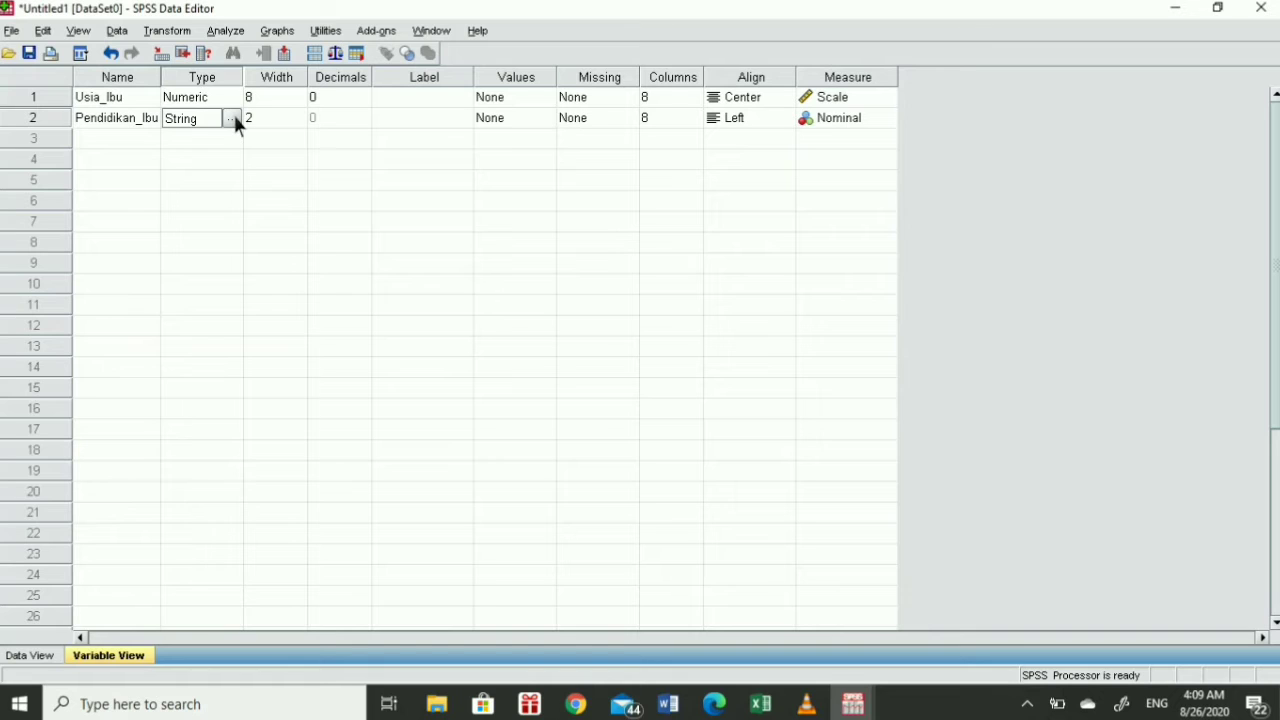
click(232, 119)
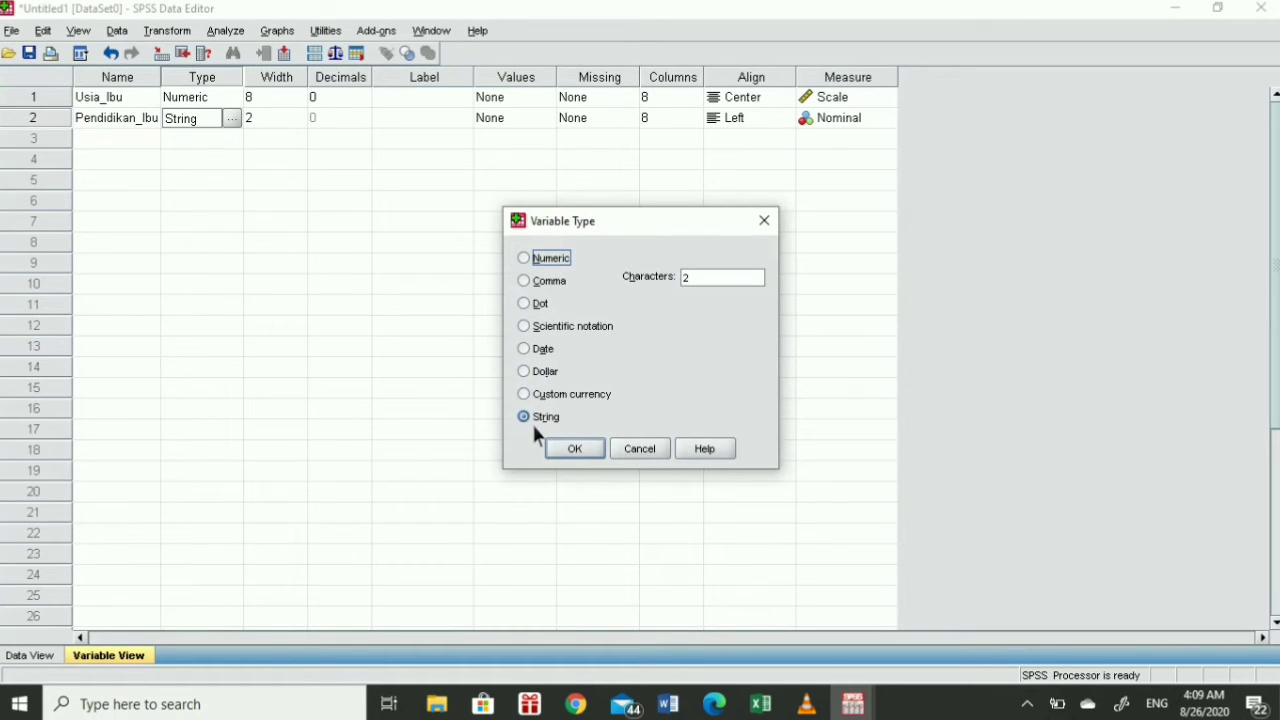
click(764, 220)
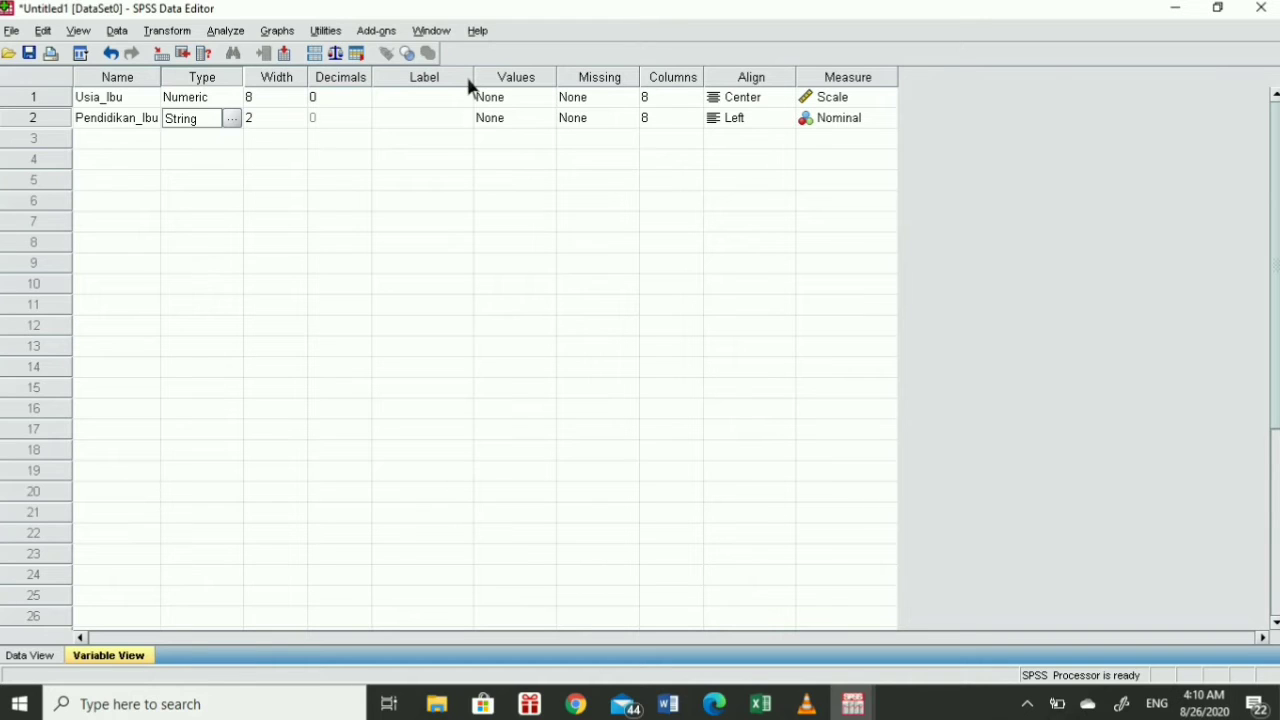
Set the width of Pendidikan_Ibu to 5 and check the education column in Data View
click(289, 124)
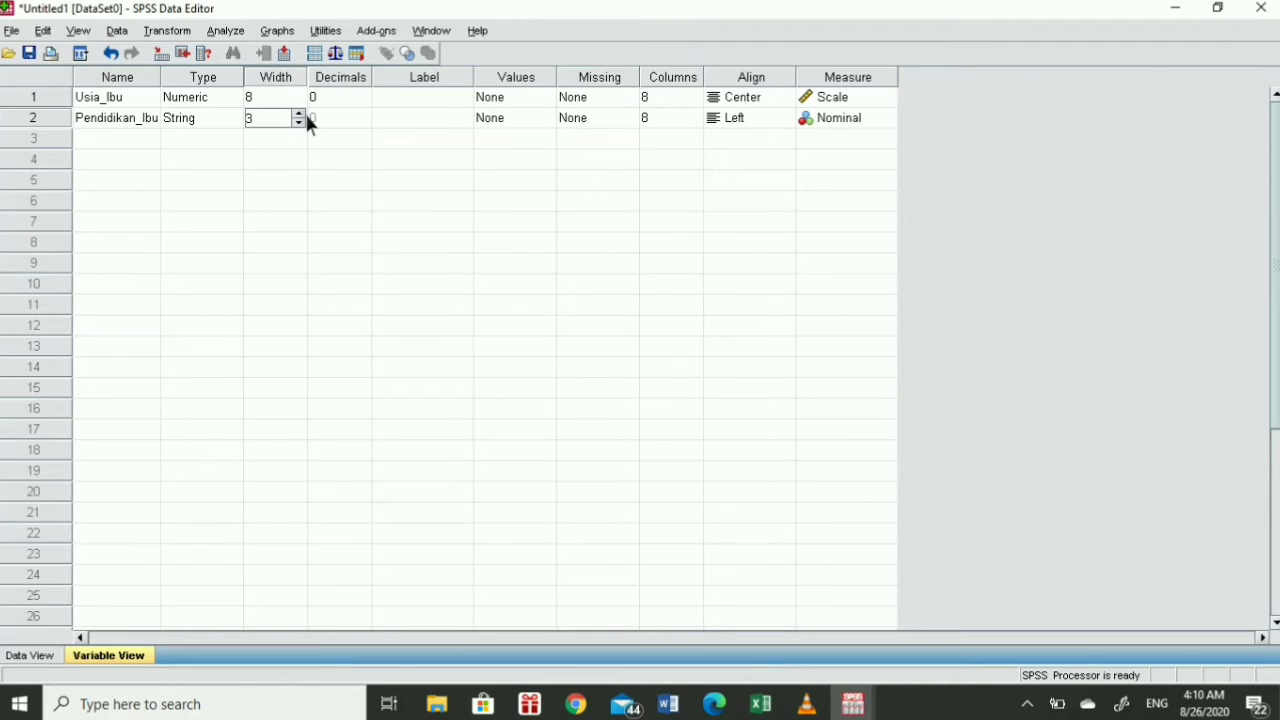
click(303, 114)
click(303, 114)
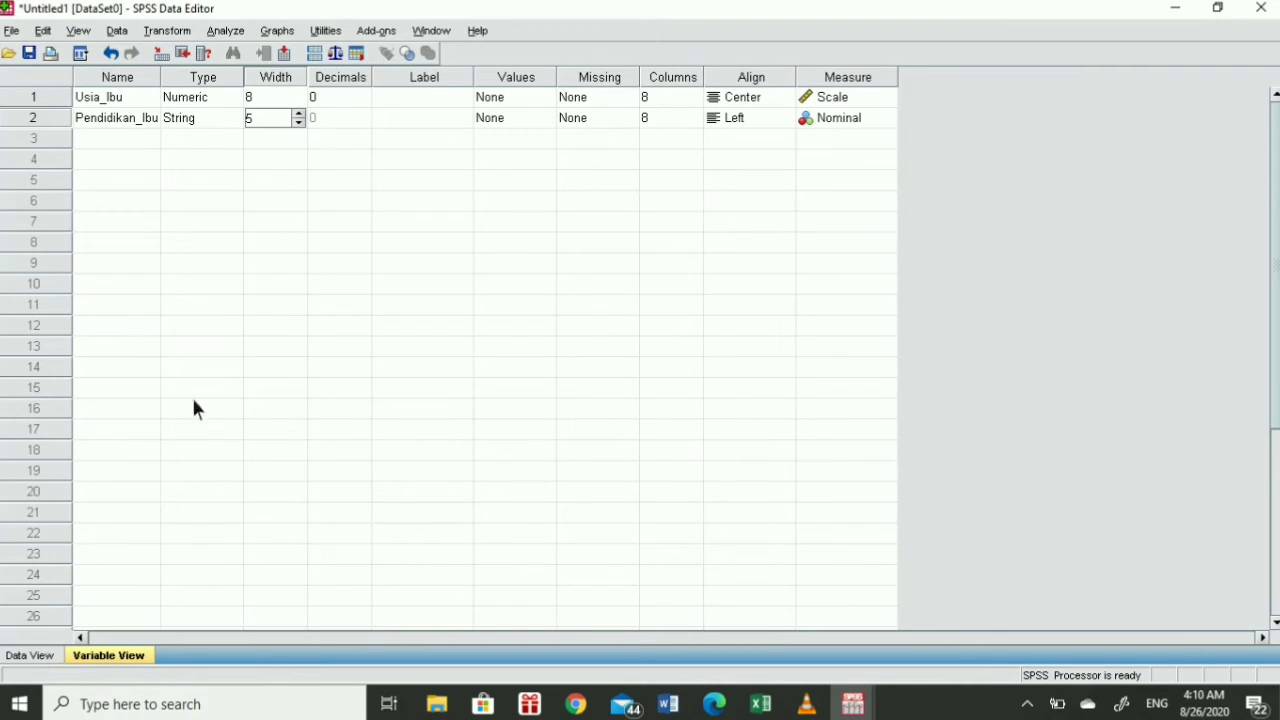
click(30, 655)
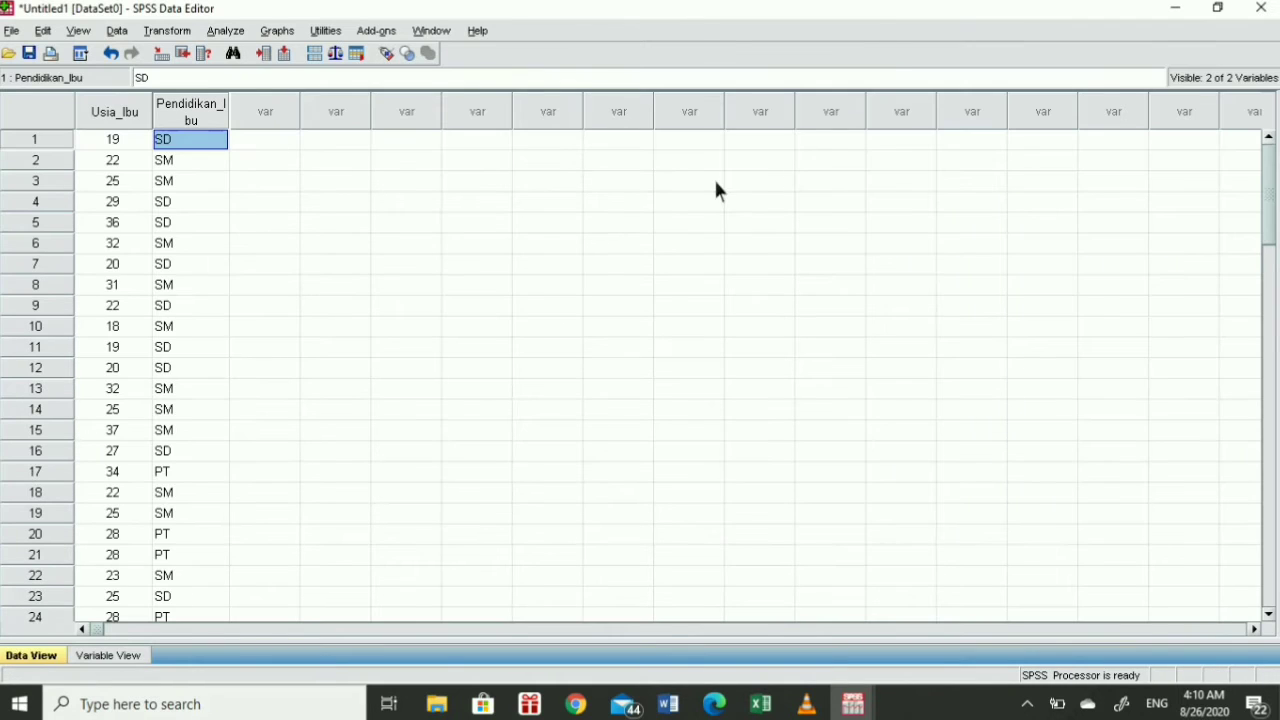
click(194, 409)
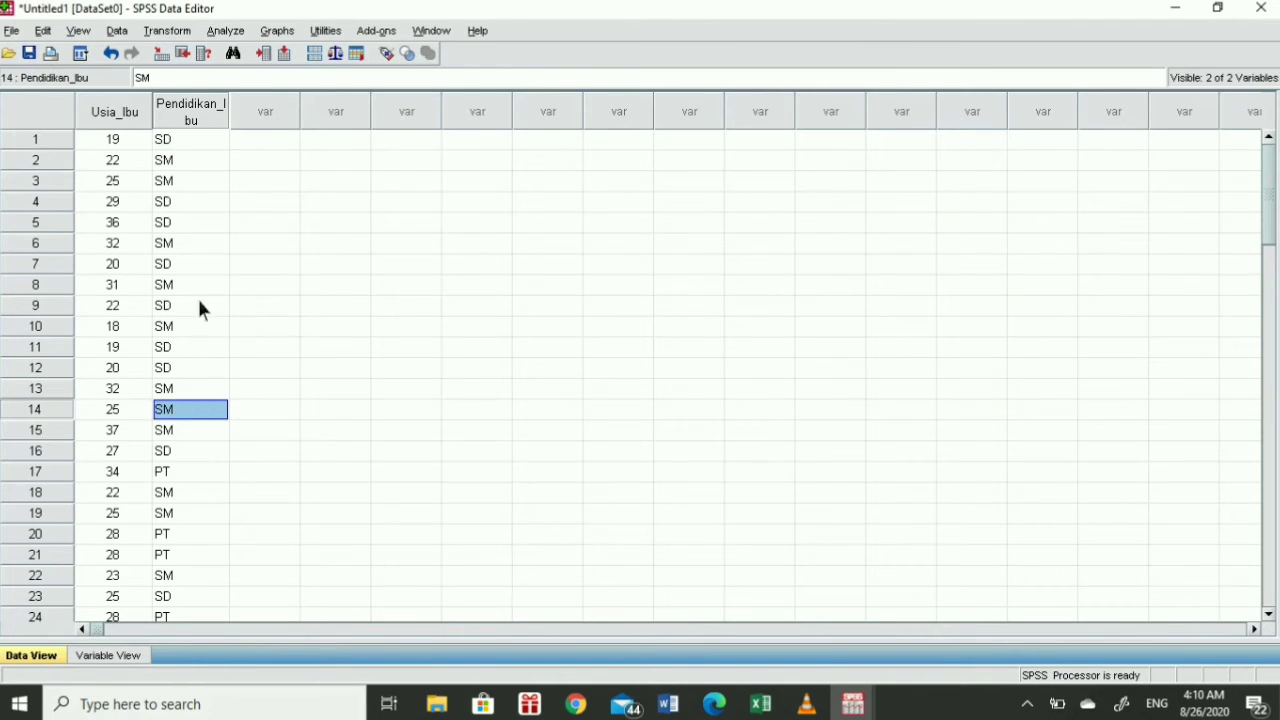
click(205, 142)
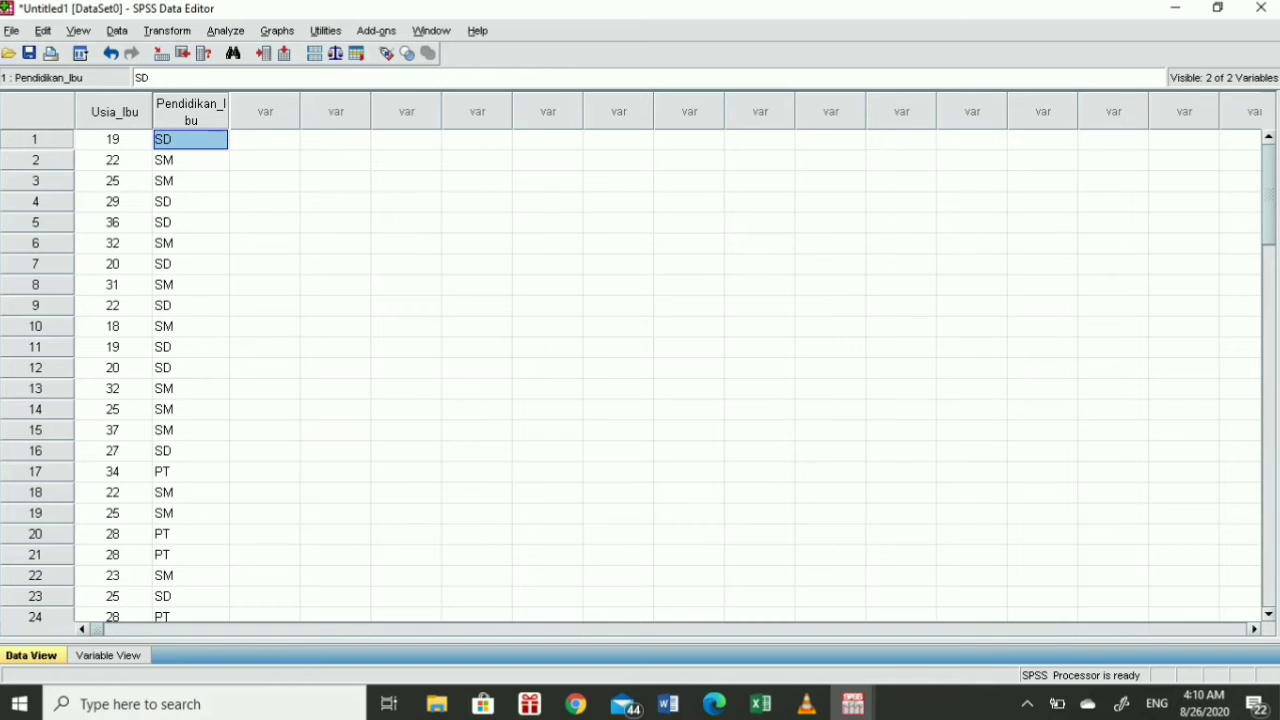
Clear all Pendidikan_Ibu values from row 1 to row 68 in Data View
drag(1250, 203, 1278, 268)
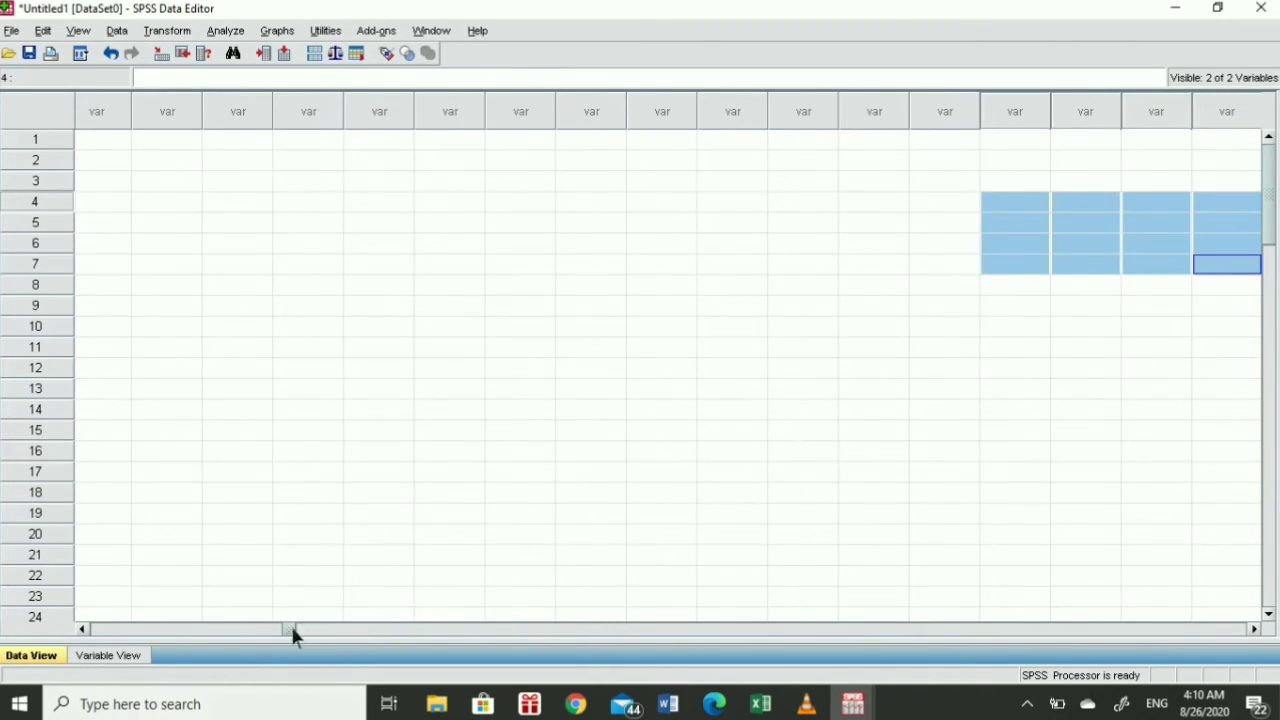
drag(292, 629, 110, 631)
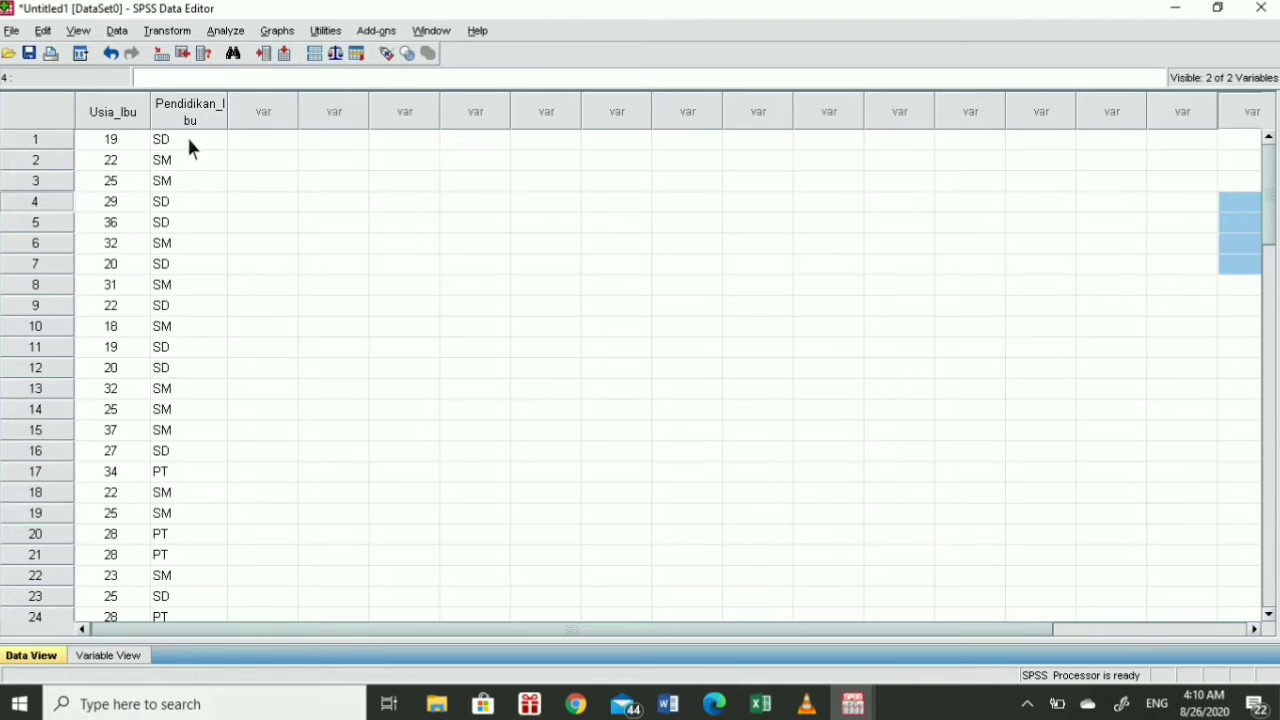
drag(189, 145, 200, 460)
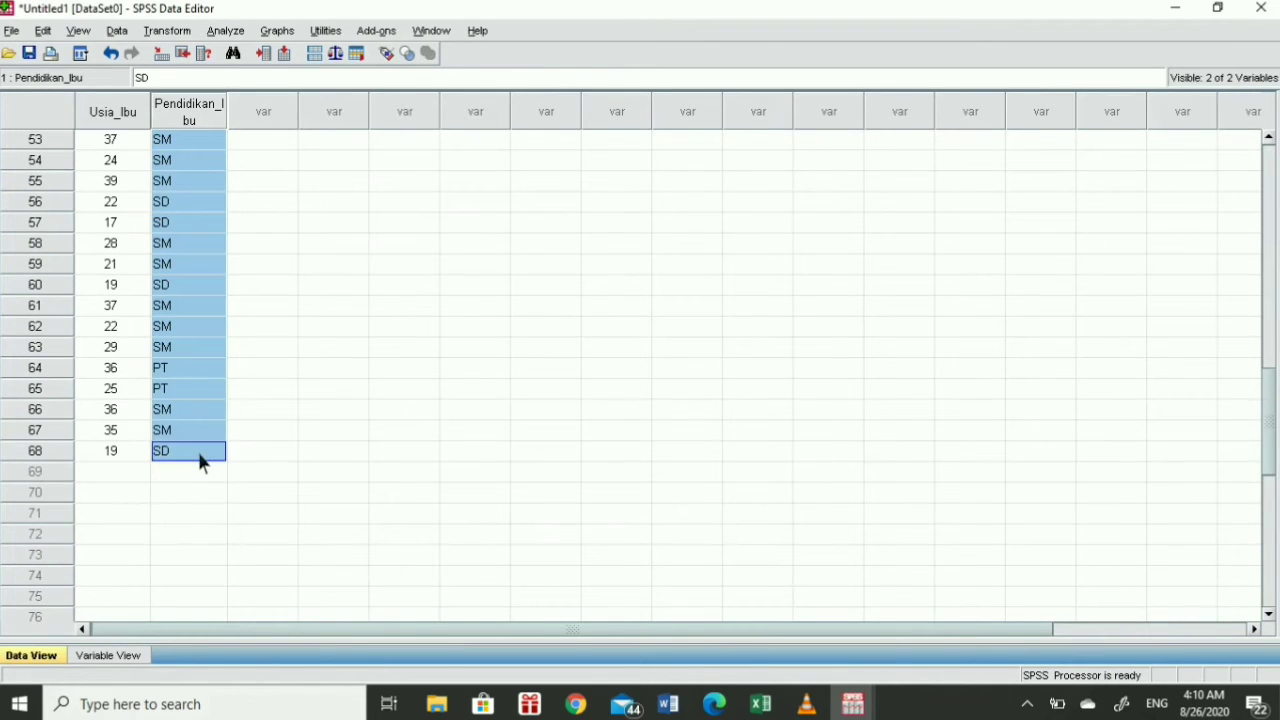
key(Delete)
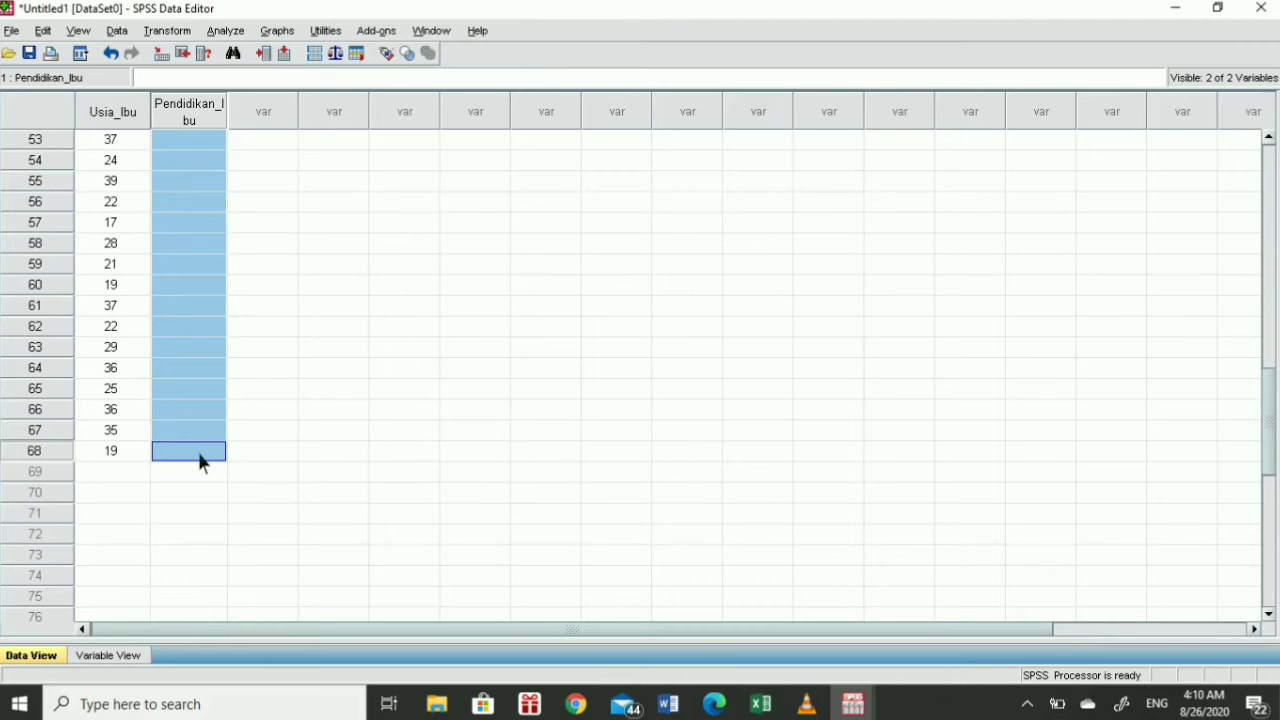
Check the copied PENDIDIKAN range in the Excel workbook, return to SPSS and paste the values into Pendidikan_Ibu starting at row 1
click(760, 704)
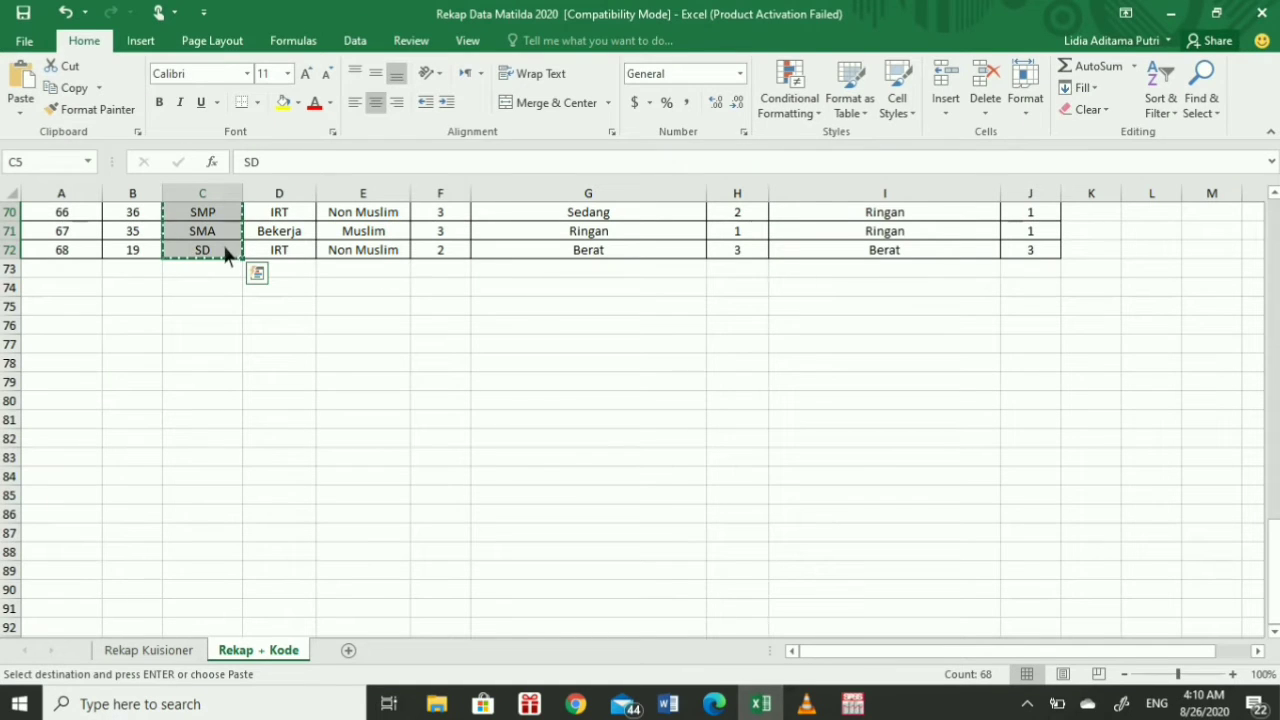
click(946, 630)
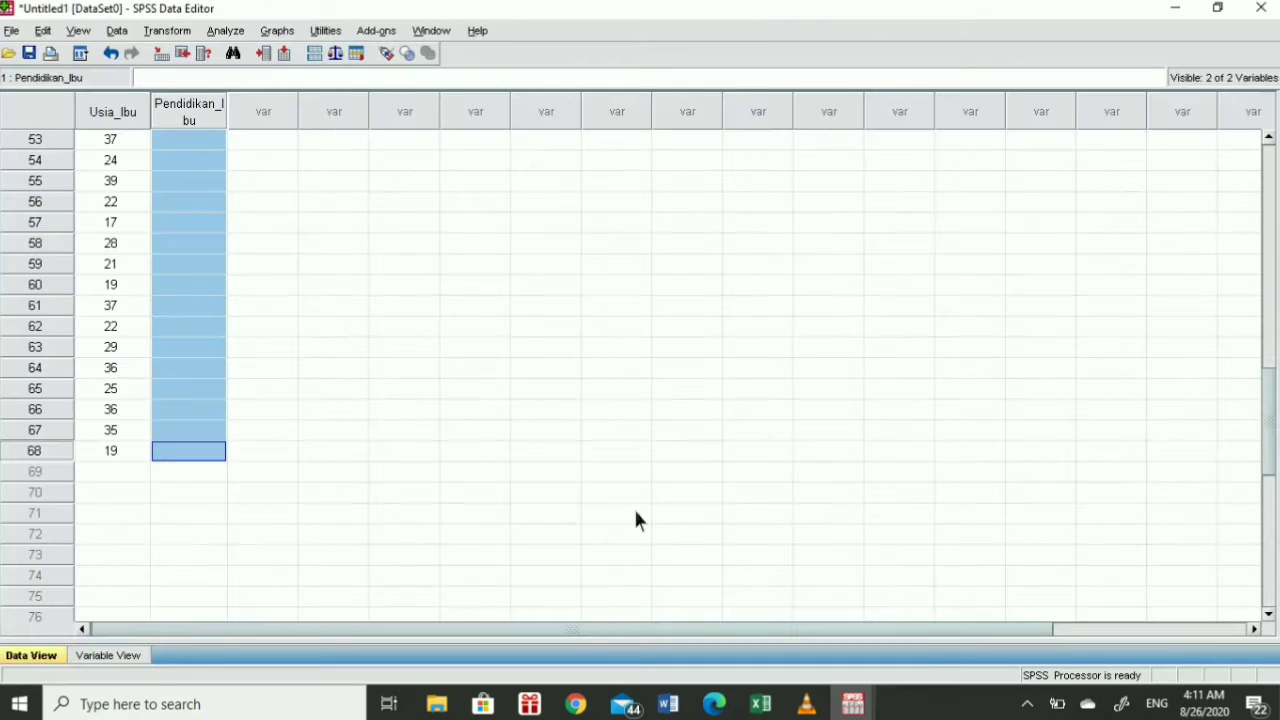
click(125, 655)
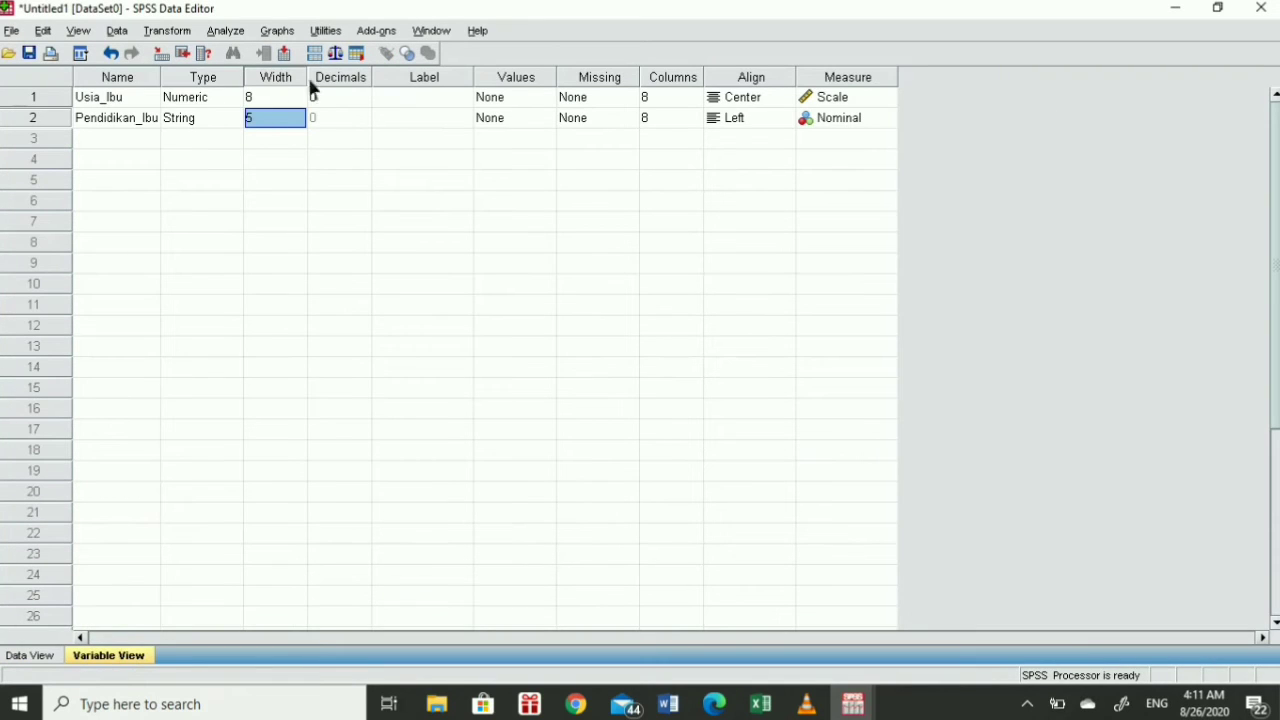
click(18, 657)
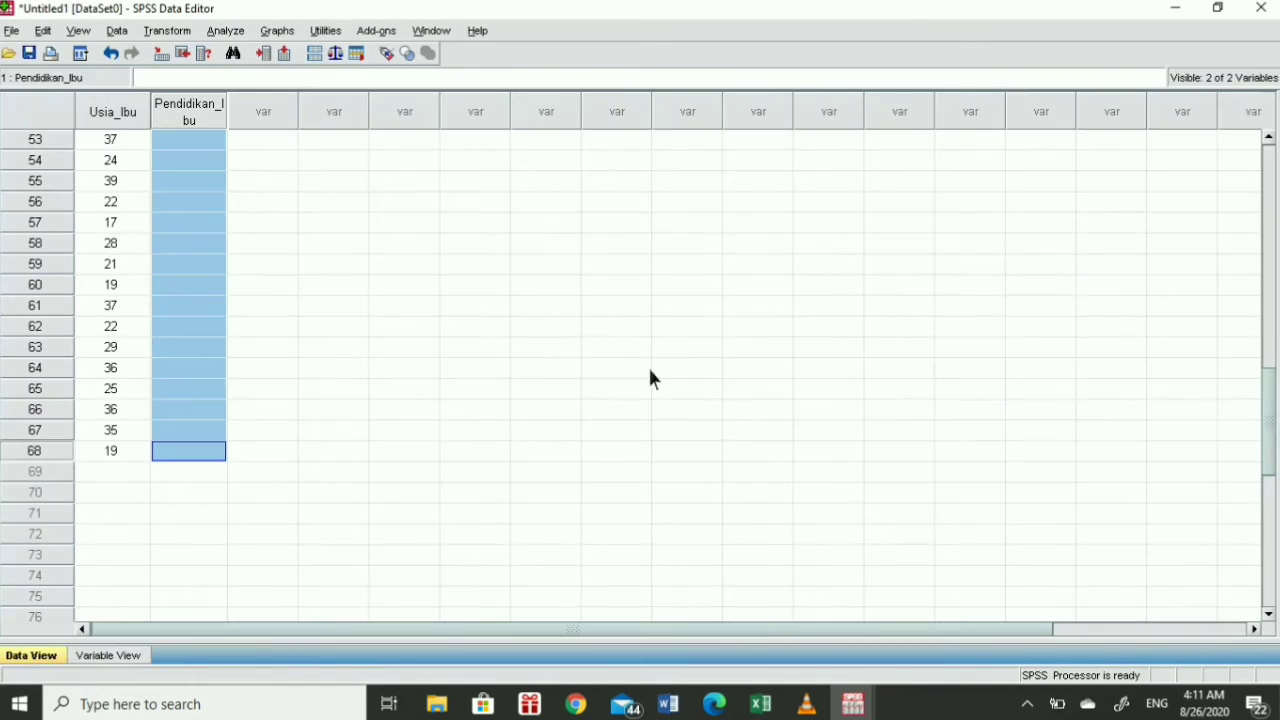
drag(1270, 404, 1270, 150)
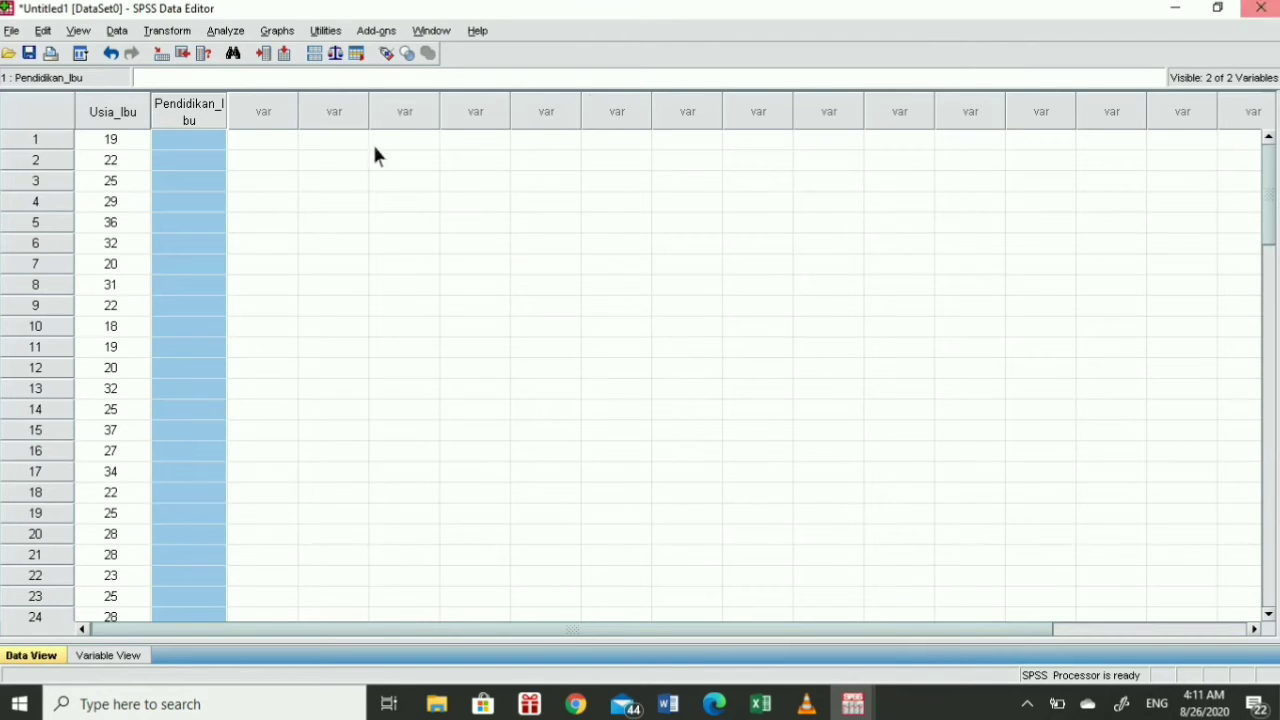
click(211, 146)
key(ctrl+v)
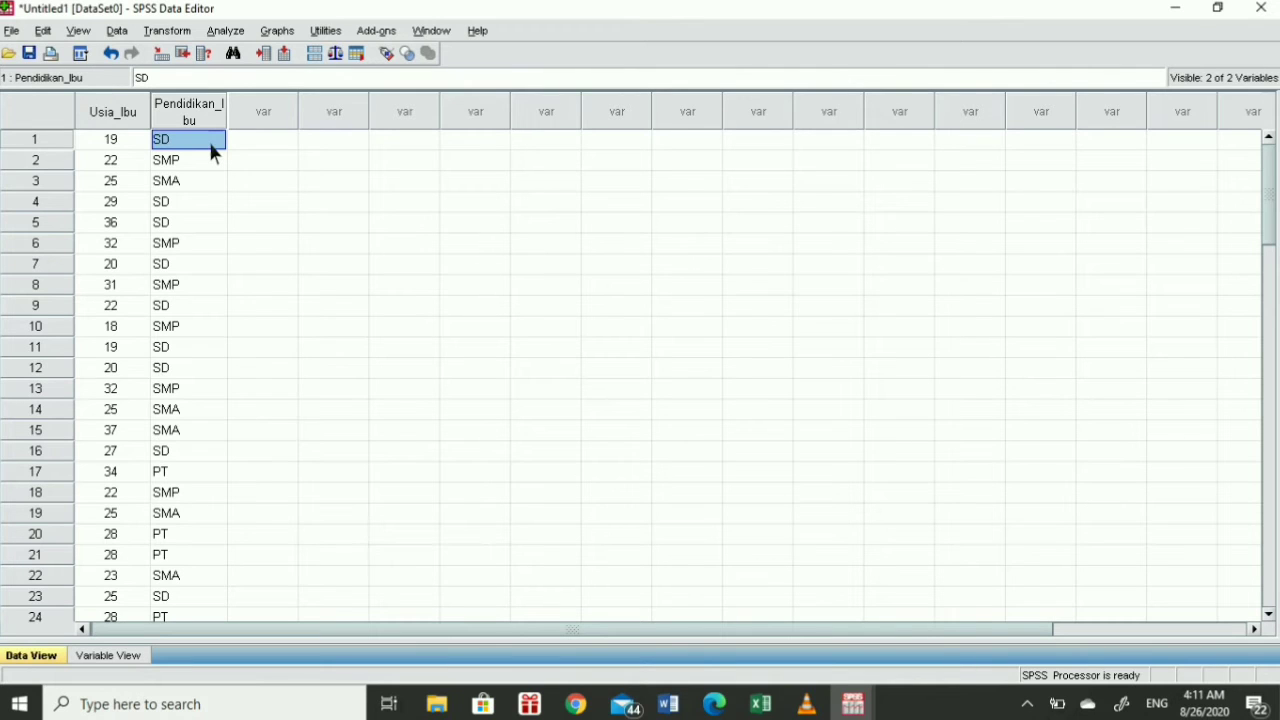
Set the alignment of Pendidikan_Ibu to Center in Variable View and check the column in Data View
click(117, 655)
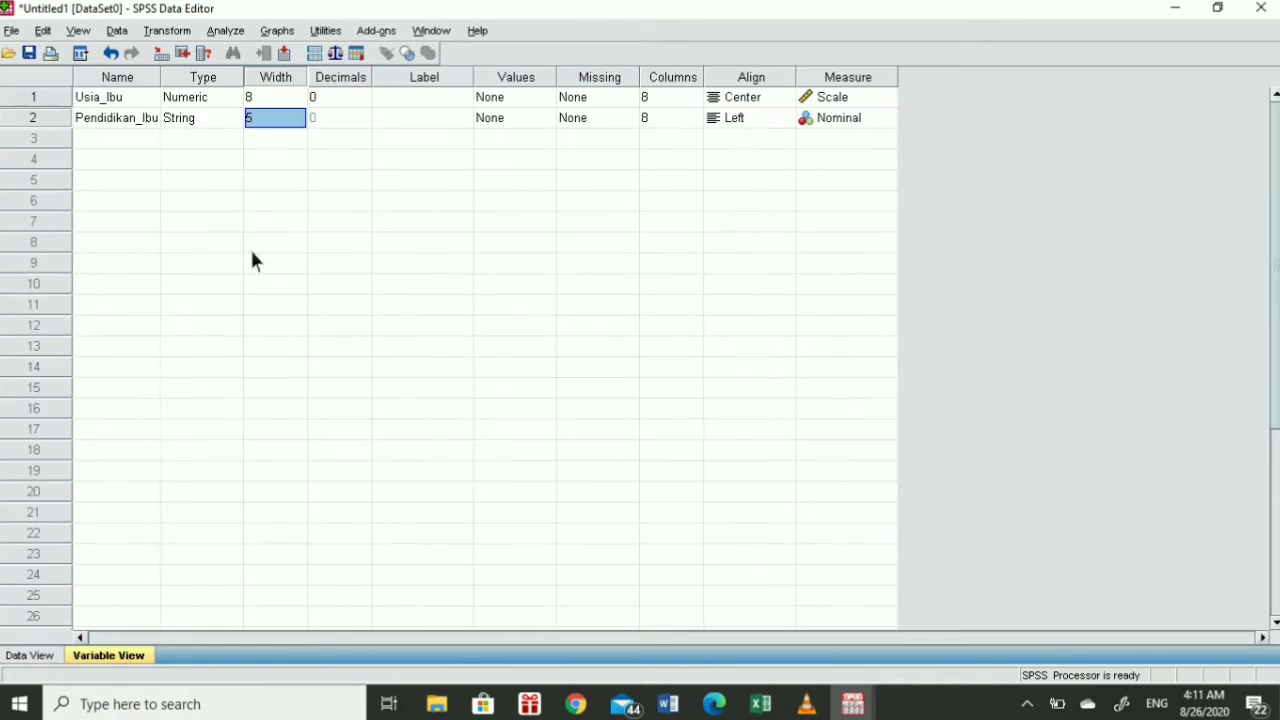
click(52, 655)
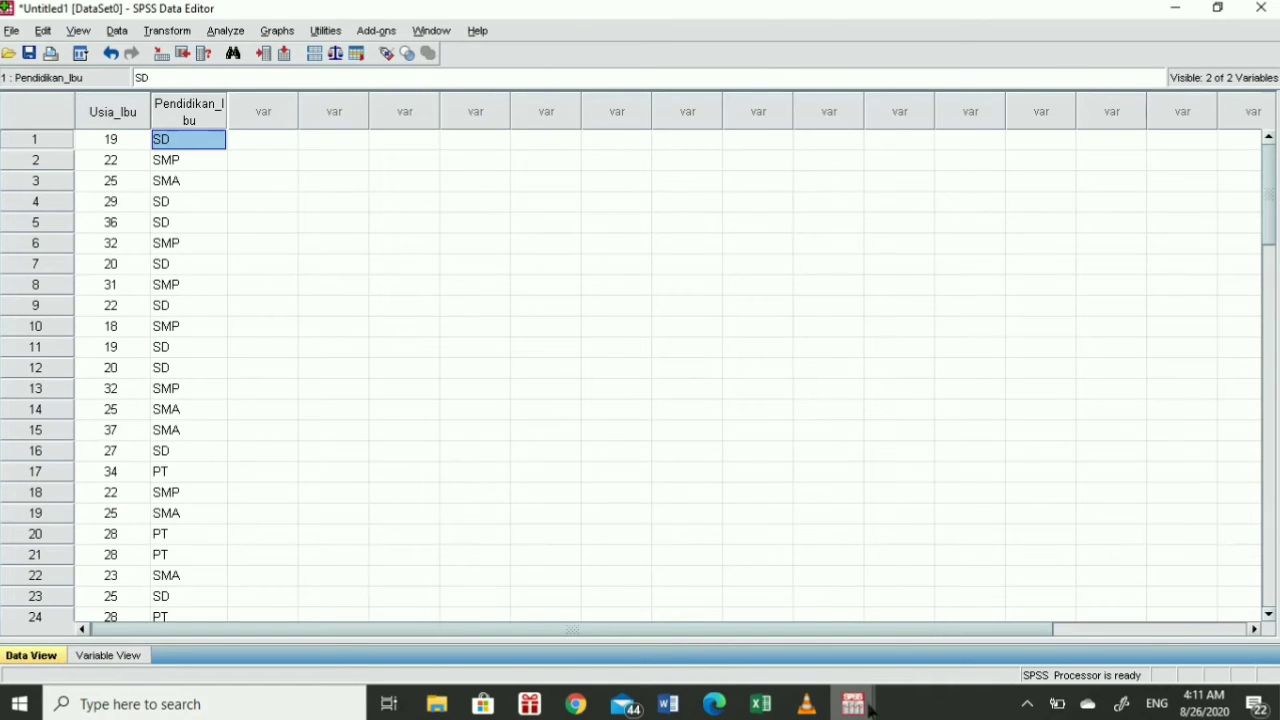
mouse_move(869, 709)
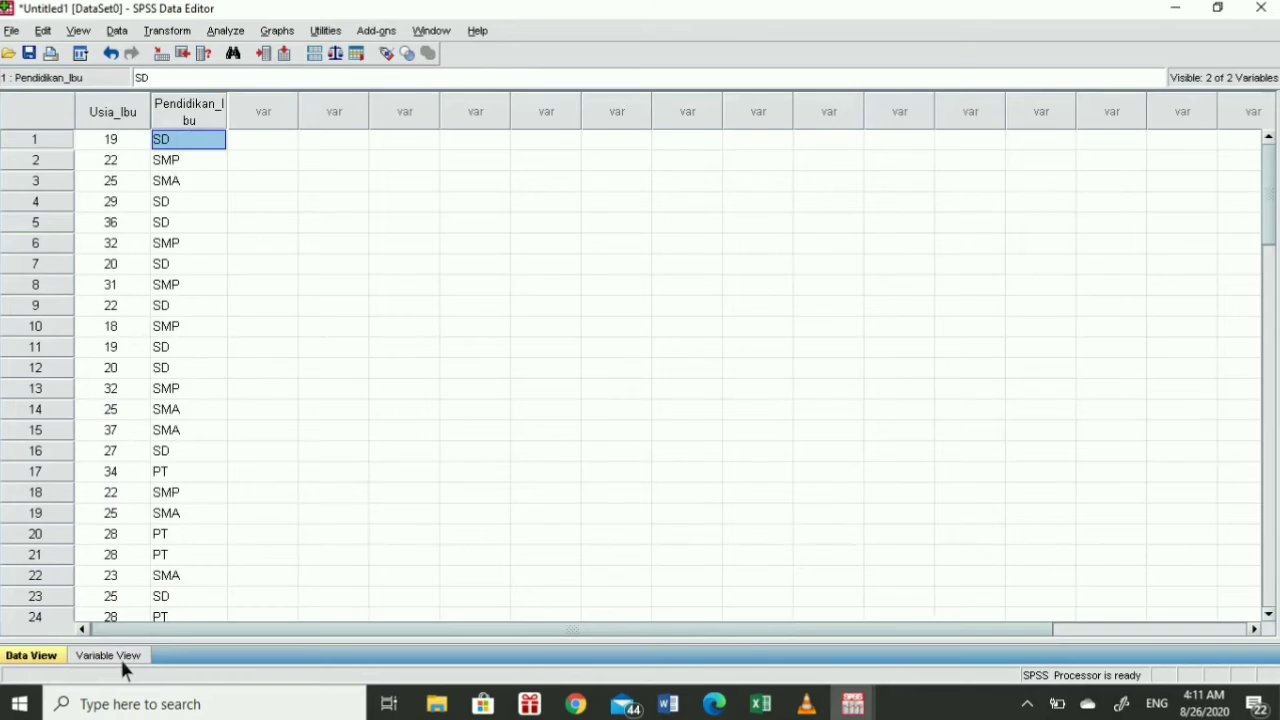
click(119, 656)
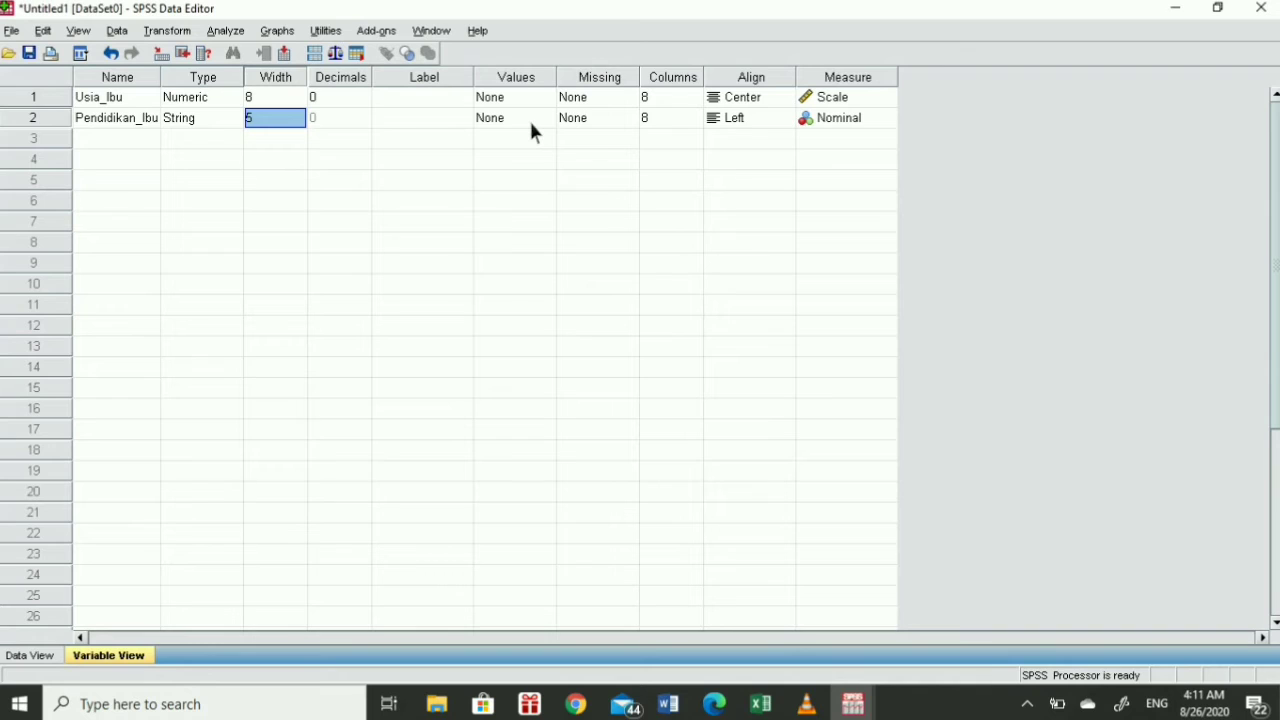
click(727, 123)
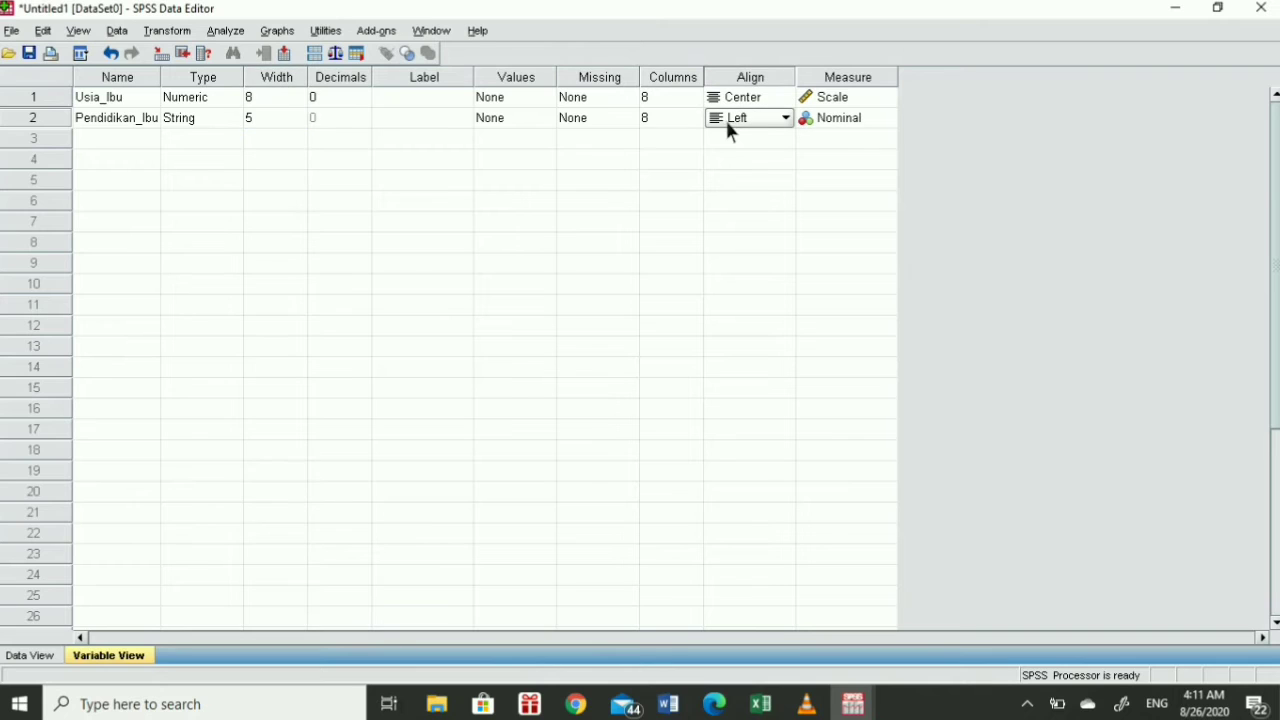
click(784, 119)
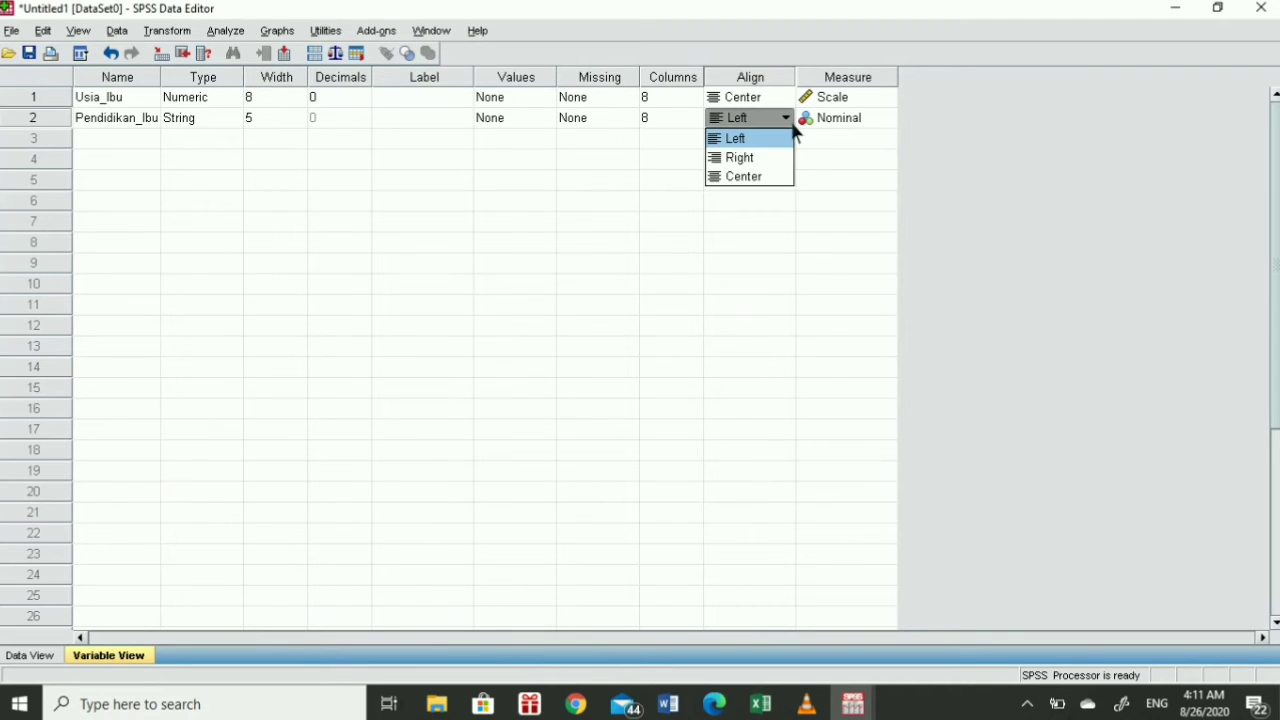
click(760, 178)
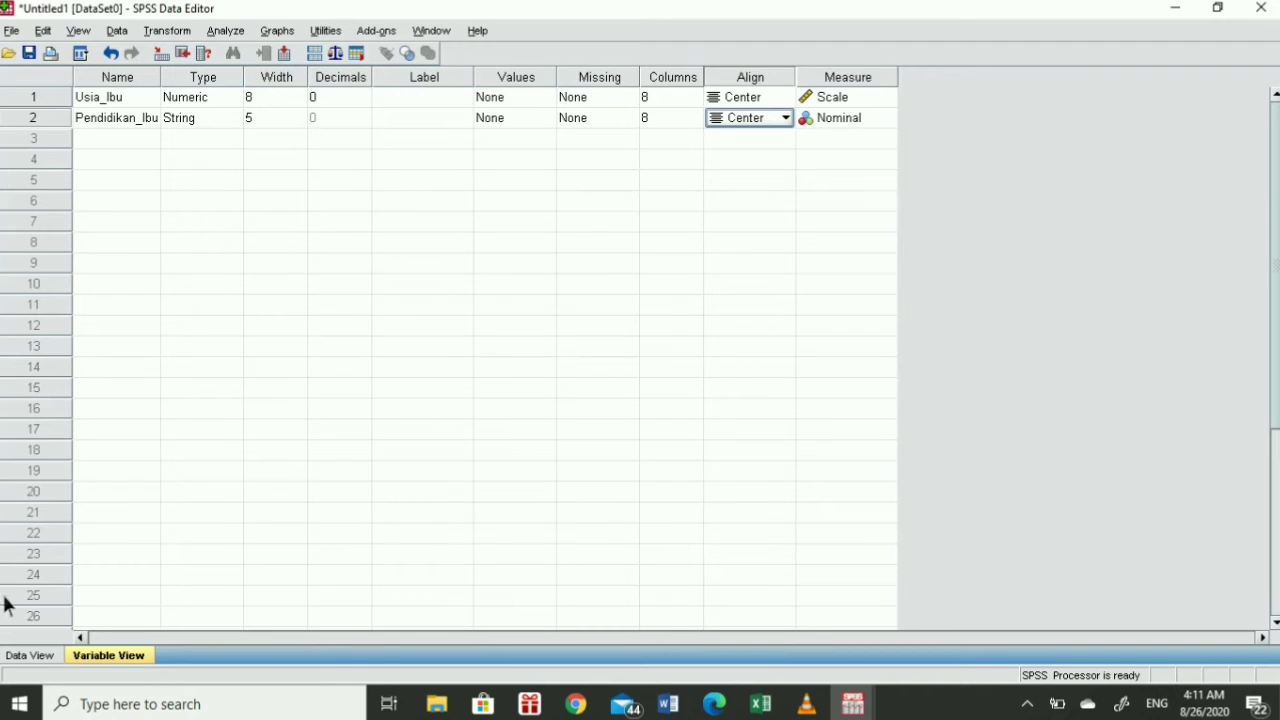
click(47, 655)
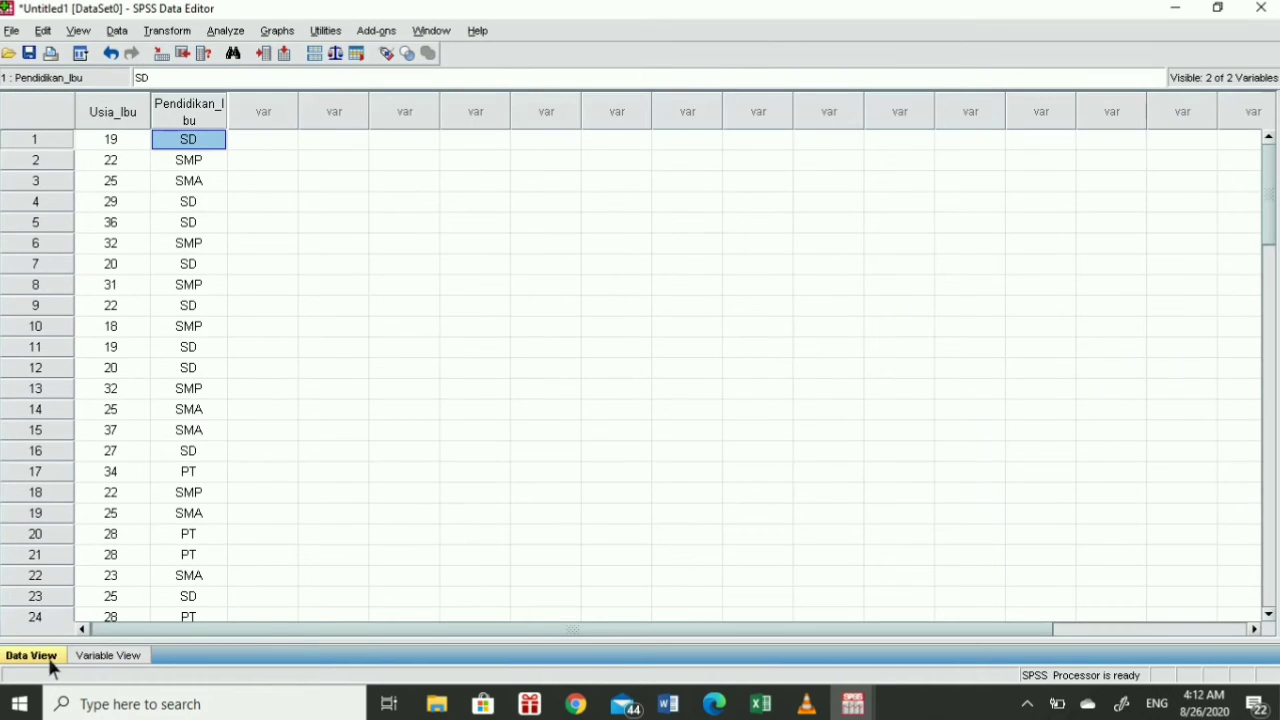
Switch to the Excel workbook and copy the PEKERJAAN values in D5:D72 of the Rekap + Kode sheet
click(762, 705)
scroll(1257, 243, up, 20)
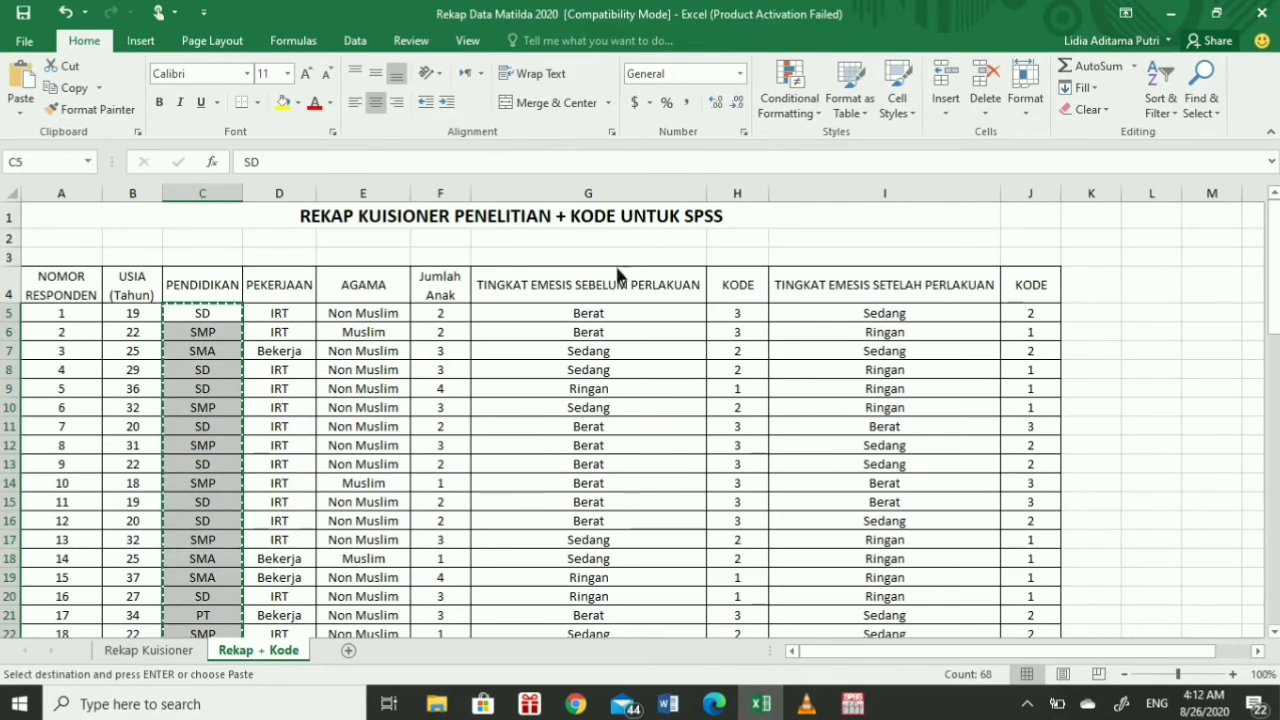
drag(300, 318, 286, 620)
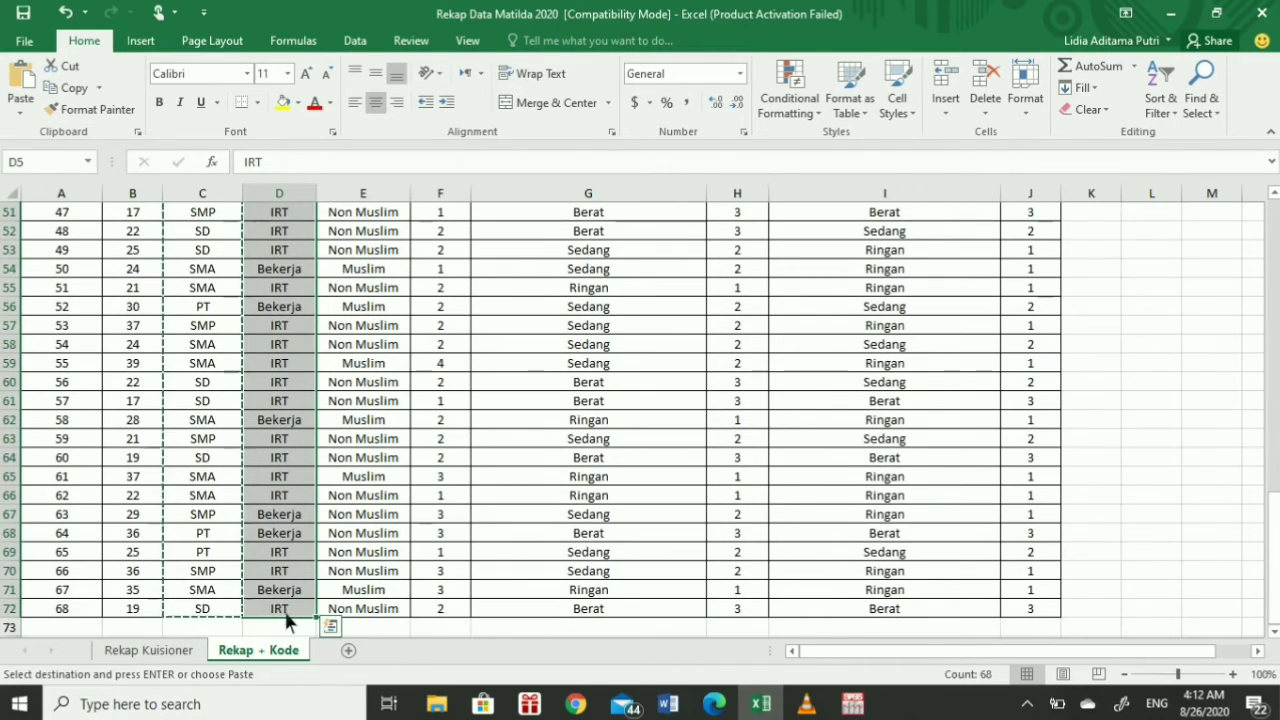
key(ctrl+c)
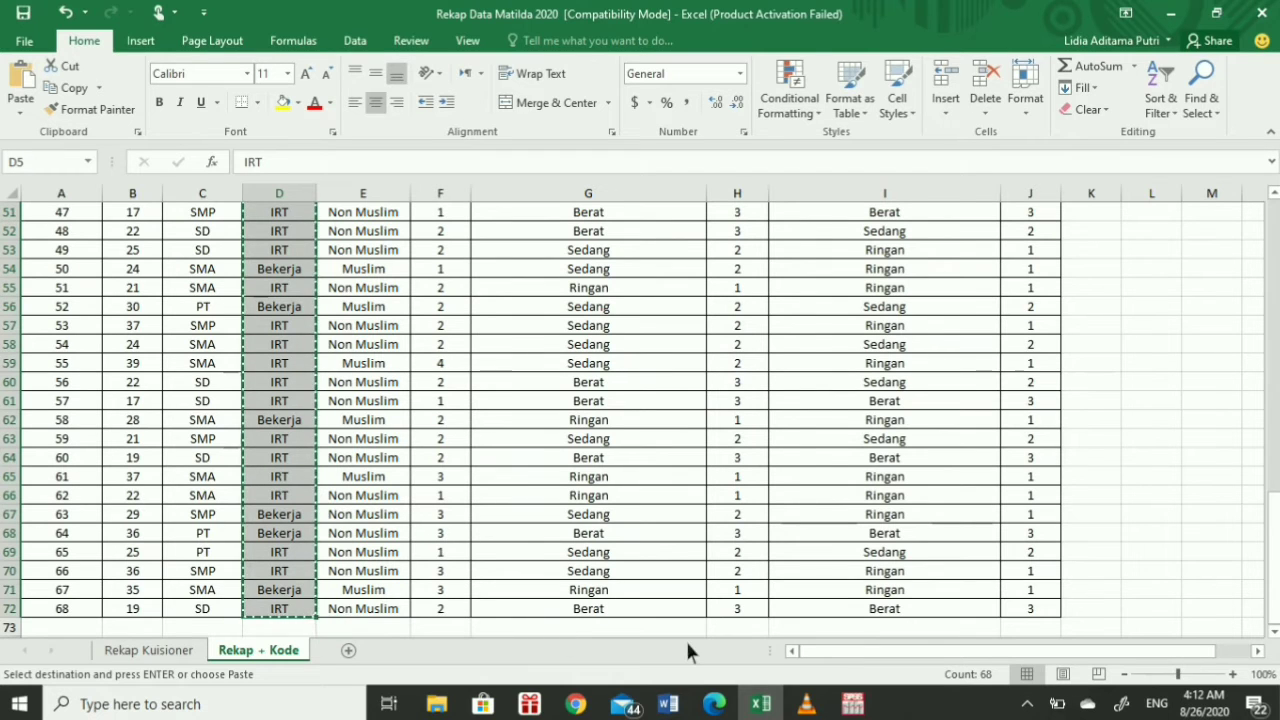
Switch to the SPSS data set and define a third variable named Pekerjaan_Ibu in Variable View
mouse_move(852, 704)
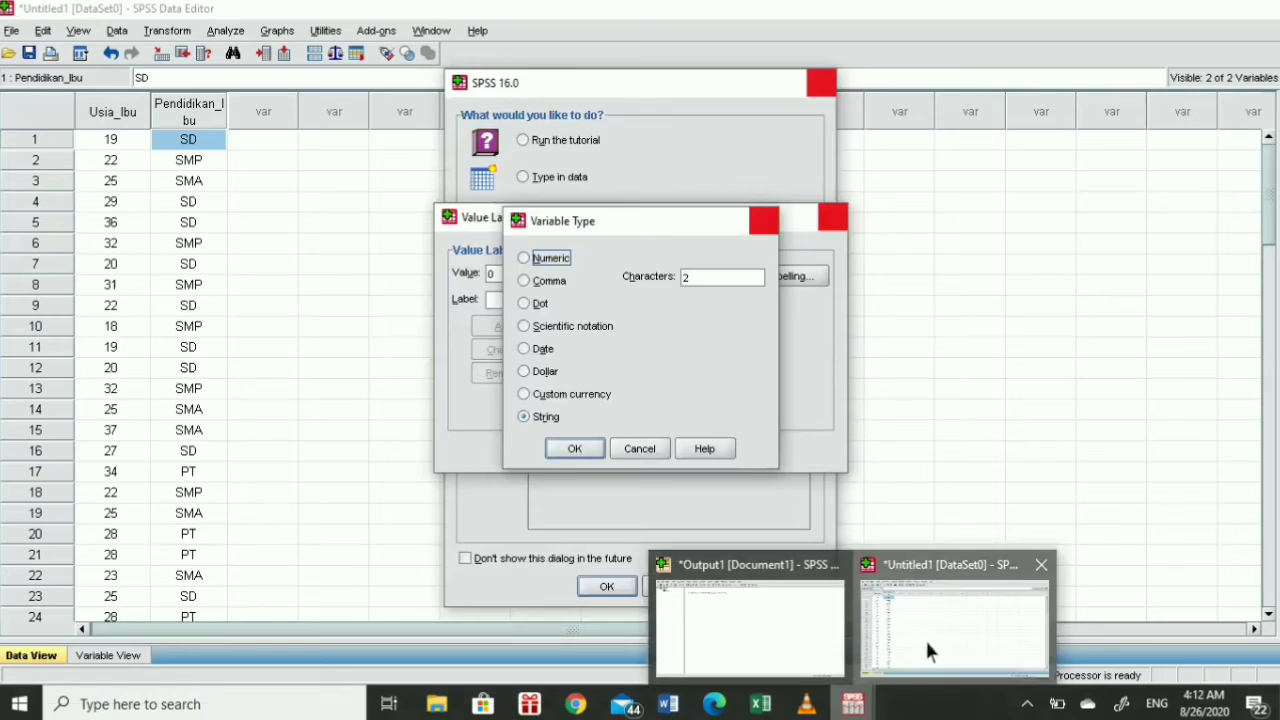
click(925, 638)
click(266, 149)
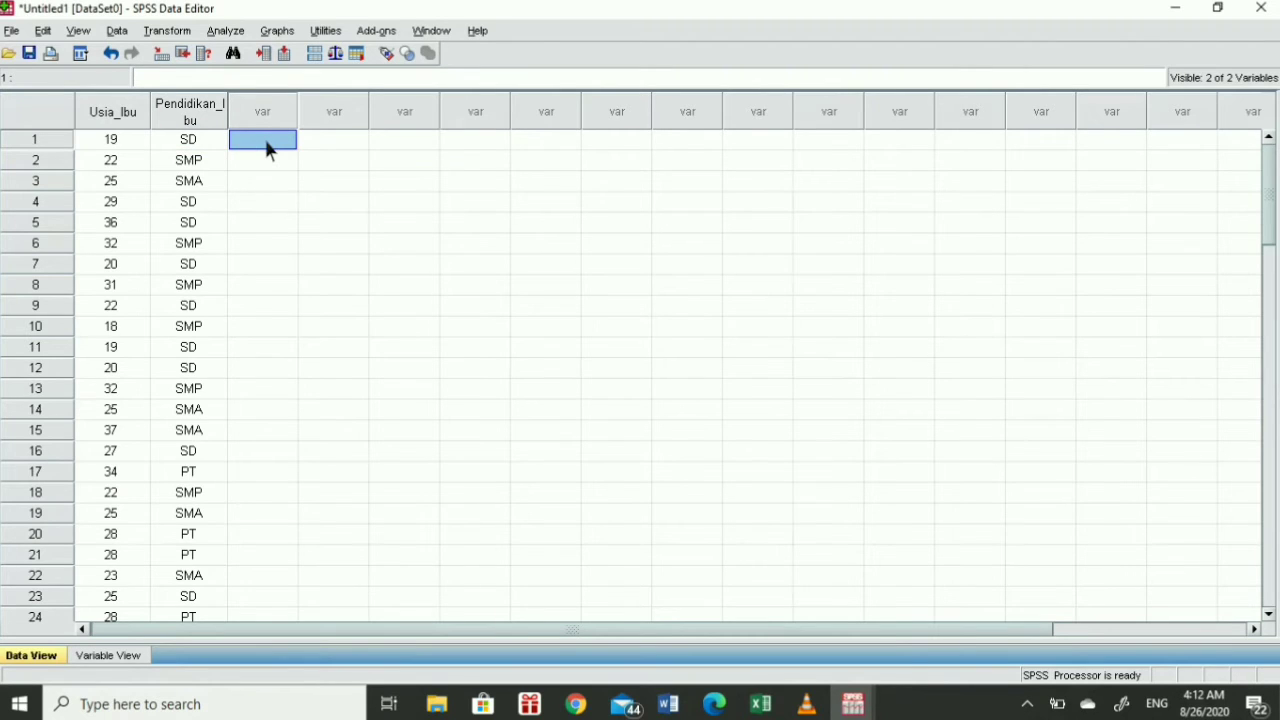
click(132, 655)
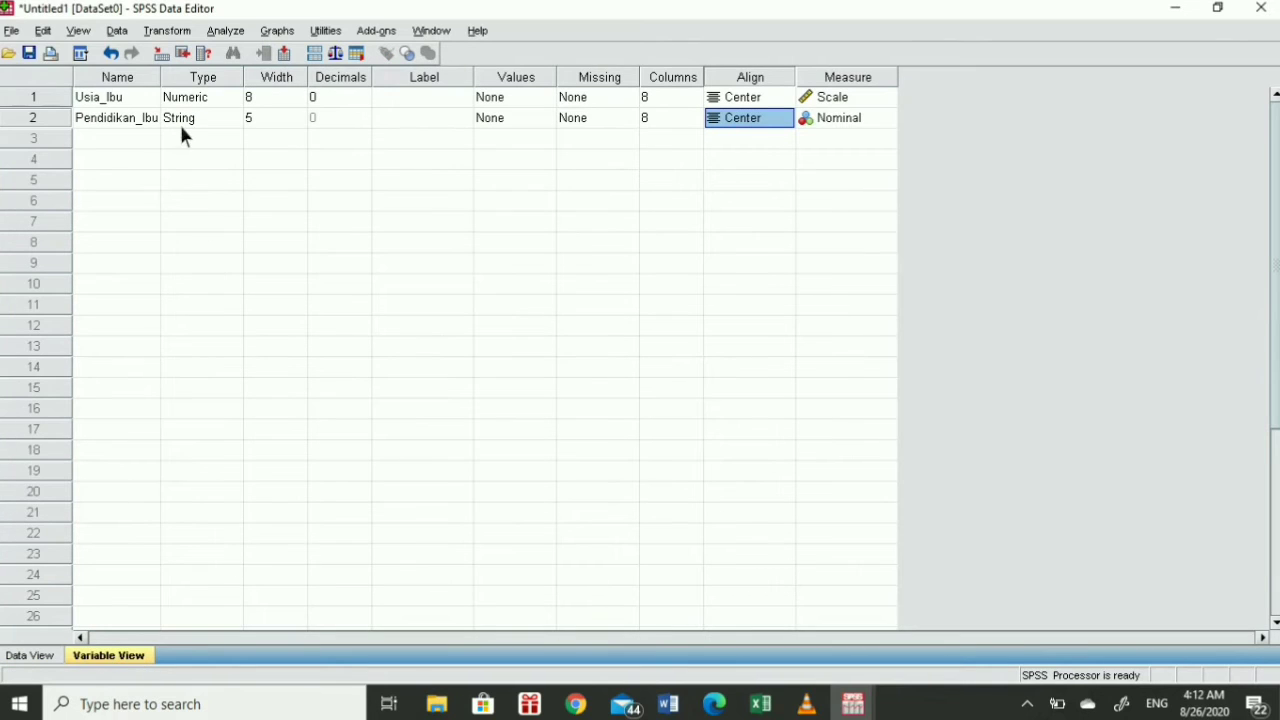
click(135, 146)
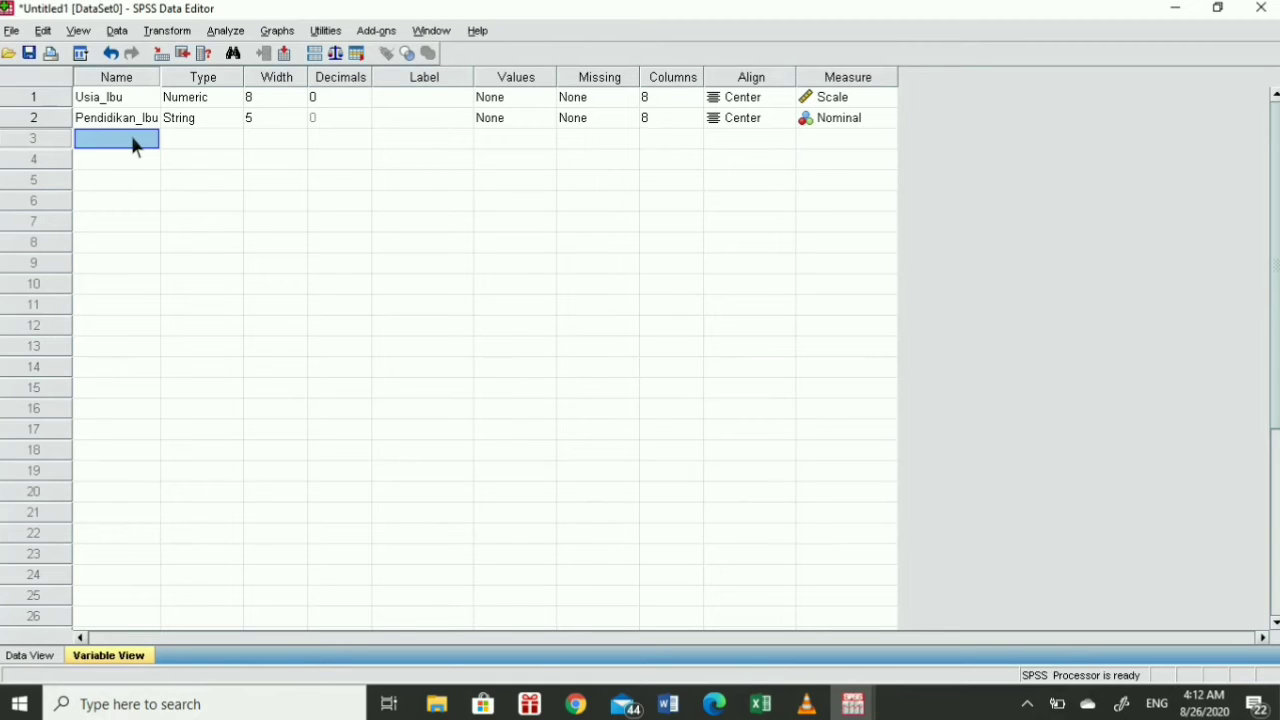
text(Pekerjaan_Ibu)
Set the variable type of Pekerjaan_Ibu to String
click(233, 139)
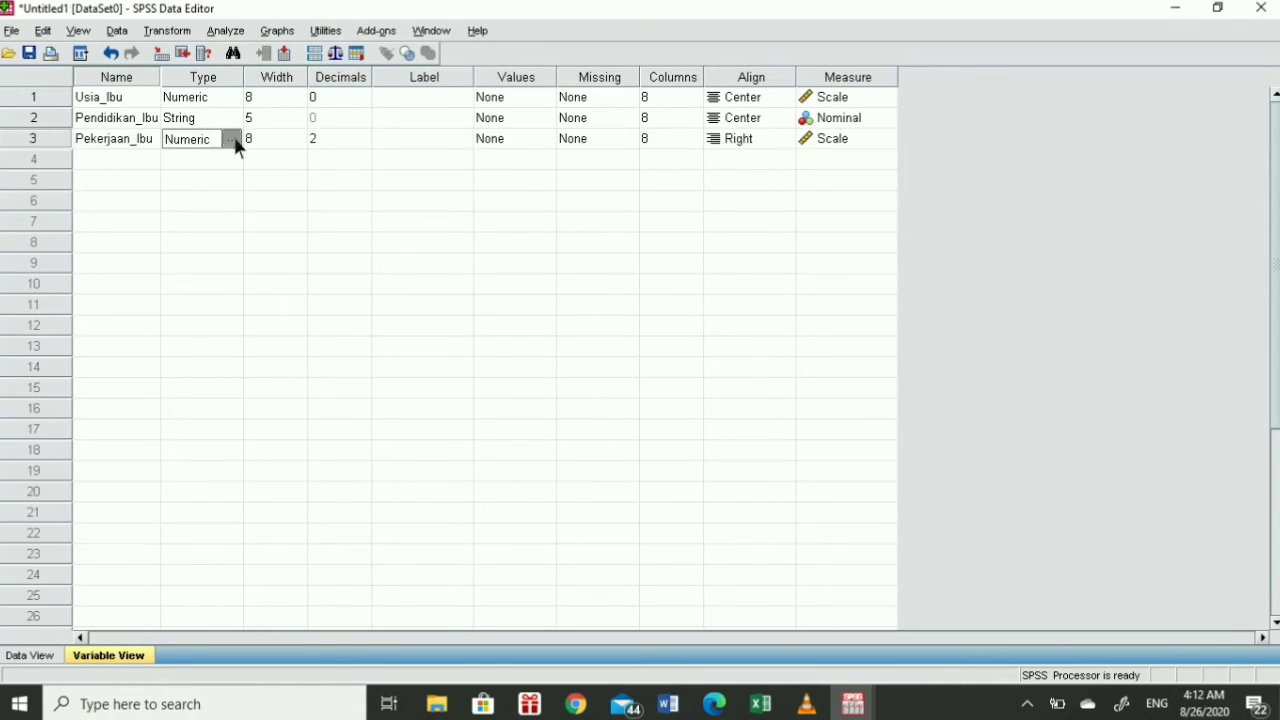
click(234, 140)
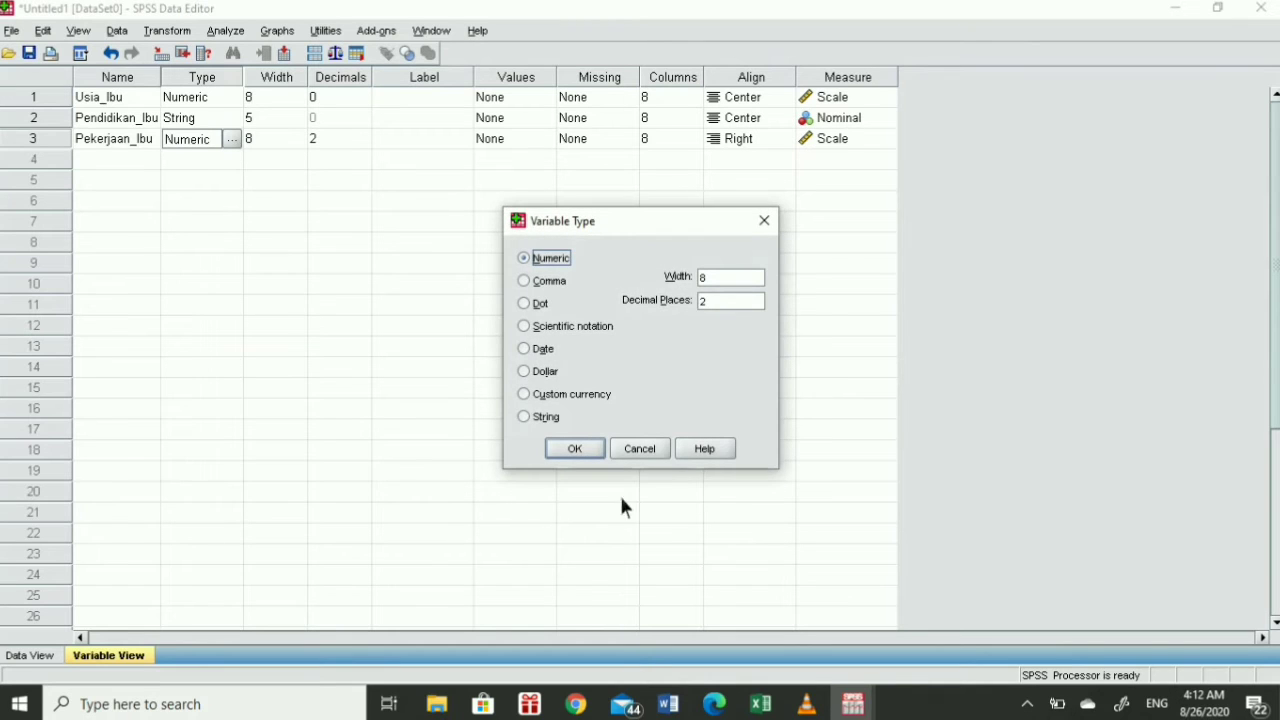
click(530, 418)
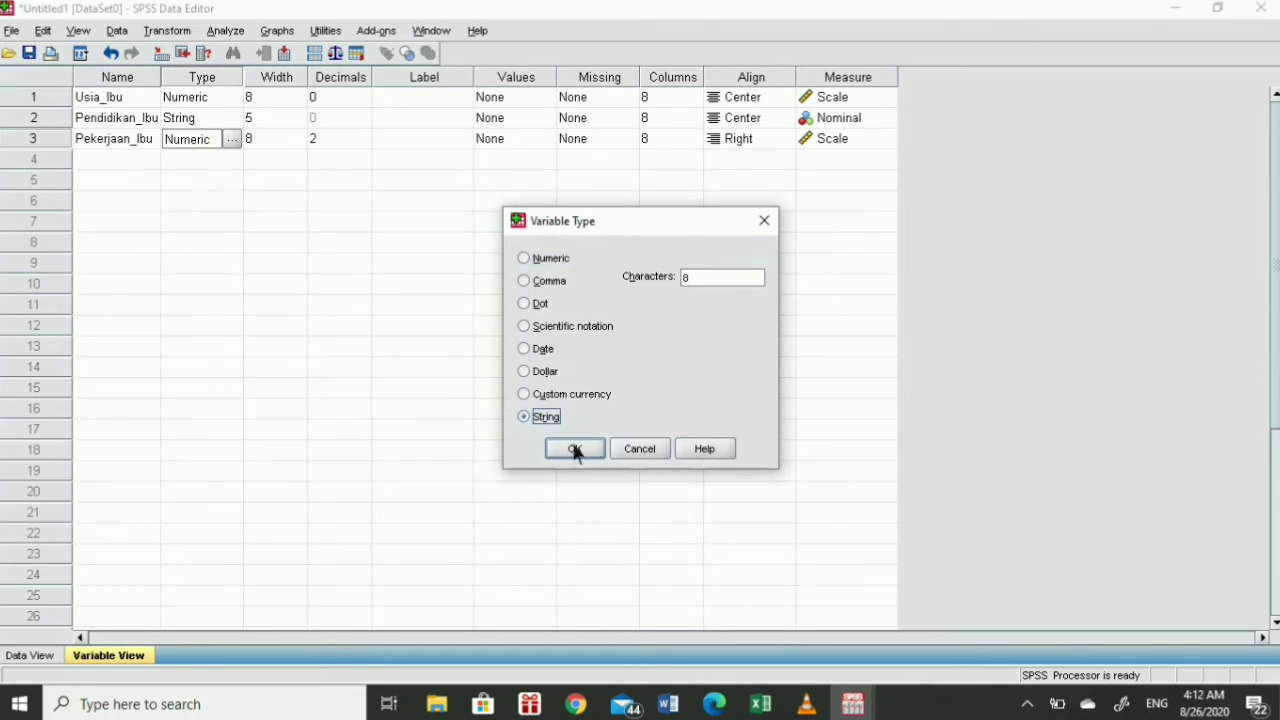
click(574, 448)
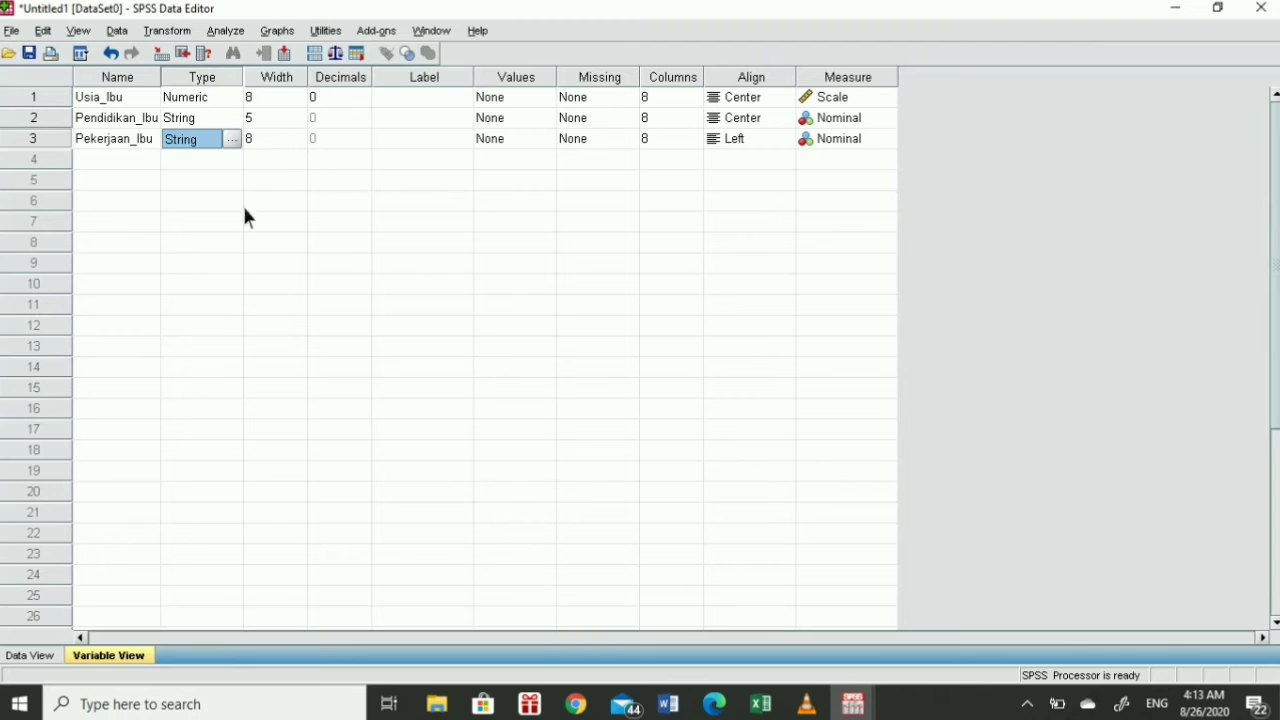
Try to set the alignment of Pekerjaan_Ibu to Center
click(765, 146)
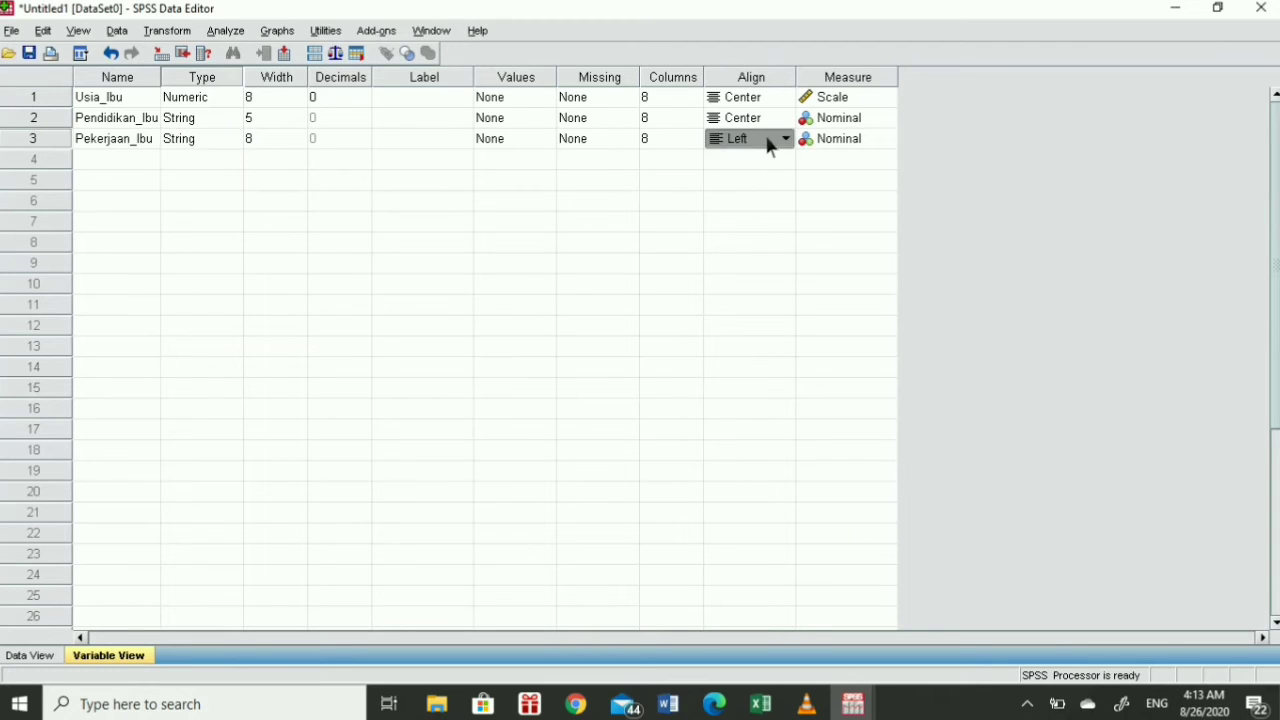
click(787, 140)
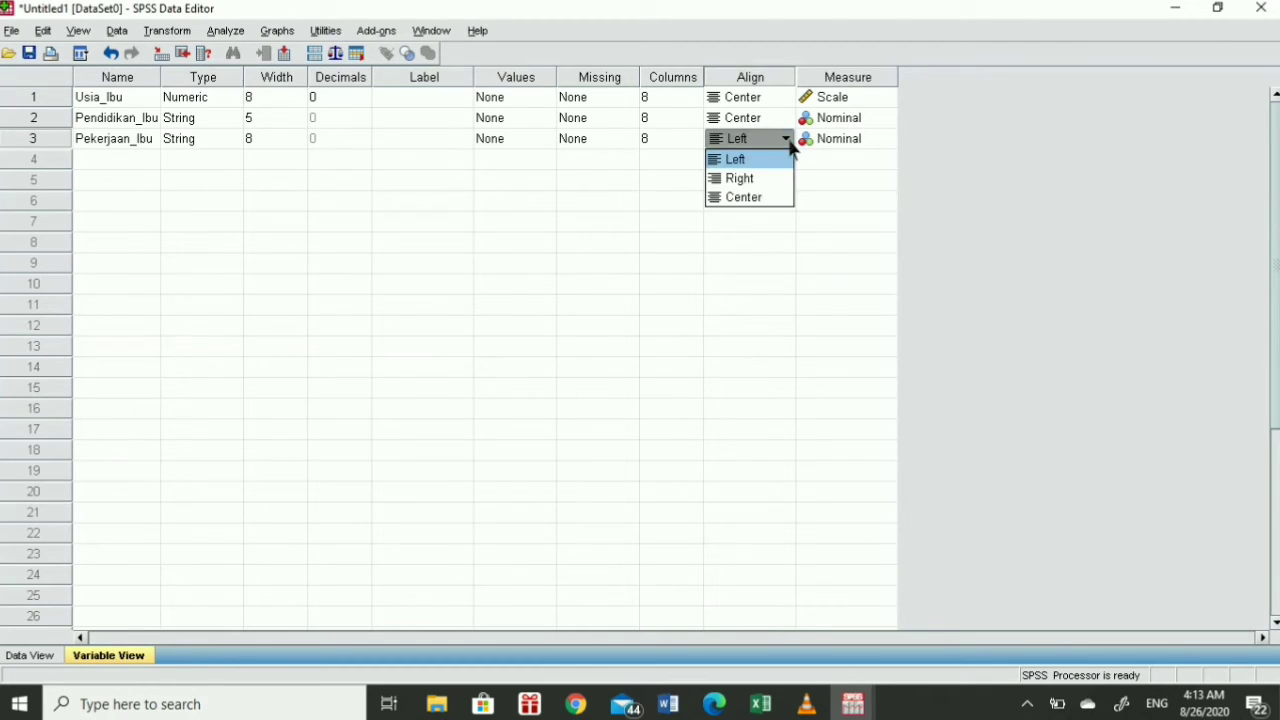
click(762, 208)
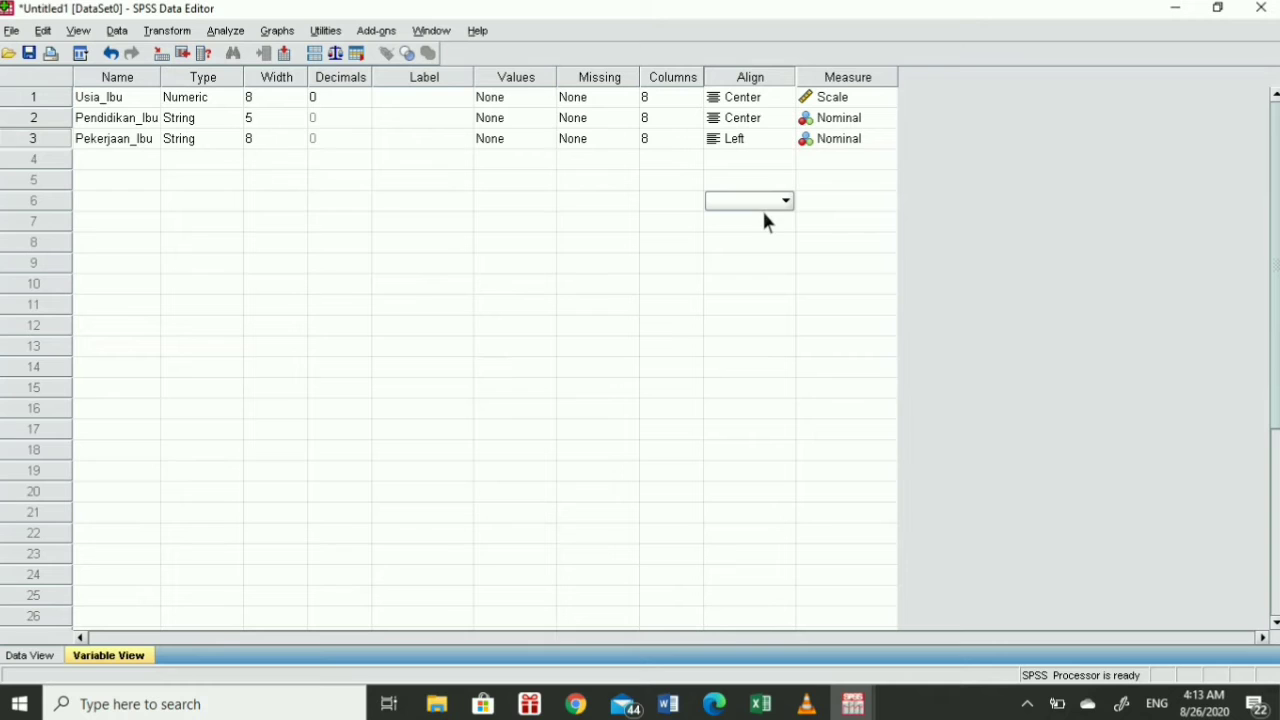
Paste the copied occupation values into the Pekerjaan_Ibu column in Data View, starting at row 1
click(40, 655)
drag(309, 95, 326, 96)
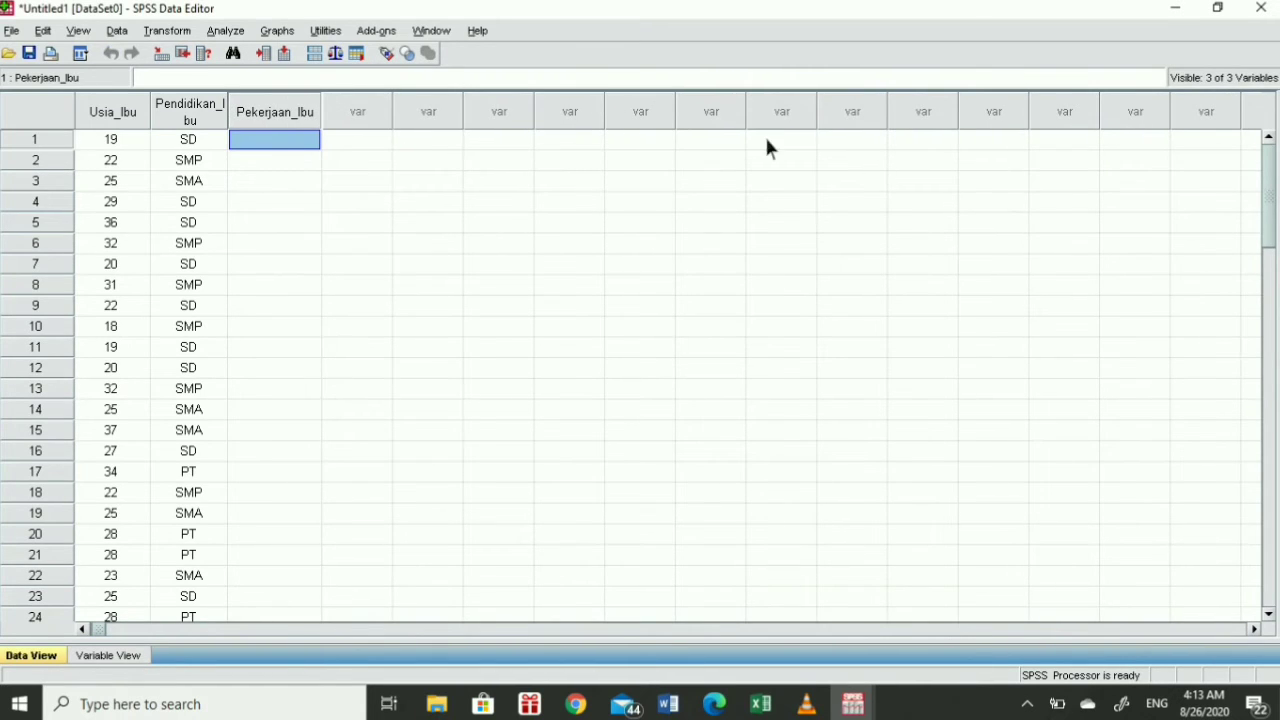
key(ctrl+v)
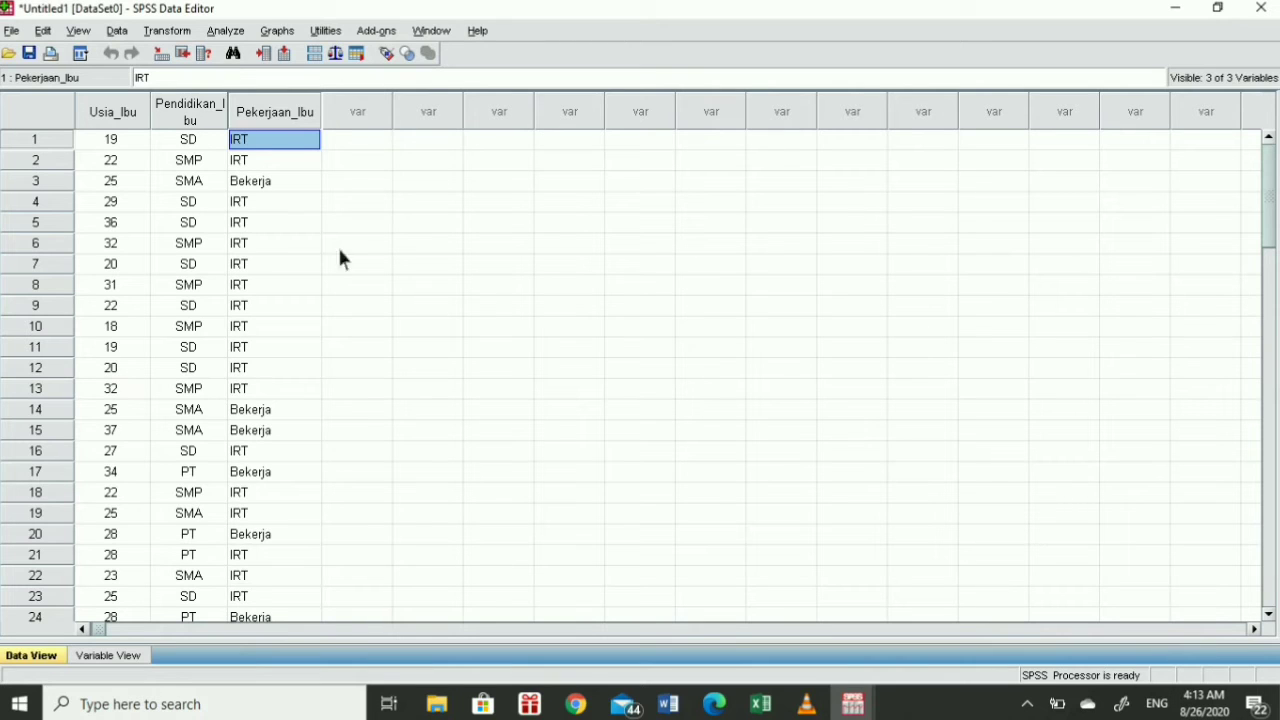
Set the alignment of Pekerjaan_Ibu to Center in Variable View
click(116, 656)
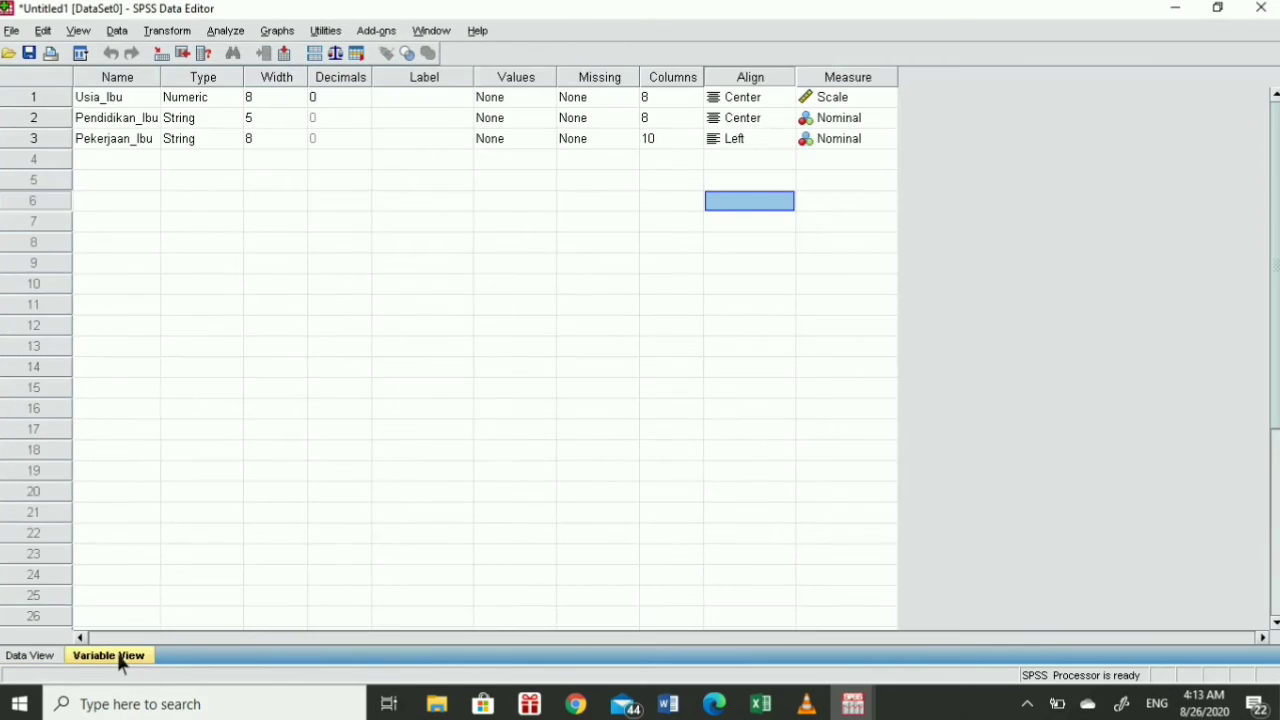
click(781, 143)
click(785, 140)
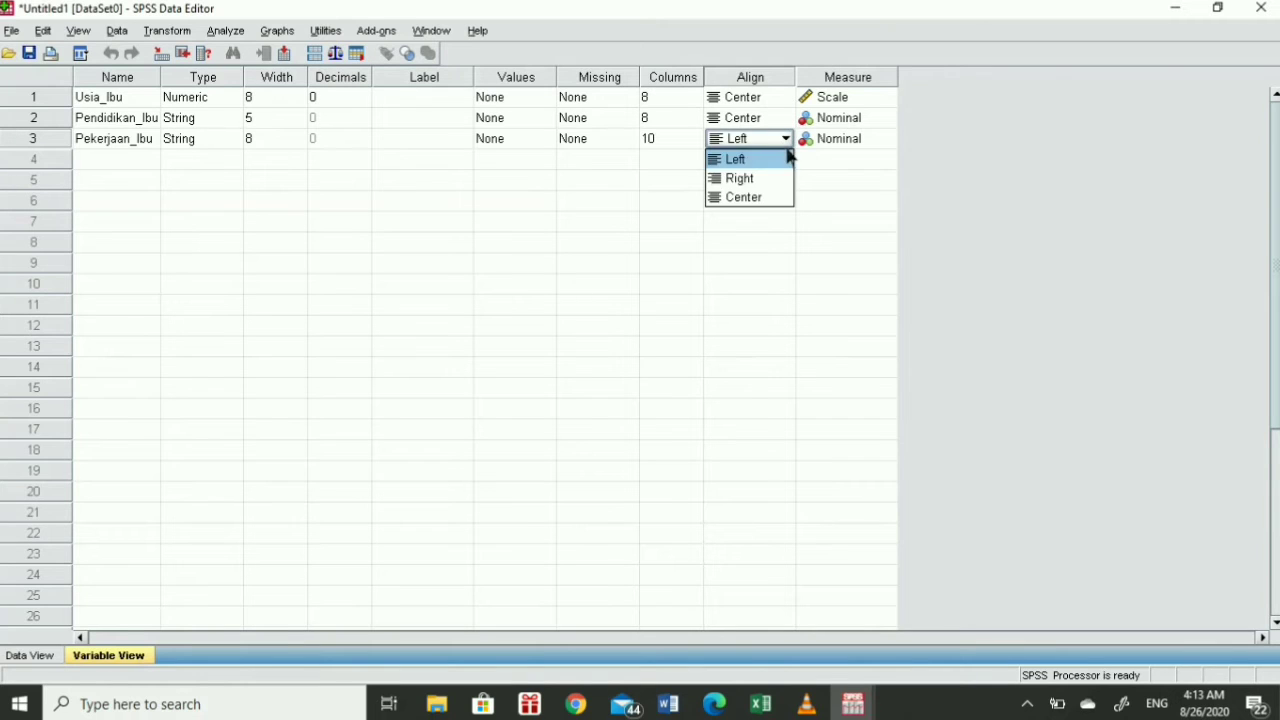
click(774, 197)
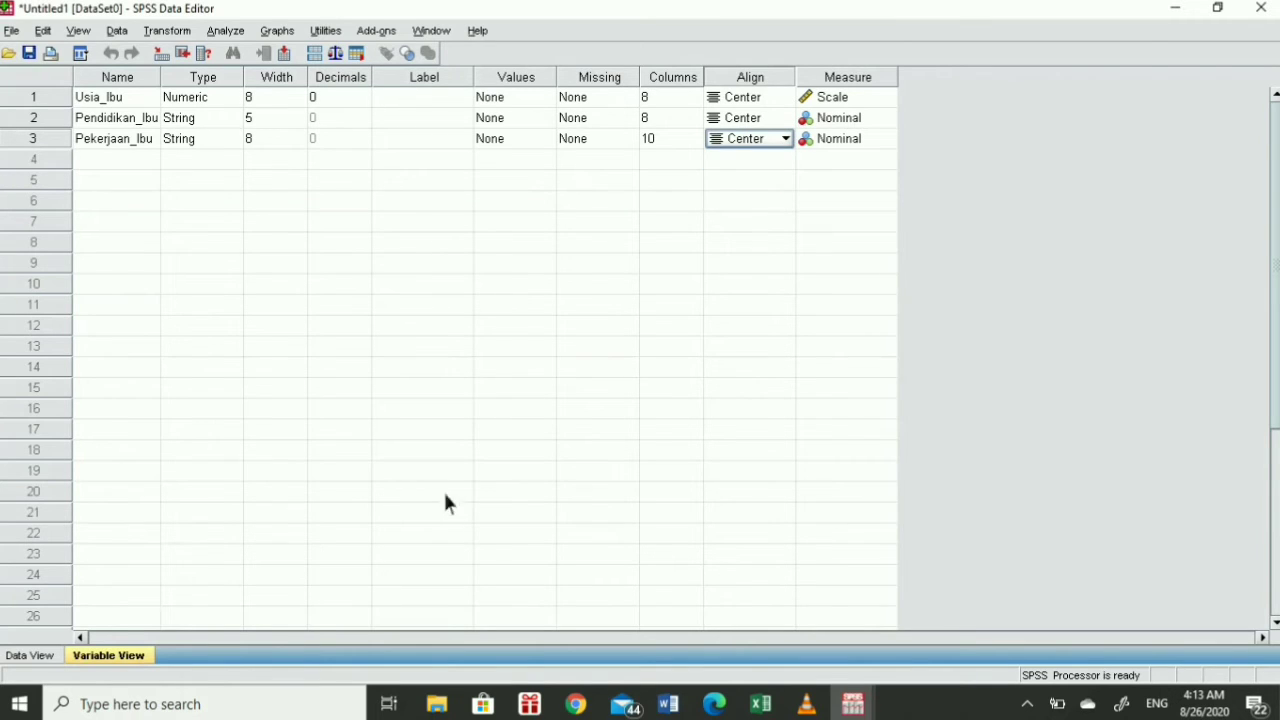
Switch to the Excel workbook and copy the AGAMA values in E5:E72 of the Rekap + Kode sheet
click(775, 706)
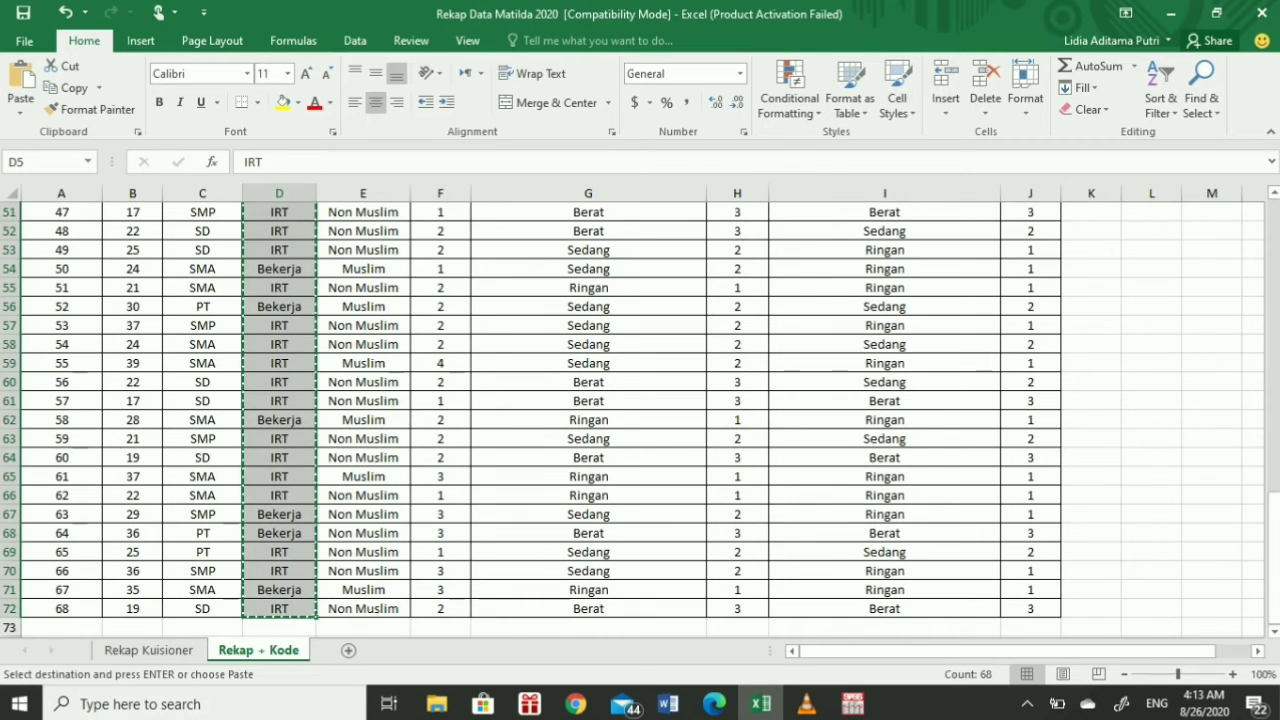
drag(1273, 516, 1273, 220)
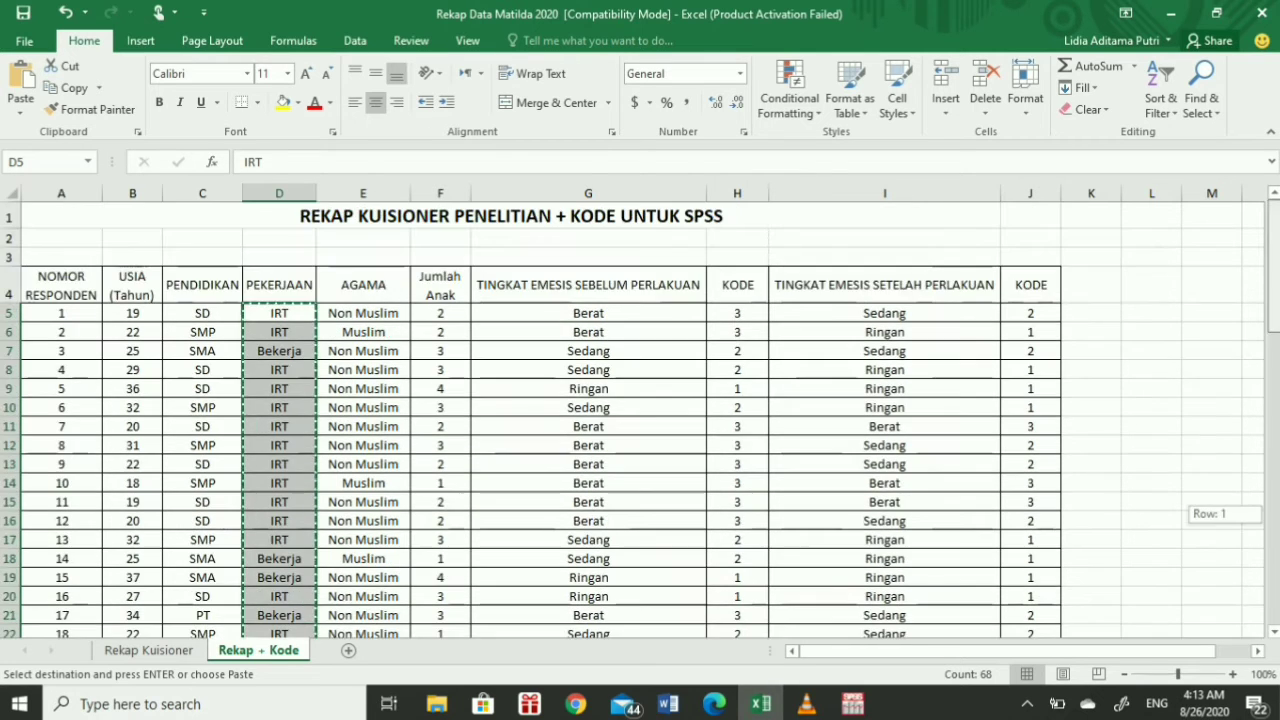
drag(403, 318, 372, 572)
Switch to the SPSS data set and paste the religion values into the empty fourth column in Data View, starting at row 1
mouse_move(855, 702)
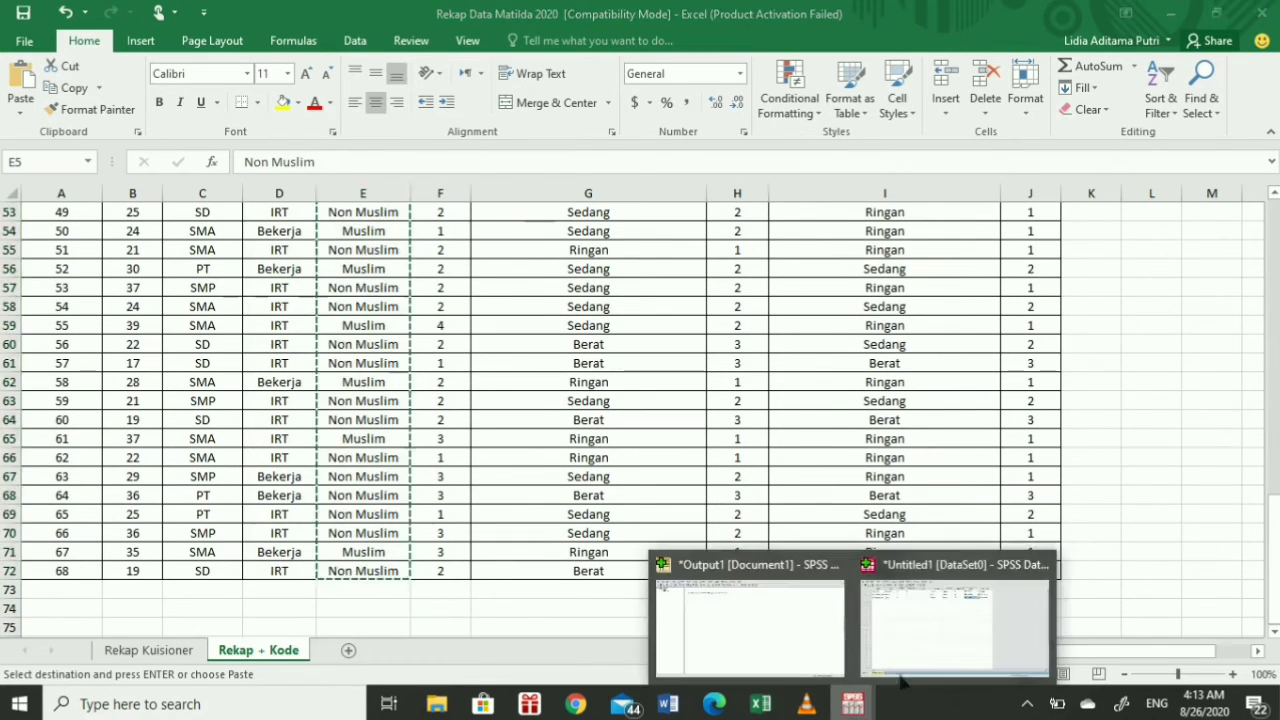
click(903, 678)
click(44, 652)
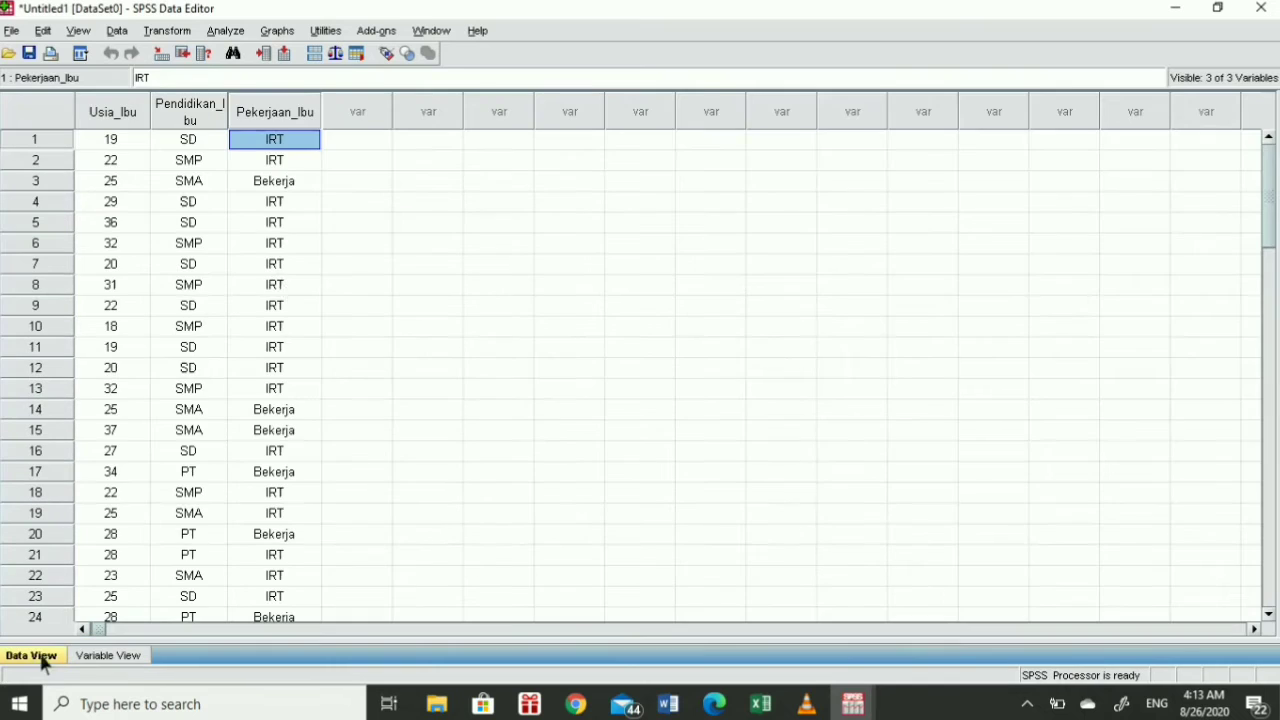
click(364, 143)
key(ctrl+v)
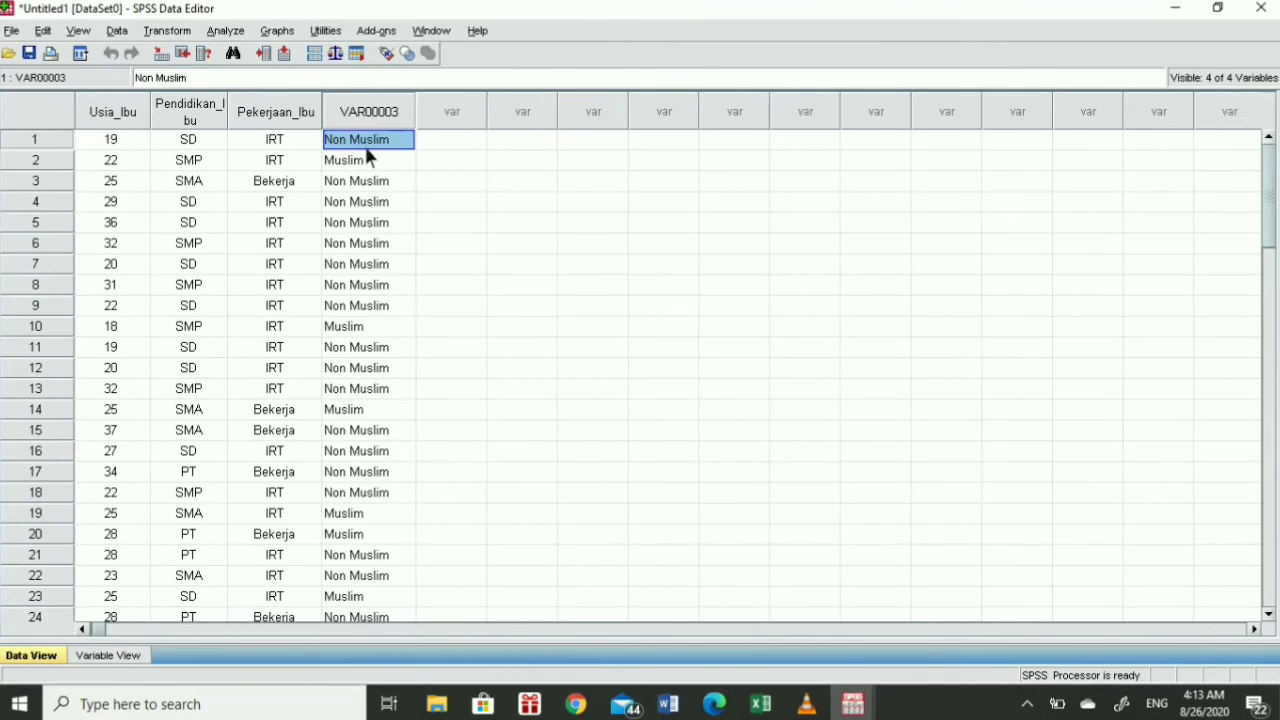
Rename the fourth variable as Agama_Ibu in Variable View
click(107, 655)
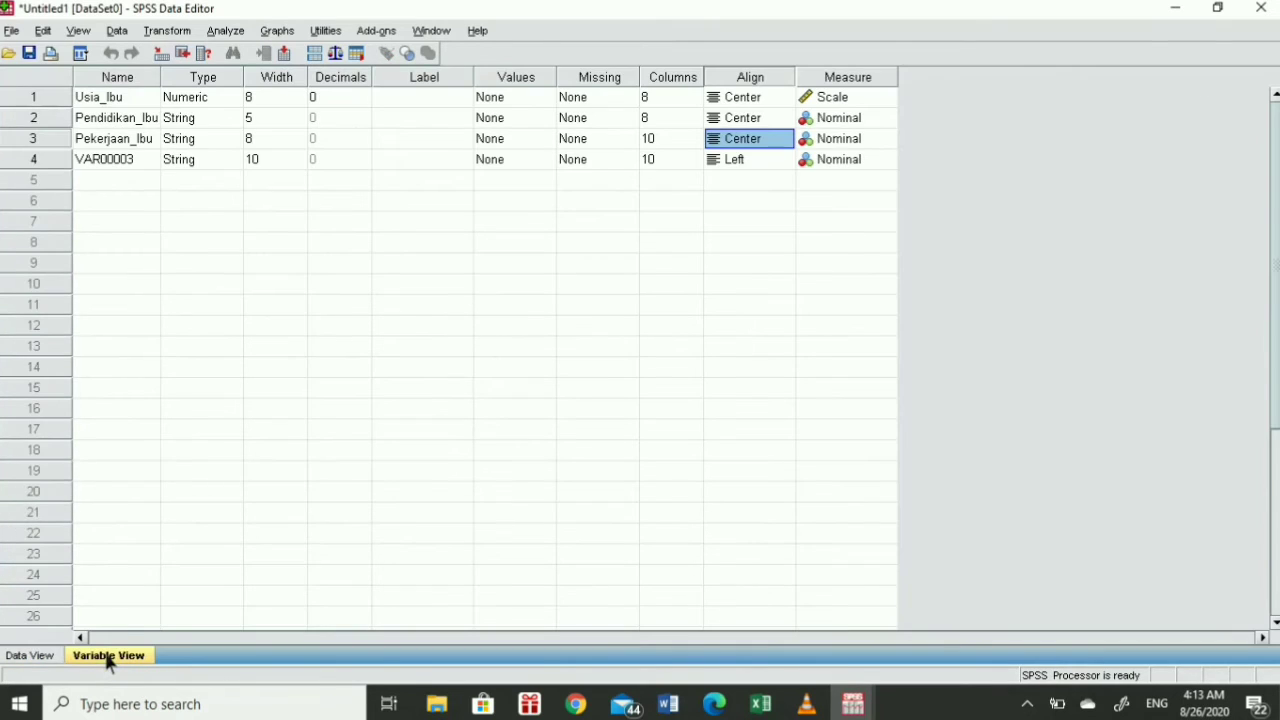
click(131, 155)
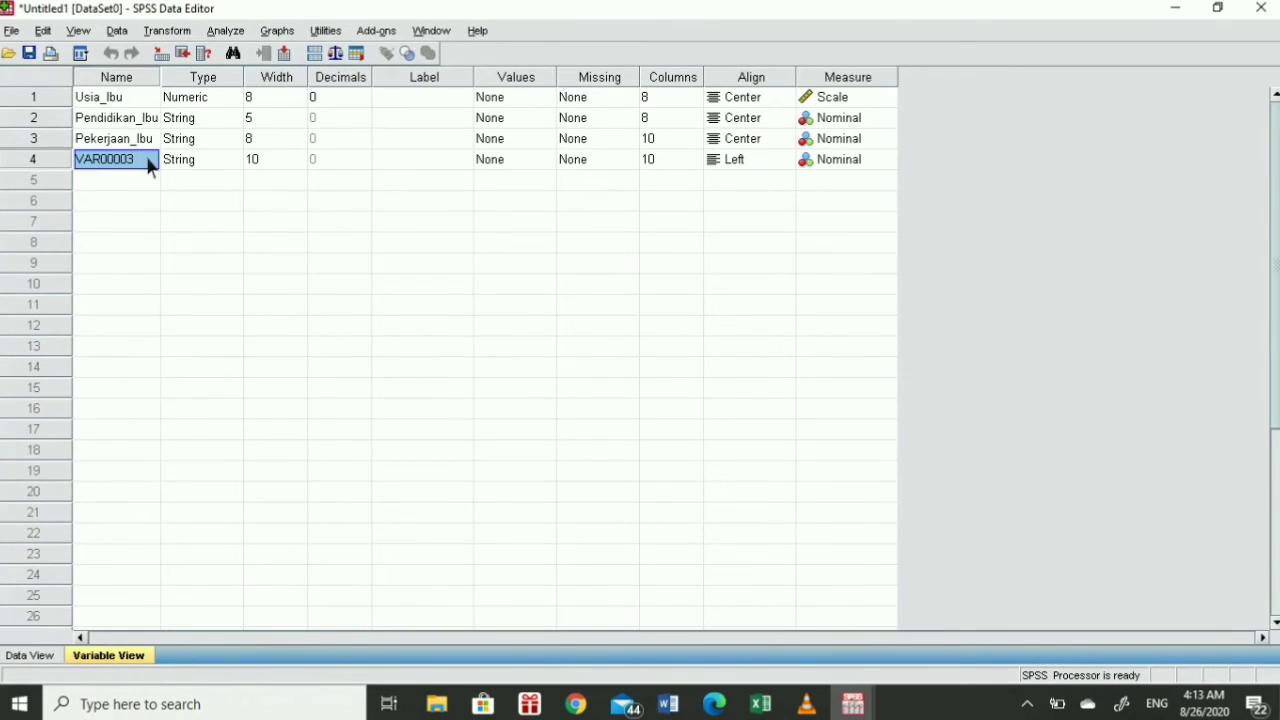
click(148, 165)
drag(147, 165, 52, 160)
text(Non V)
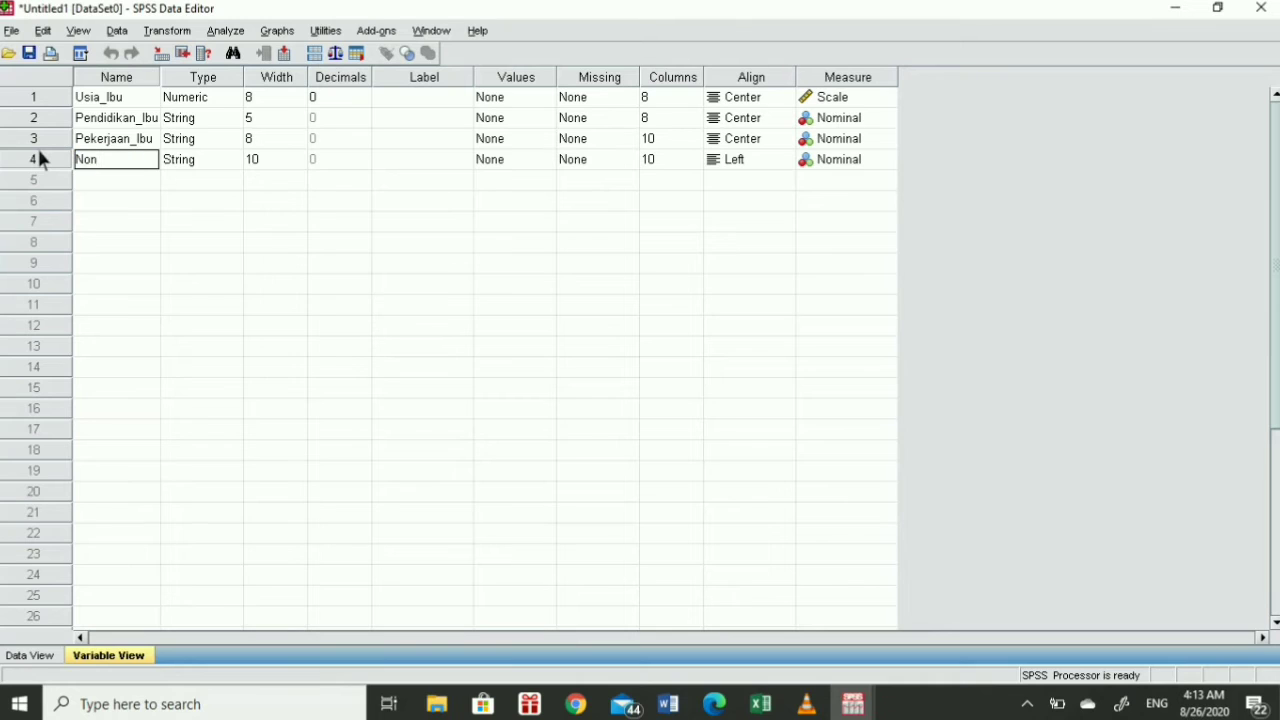
key(BackSpace)
key(BackSpace)
key(BackSpace)
text(Agama_Ibu)
Set the alignment of Agama_Ibu to Center and check the column in Data View
click(767, 167)
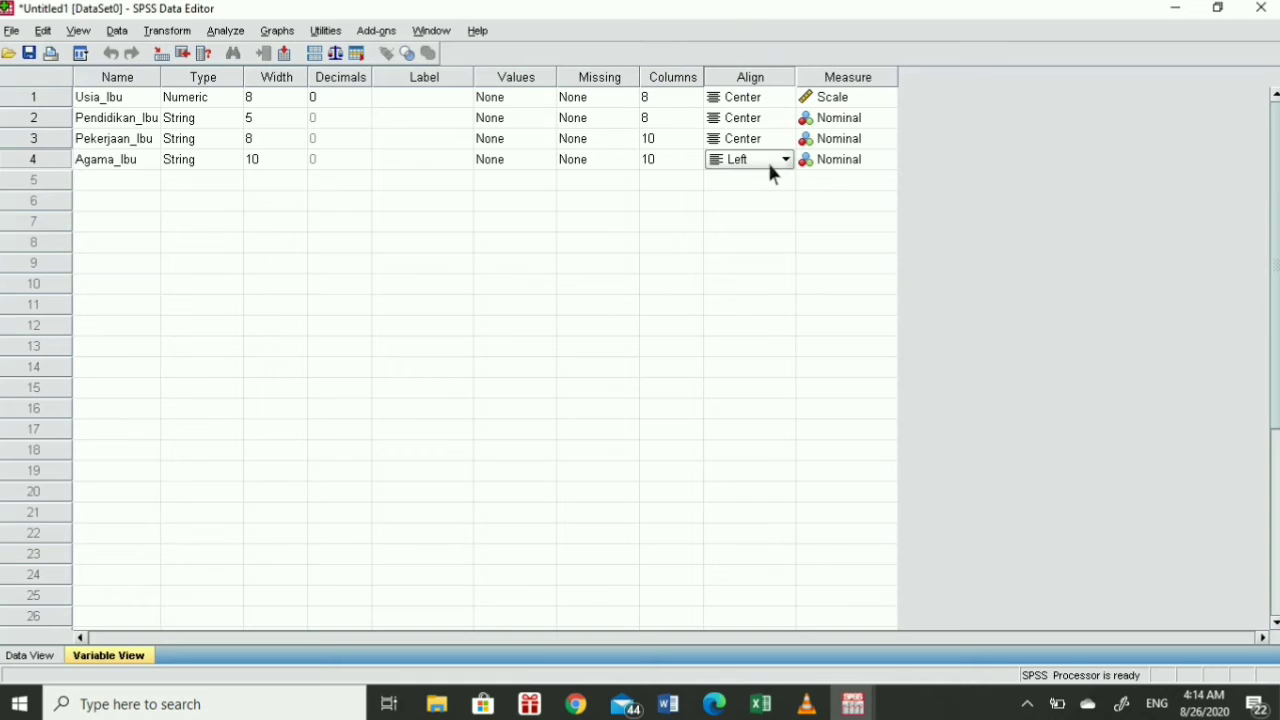
click(767, 167)
click(757, 219)
click(30, 656)
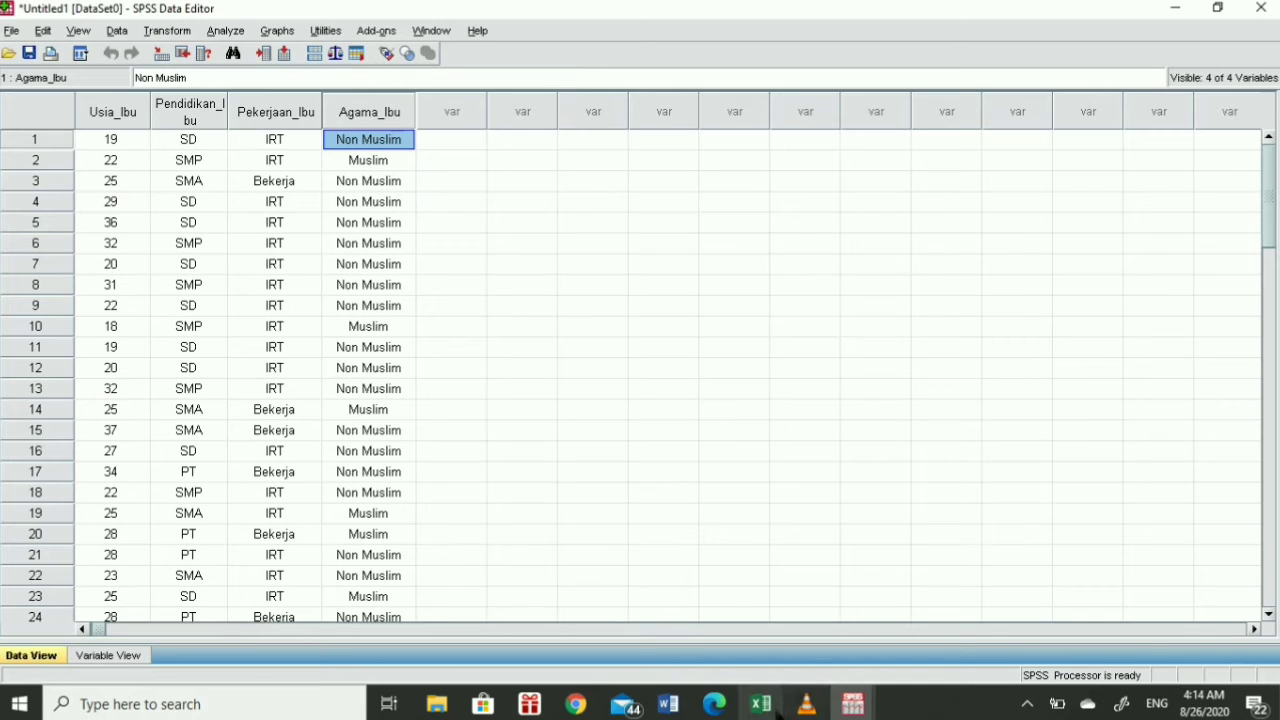
Switch to the Excel workbook and copy the Jumlah Anak values in F5:F72 of the Rekap + Kode sheet
mouse_move(778, 710)
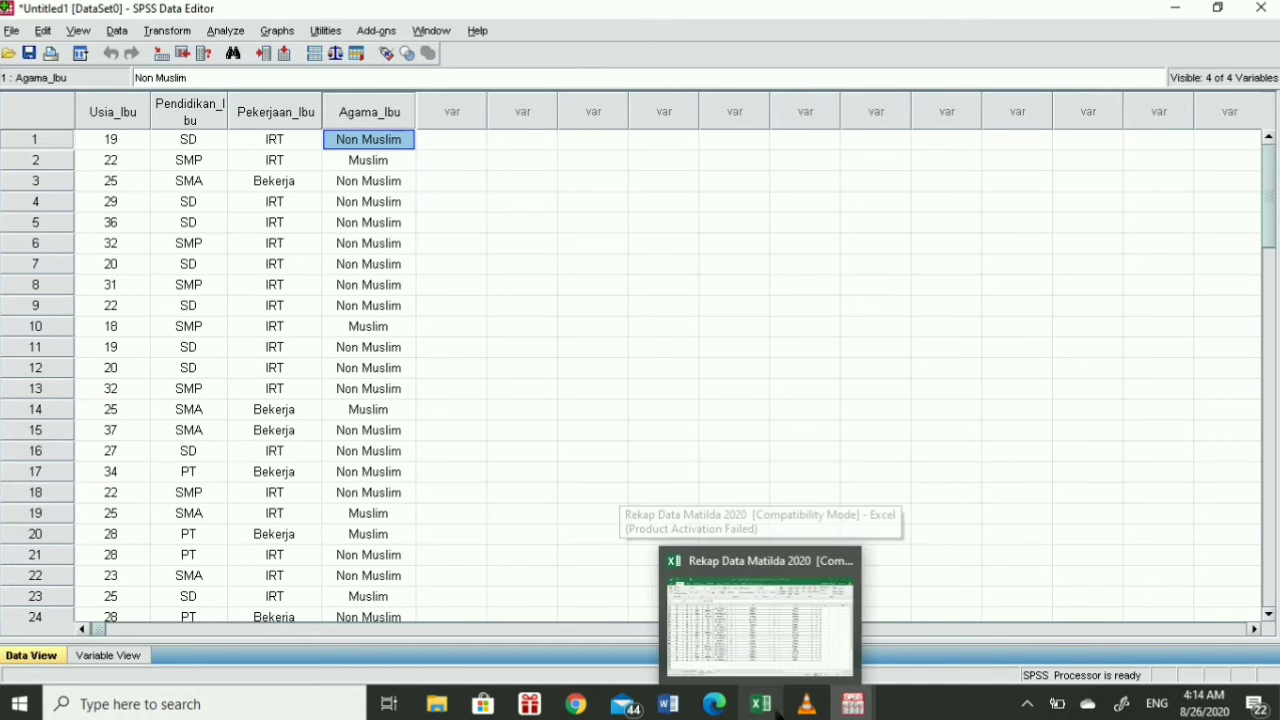
click(763, 629)
drag(1273, 560, 1223, 280)
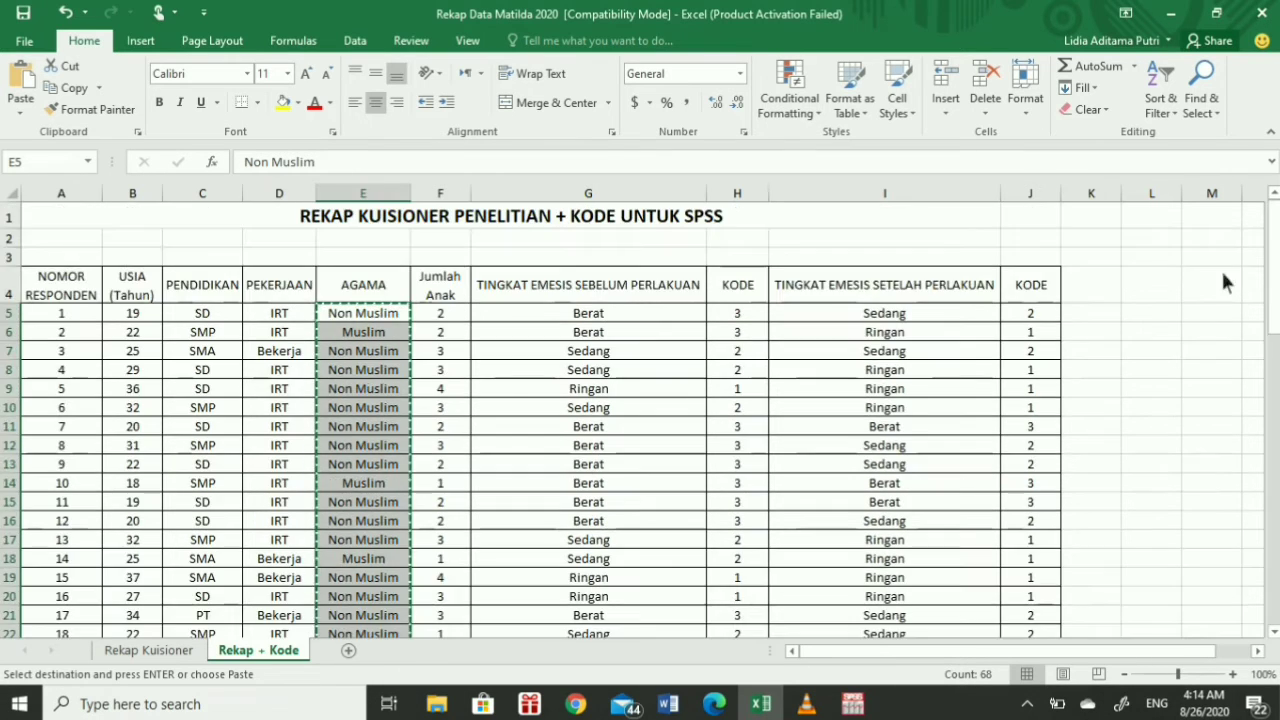
drag(443, 314, 445, 575)
key(ctrl+c)
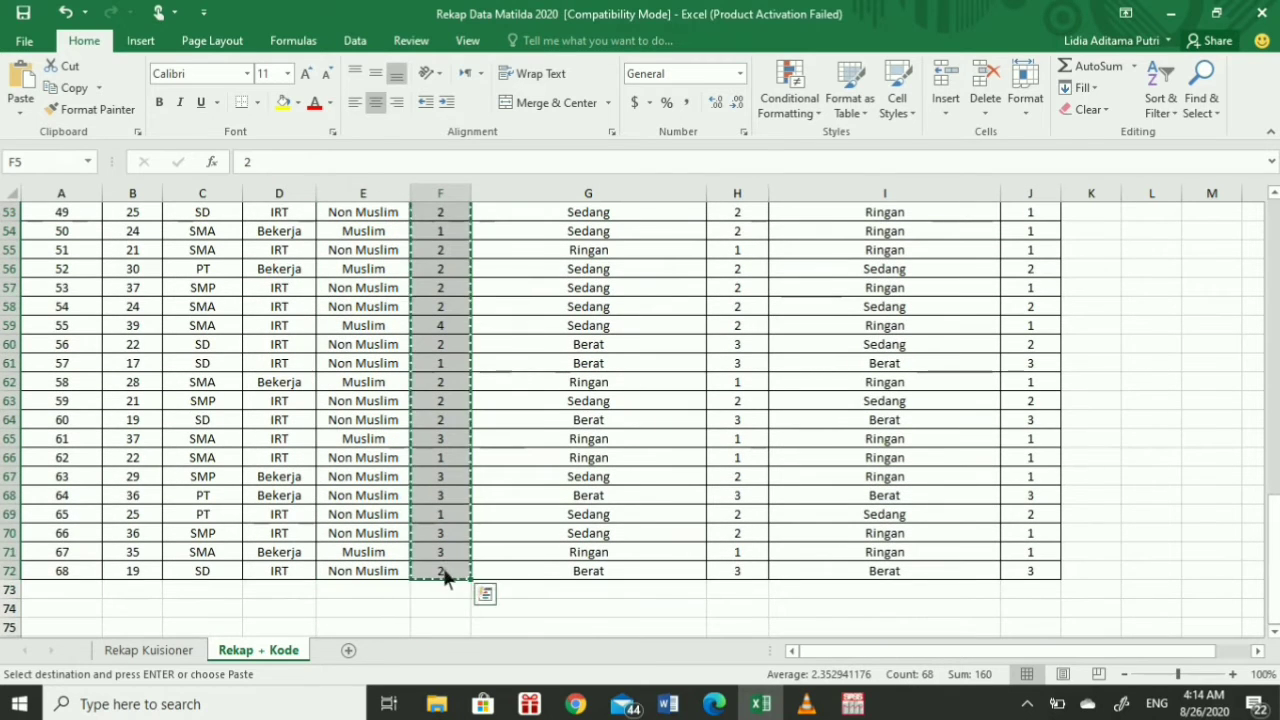
Switch to the SPSS data set and paste the number-of-children values into the empty fifth column, starting at row 1
click(852, 706)
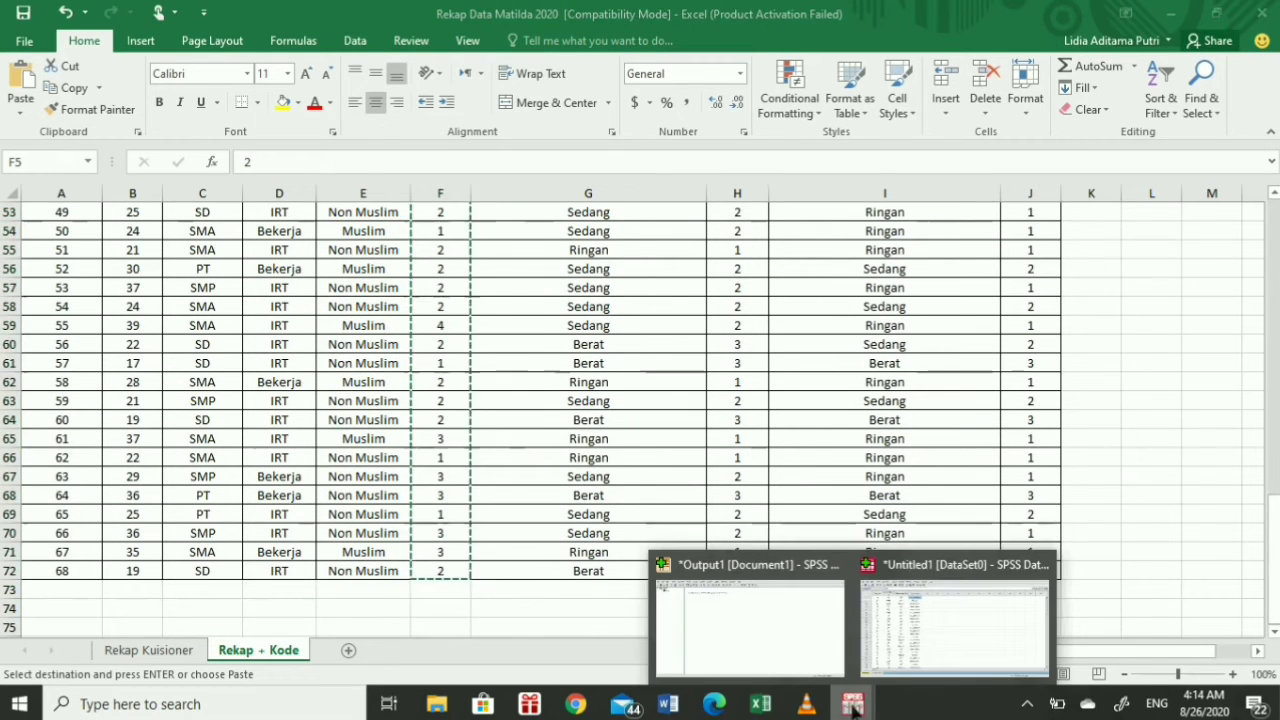
click(914, 644)
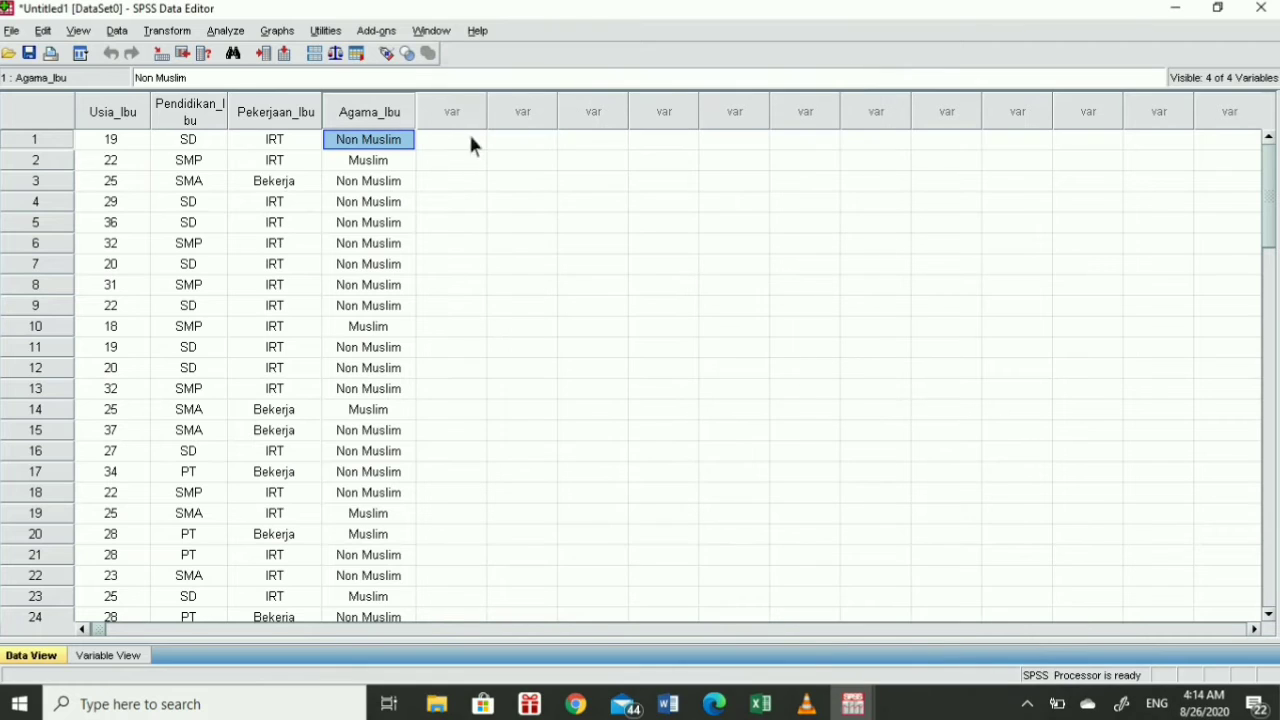
click(468, 139)
key(ctrl+v)
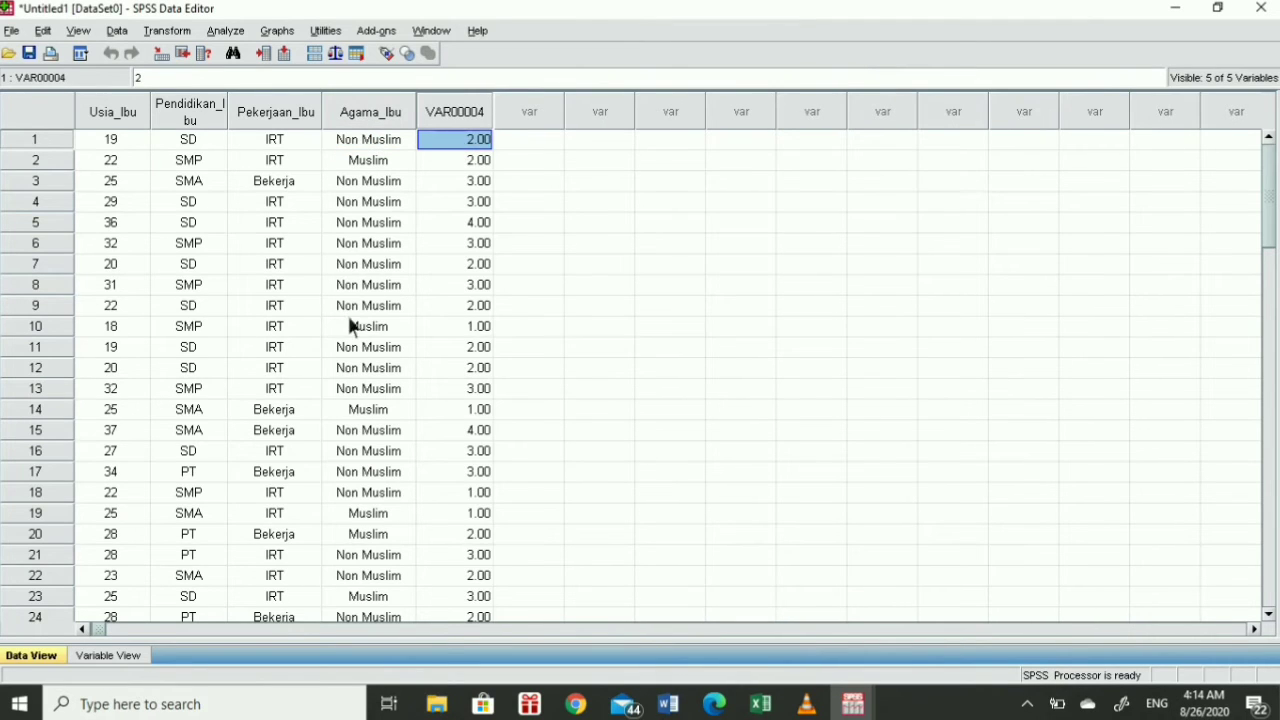
Rename the fifth variable as Hamil_anak_ke in Variable View
click(132, 656)
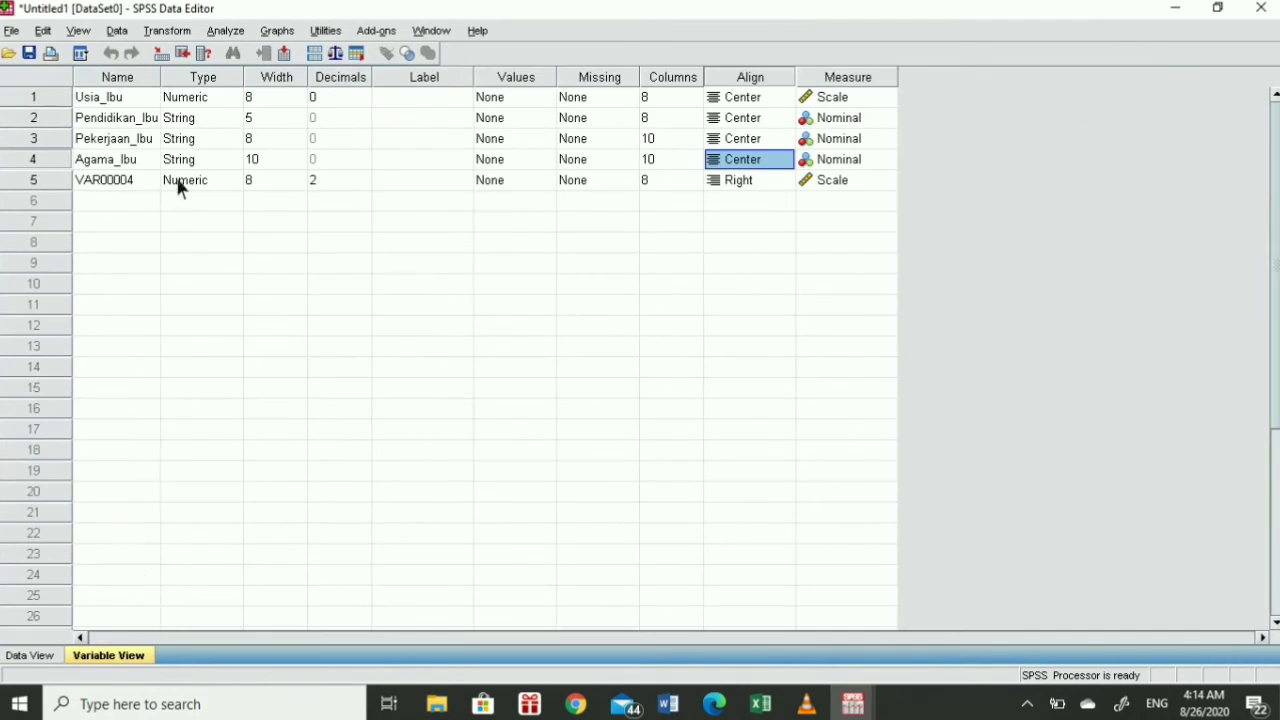
click(149, 182)
double_click(145, 188)
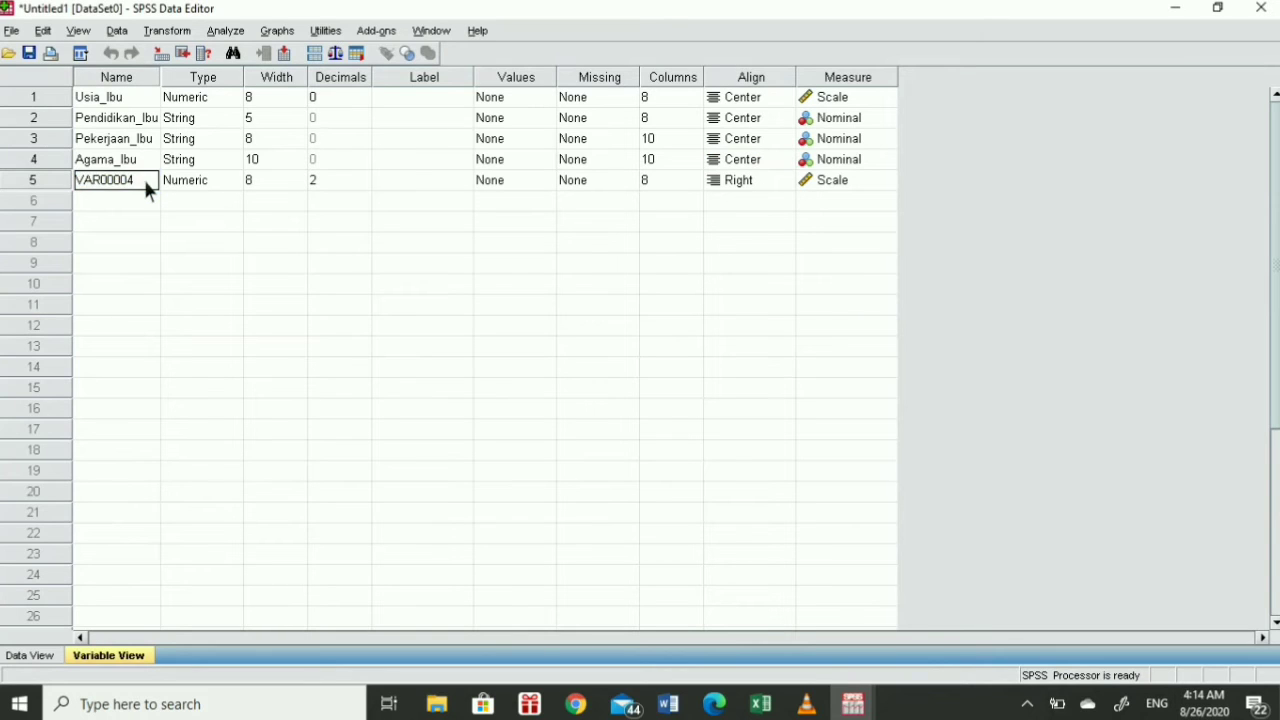
double_click(143, 177)
text(Hamil_ana)
key(BackSpace)
key(BackSpace)
key(BackSpace)
text(anak_ke)
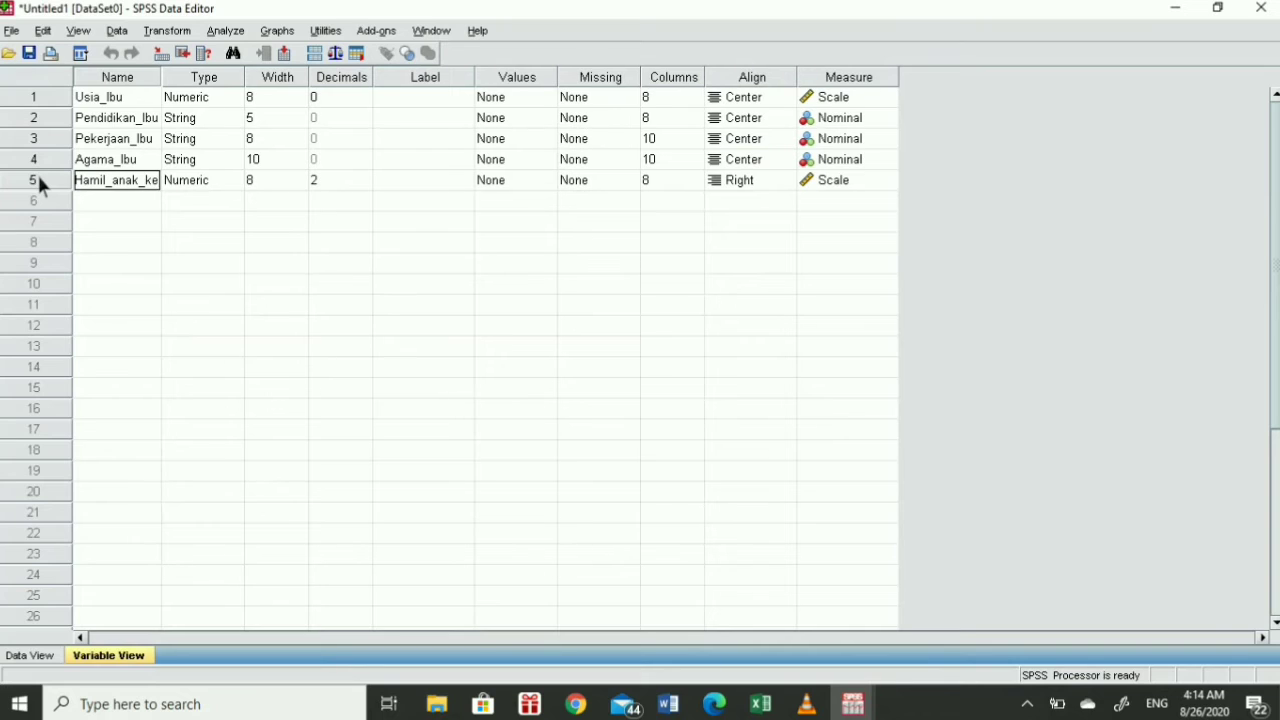
Set Hamil_anak_ke to 0 decimals and Center alignment, and check the column in Data View
click(369, 183)
click(369, 184)
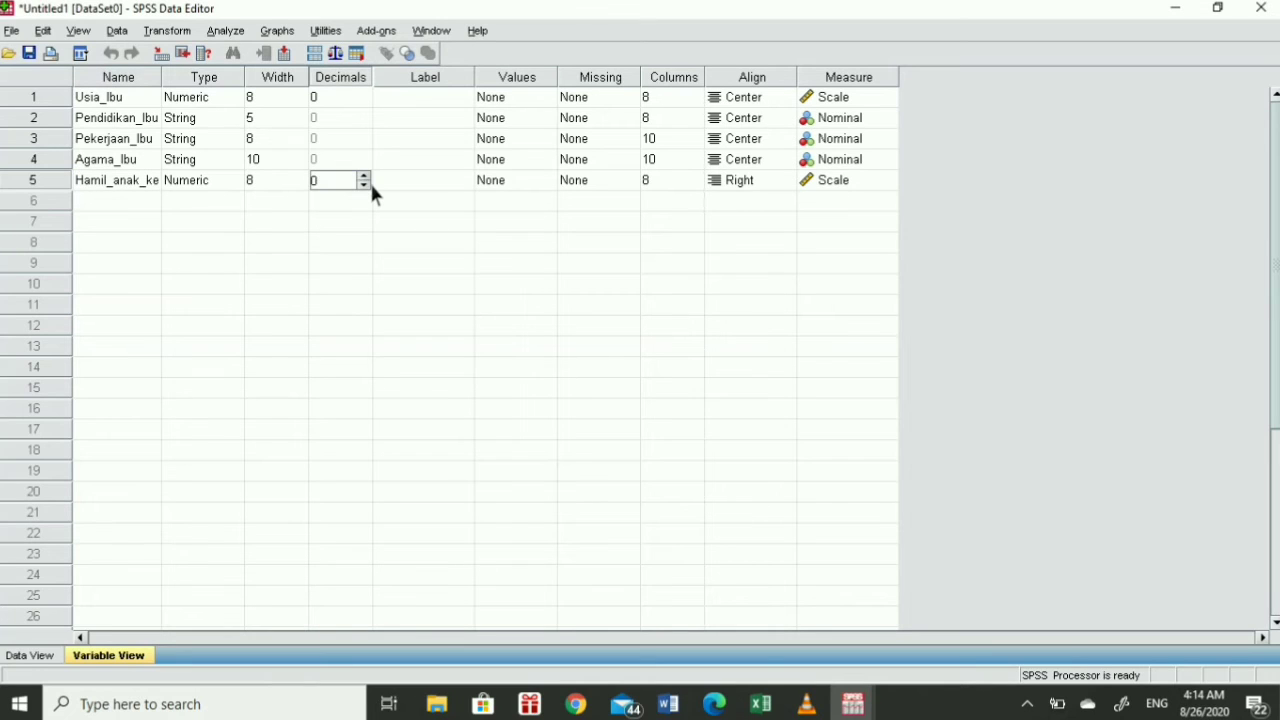
click(770, 188)
click(771, 188)
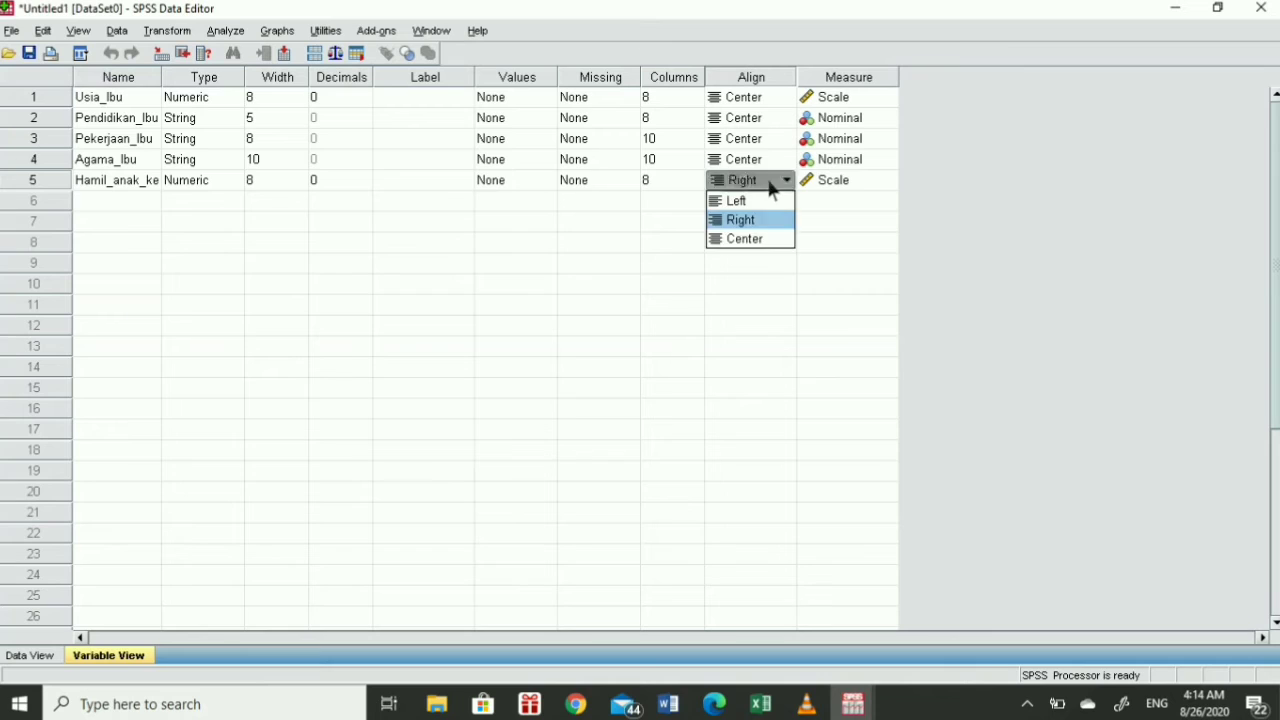
click(760, 240)
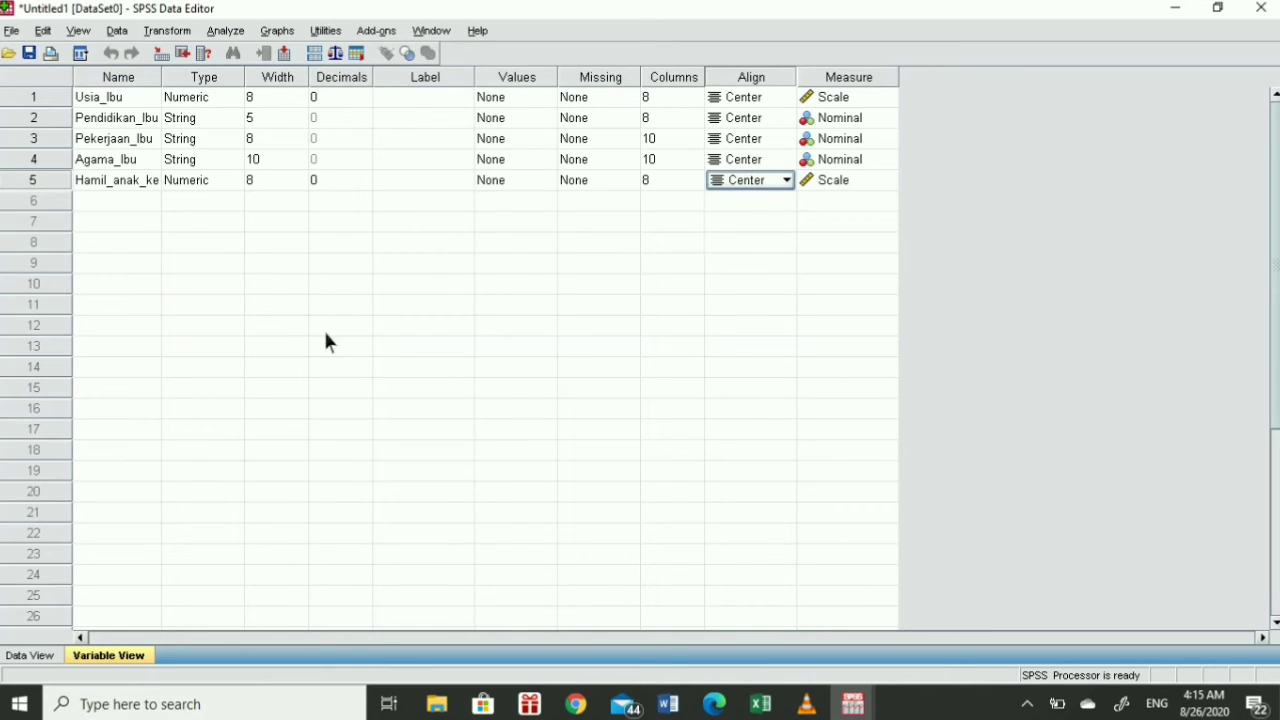
click(56, 658)
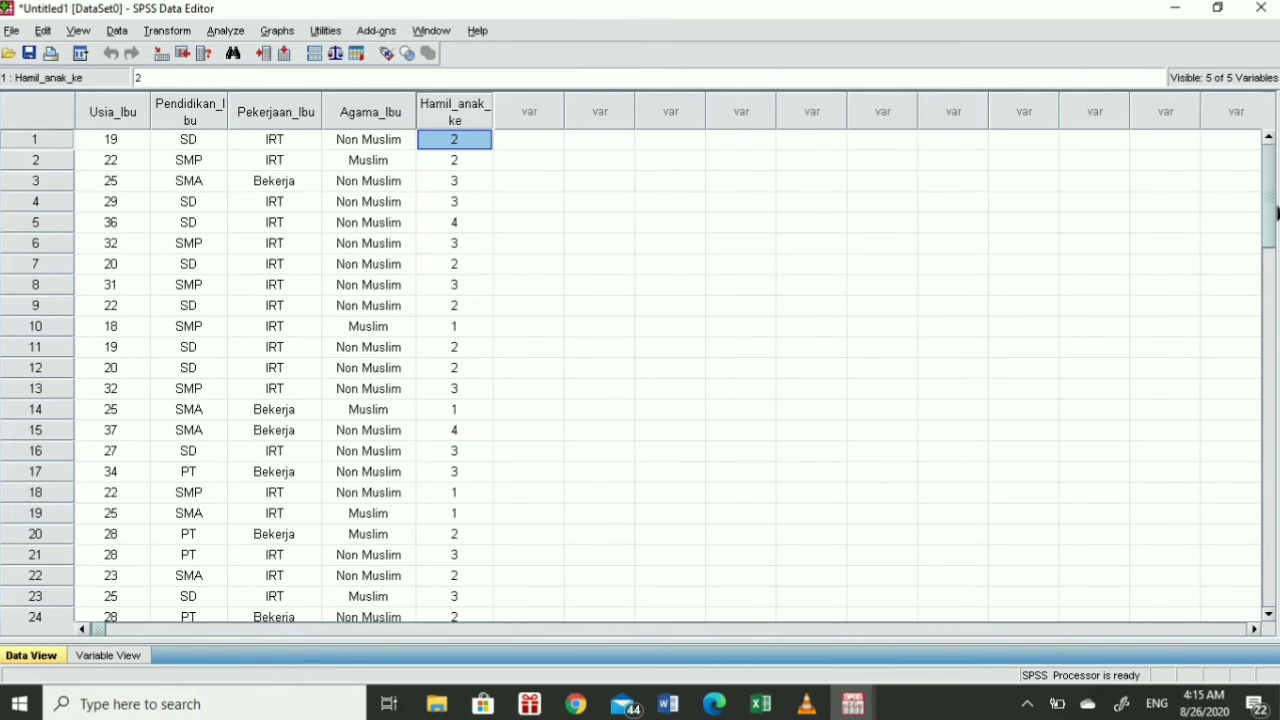
Switch to the Excel workbook and copy the KODE values for TINGKAT EMESIS SEBELUM PERLAKUAN, from H5 down to the last respondent
drag(1276, 215, 1266, 358)
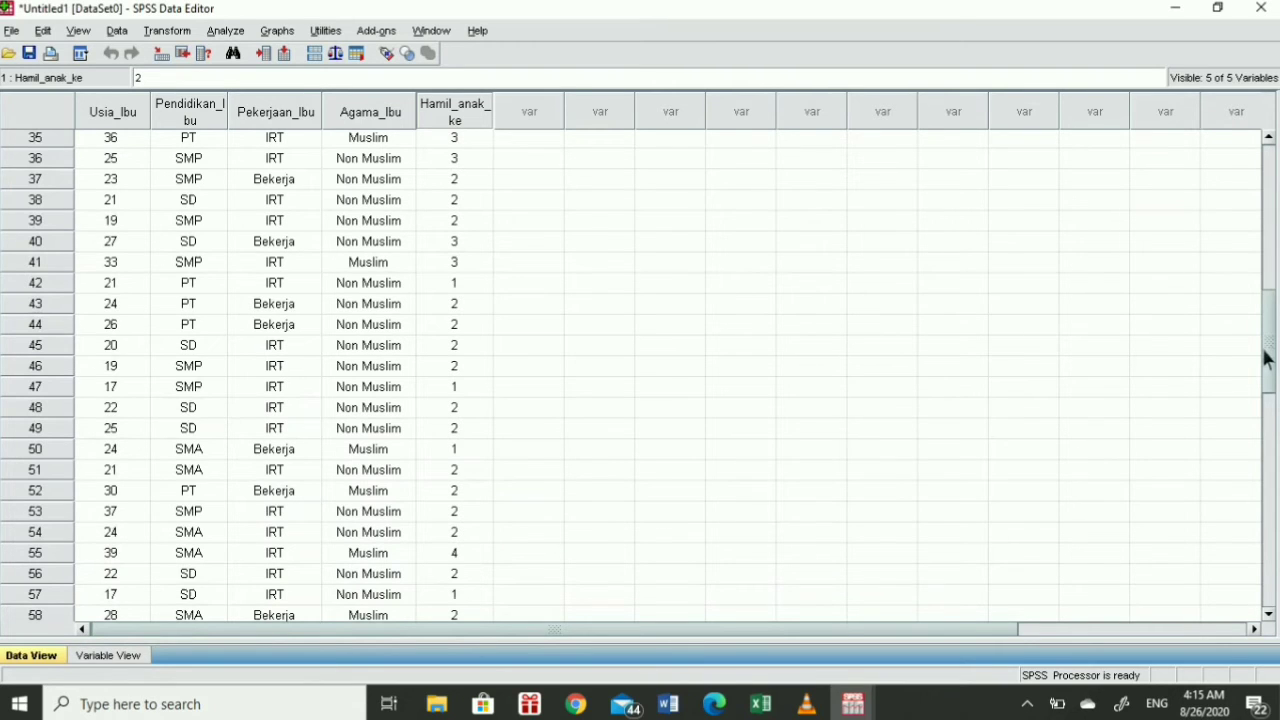
drag(1266, 358, 1208, 188)
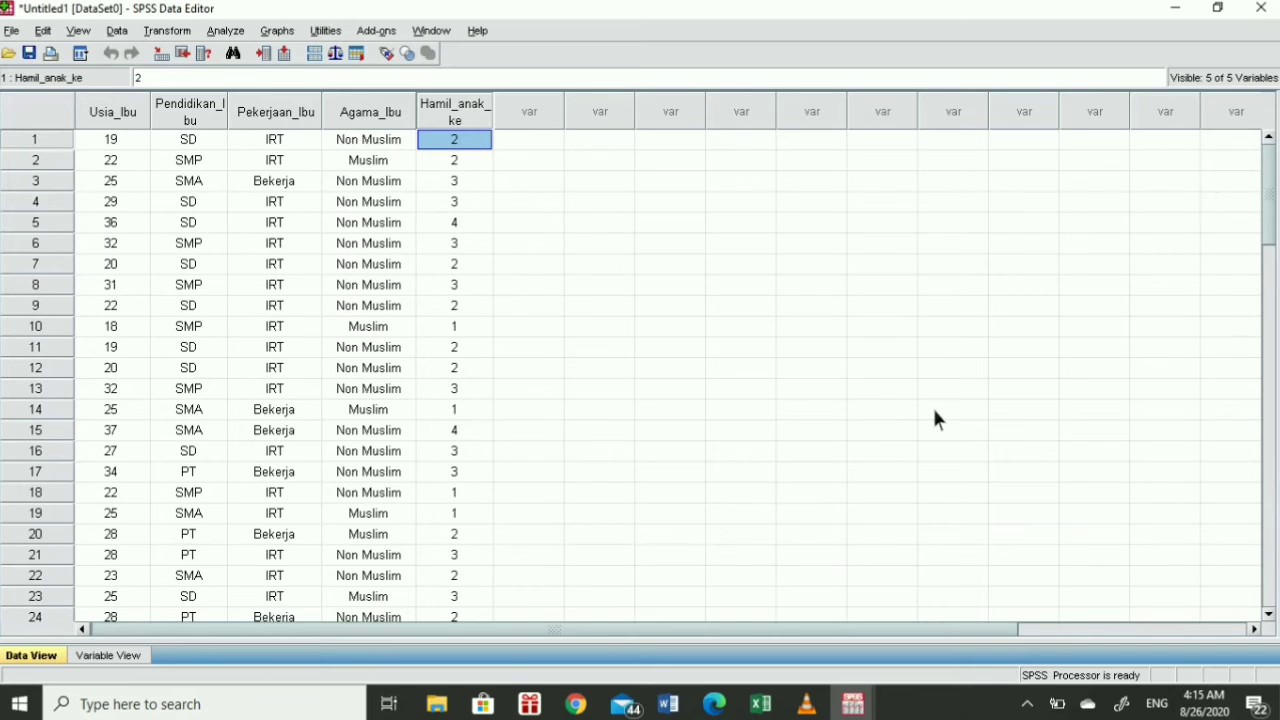
click(762, 706)
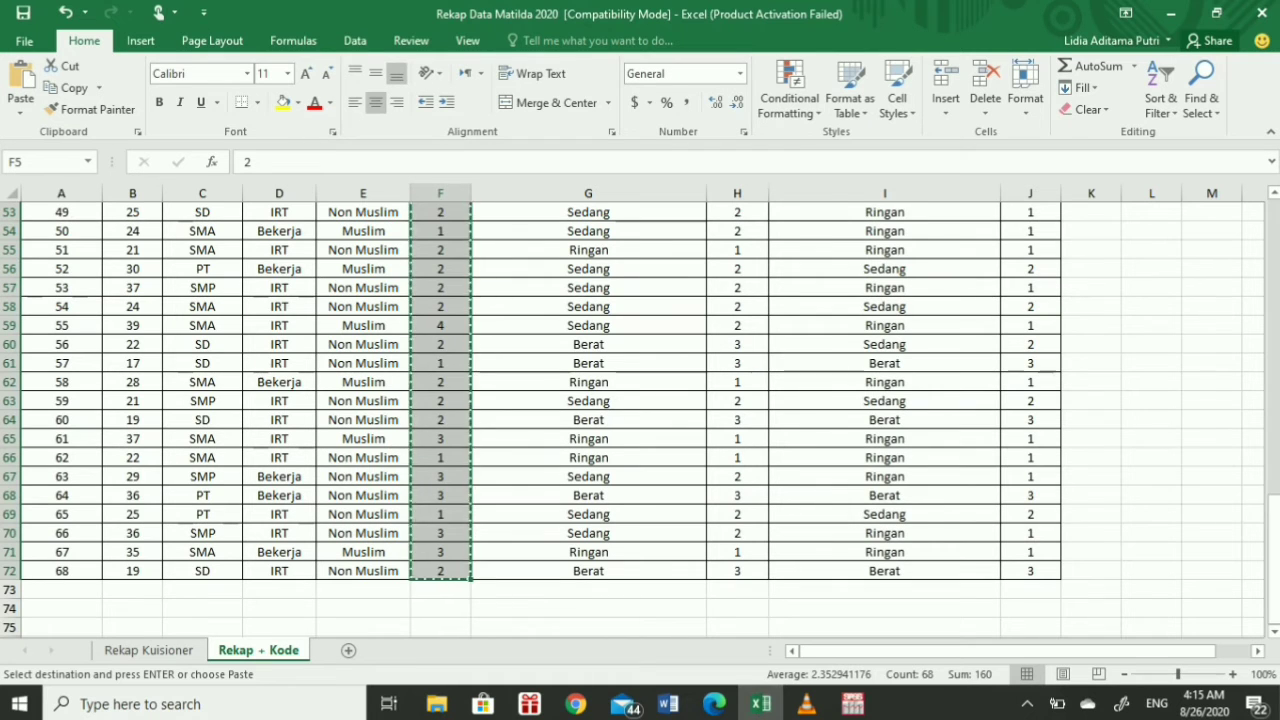
drag(1273, 545, 1235, 175)
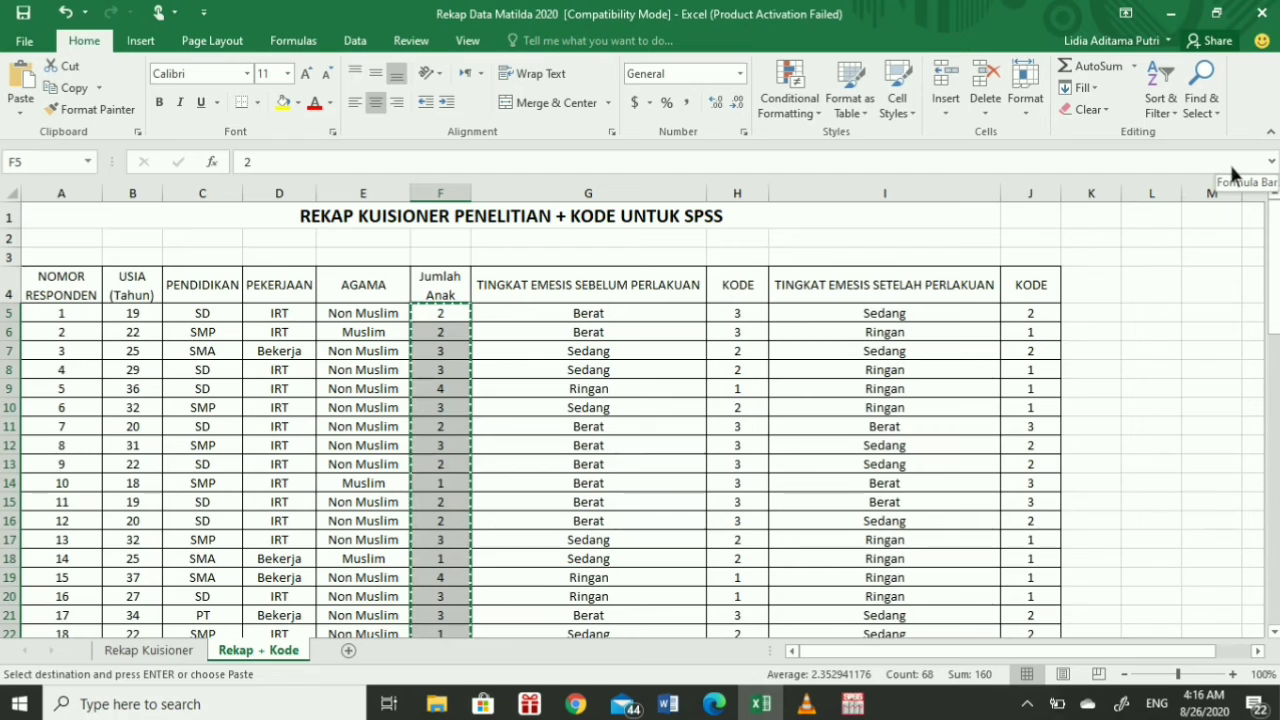
click(455, 199)
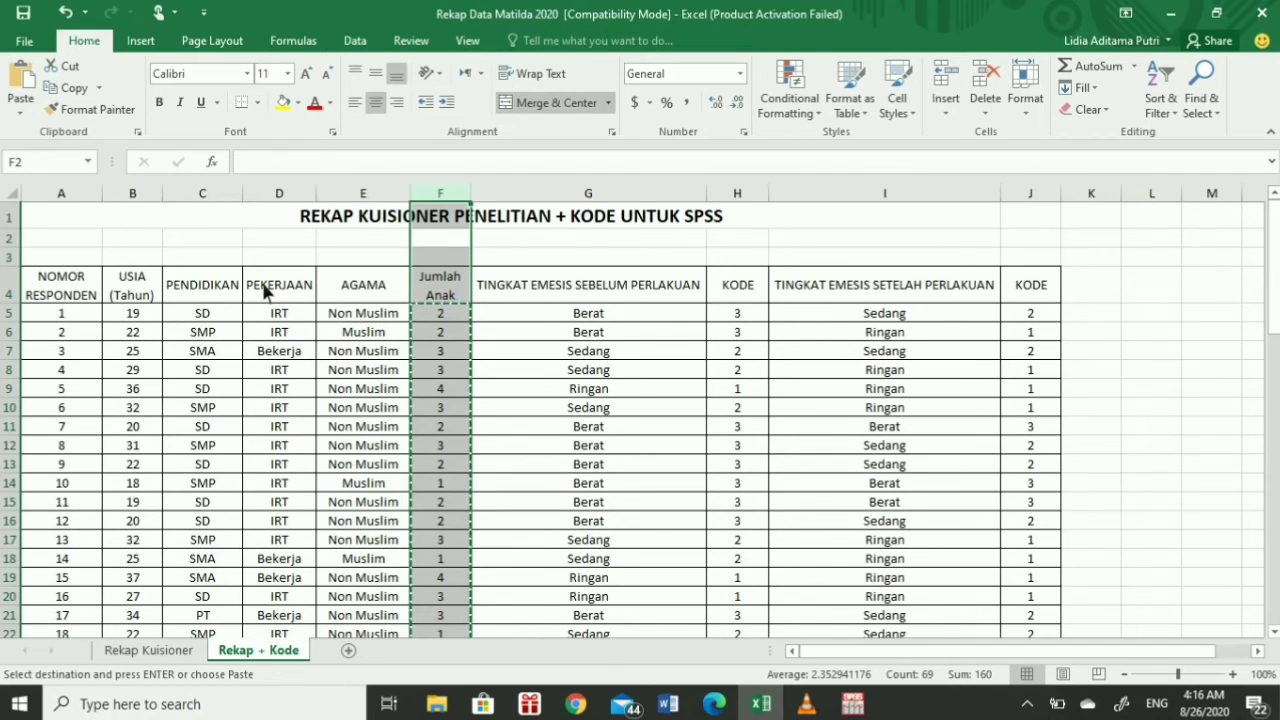
click(566, 330)
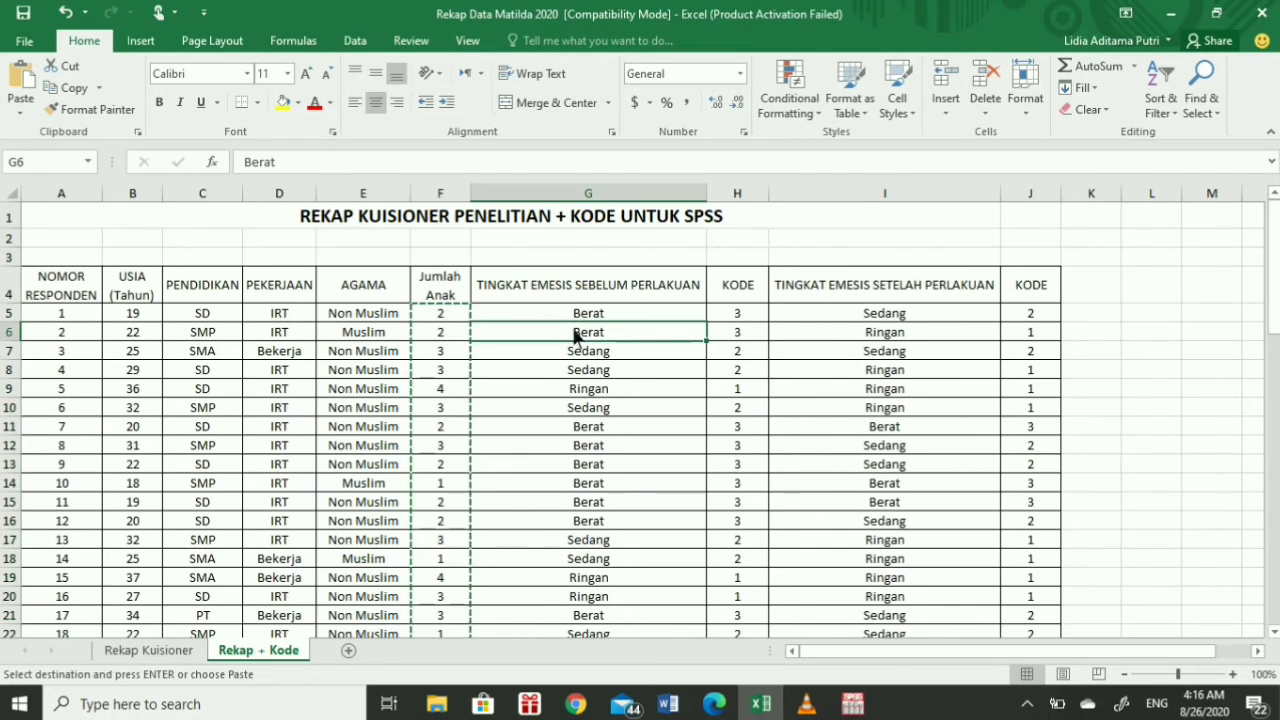
click(757, 318)
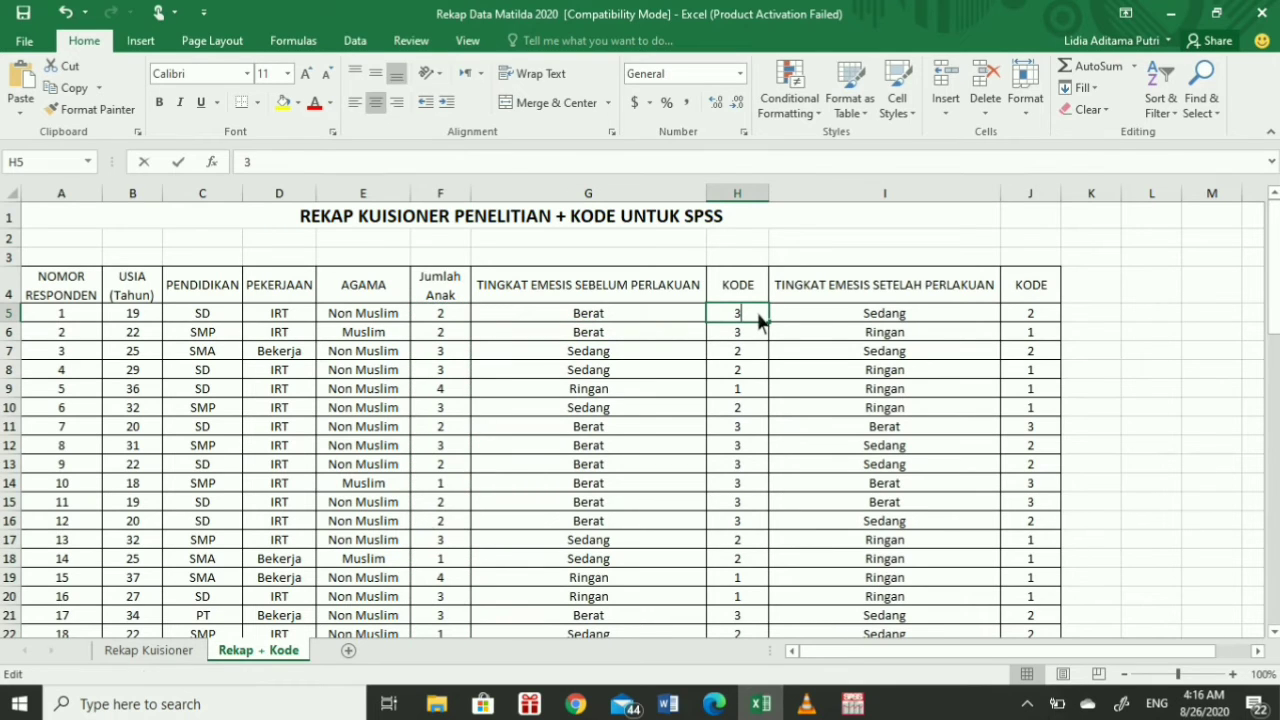
double_click(758, 319)
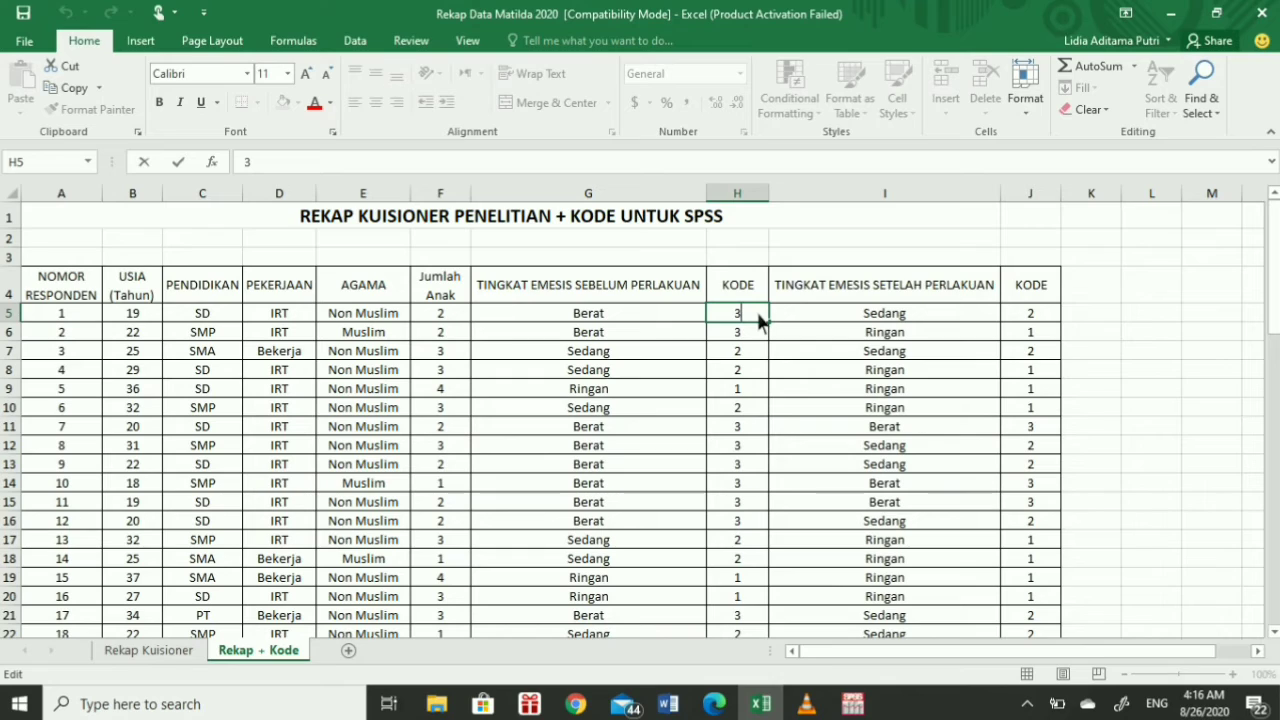
click(875, 370)
click(759, 318)
drag(759, 318, 740, 612)
key(ctrl+c)
Switch to the SPSS data set and paste the pre-treatment emesis codes into the empty sixth column, starting at row 1
click(852, 704)
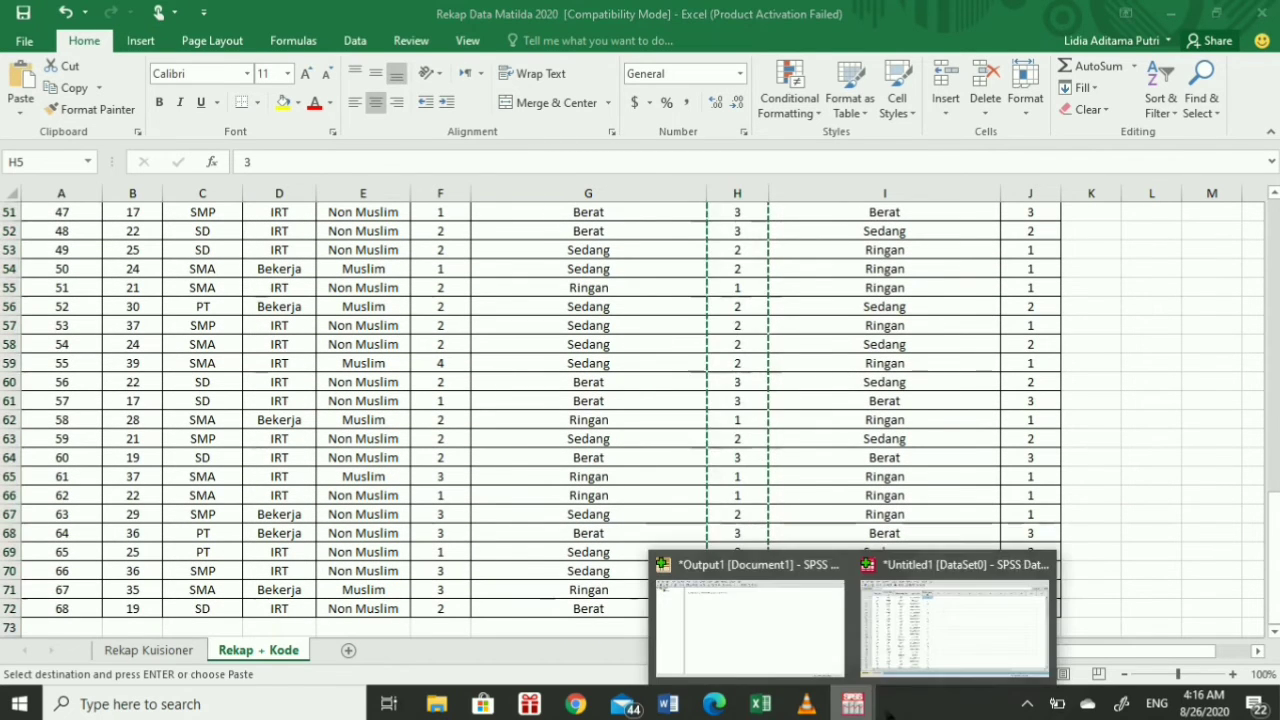
click(947, 625)
click(544, 143)
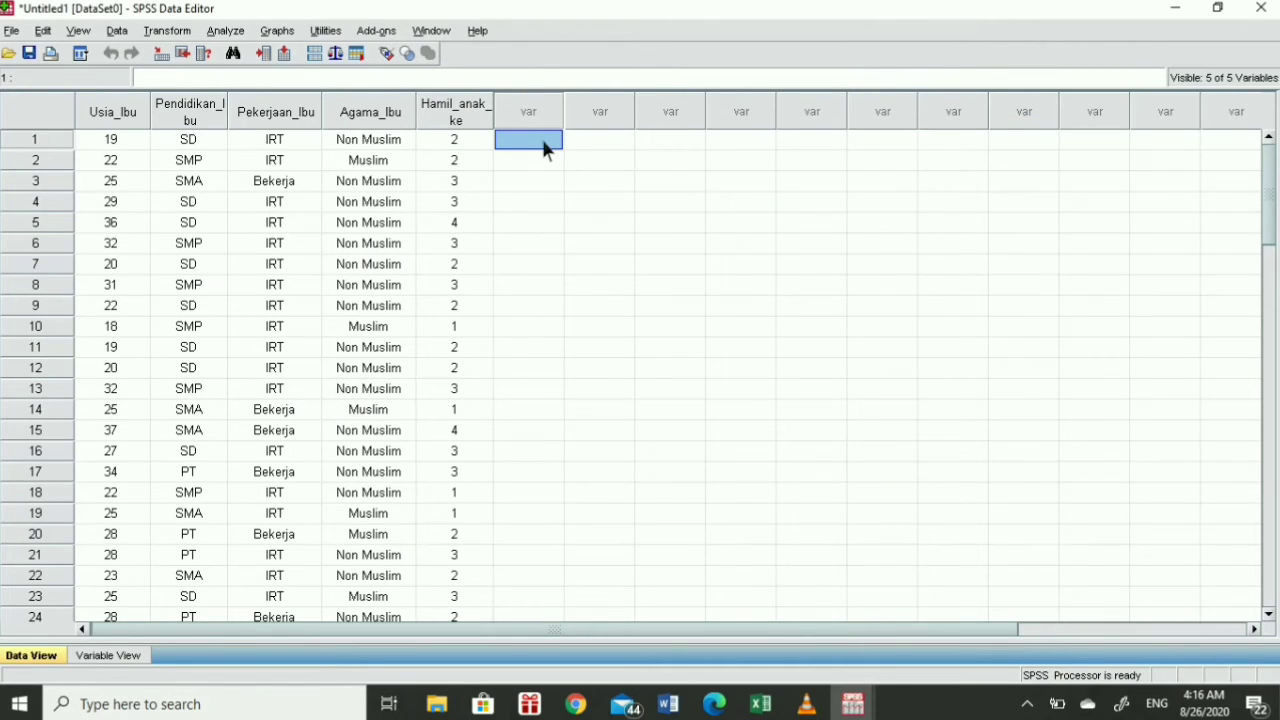
key(ctrl+v)
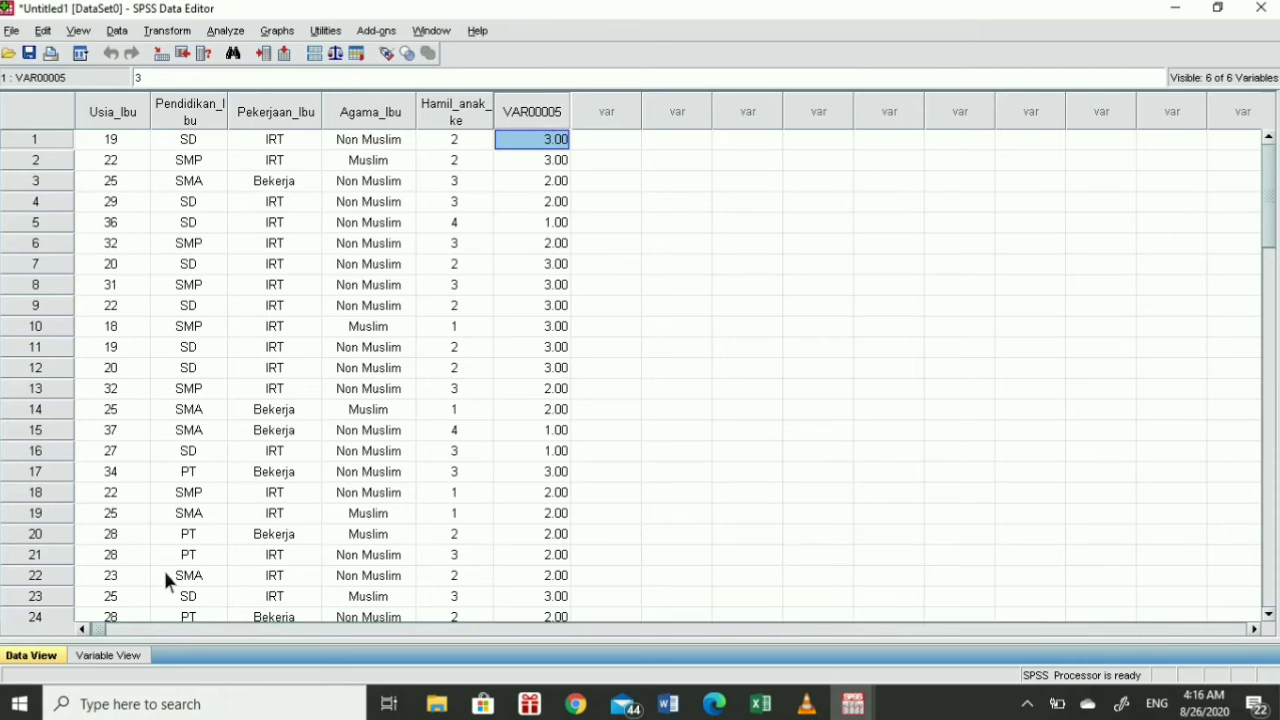
Rename the sixth variable as Emesis_sebelum_perlakuan in Variable View
click(110, 658)
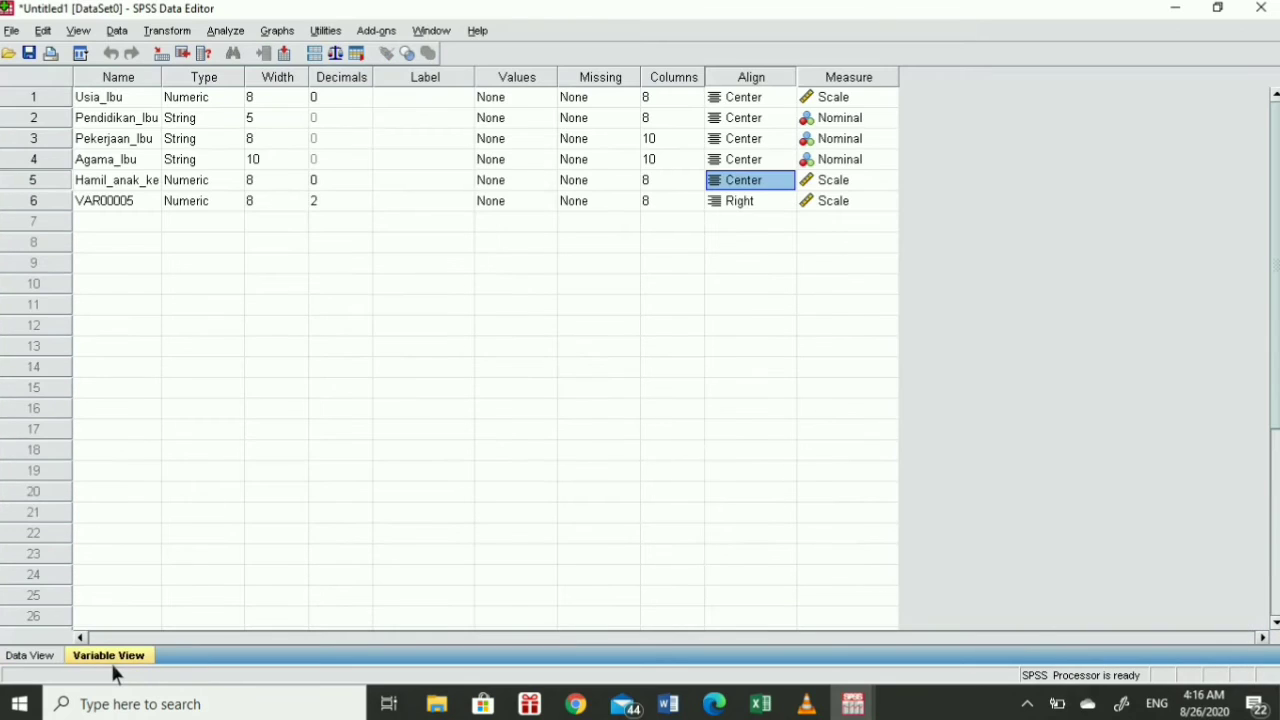
click(141, 198)
click(141, 198)
drag(141, 198, 45, 194)
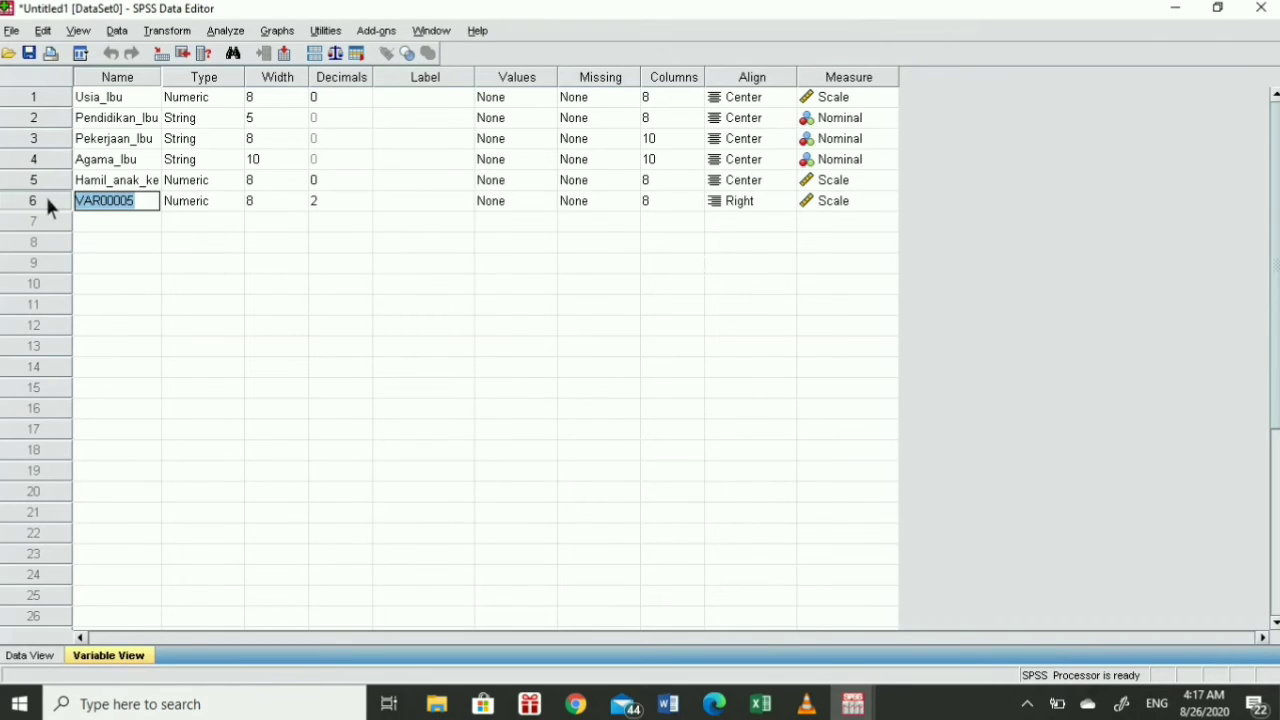
text(Emes)
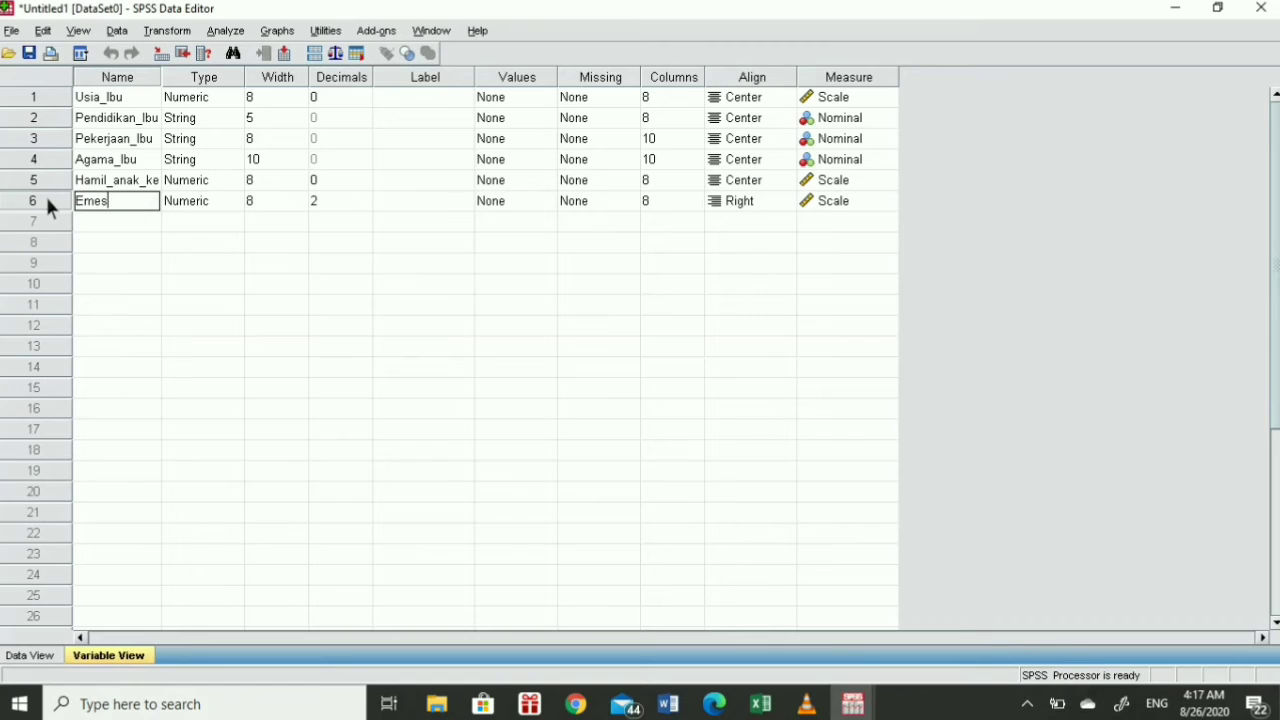
text(is_sebelum)
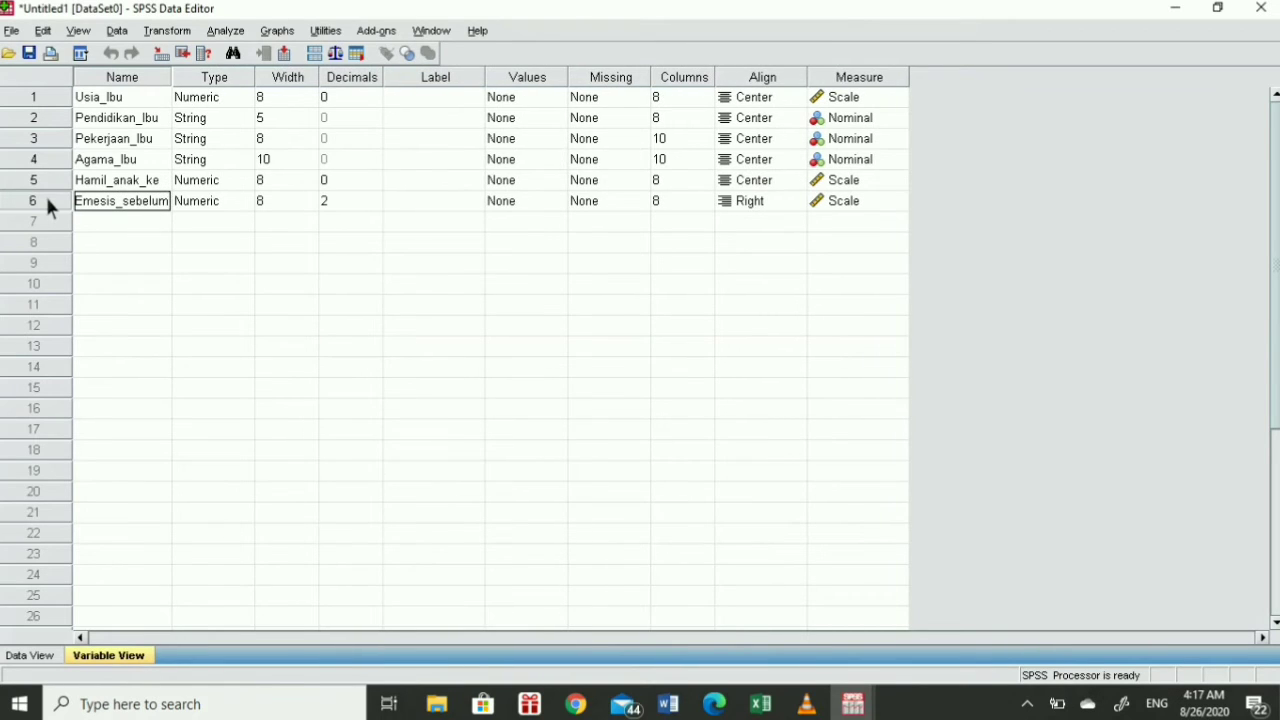
text(_)
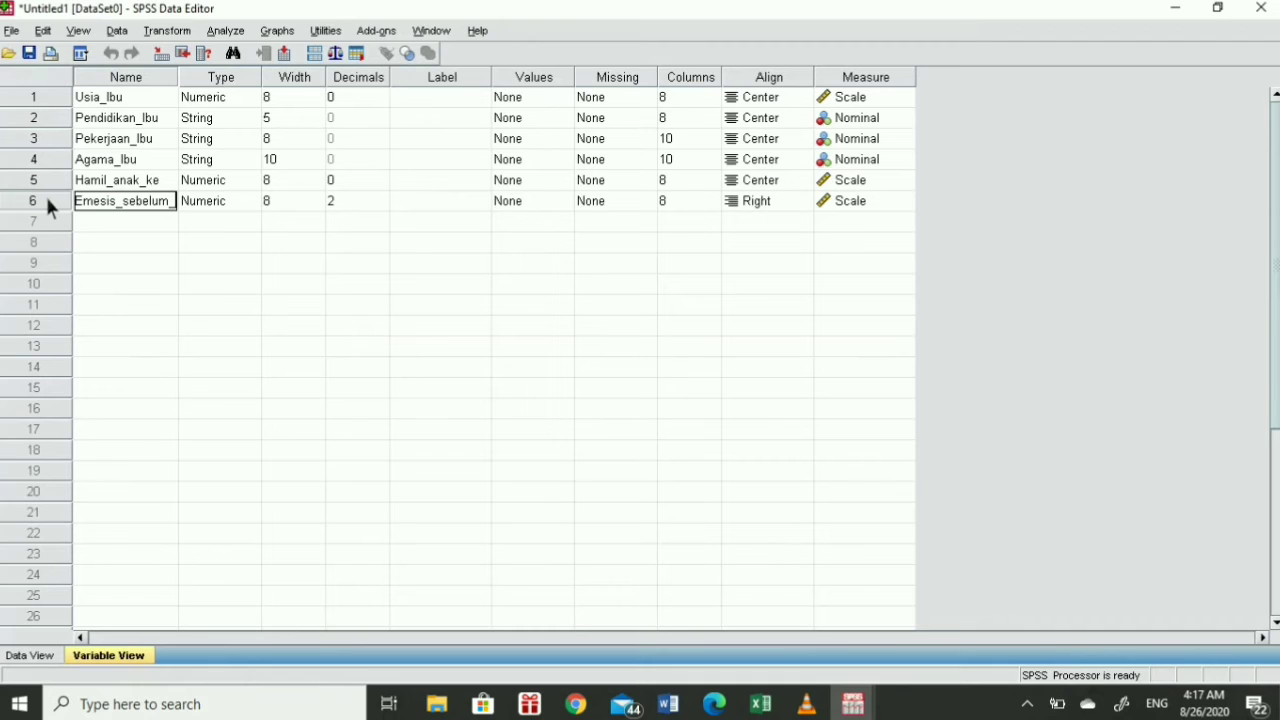
text(perlaku)
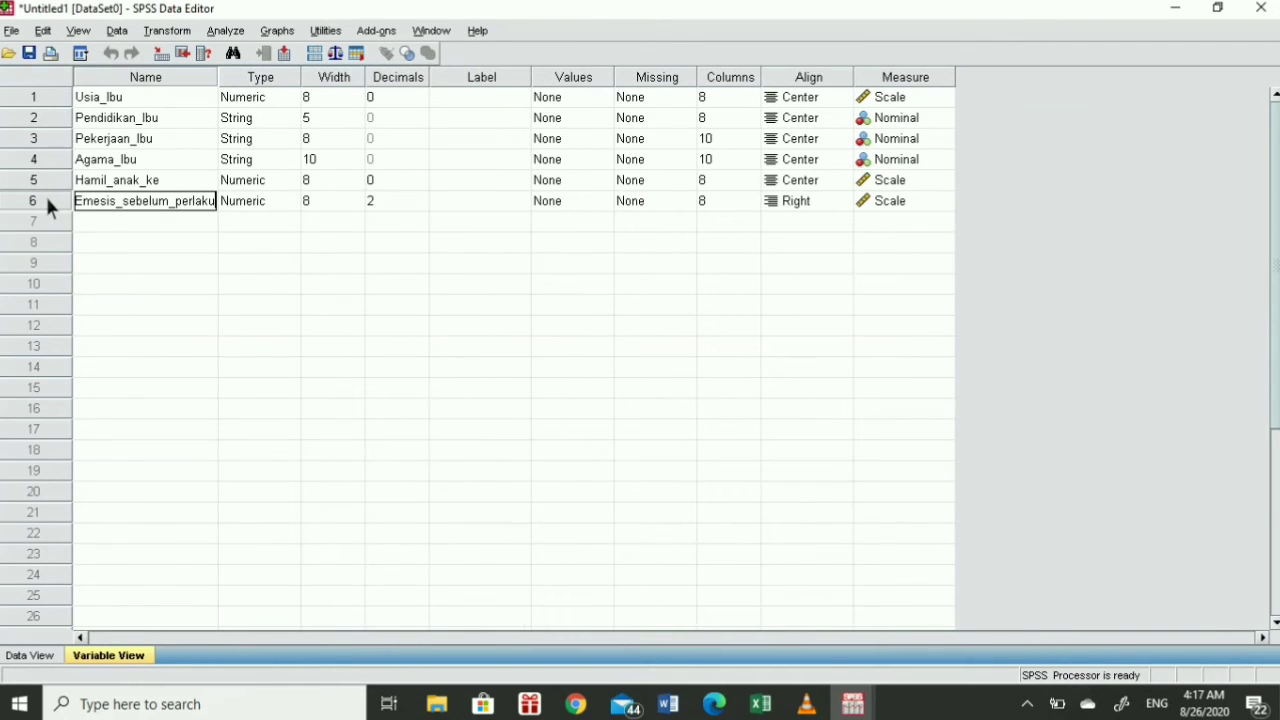
key(BackSpace)
key(BackSpace)
key(BackSpace)
key(BackSpace)
key(BackSpace)
key(BackSpace)
key(BackSpace)
key(BackSpace)
key(BackSpace)
key(BackSpace)
key(BackSpace)
key(BackSpace)
key(BackSpace)
key(BackSpace)
key(BackSpace)
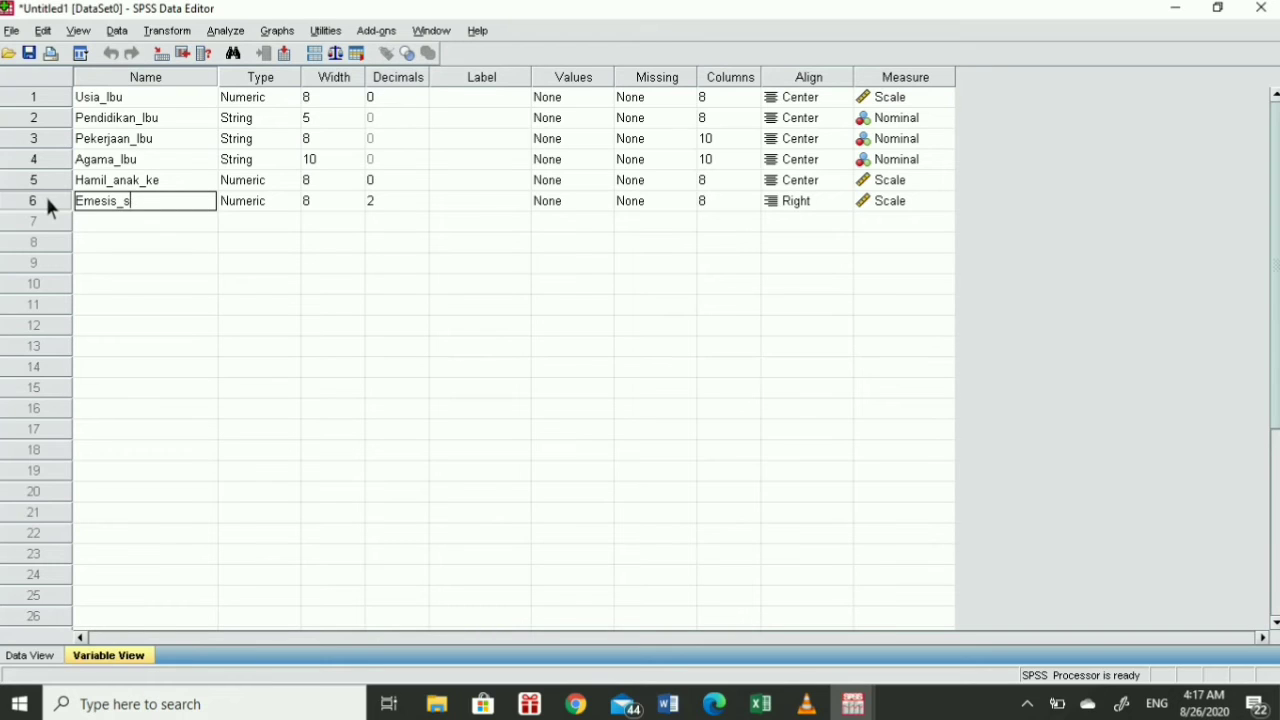
text(pres)
key(BackSpace)
key(BackSpace)
key(BackSpace)
text(sebelum_perlakuan)
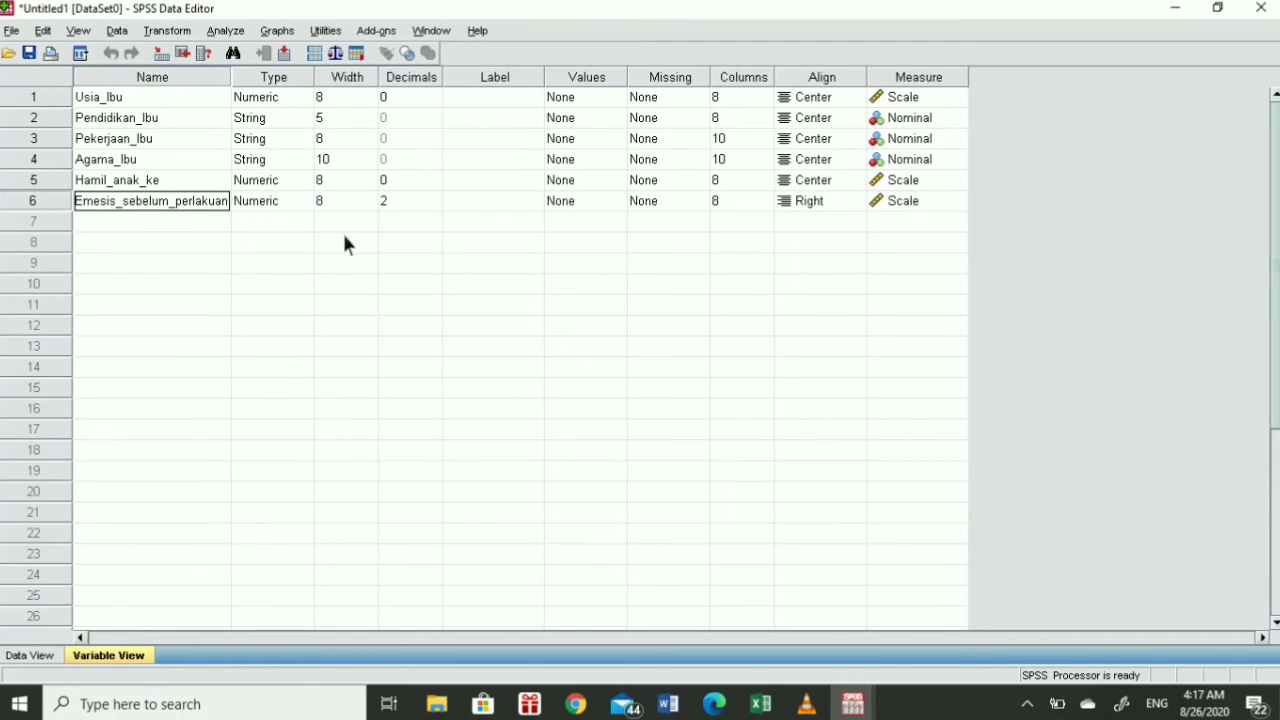
Add the prefix Tingkat_ to the sixth variable's name and lowercase the E, giving Tingkat_emesis_sebelum_perlakuan
click(80, 201)
text(Tingkat)
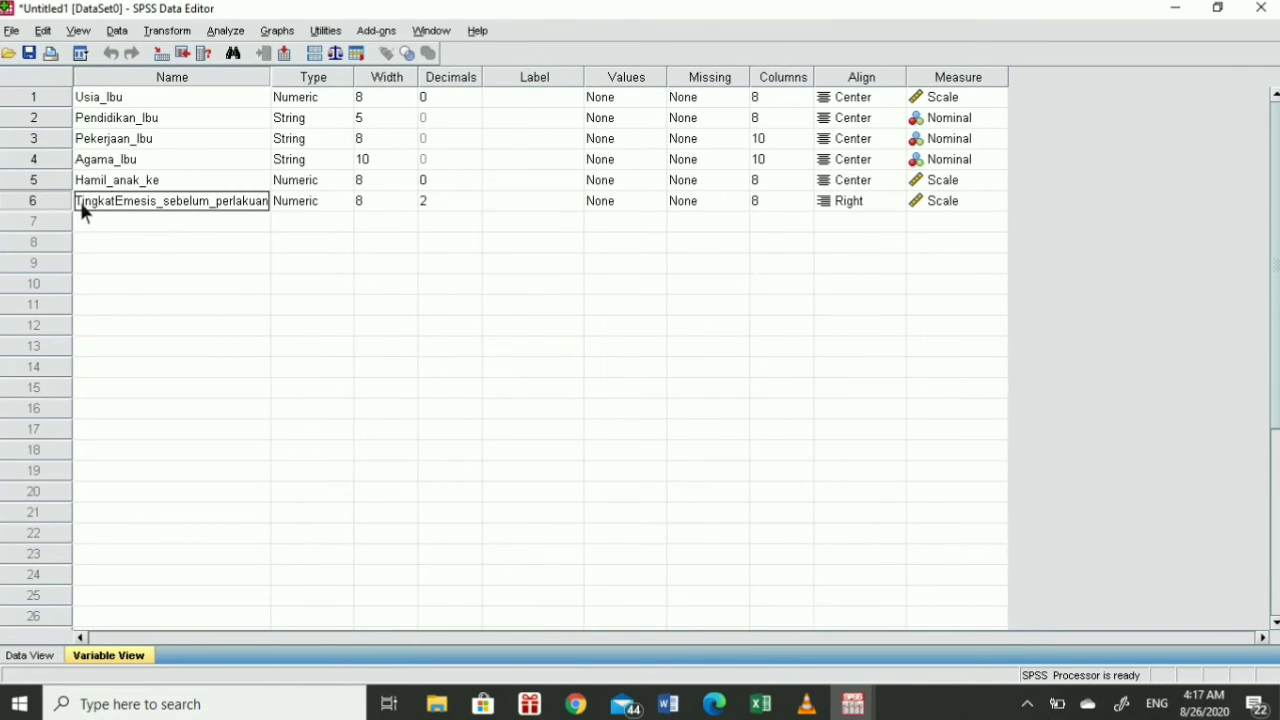
text(_)
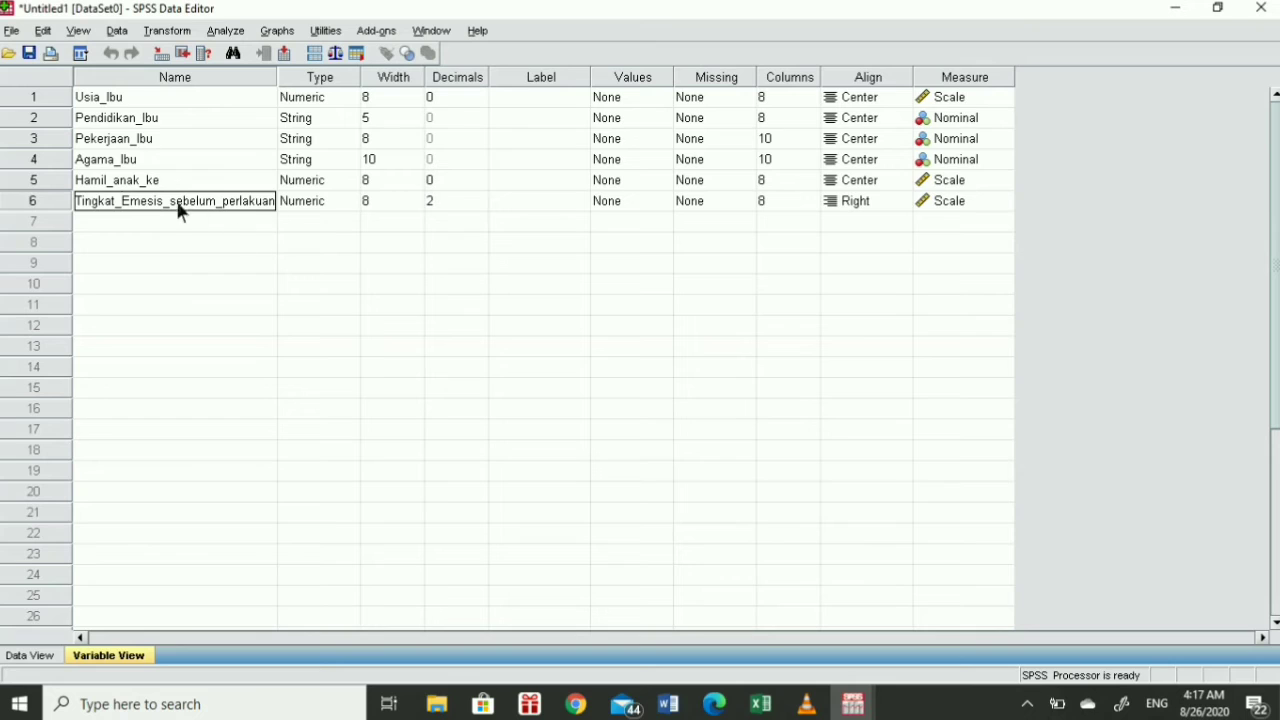
click(139, 203)
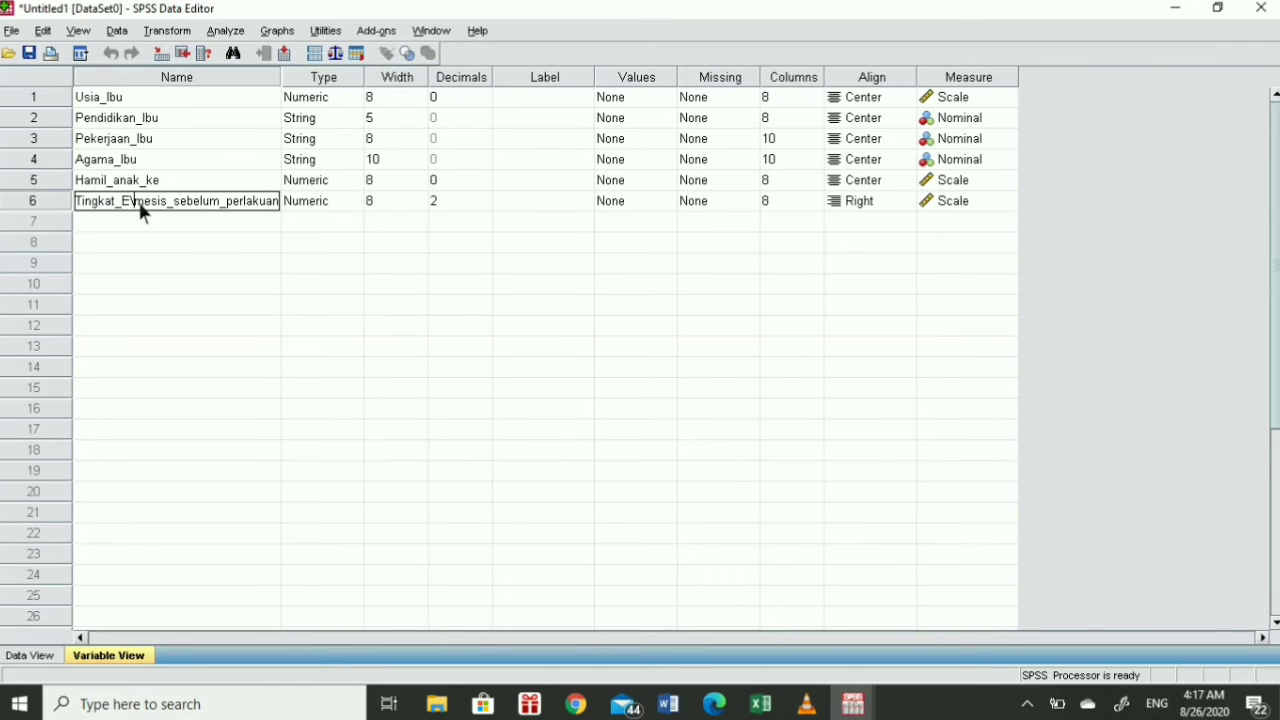
key(BackSpace)
text(e)
Set Tingkat_emesis_sebelum_perlakuan to 0 decimals and Center alignment, and check the column in Data View
click(459, 205)
click(486, 205)
click(486, 205)
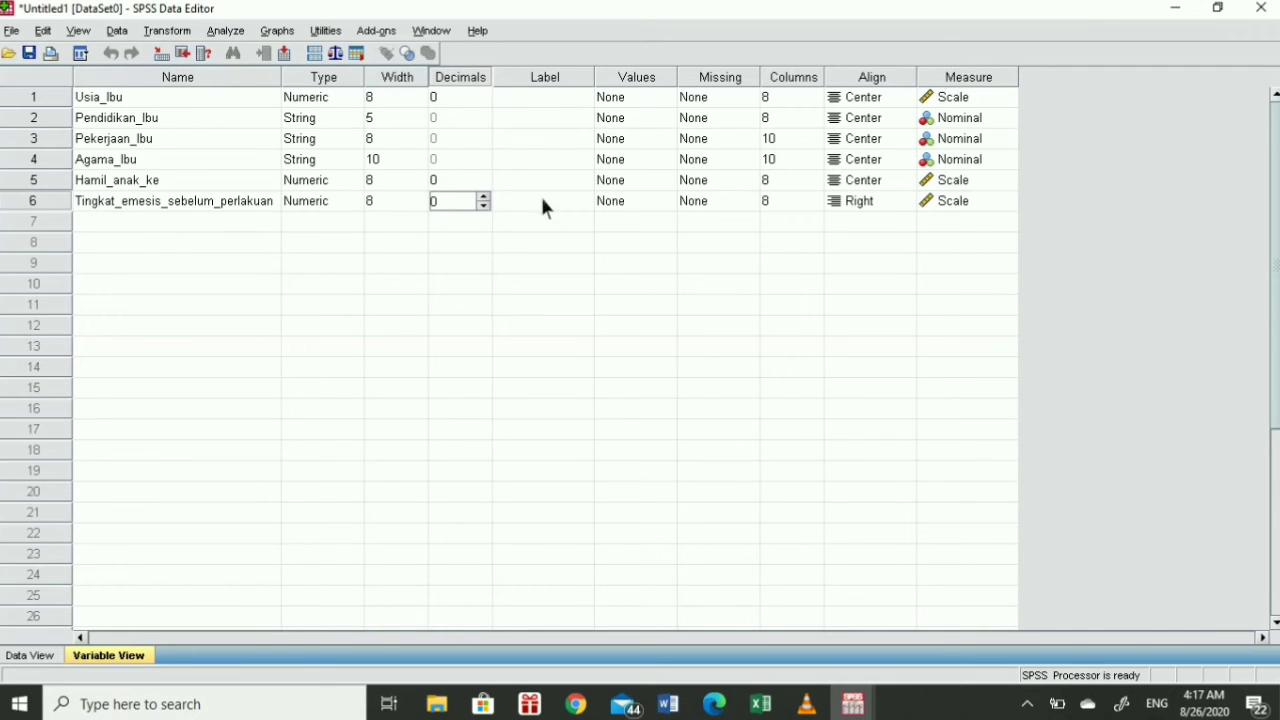
click(870, 203)
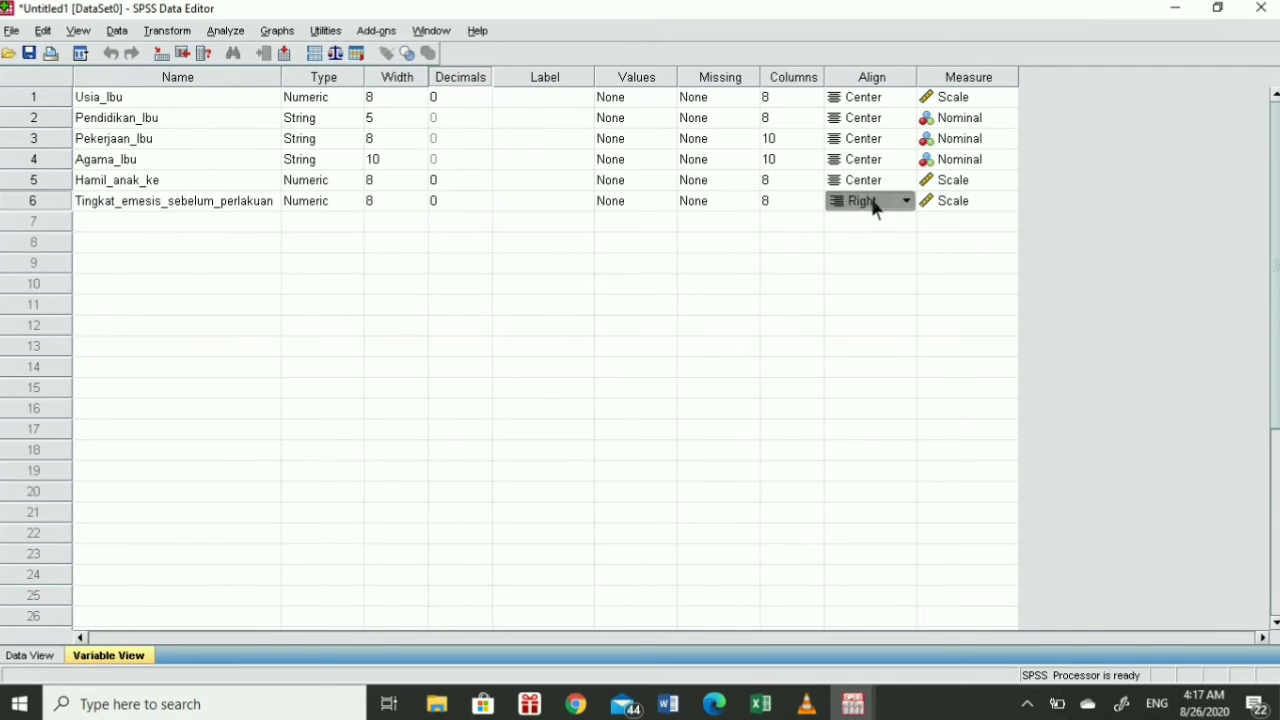
click(873, 203)
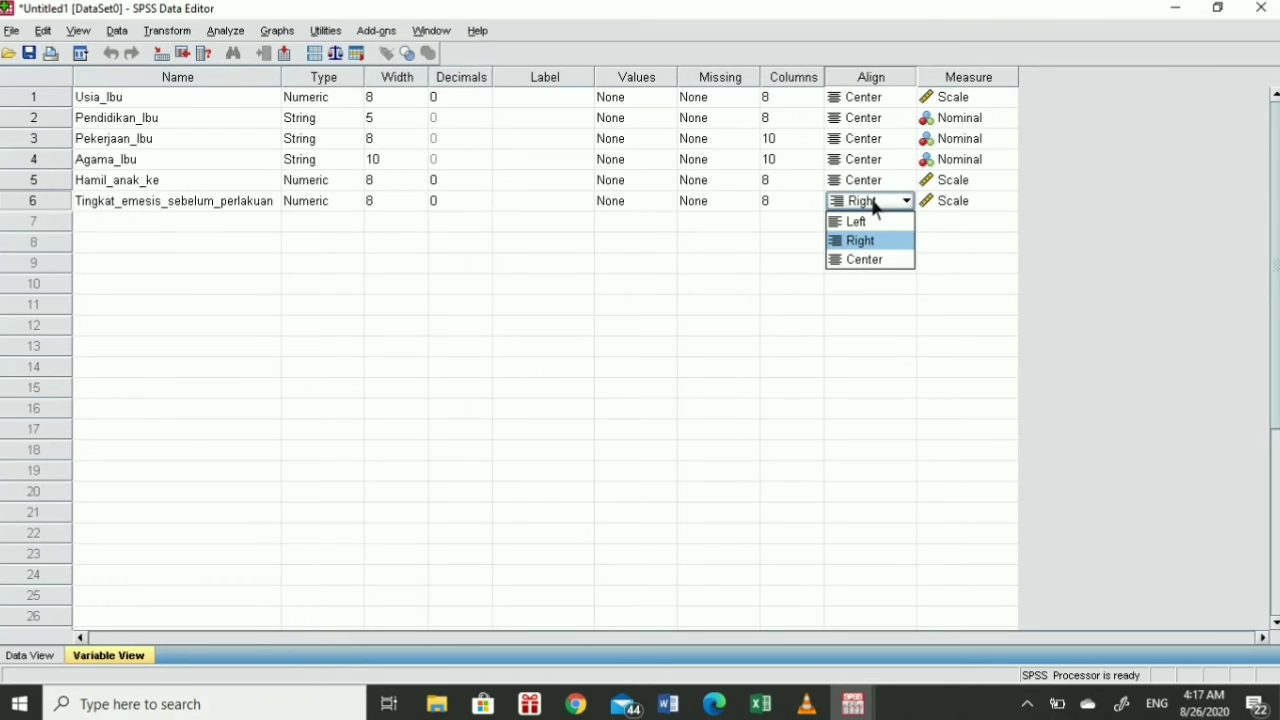
click(867, 262)
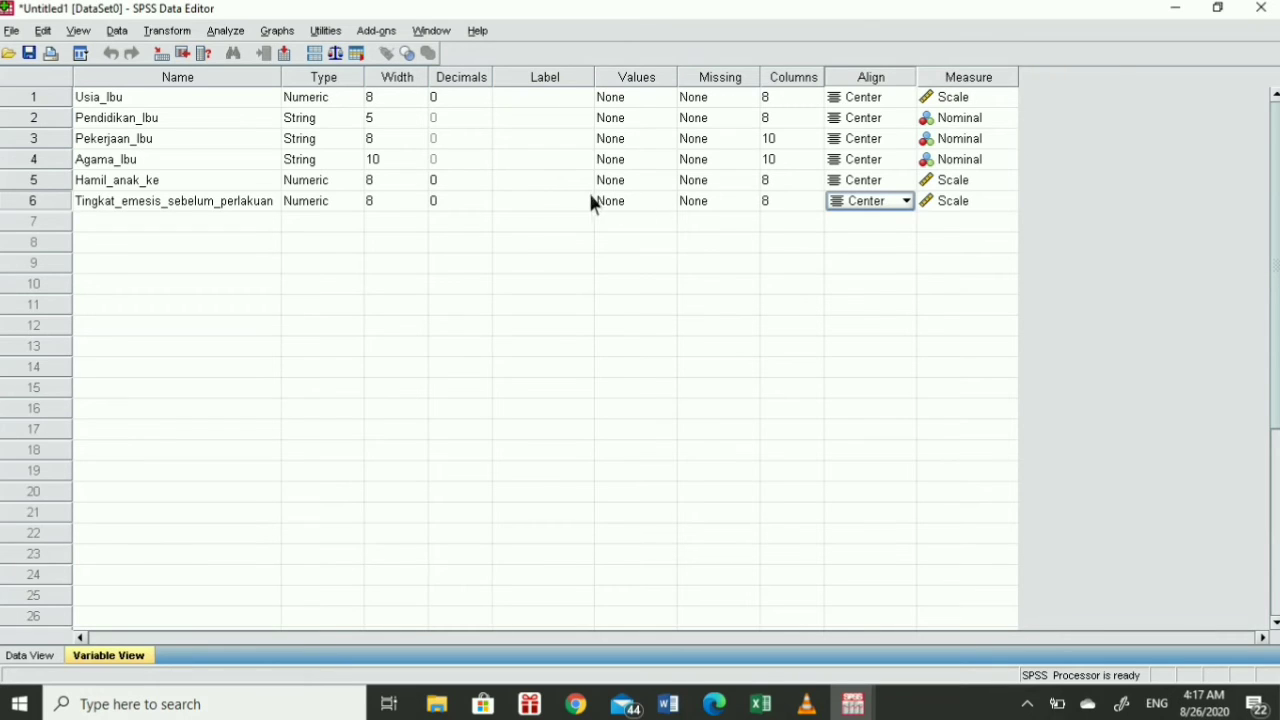
click(652, 202)
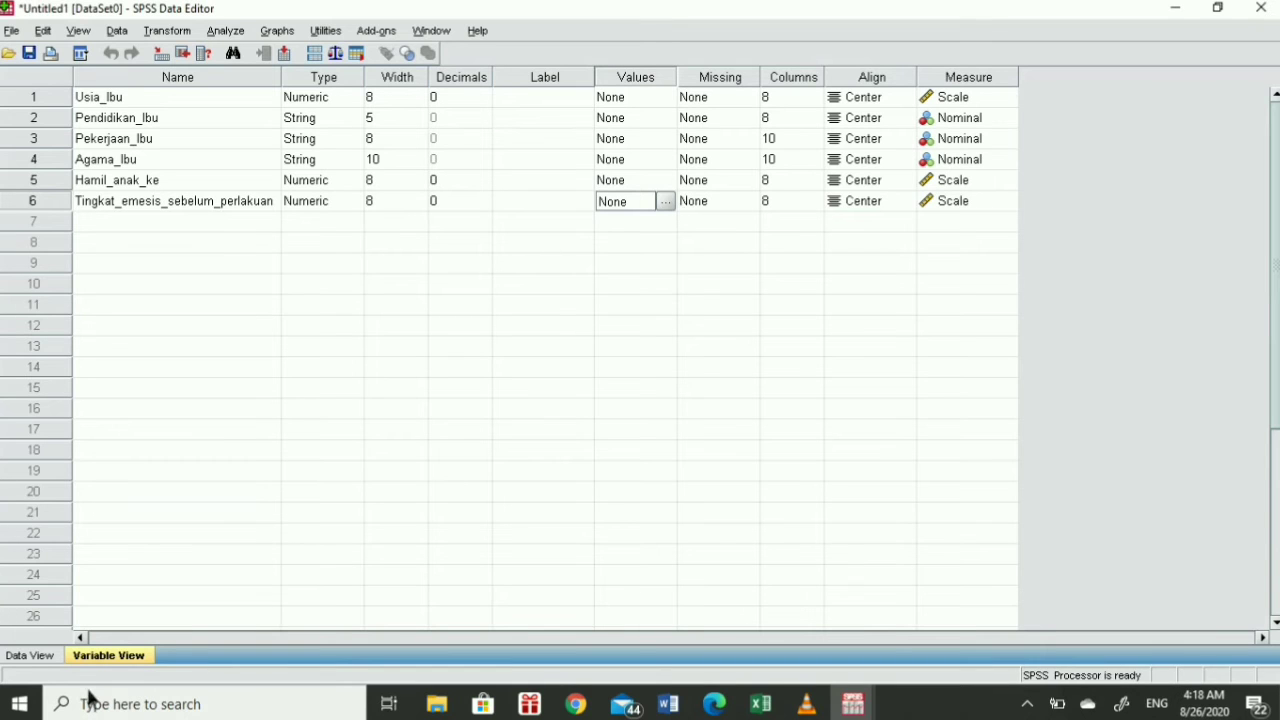
click(54, 656)
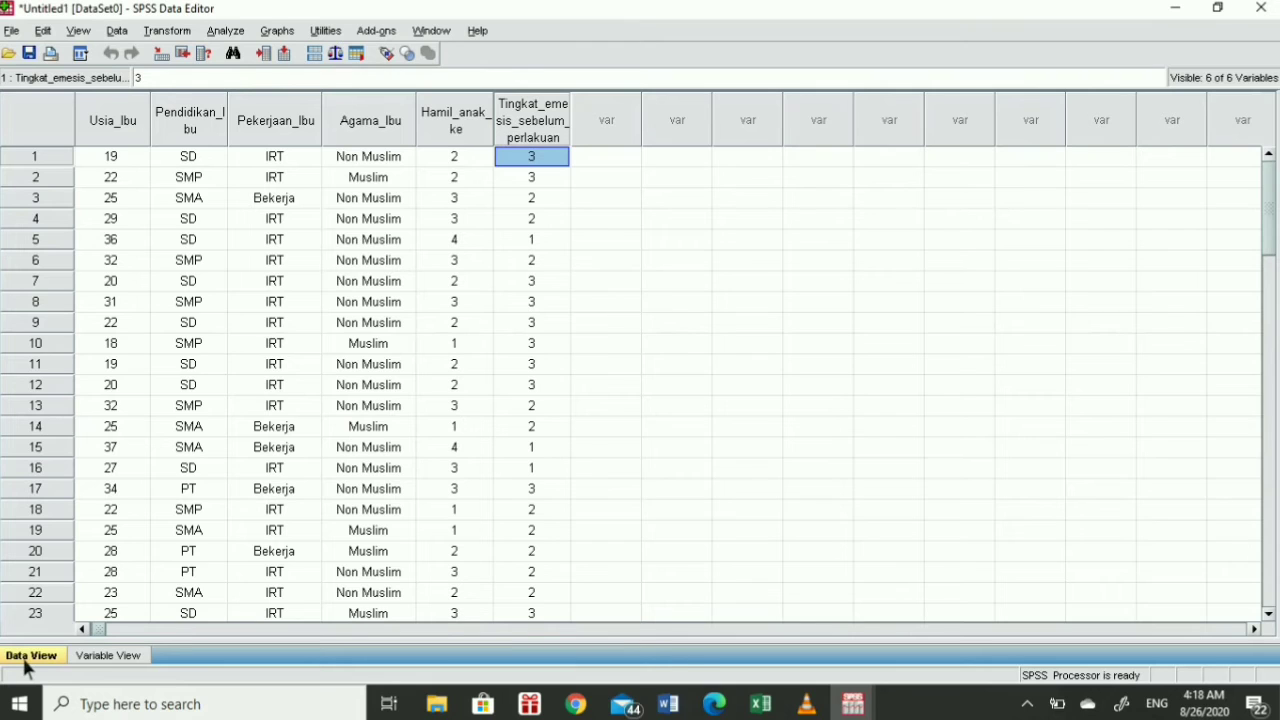
Open the value labels of Tingkat_emesis_sebelum_perlakuan in Variable View and add the label Emesis Berat for value 3
click(124, 657)
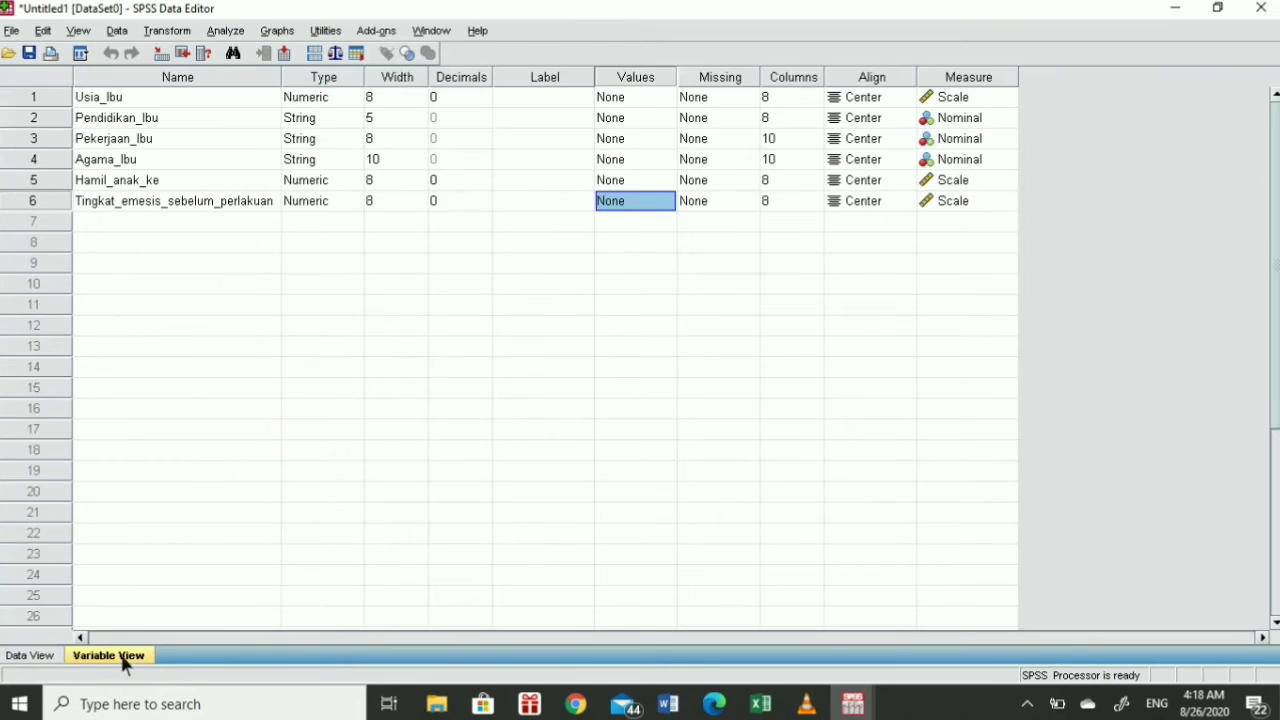
click(665, 204)
click(665, 203)
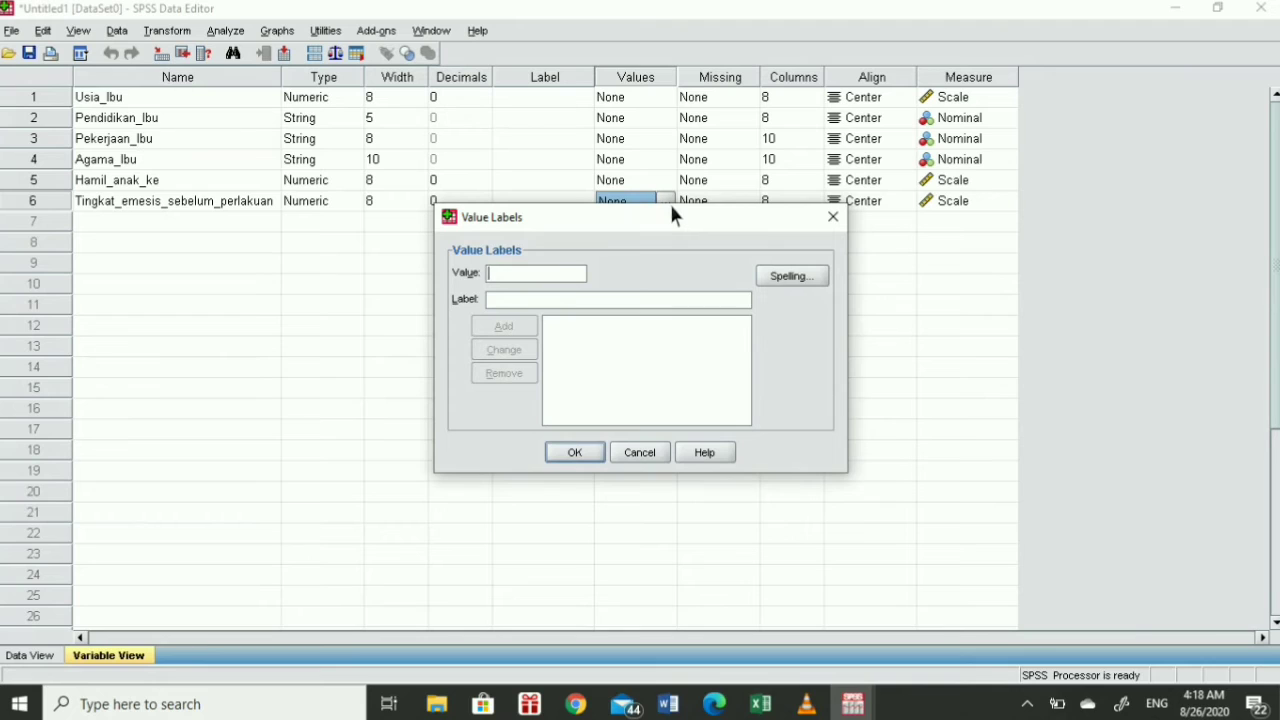
text(3)
text(B)
text(Emesis)
click(515, 327)
Add the label Emesis Sedang for value 2
text(2)
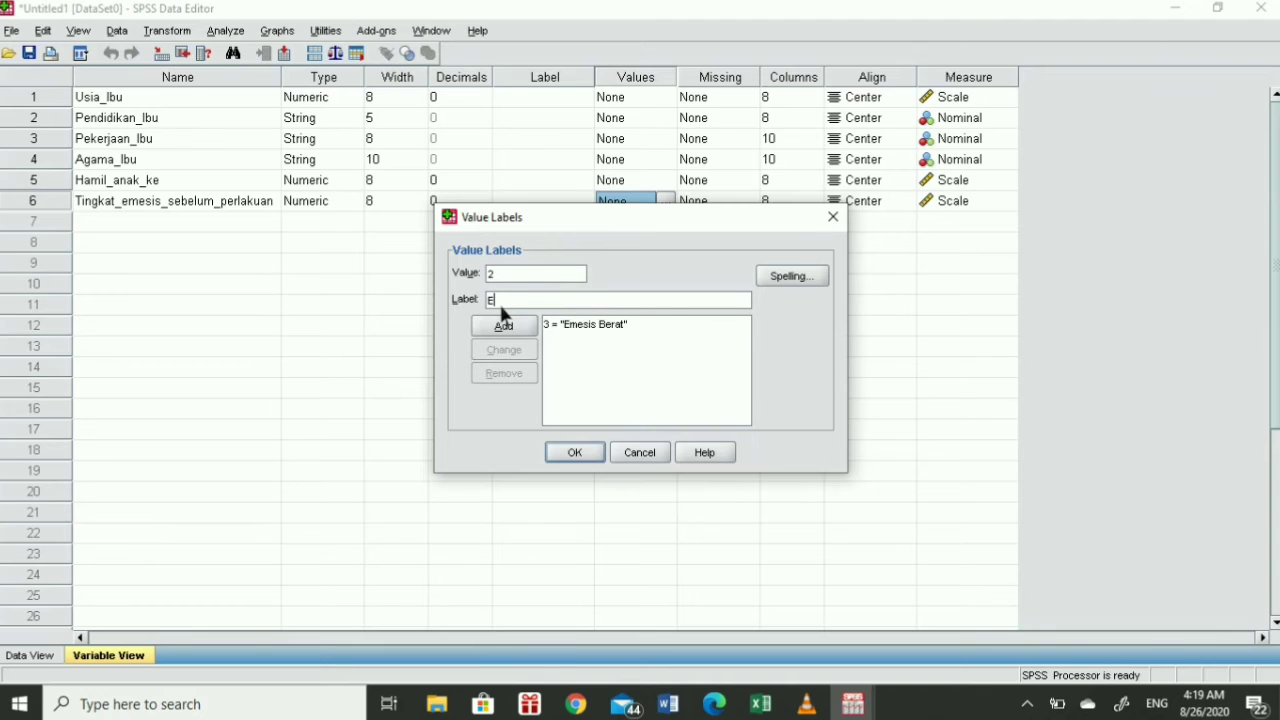
text(Emesis Sedang)
key(Return)
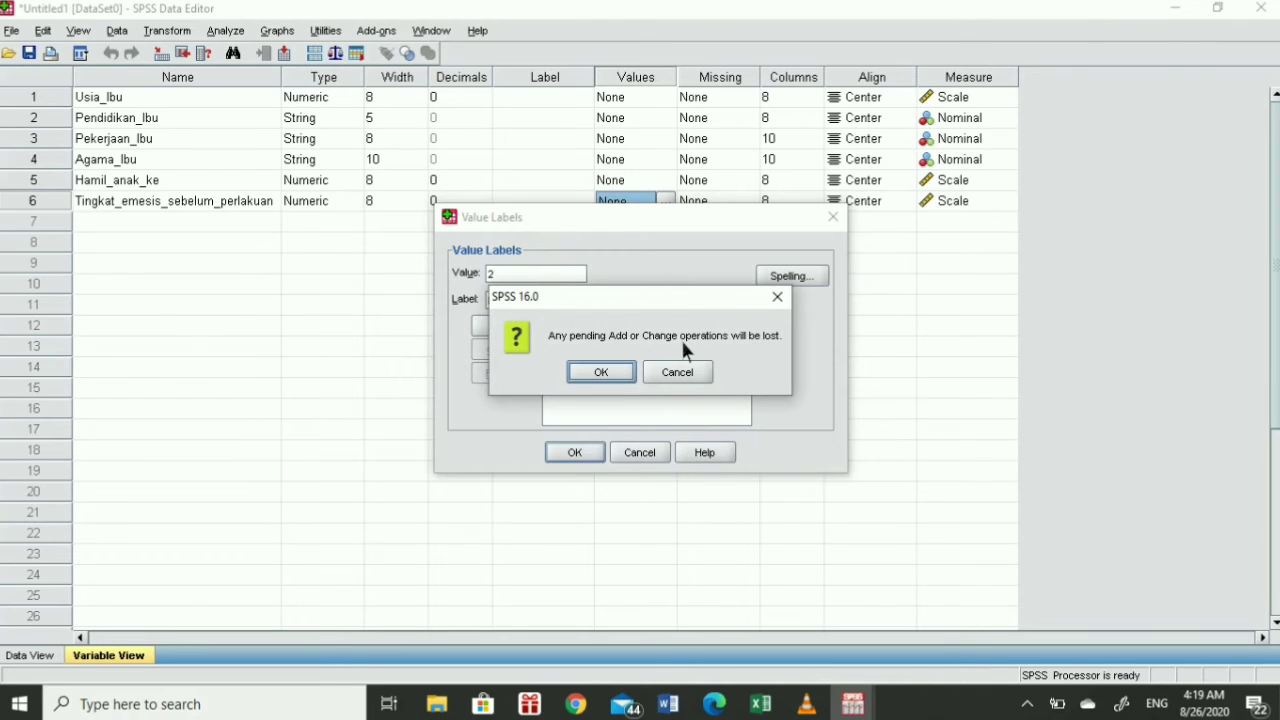
click(776, 297)
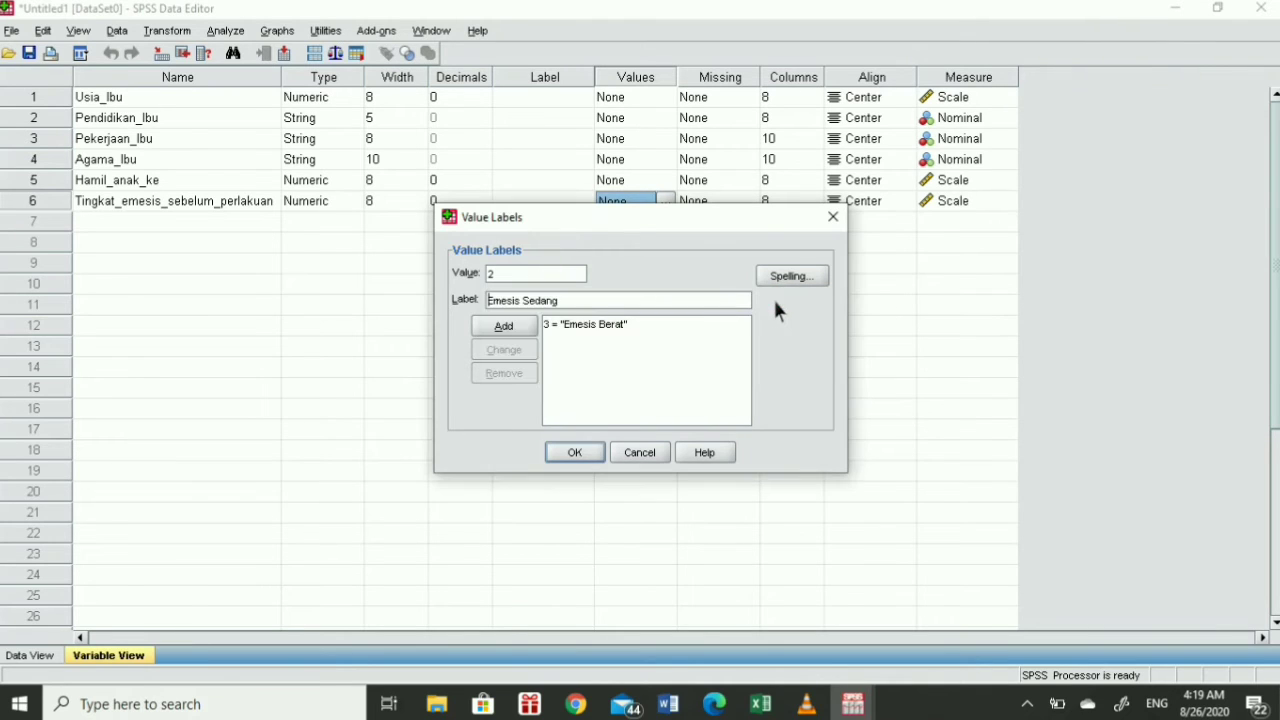
click(504, 326)
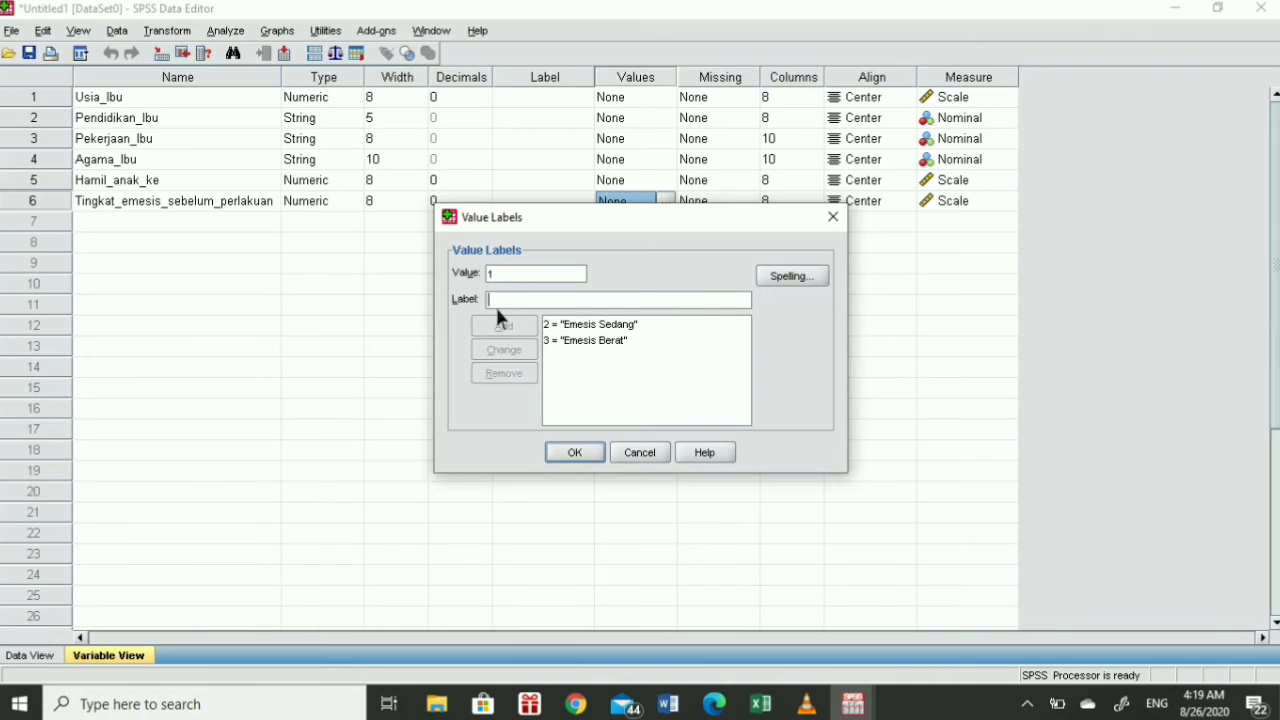
Add the label Eemesis Ringan for value 1
text(Eemesis ring)
key(BackSpace)
key(BackSpace)
key(BackSpace)
key(BackSpace)
text(Ringan)
click(533, 331)
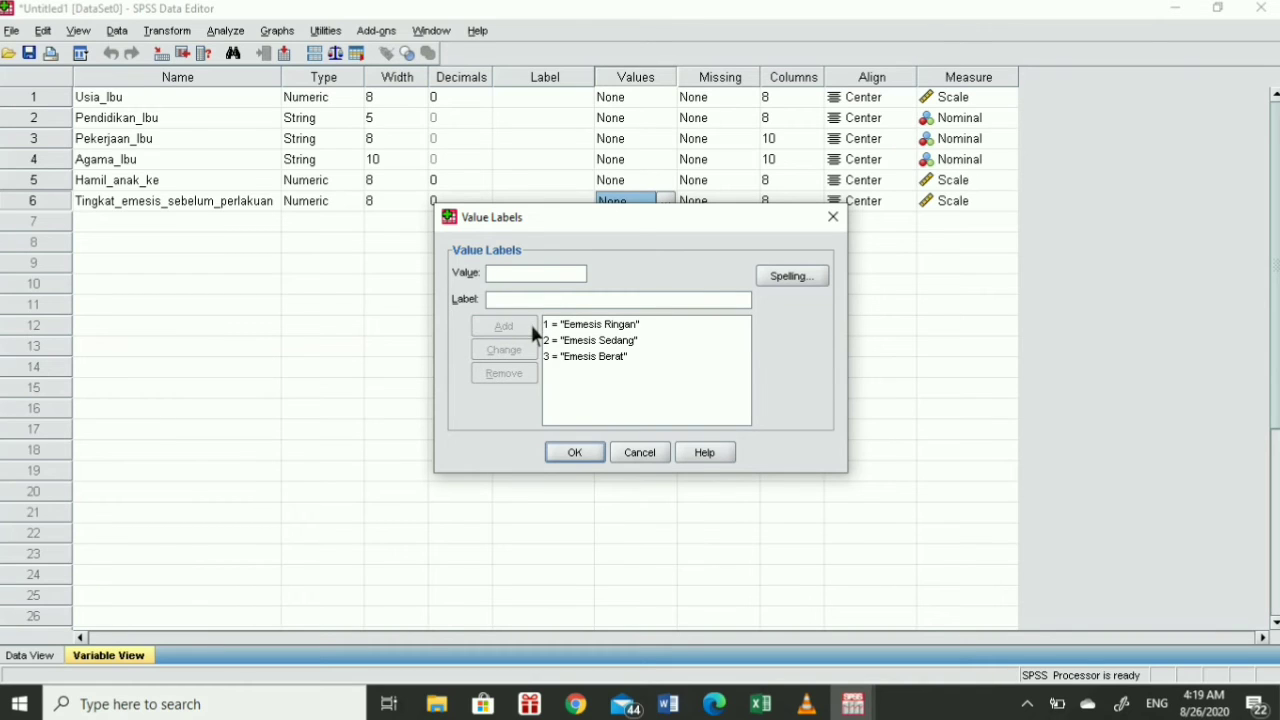
Apply the value labels, and copy the coded post-treatment emesis levels J5:J72 from the Rekap + Kode sheet in Excel
click(575, 452)
click(760, 704)
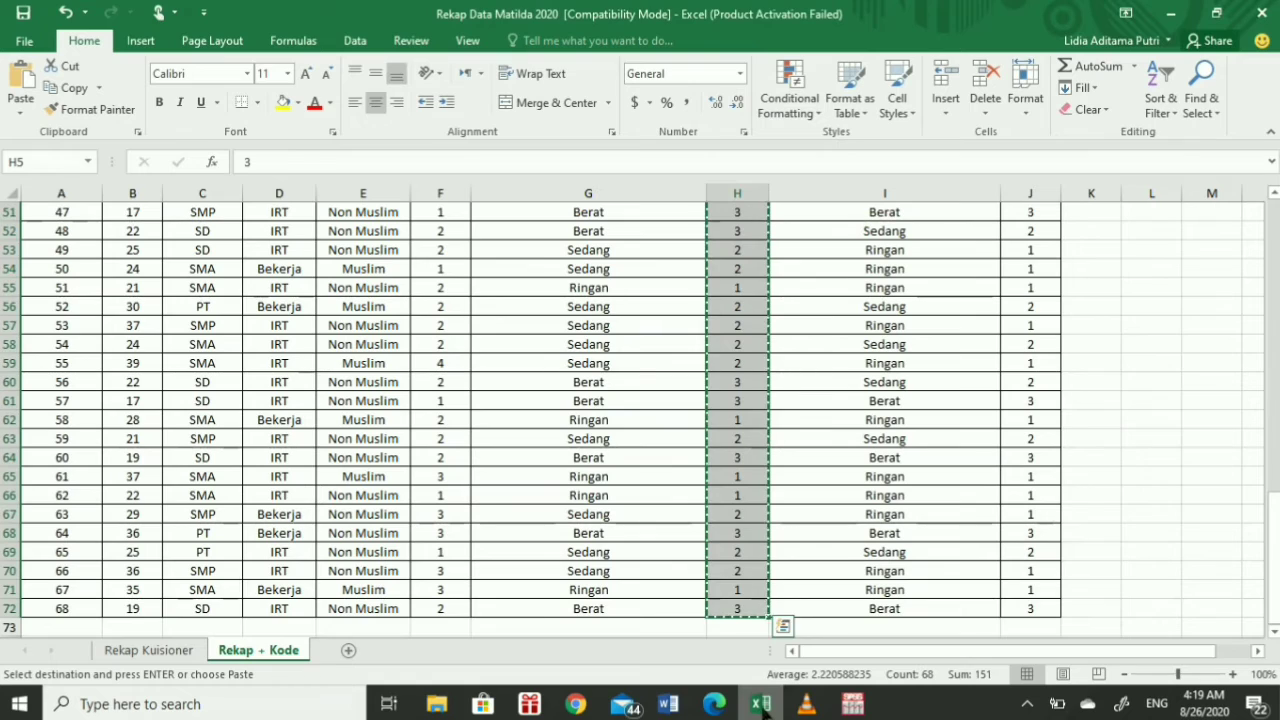
scroll(1251, 246, up, 17)
drag(1043, 329, 1025, 608)
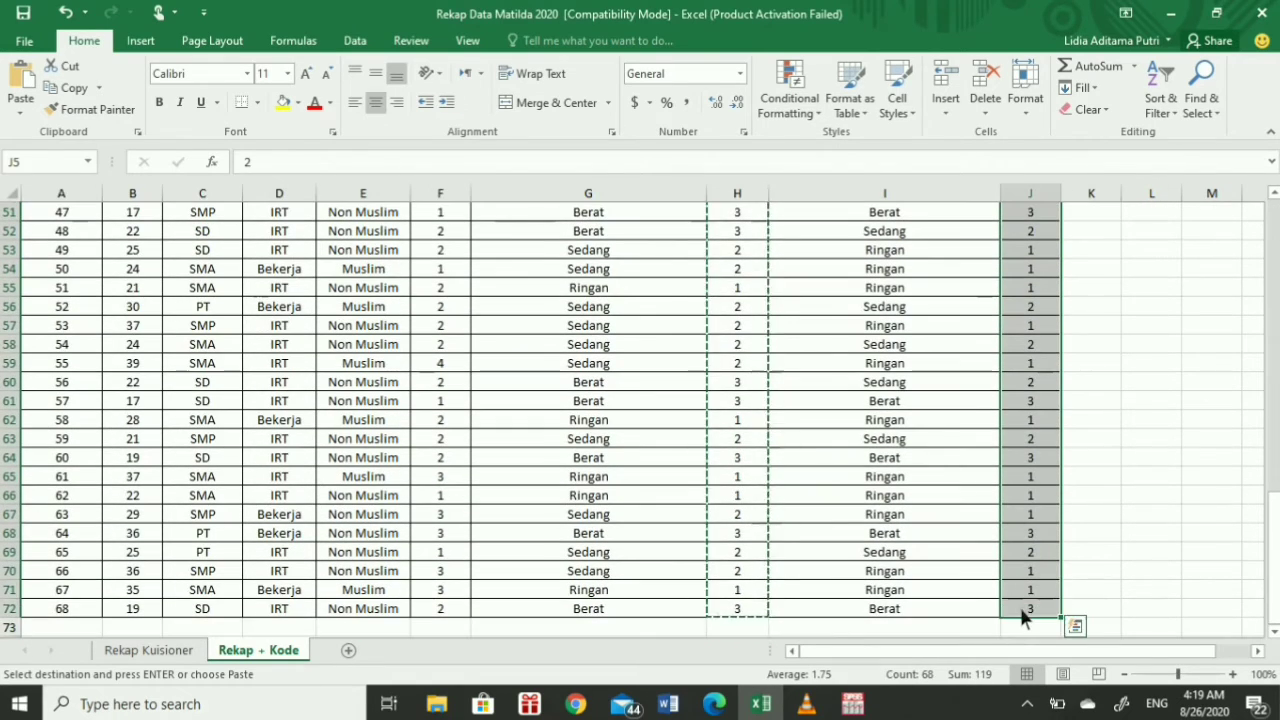
key(ctrl+c)
Switch back to SPSS and paste the copied codes into the first empty column of Data View, starting at row 1
mouse_move(852, 704)
click(975, 630)
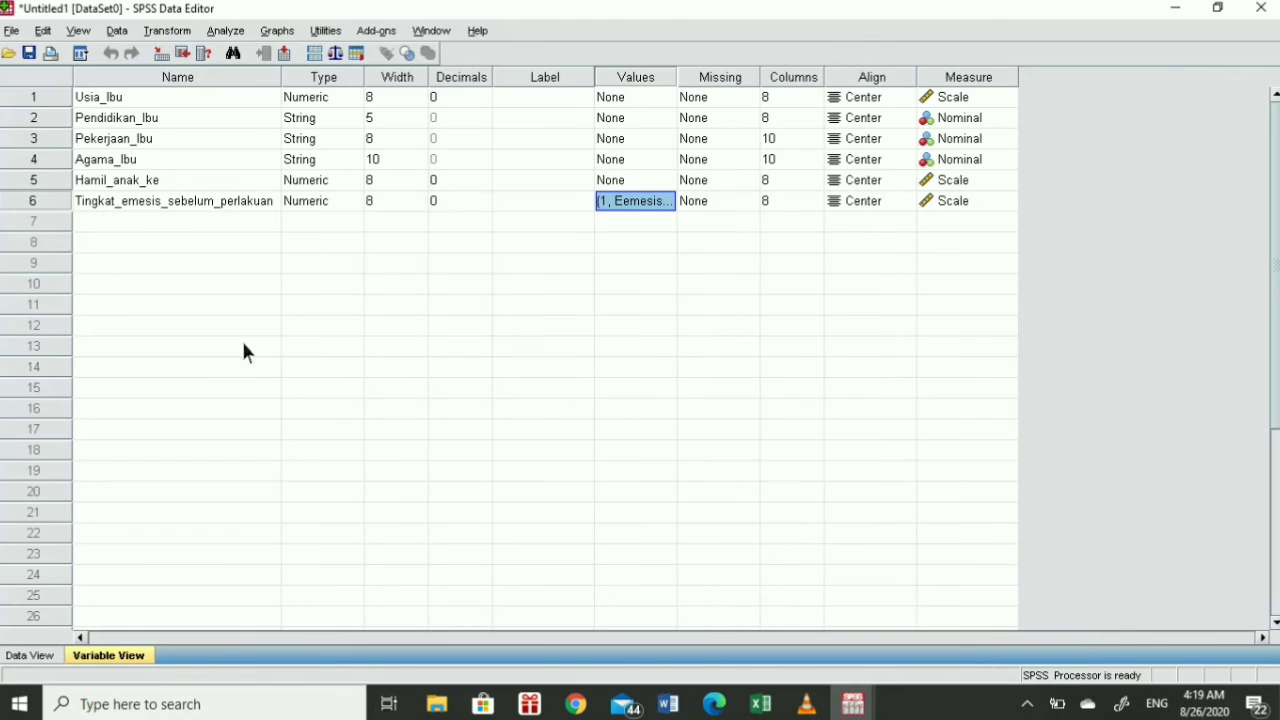
click(176, 222)
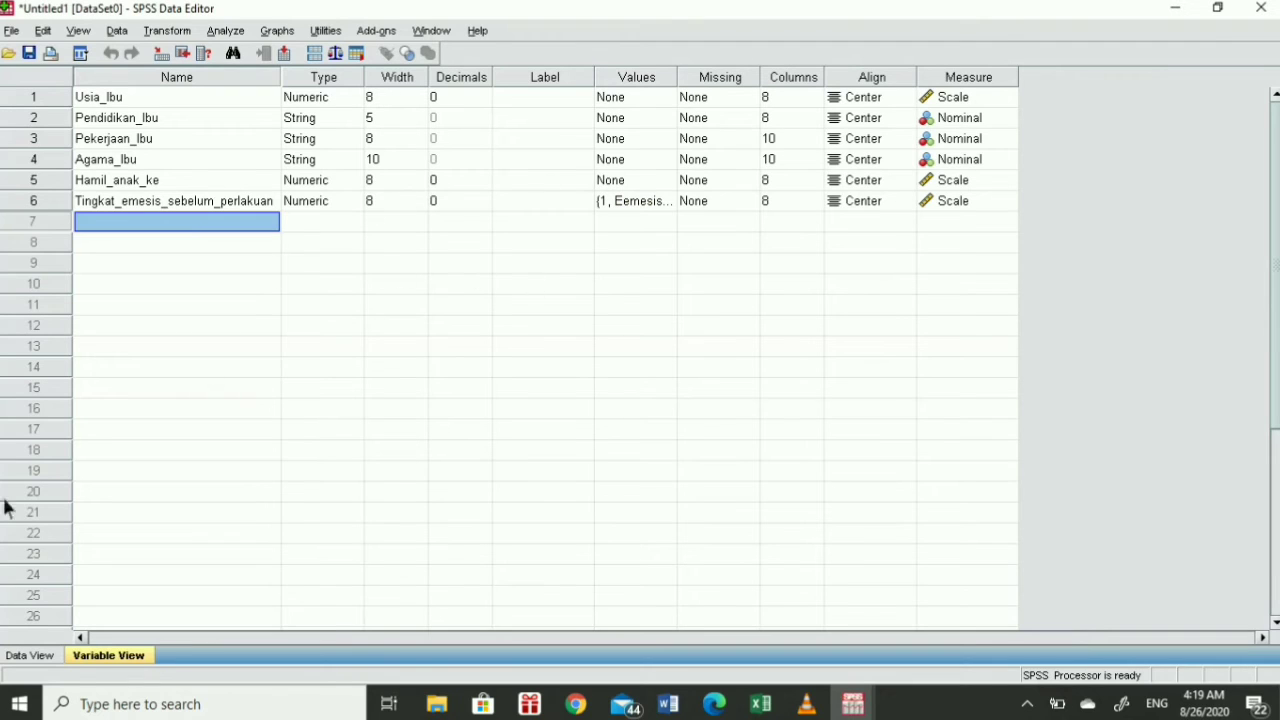
click(30, 655)
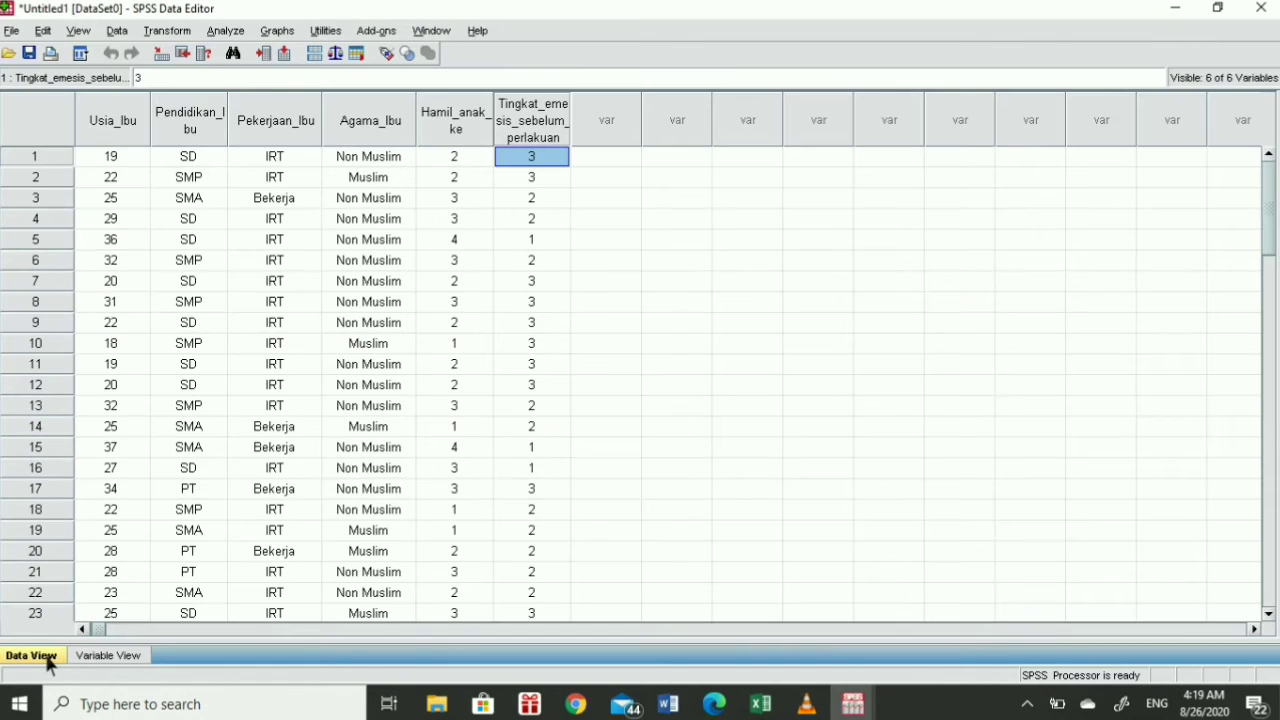
click(625, 160)
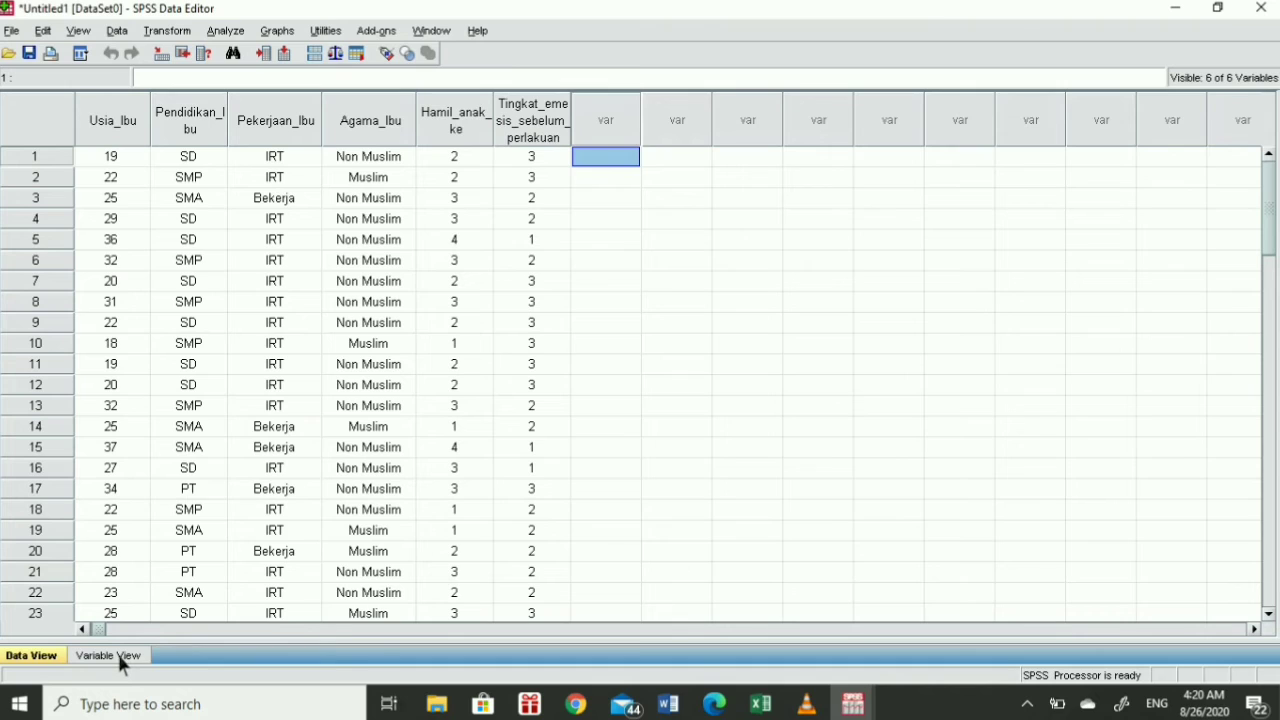
key(ctrl+v)
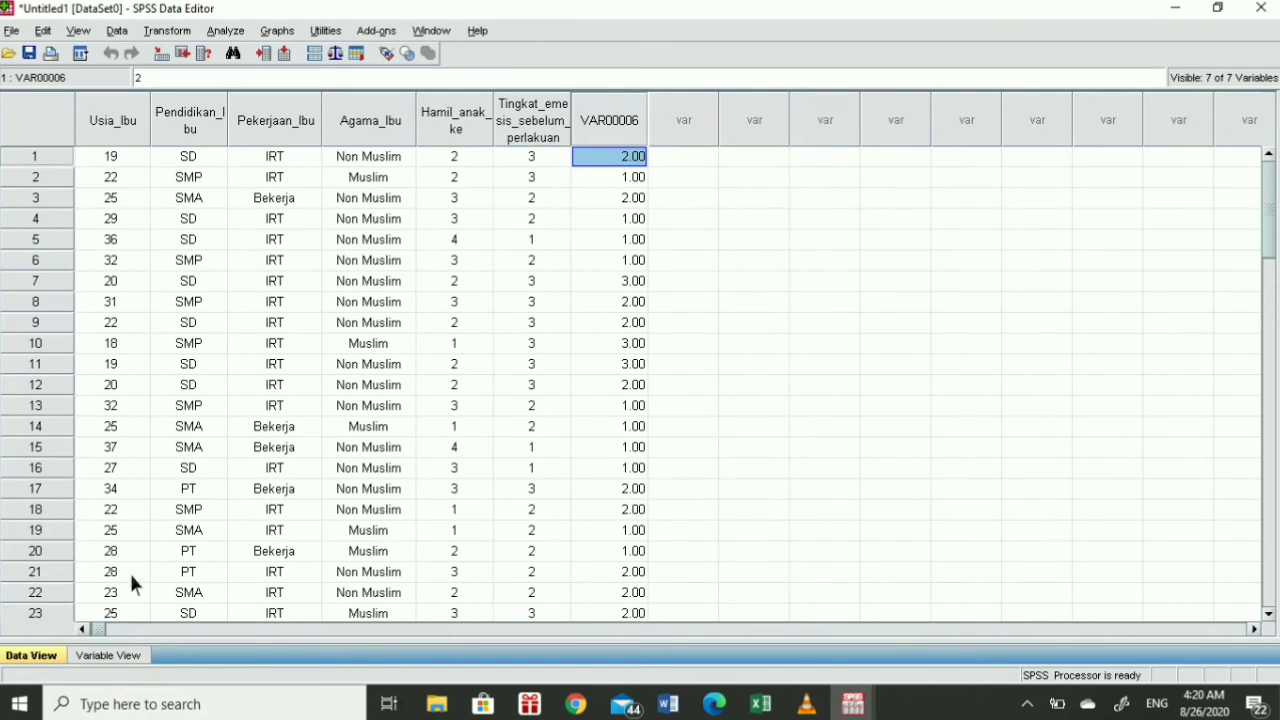
Rename the seventh variable as Tingkat_emesis_setelah_perlakuan in Variable View
click(130, 658)
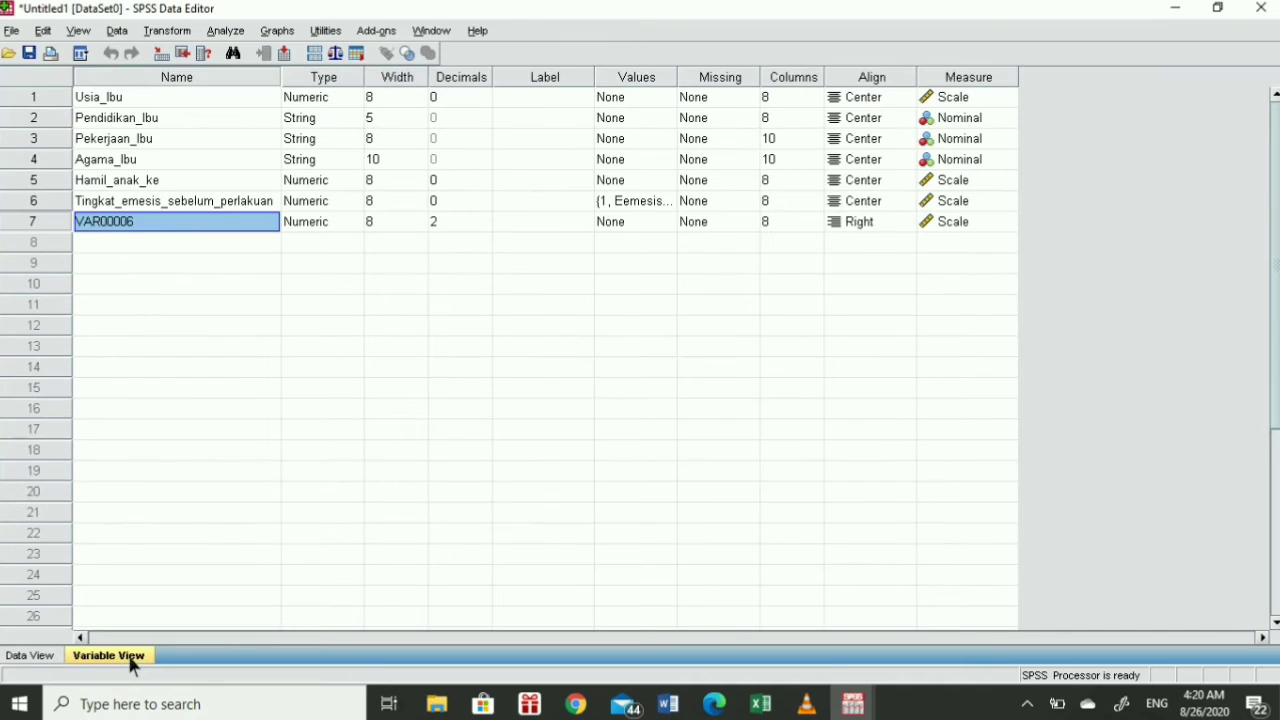
double_click(171, 228)
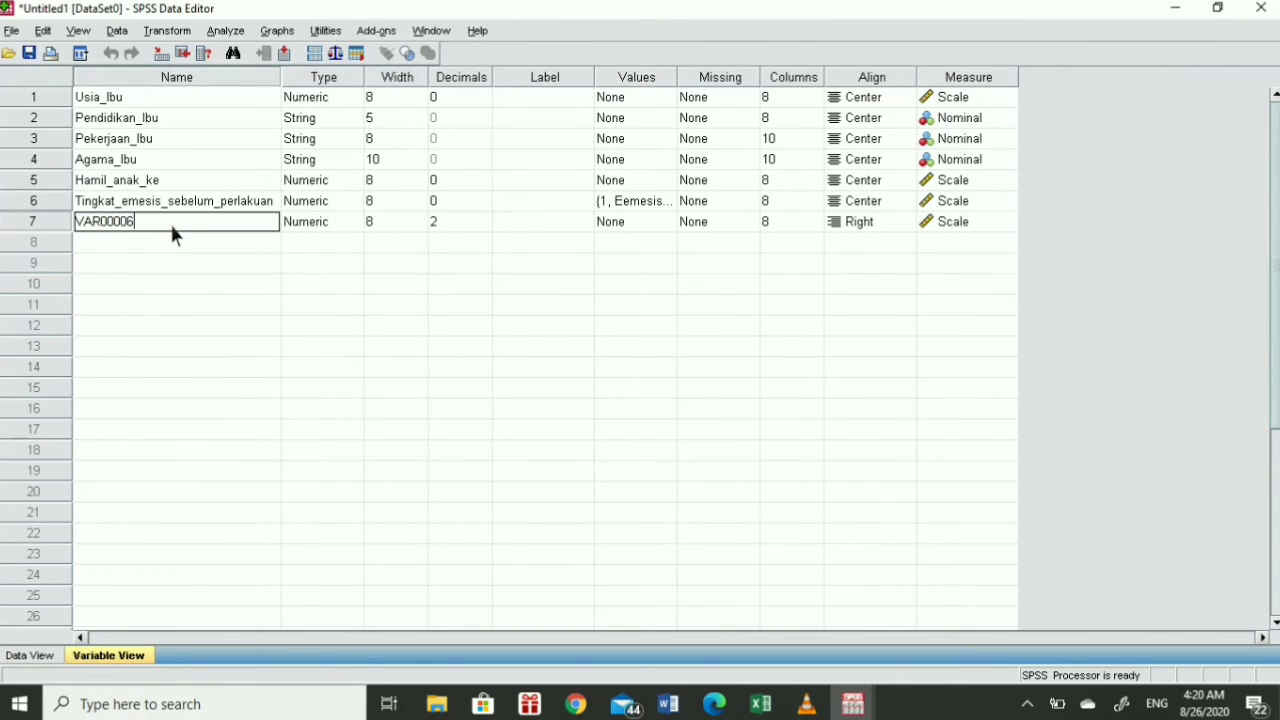
drag(171, 233, 5, 235)
key(BackSpace)
text(Tingkat_emesis_setelah_)
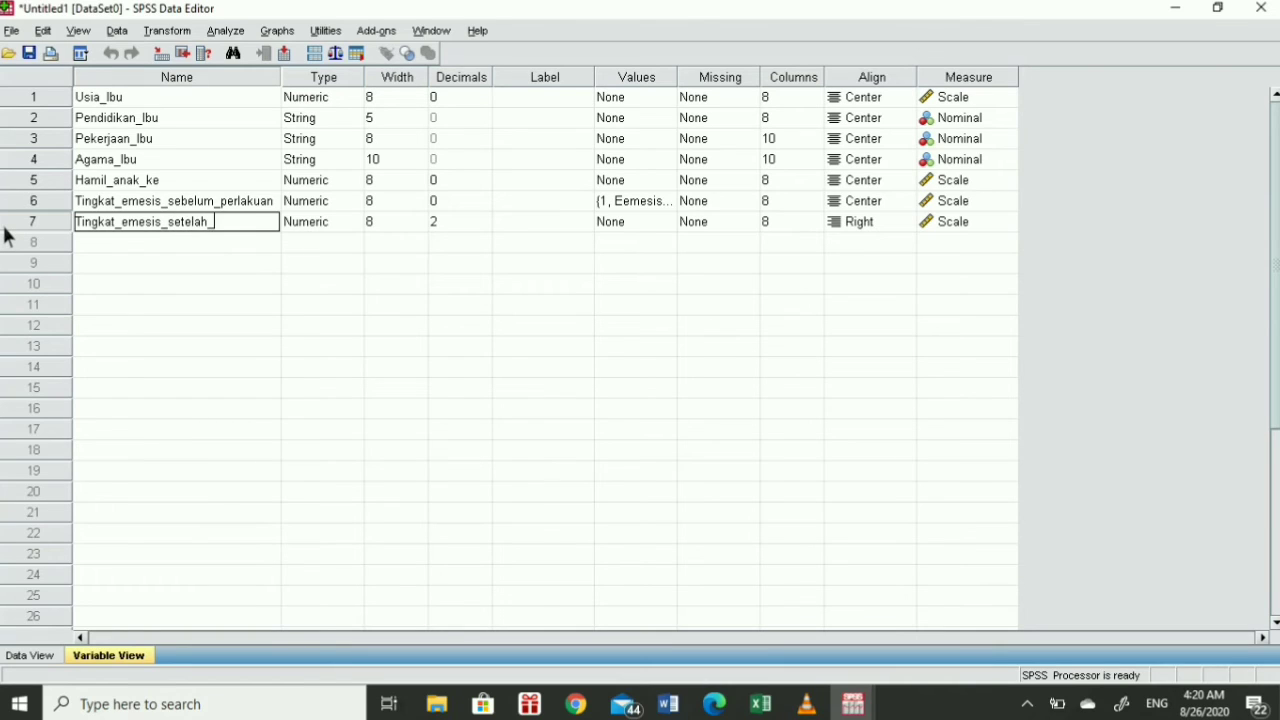
text(perlakuan)
Set Tingkat_emesis_setelah_perlakuan to 0 decimals and Center alignment
click(483, 223)
click(488, 226)
click(488, 226)
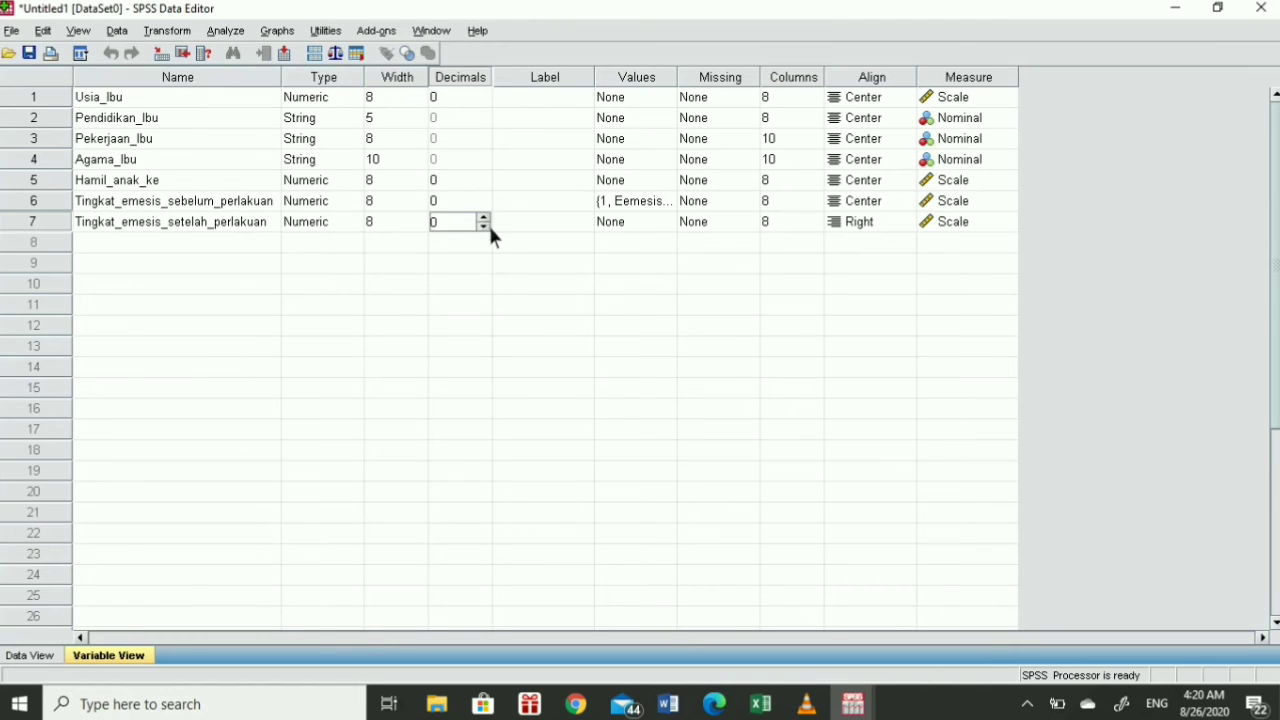
click(866, 228)
click(905, 223)
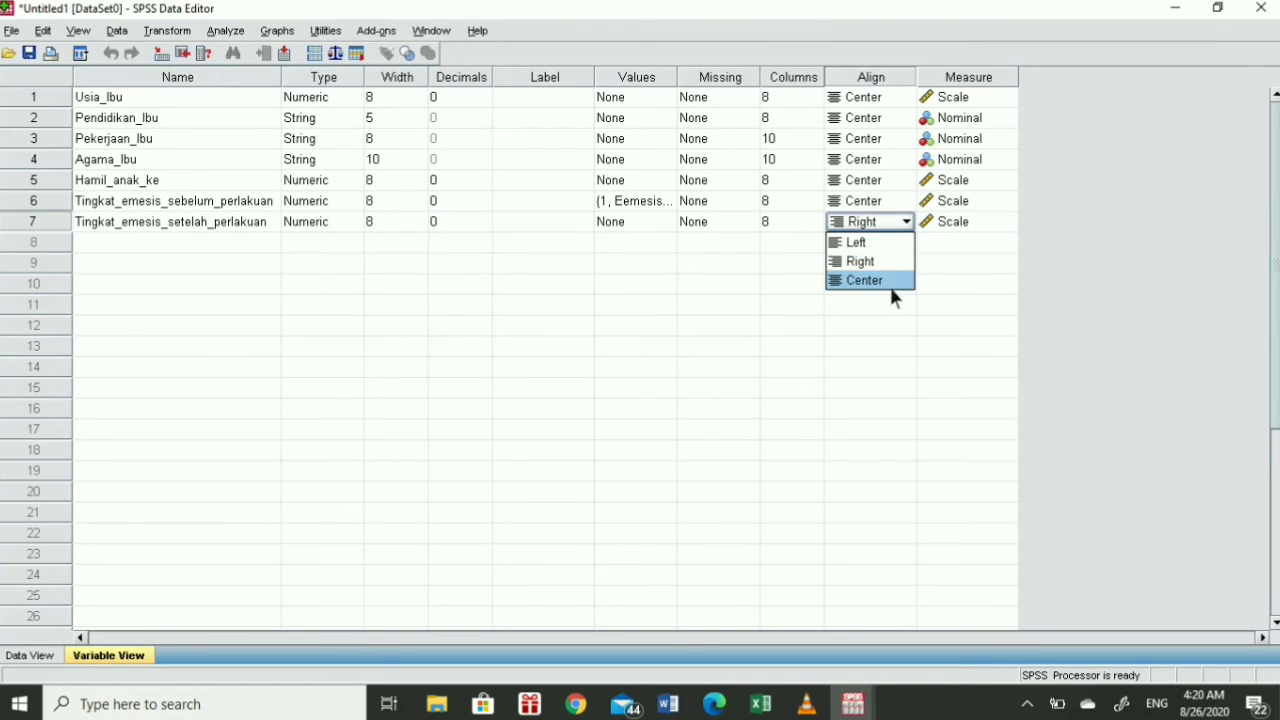
click(891, 285)
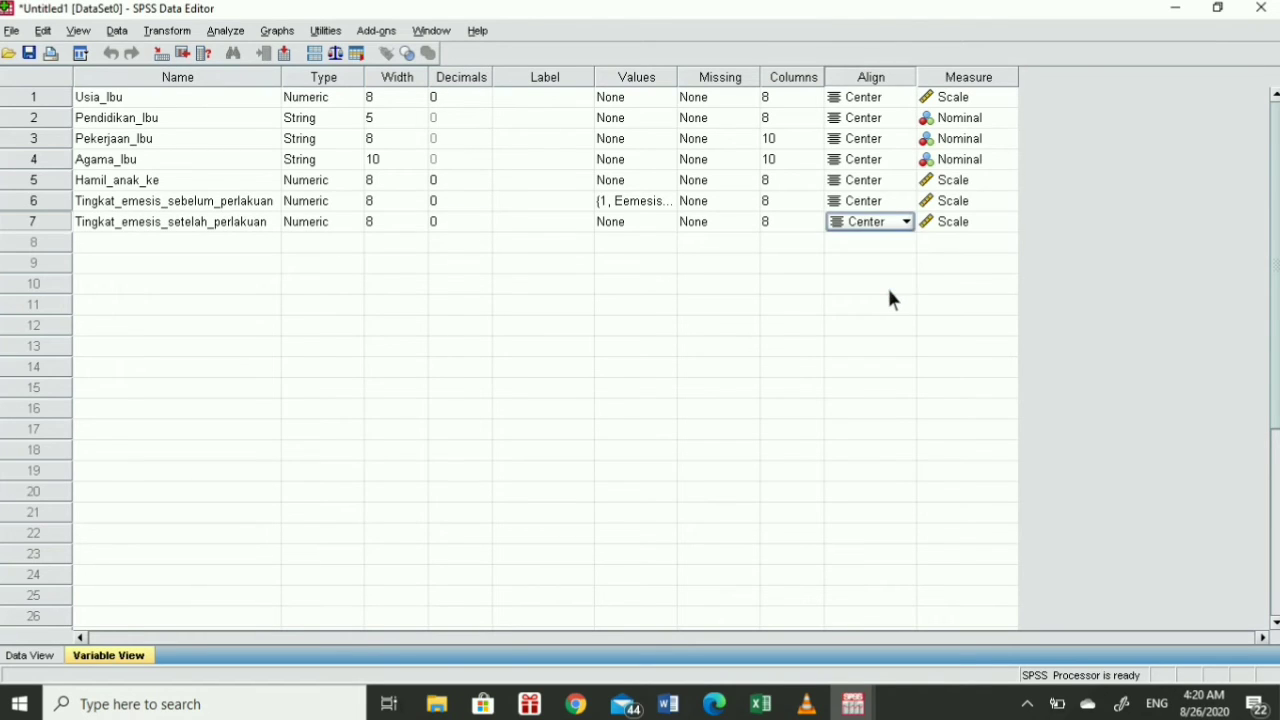
Open the value labels of Tingkat_emesis_setelah_perlakuan and add the label Eemesis Berat for value 3
click(668, 221)
click(669, 221)
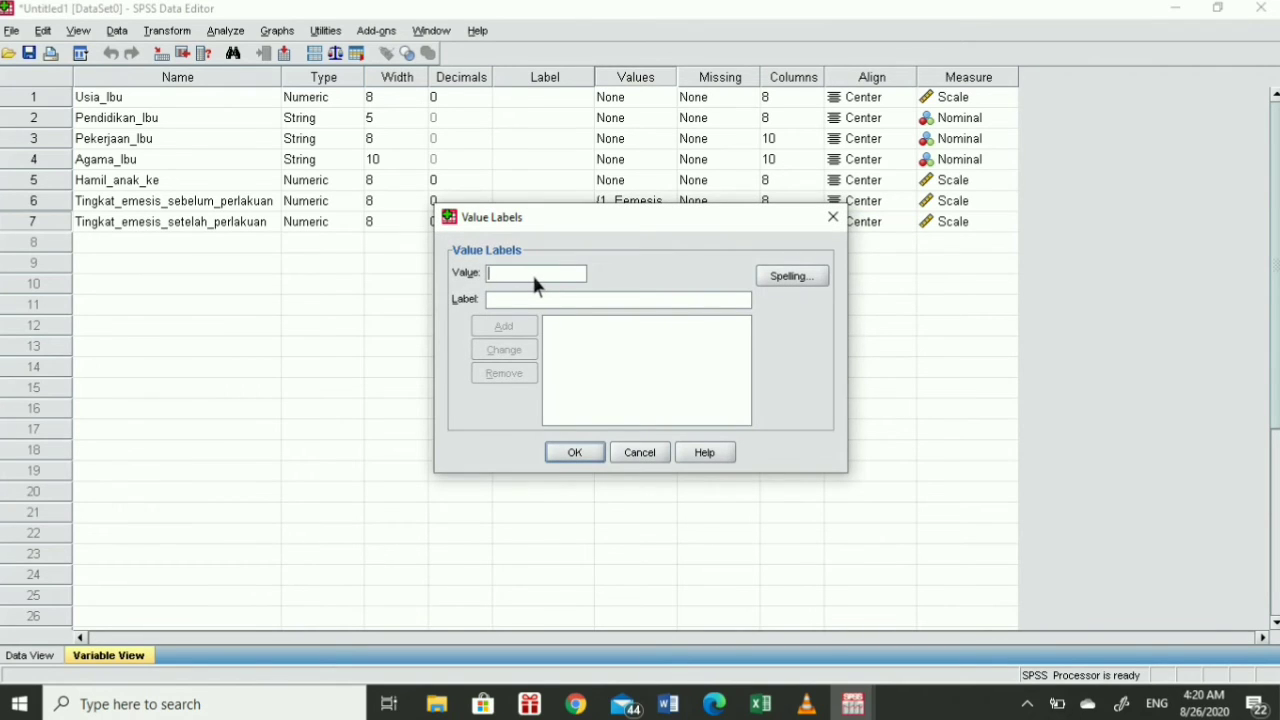
text(3)
text(emesis B)
text(erat)
click(518, 325)
Correct the spelling of the label for value 3 to Emesis Berat
text(2)
click(618, 325)
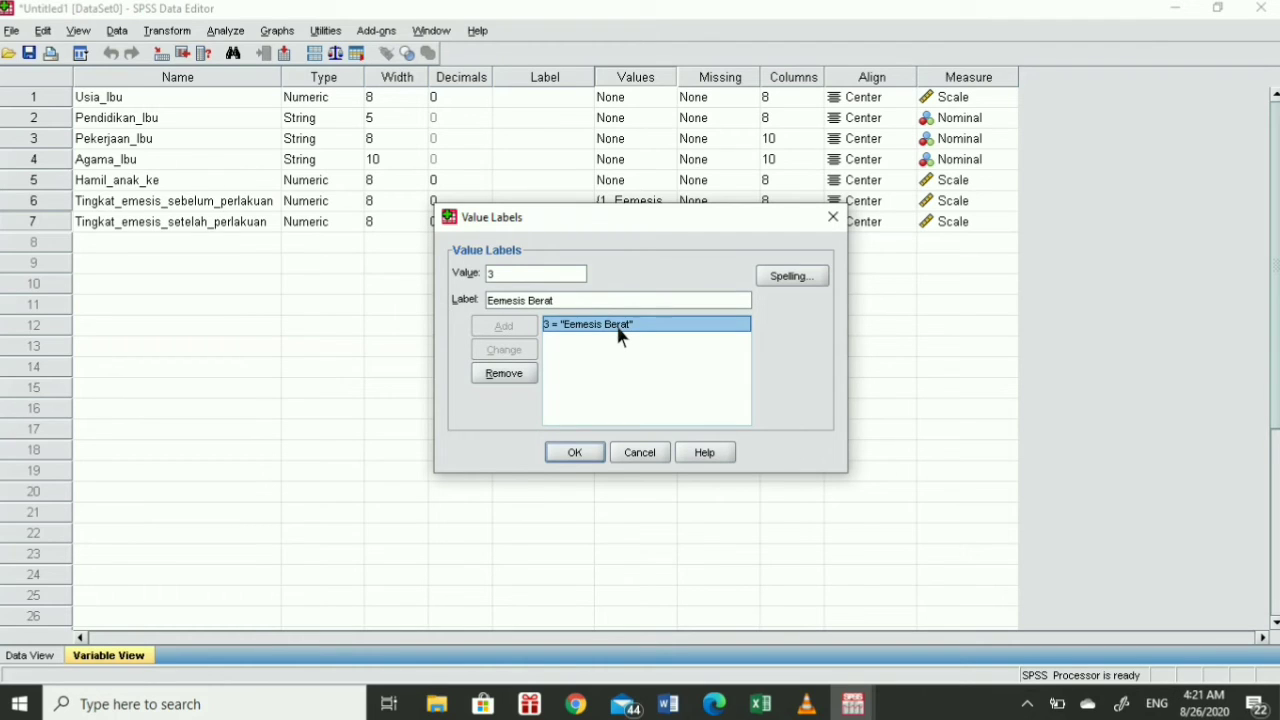
click(504, 301)
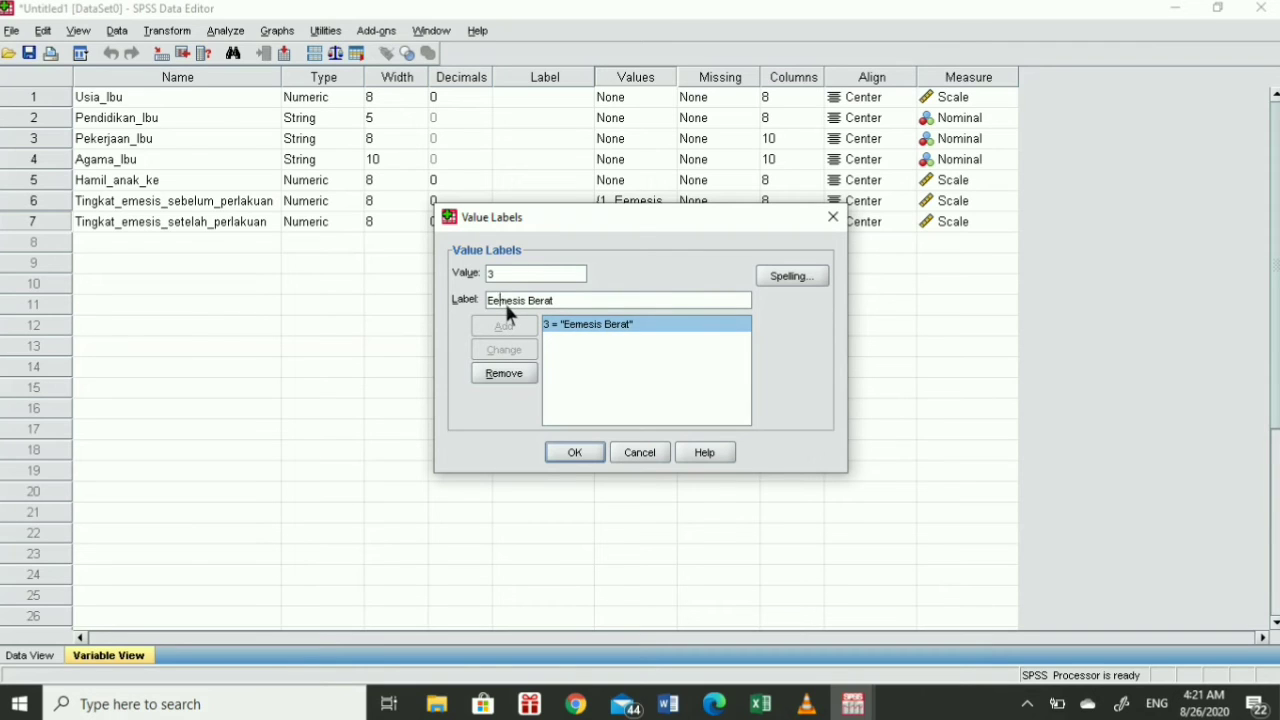
key(BackSpace)
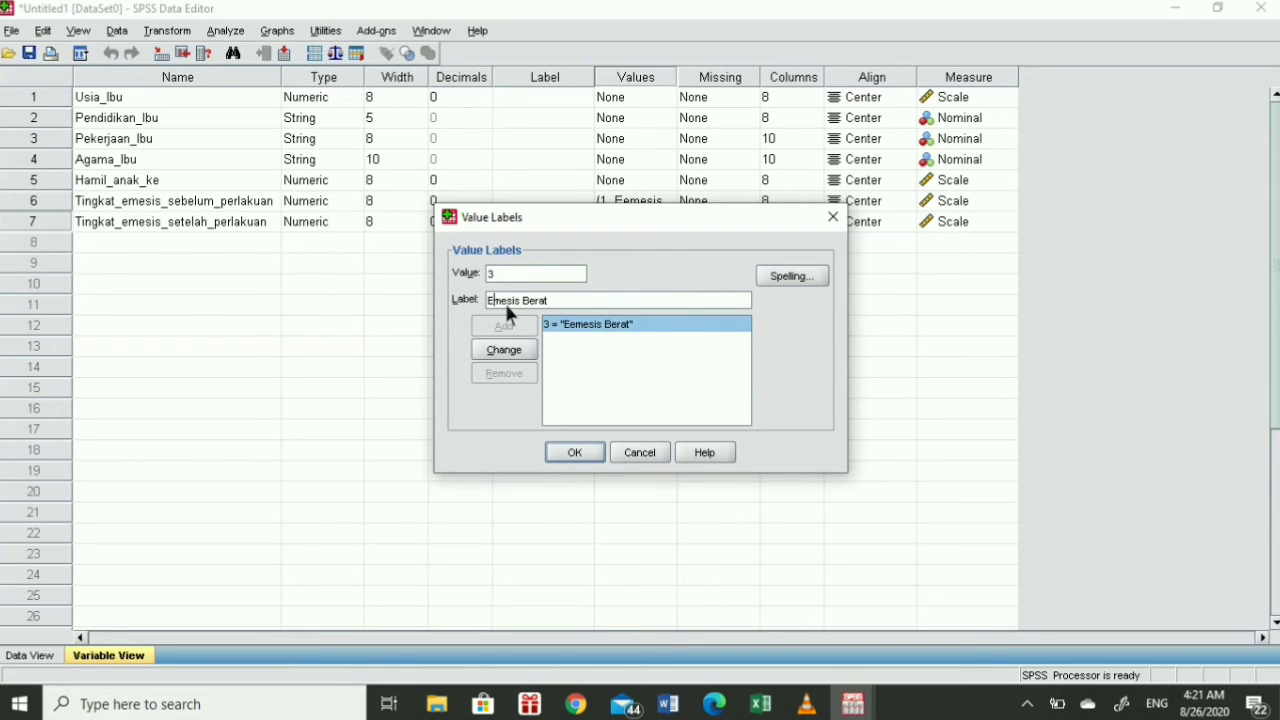
click(516, 349)
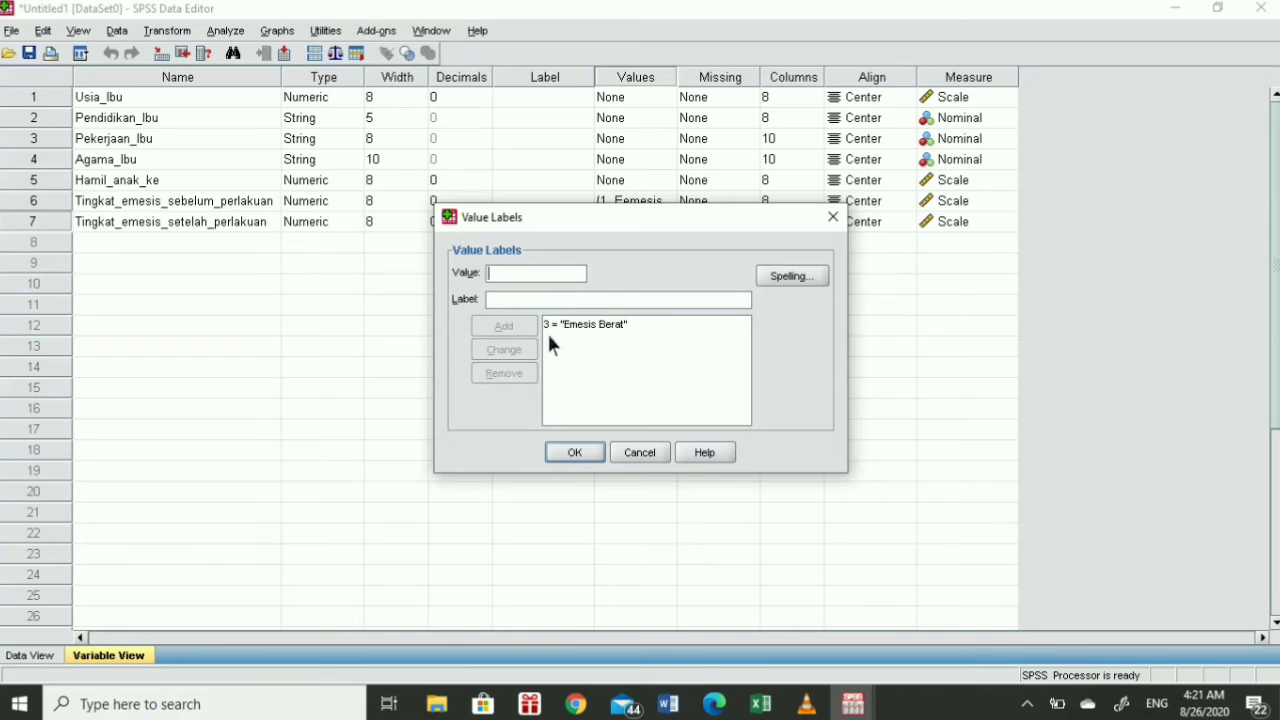
Add the label Emesis Sedang for value 2 of Tingkat_emesis_setelah_perlakuan
click(609, 329)
click(608, 326)
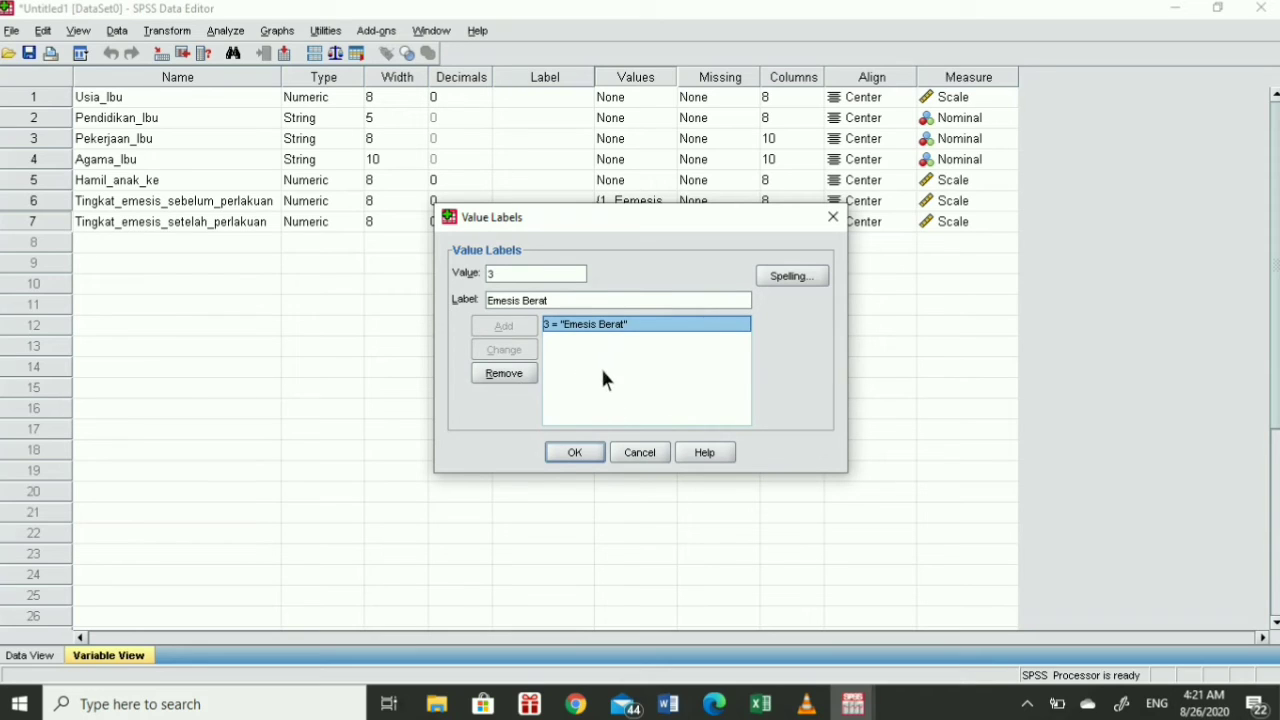
click(526, 276)
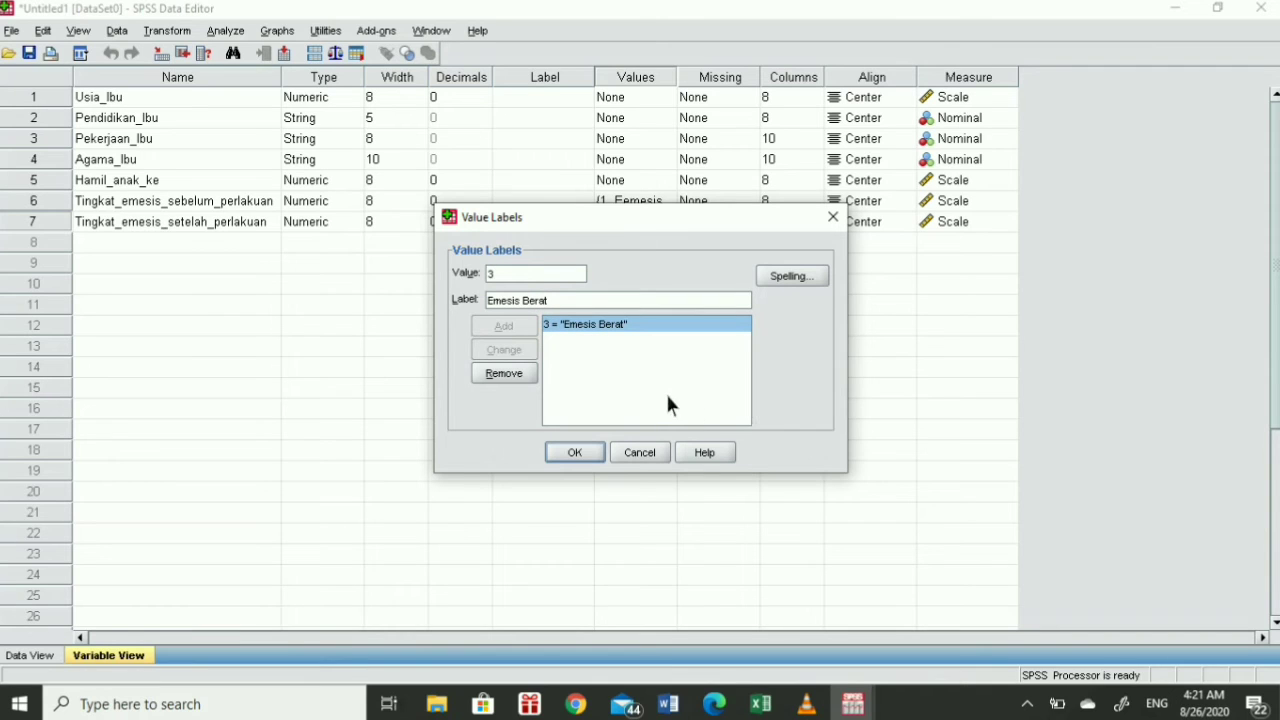
click(575, 452)
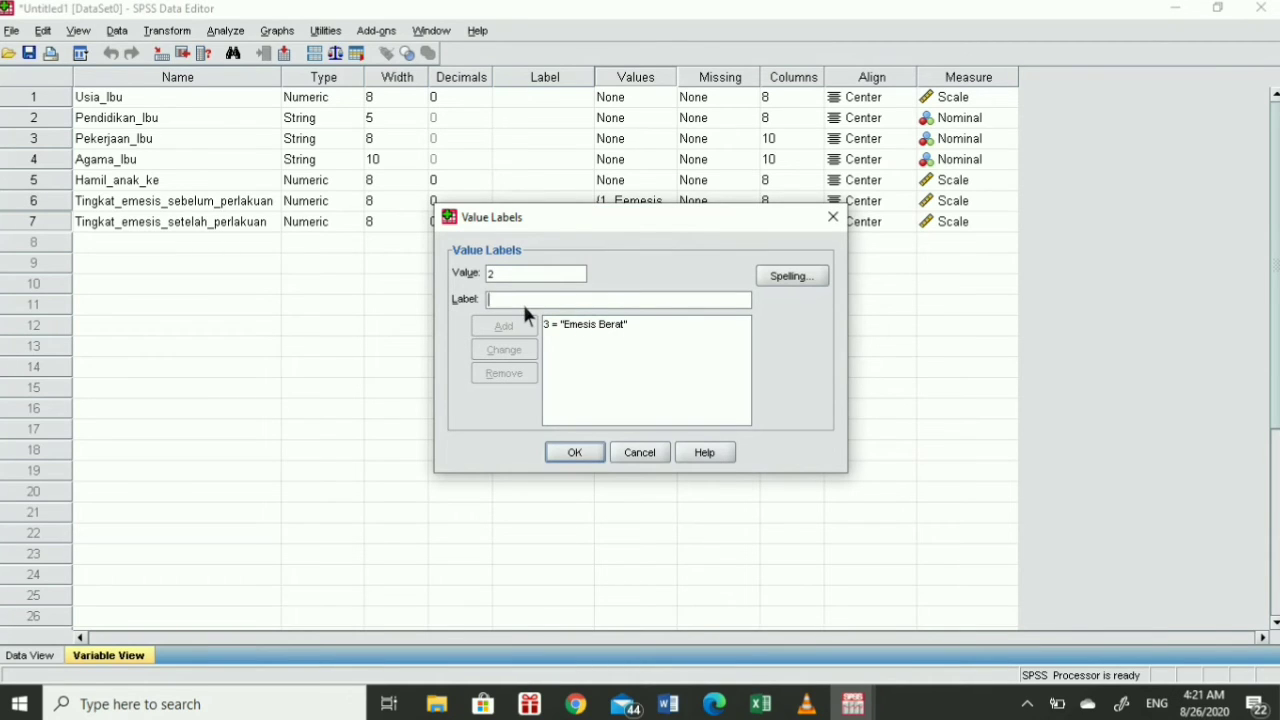
text(Emesis Sedang)
click(527, 327)
Add the label Emesis Ringan for value 1 and apply the value labels to Tingkat_emesis_setelah_perlakuan
text(1)
text(E)
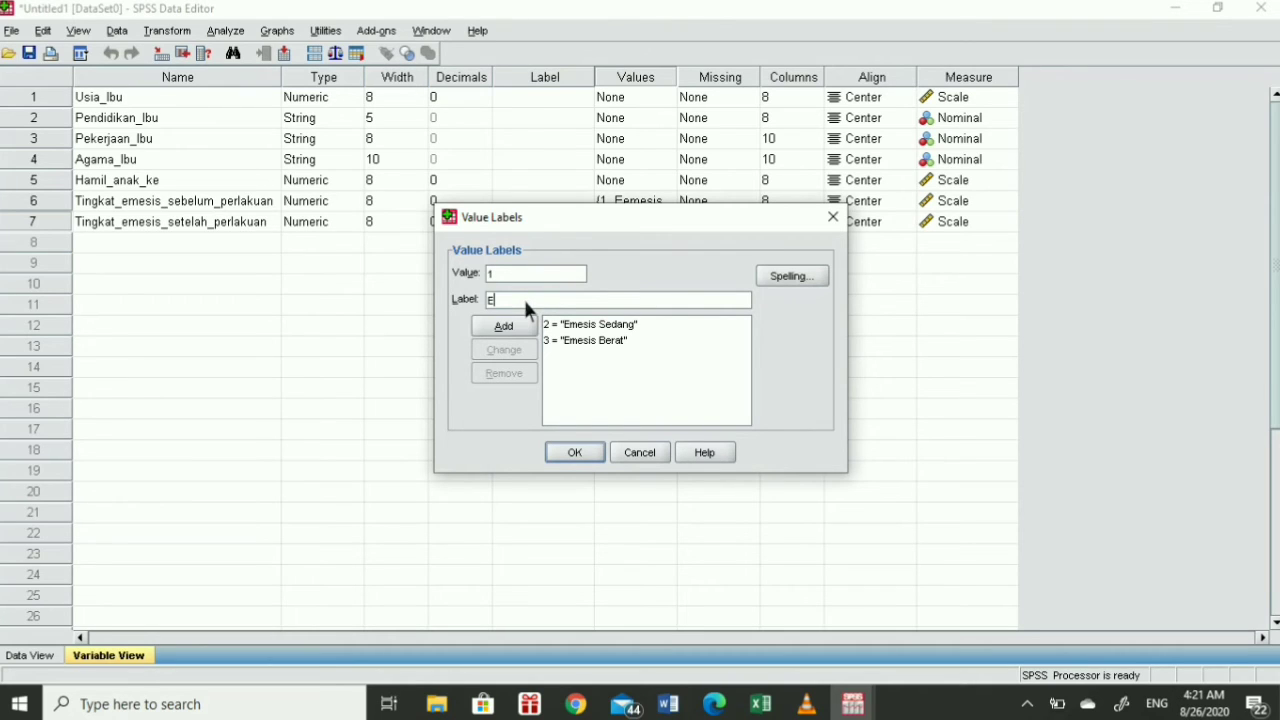
text(mesis Rina)
key(BackSpace)
text(gan)
click(590, 460)
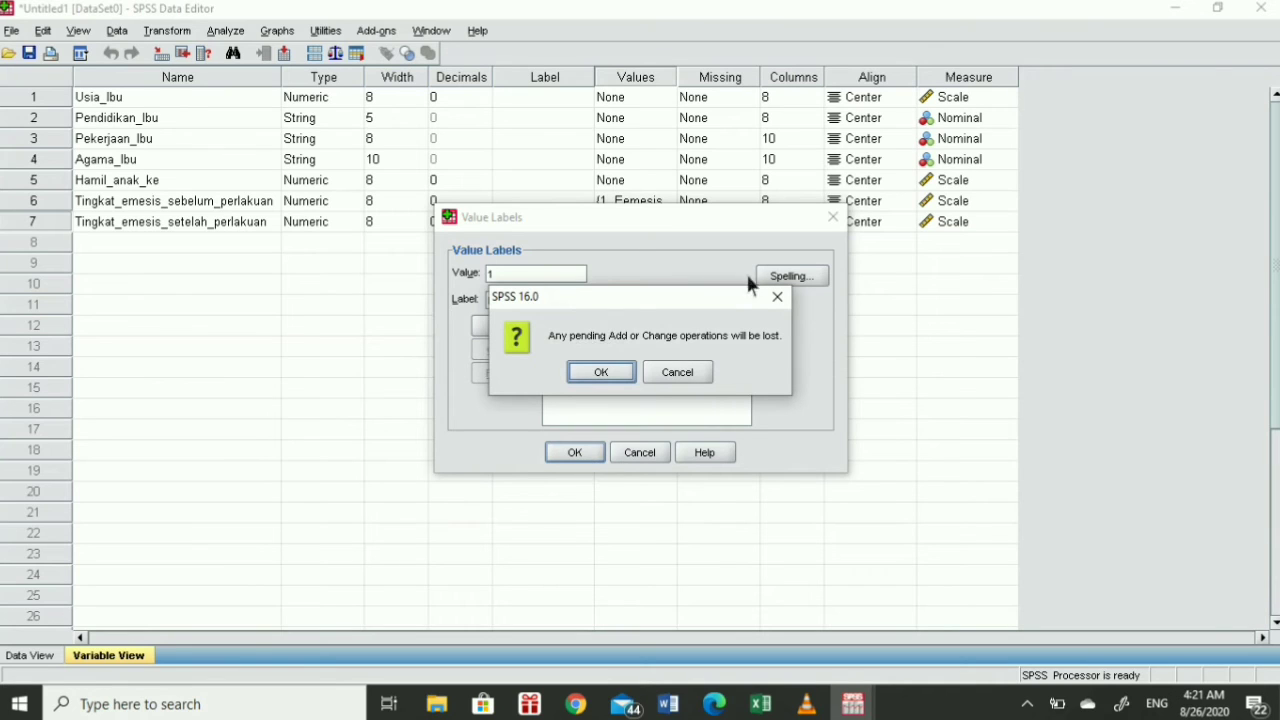
click(776, 296)
click(510, 327)
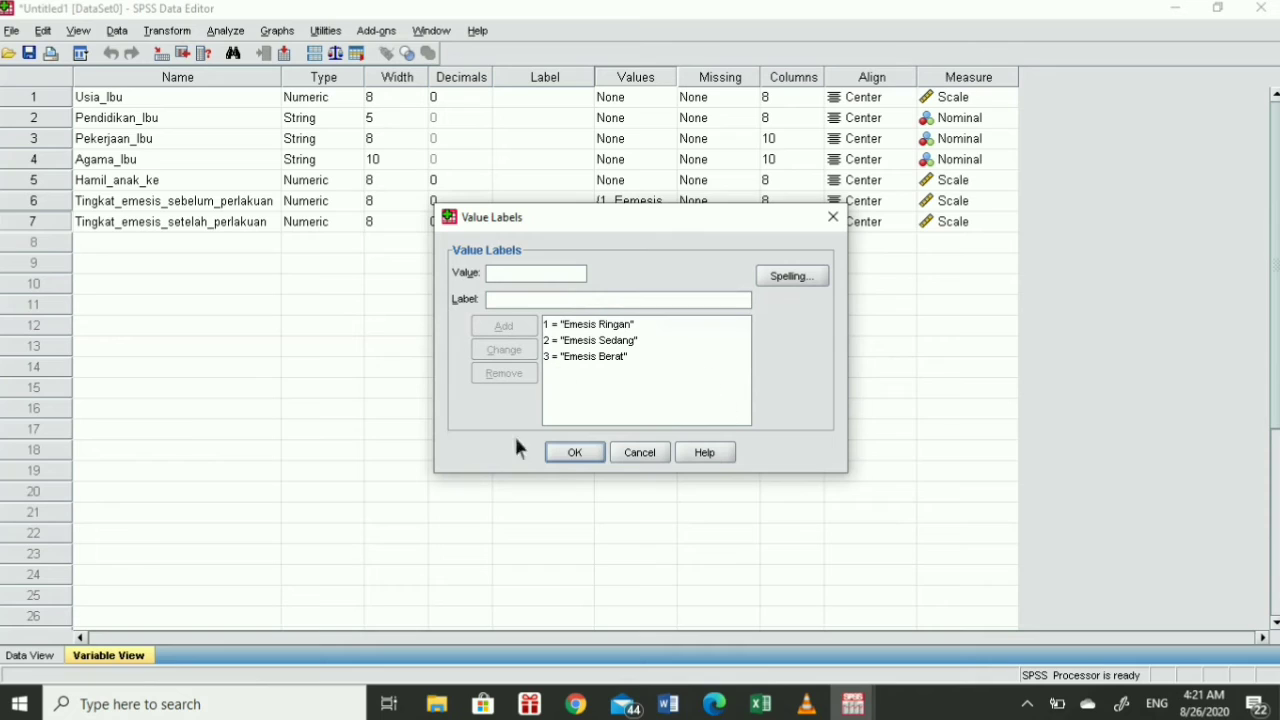
click(566, 455)
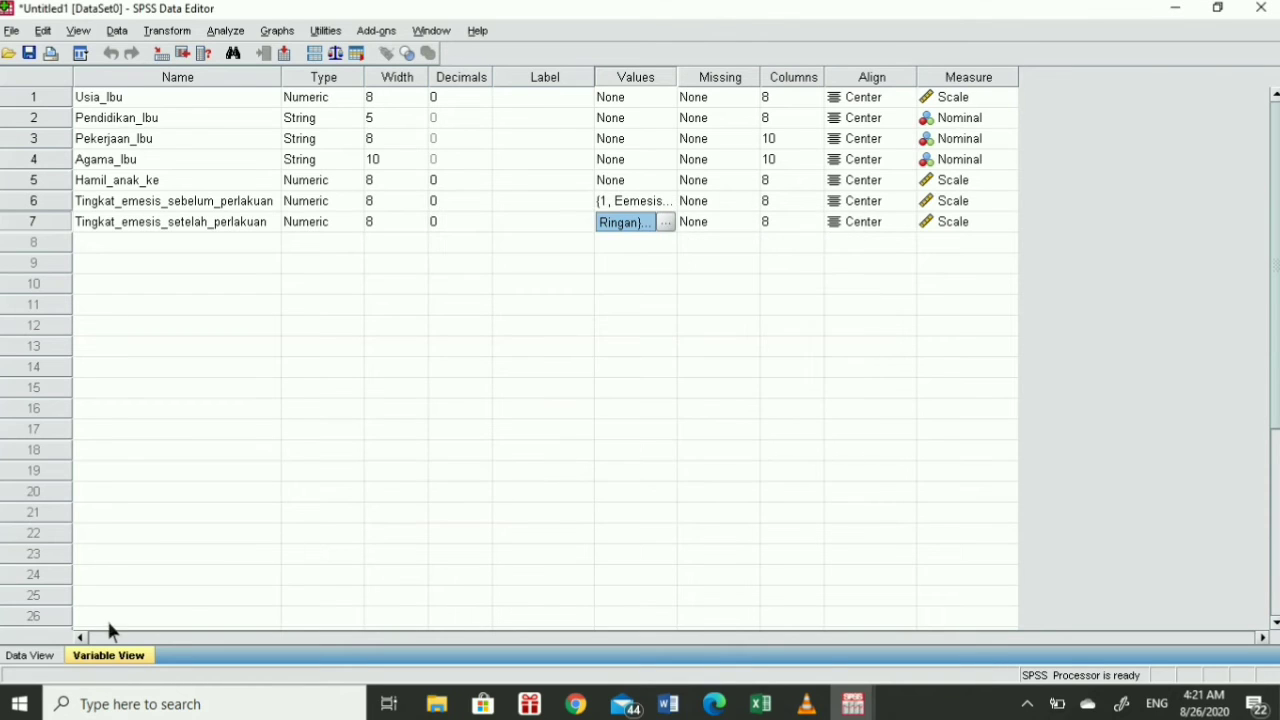
Return to Data View and start a Frequencies analysis with Usia_Ibu as its first variable
click(30, 655)
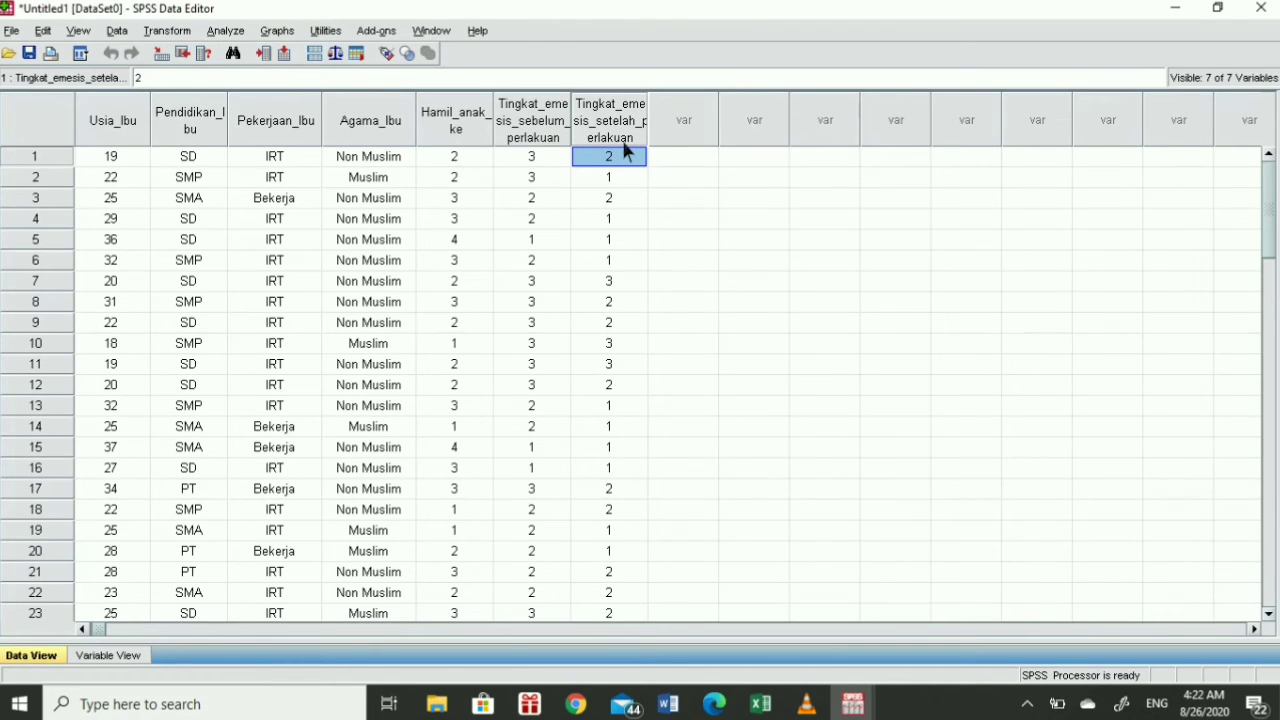
click(697, 166)
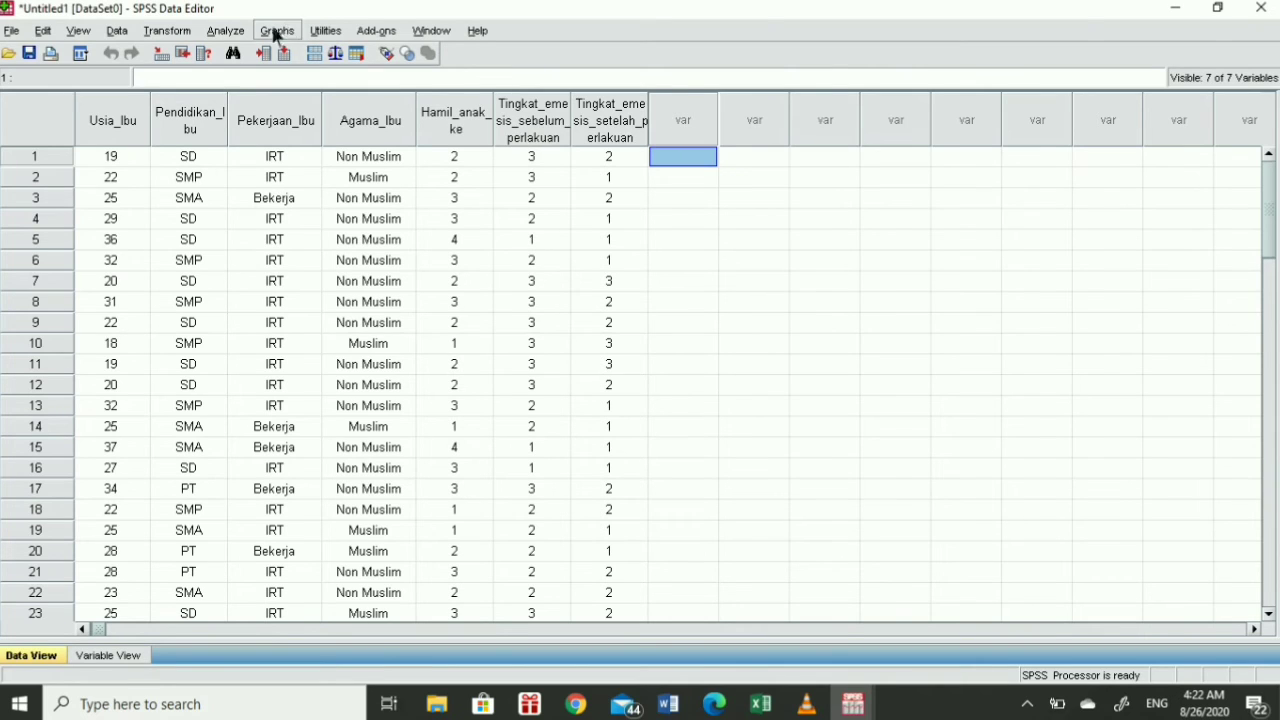
click(244, 38)
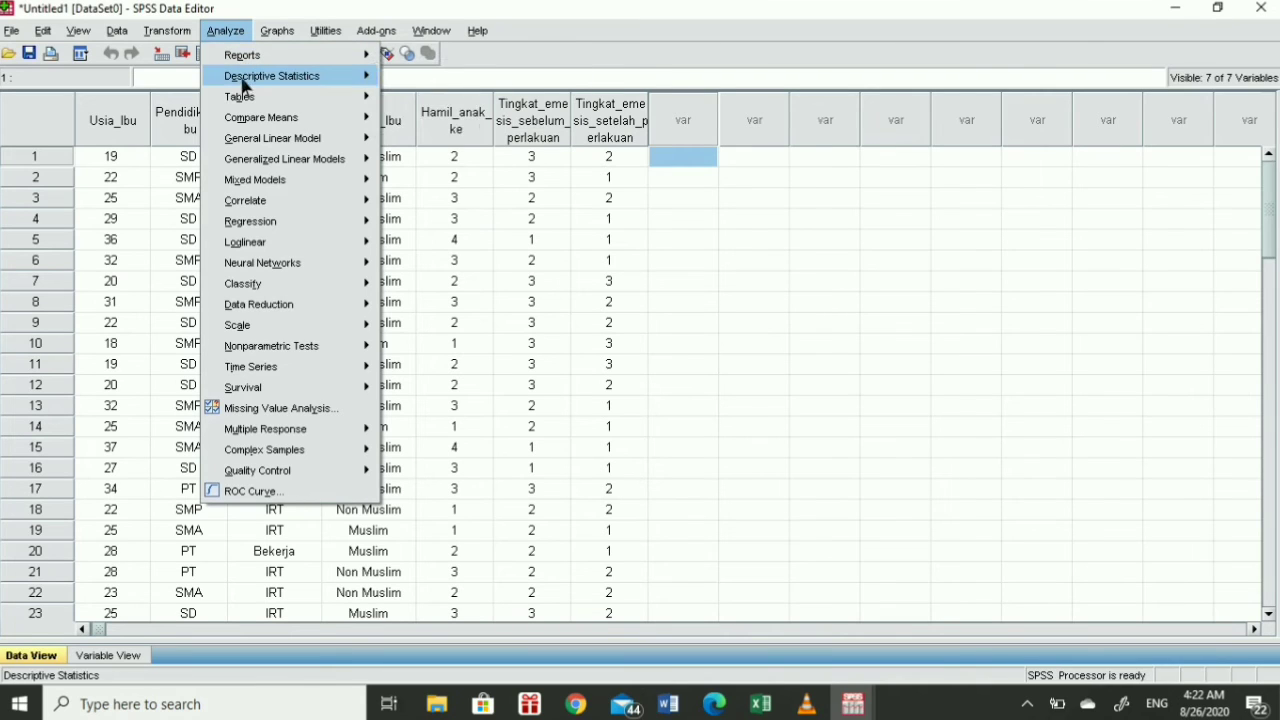
mouse_move(243, 82)
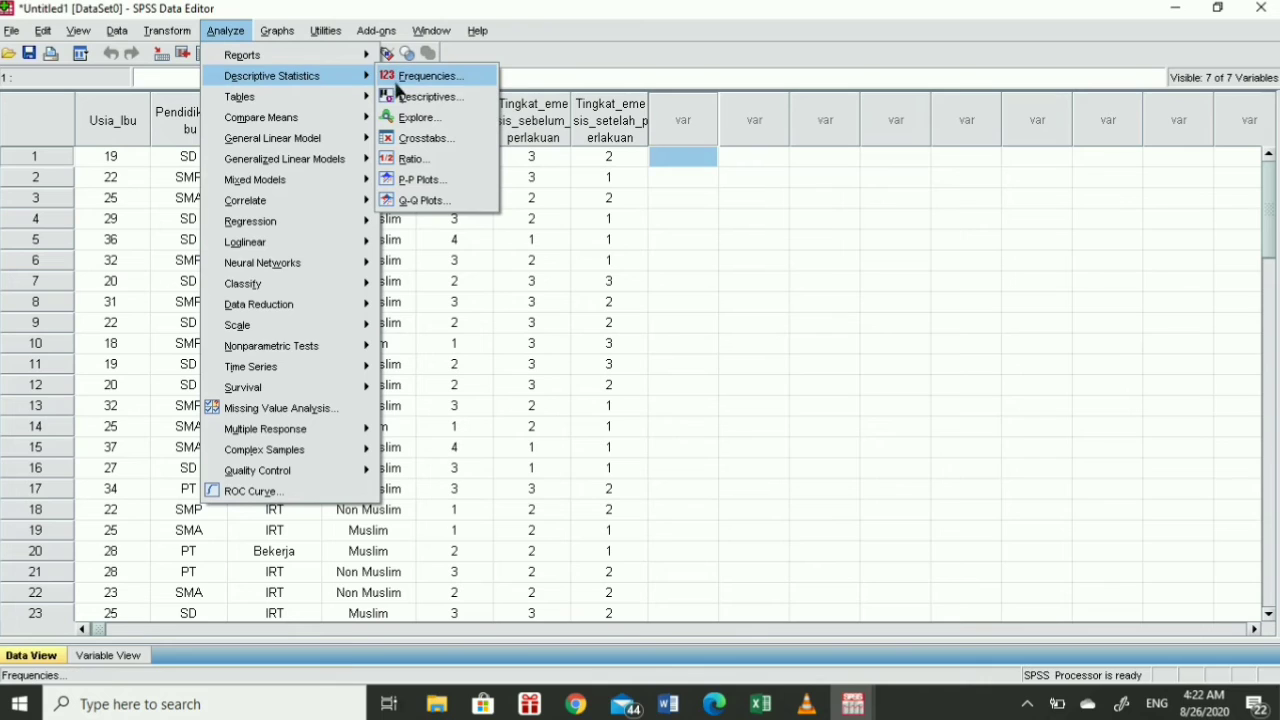
click(470, 86)
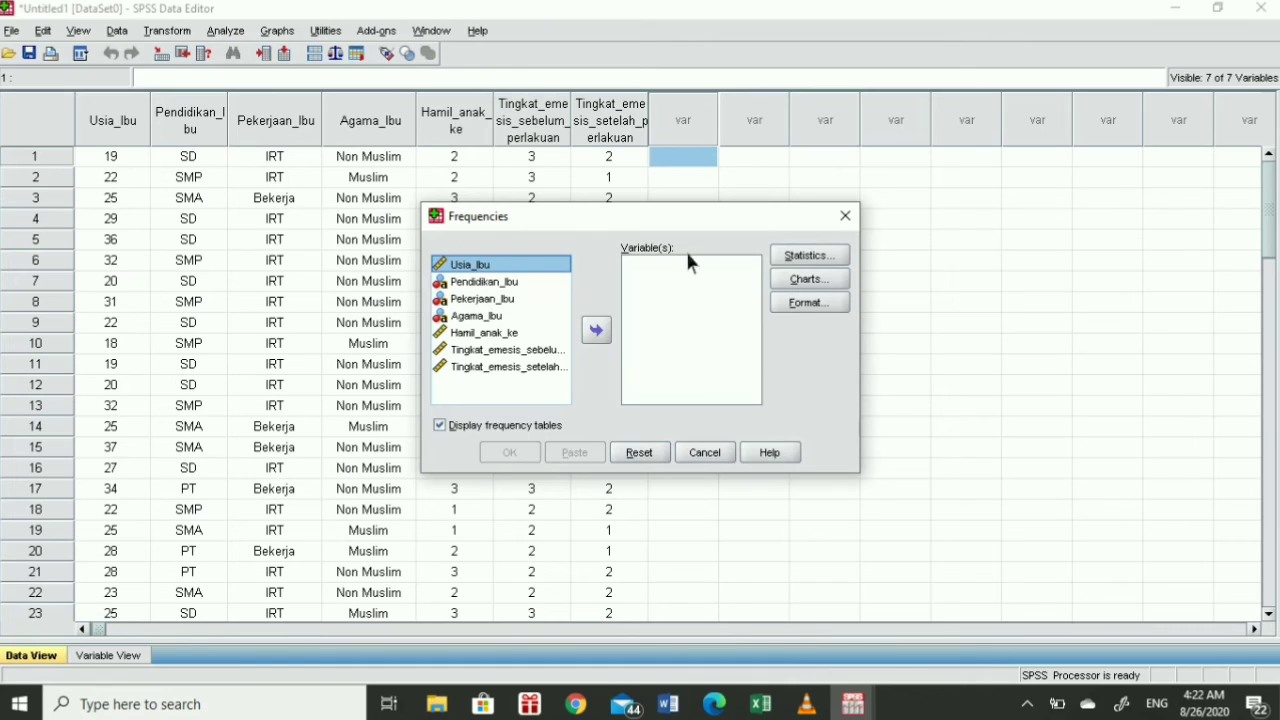
click(536, 299)
click(599, 332)
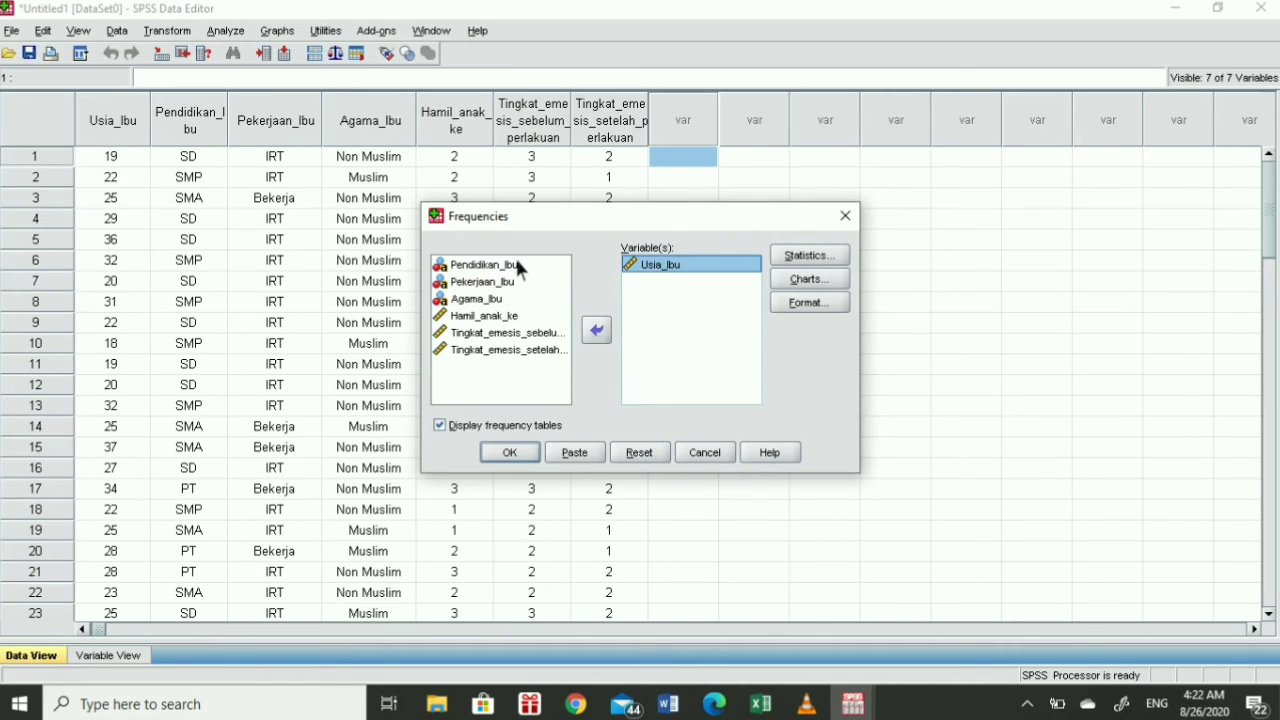
Add Pendidikan_Ibu, Pekerjaan_Ibu and Agama_Ibu to the variables of the Frequencies analysis
click(515, 264)
click(597, 330)
click(509, 269)
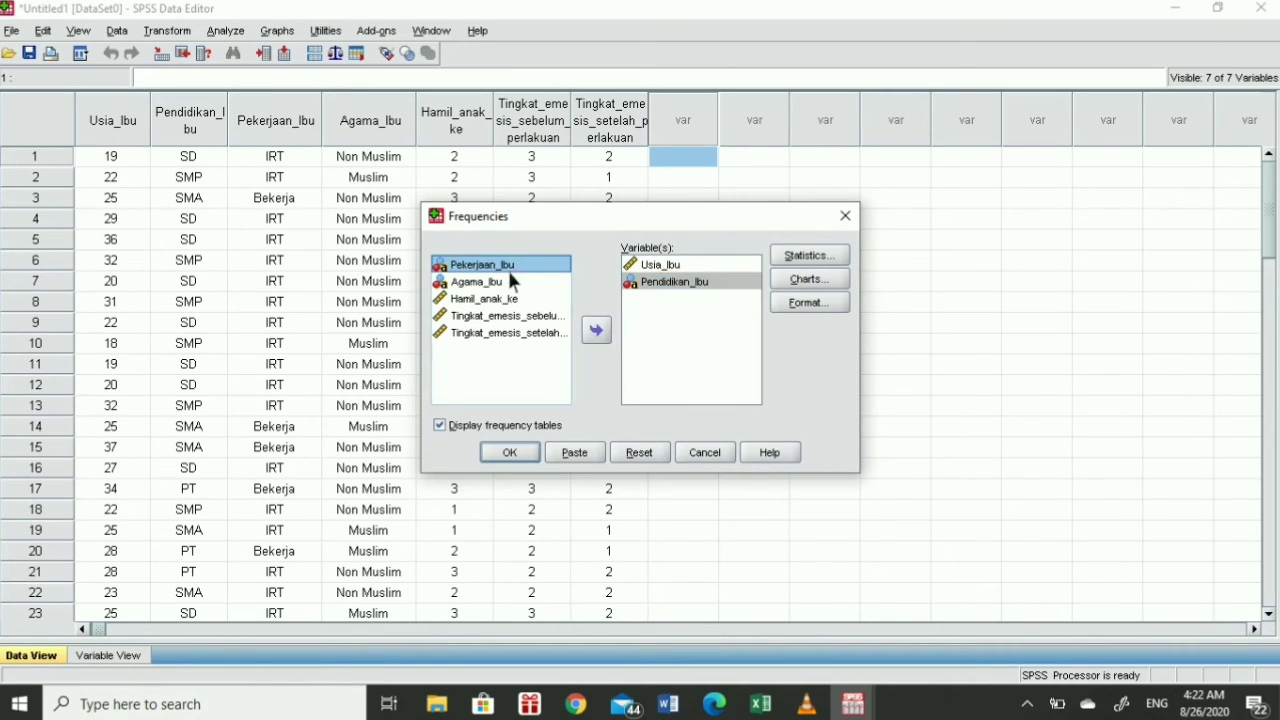
click(597, 330)
click(497, 268)
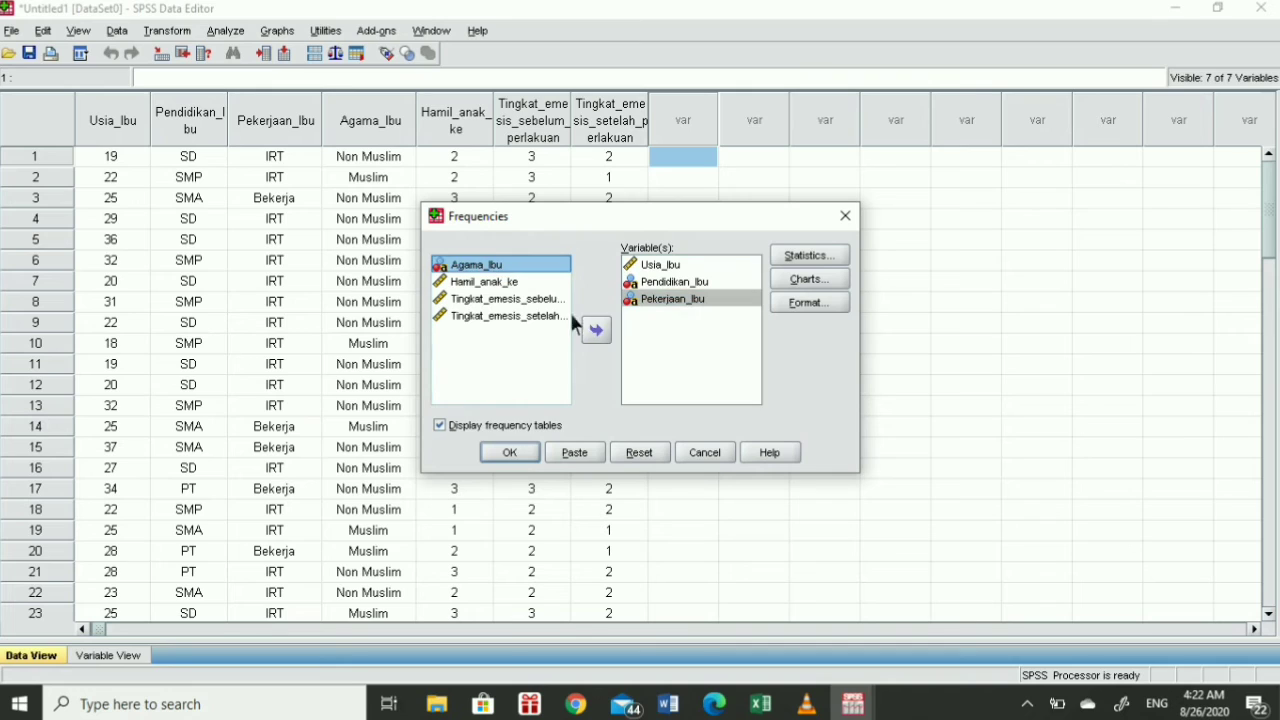
click(596, 330)
Add Hamil_anak_ke and the two Tingkat_emesis variables, before and after treatment, to the Frequencies analysis
click(519, 263)
click(598, 332)
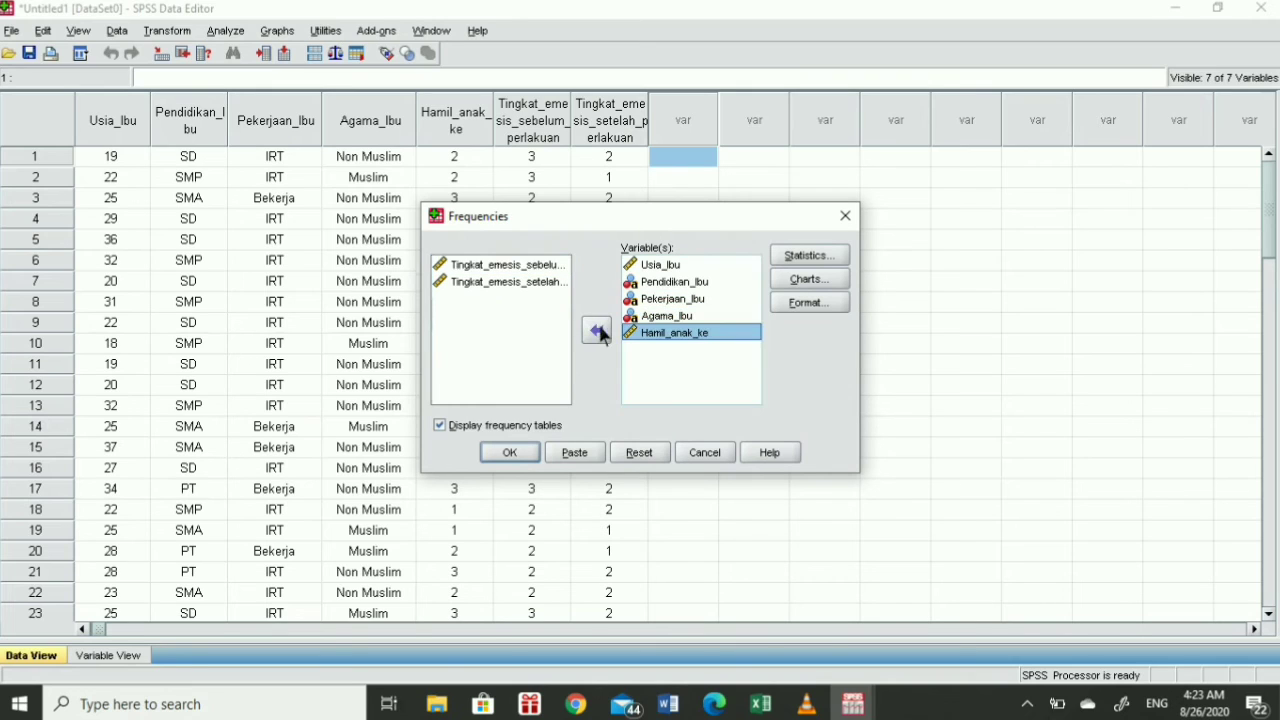
click(532, 266)
click(596, 331)
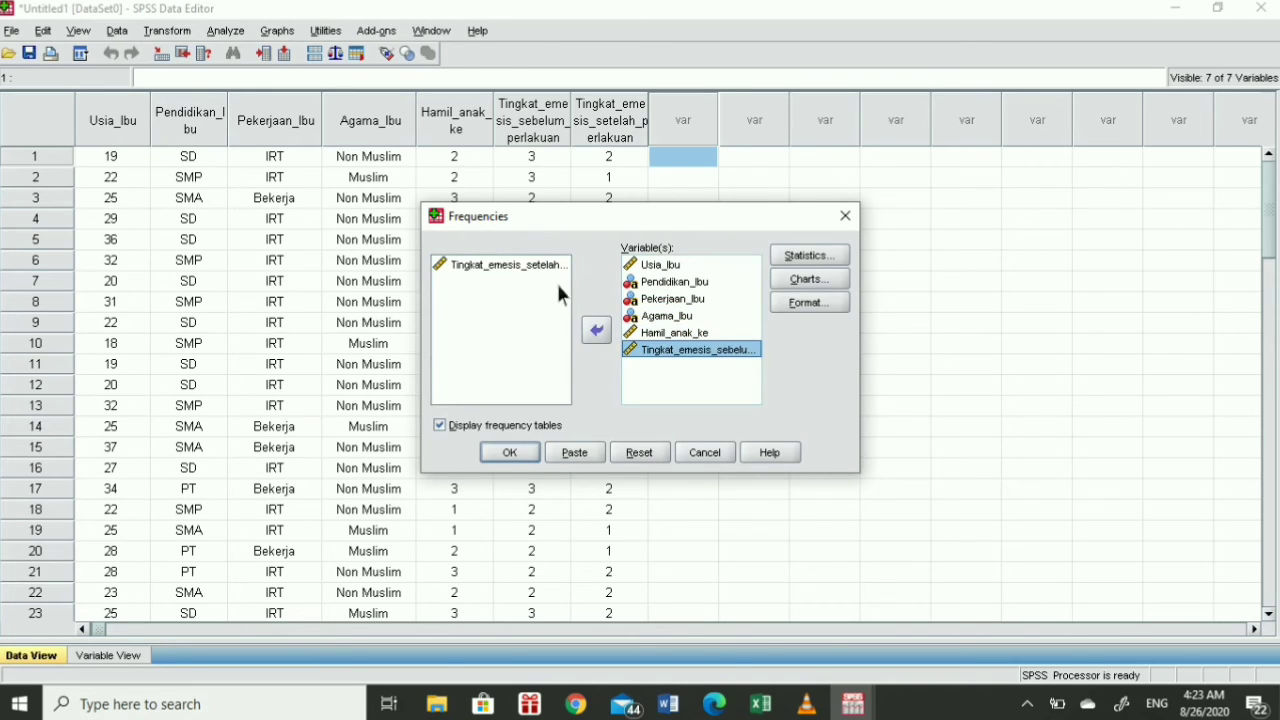
click(545, 270)
click(598, 333)
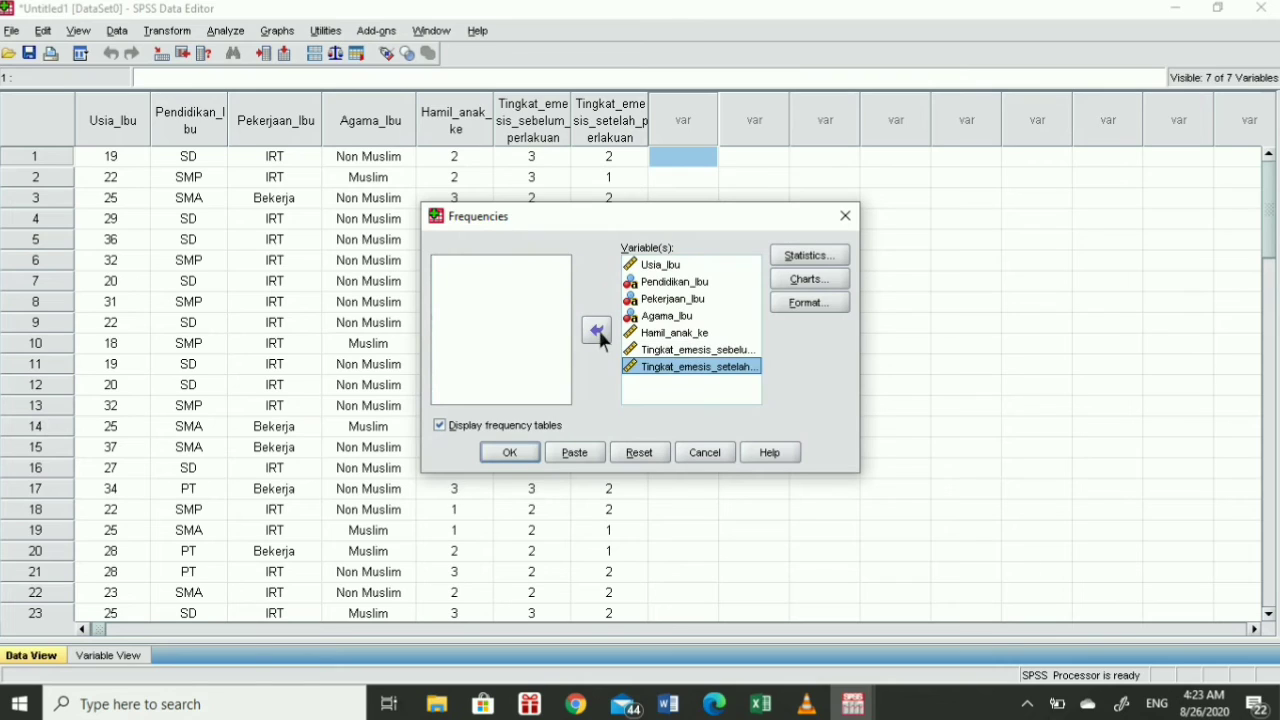
Remove Agama_Ibu from the analysis variables and add it back at the end of the list
click(694, 317)
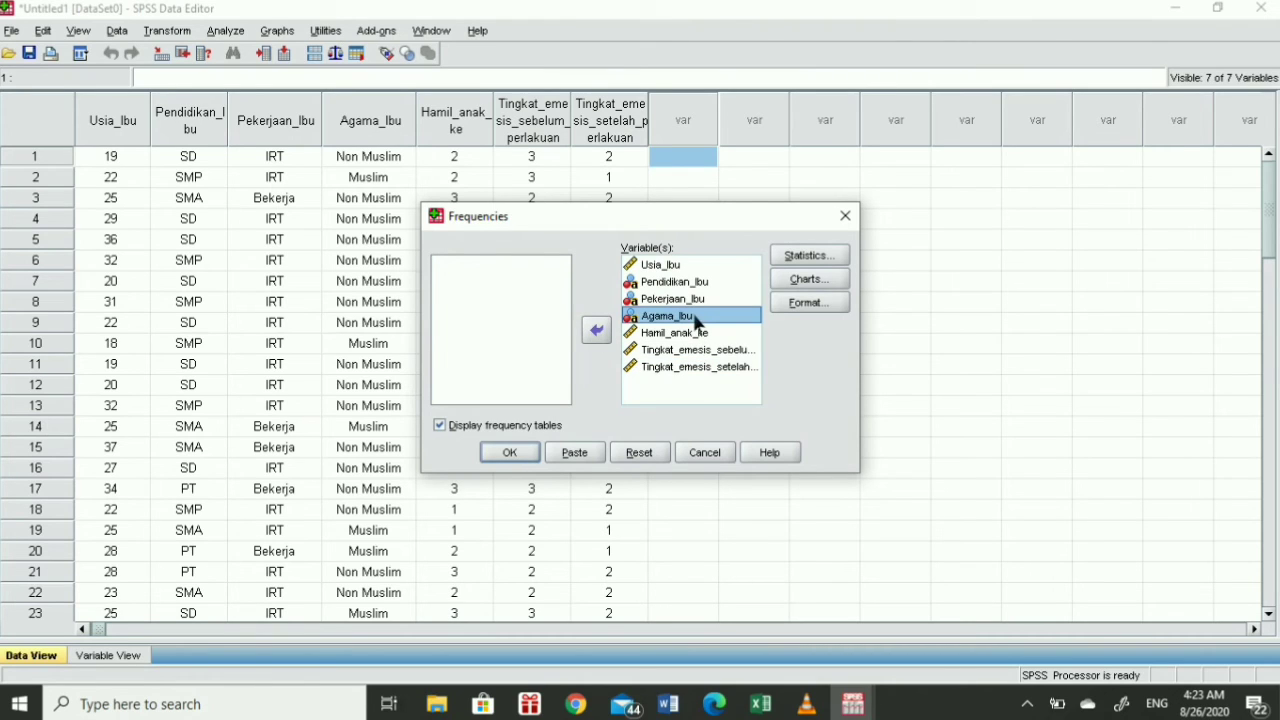
click(597, 333)
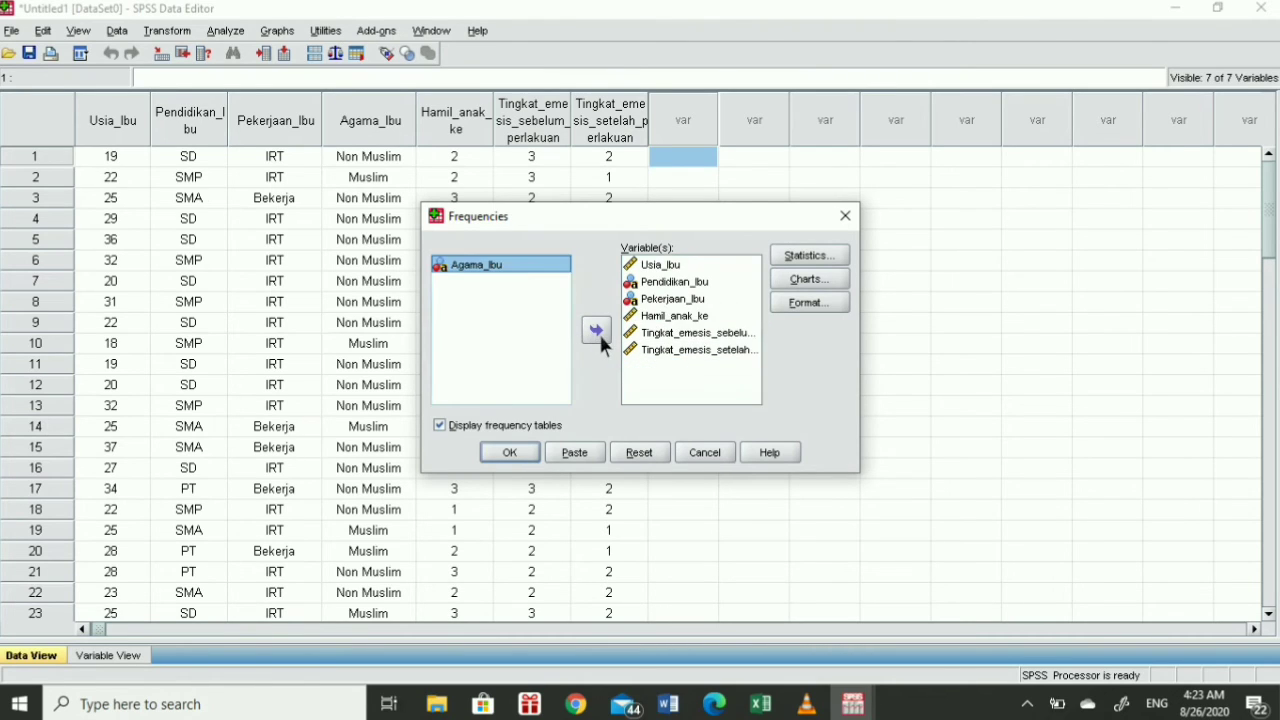
click(596, 332)
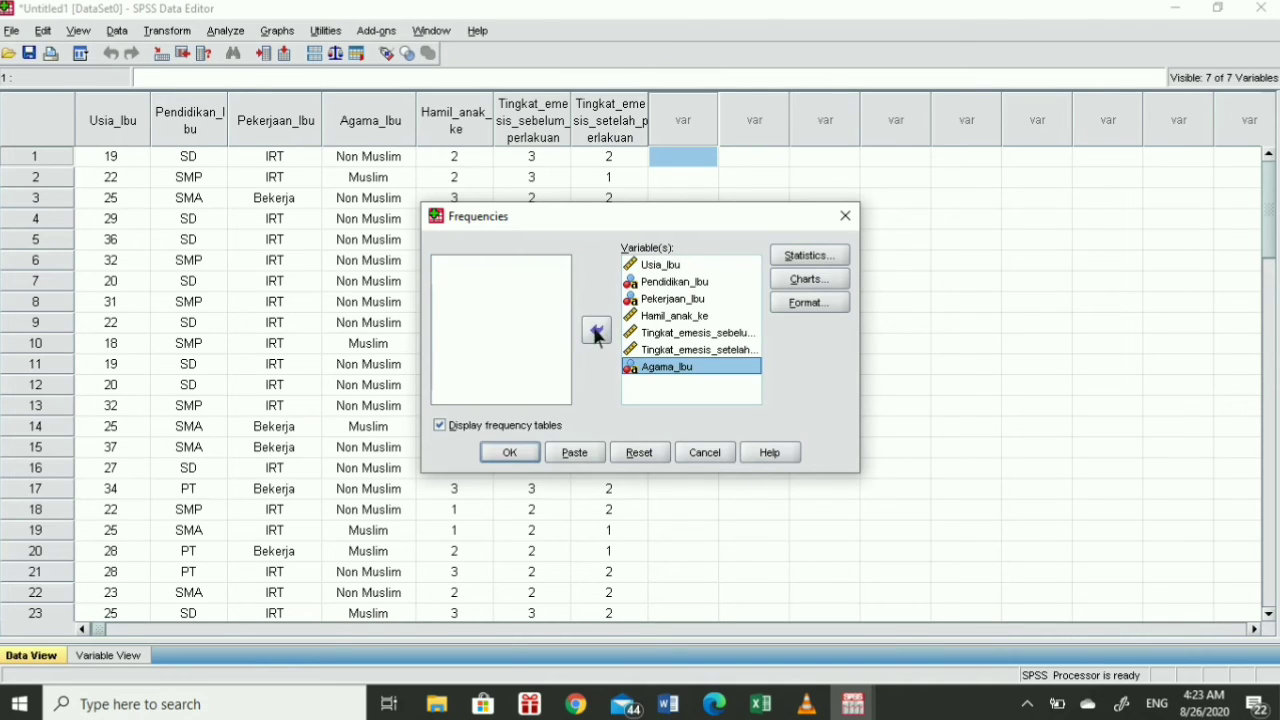
click(652, 266)
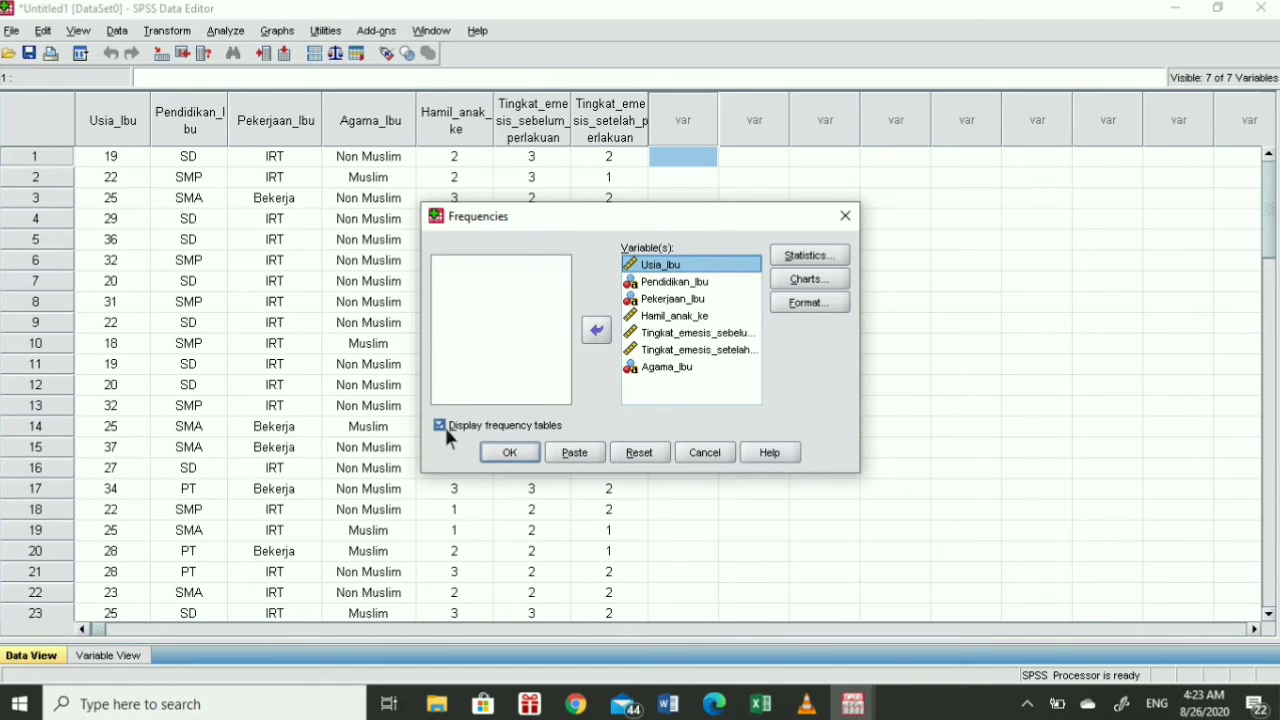
In the Frequencies statistics, include the central tendency measures Mean, Median, Mode and Sum
click(828, 259)
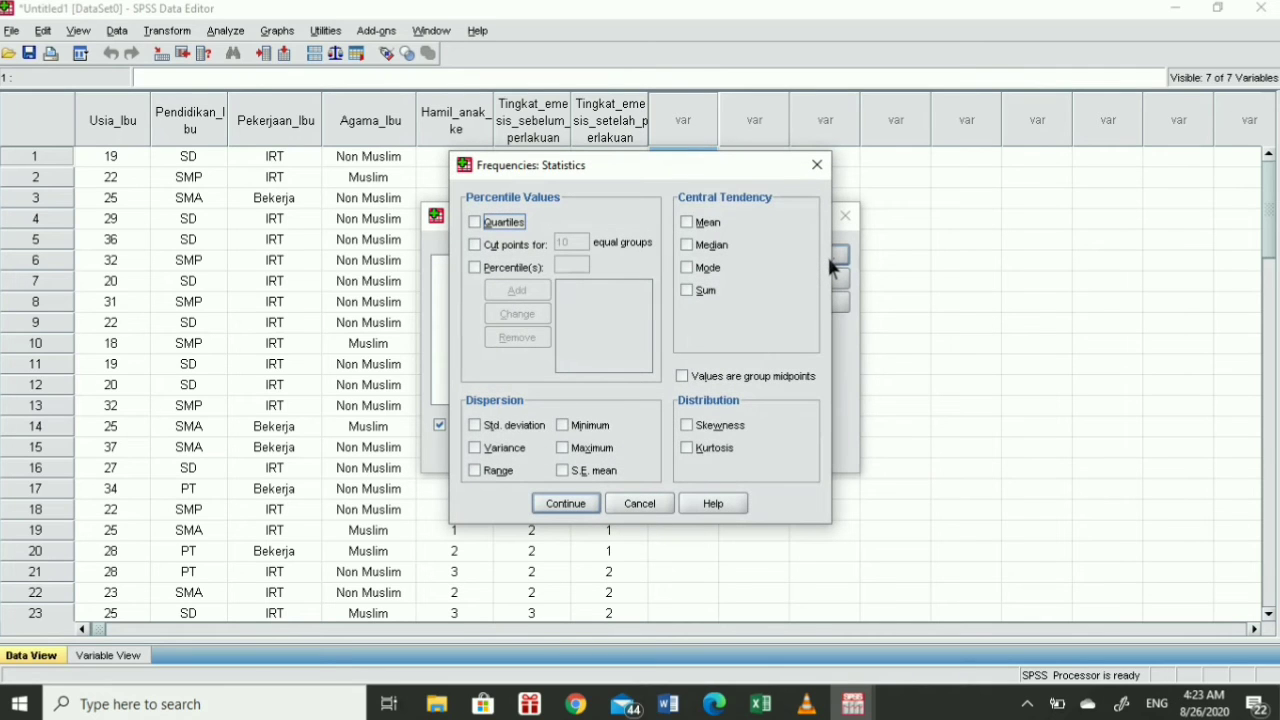
click(828, 163)
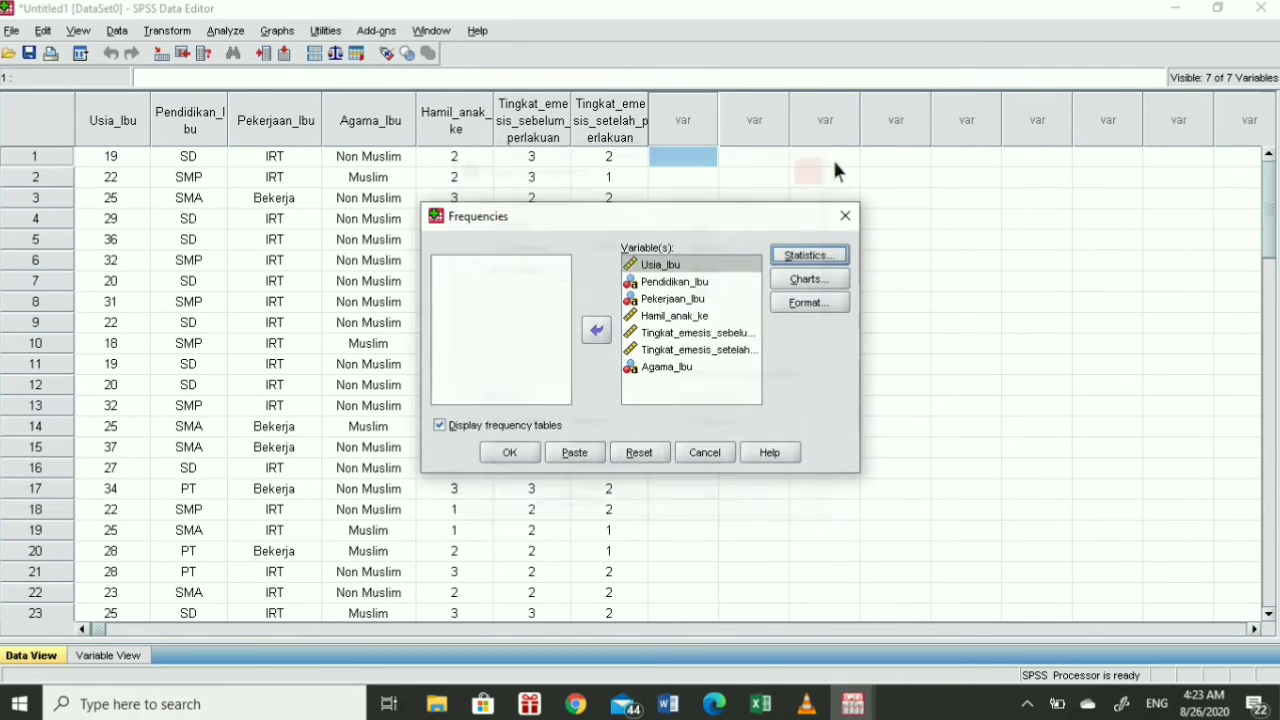
click(838, 265)
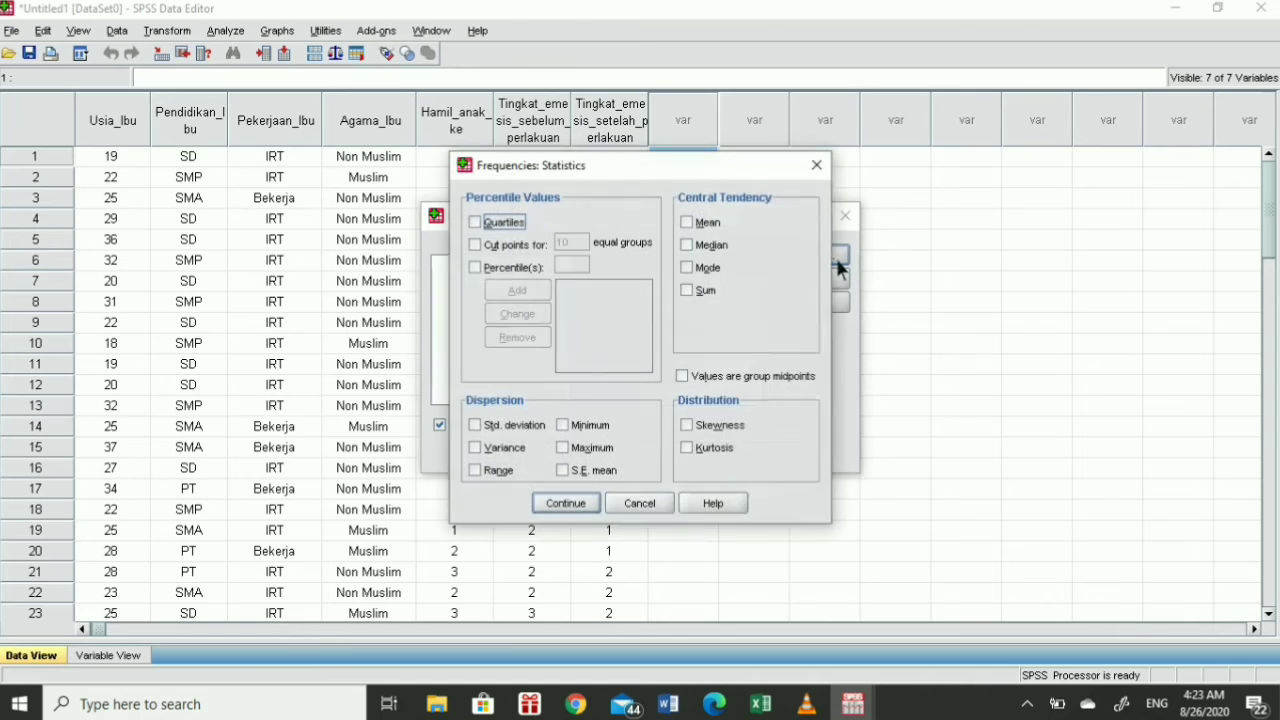
click(706, 225)
click(700, 250)
click(696, 270)
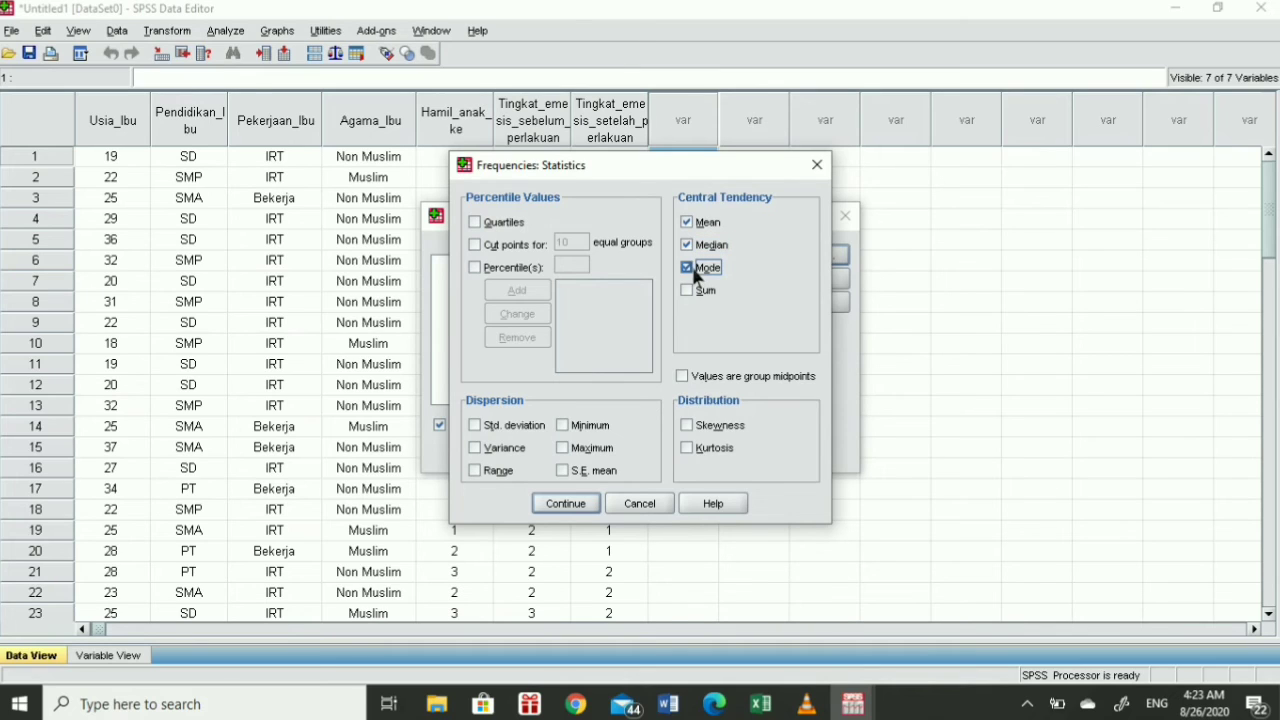
click(695, 289)
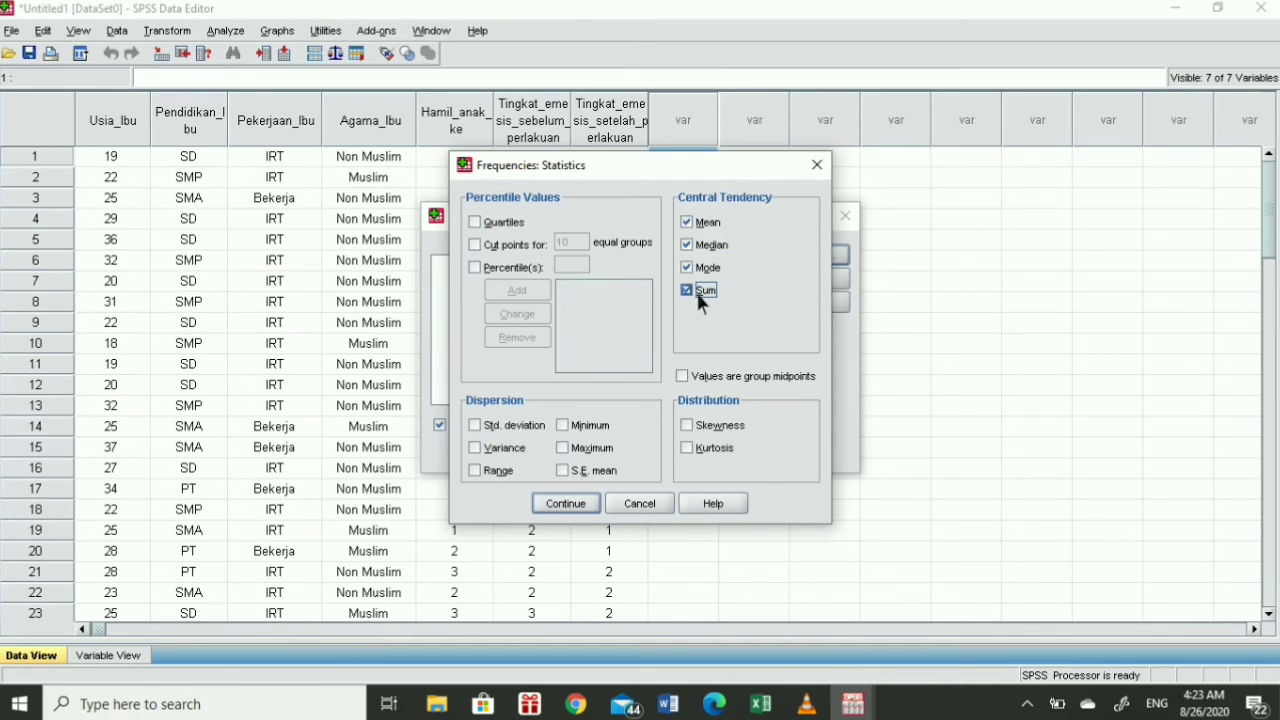
Include Quartiles and all dispersion measures: Std. deviation, Variance, Range, Minimum, Maximum and S.E. mean, and apply the statistics
click(502, 224)
click(584, 428)
click(584, 449)
click(525, 437)
click(565, 471)
click(507, 448)
click(500, 472)
click(592, 505)
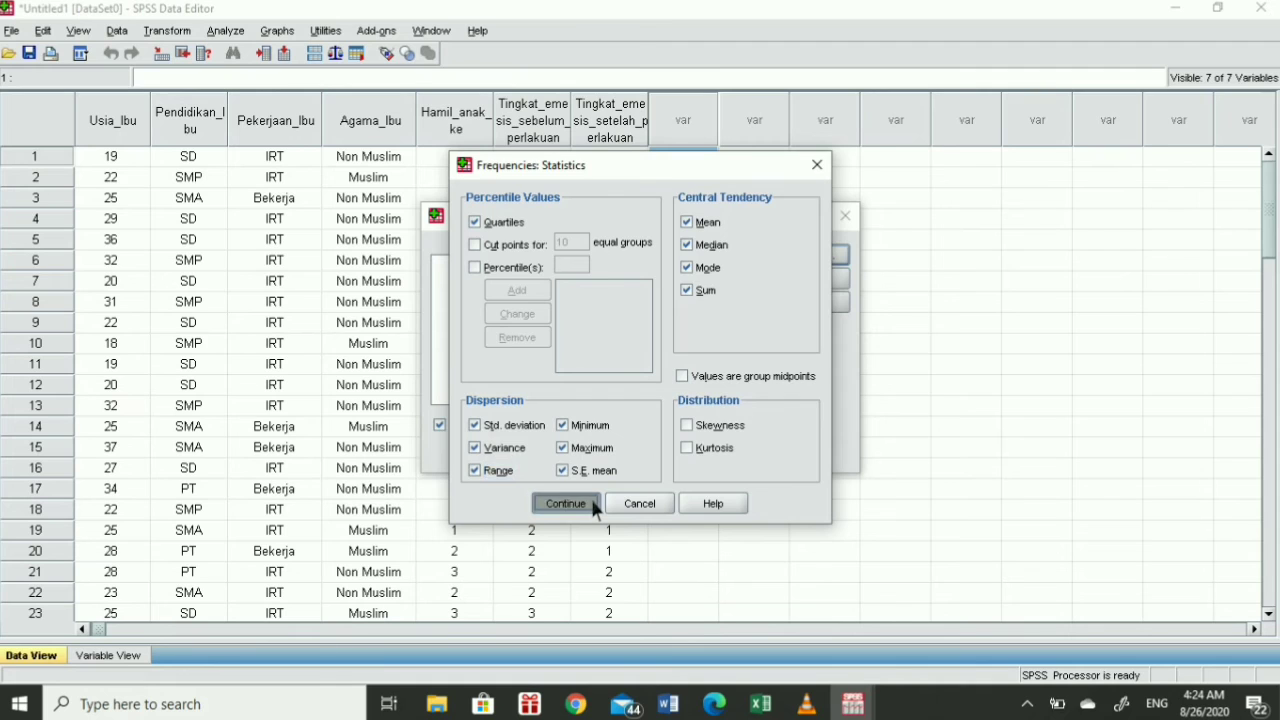
Keep the chart type None and the ascending-values format with compared variables, and run the Frequencies analysis
click(835, 281)
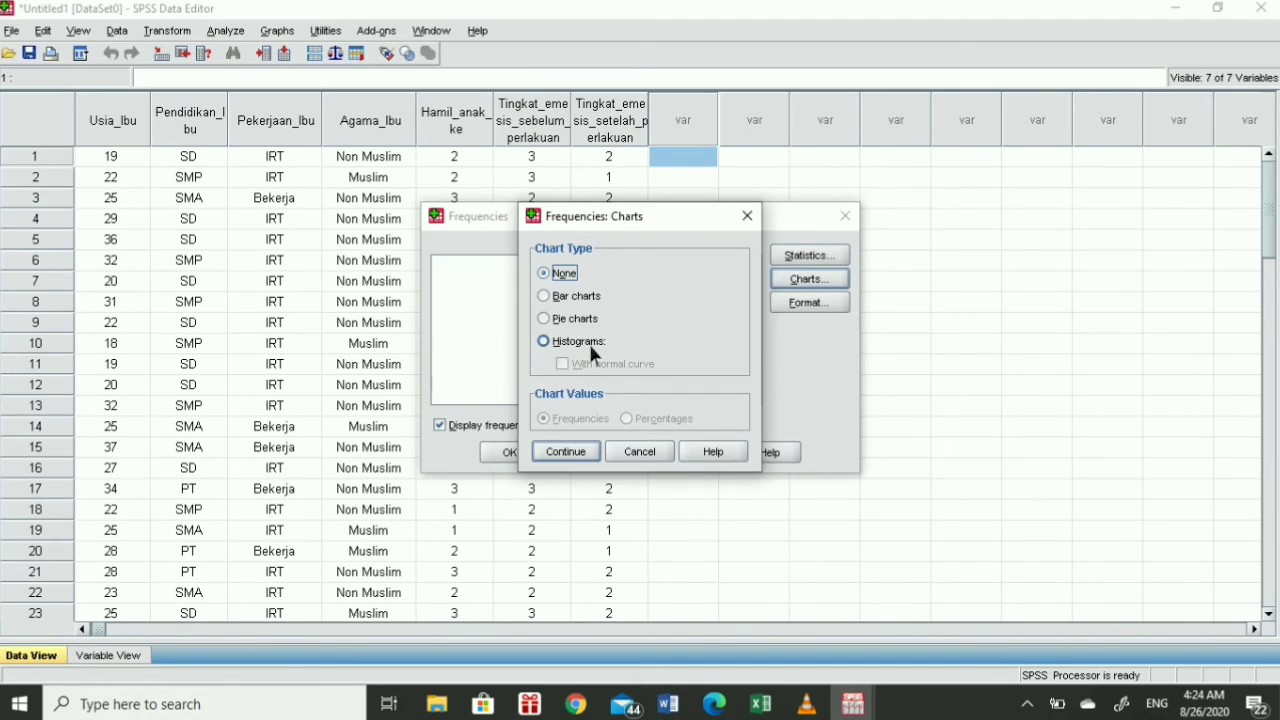
click(565, 451)
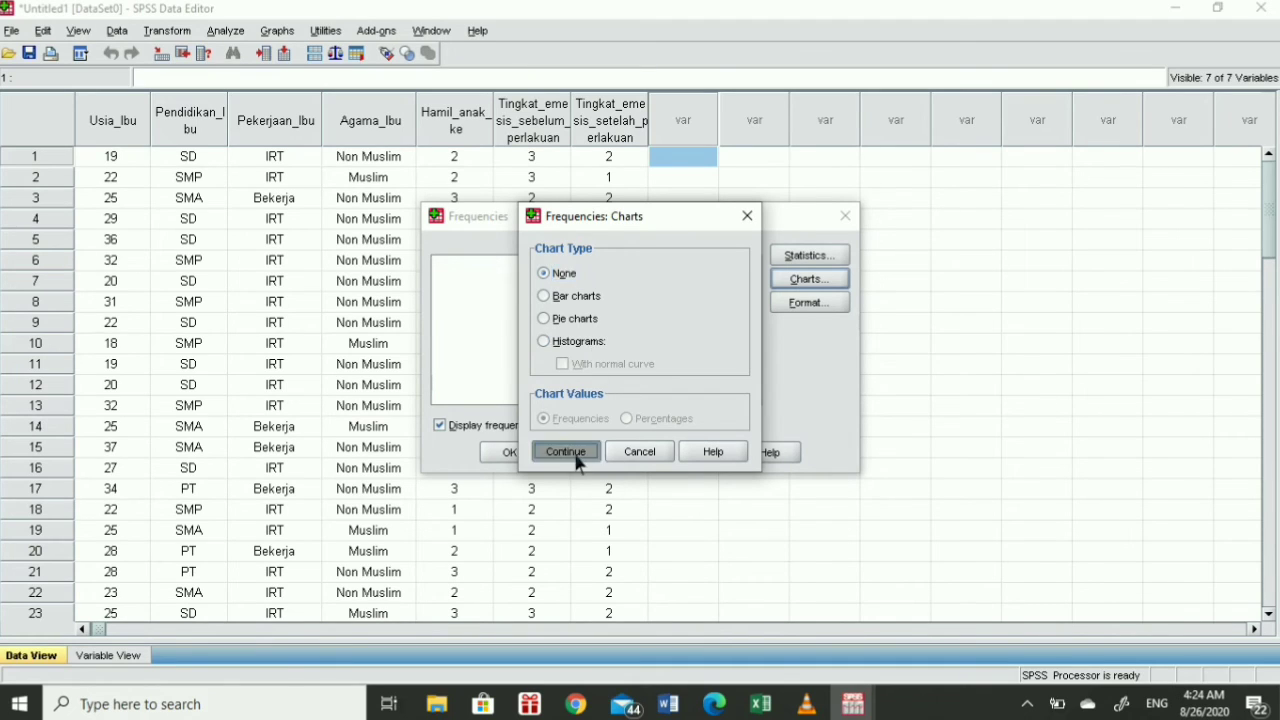
click(831, 305)
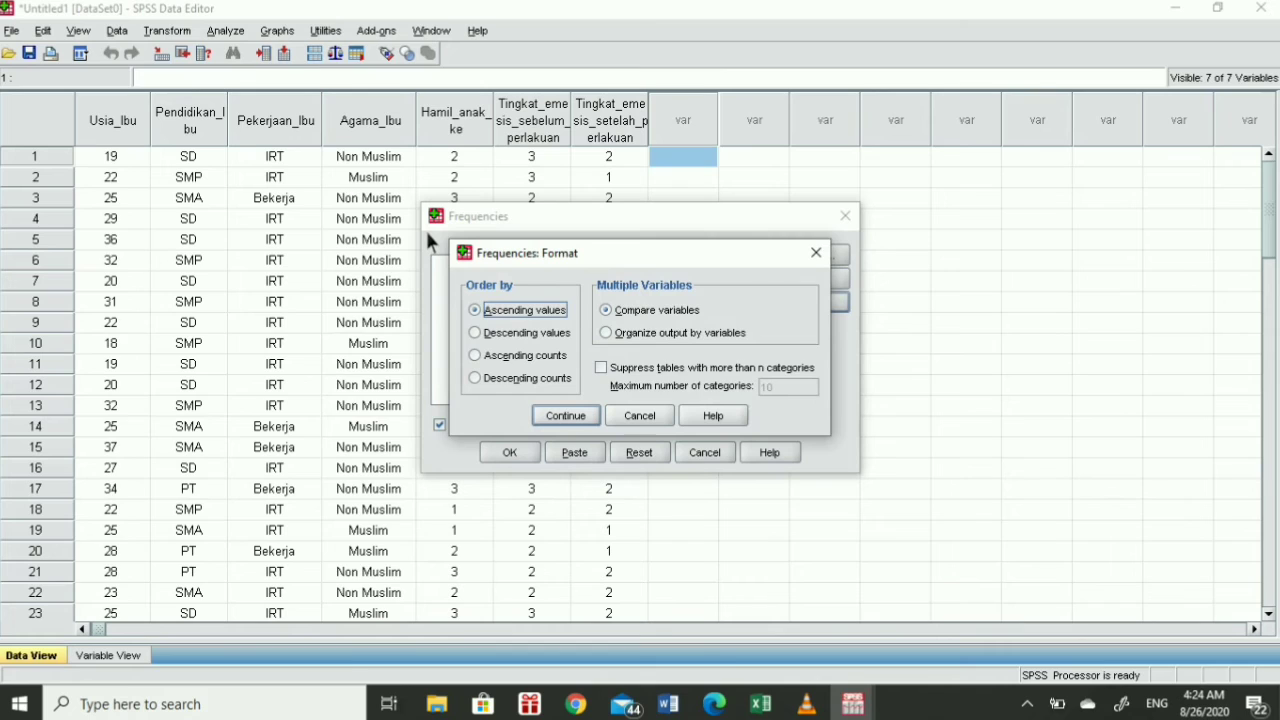
click(566, 413)
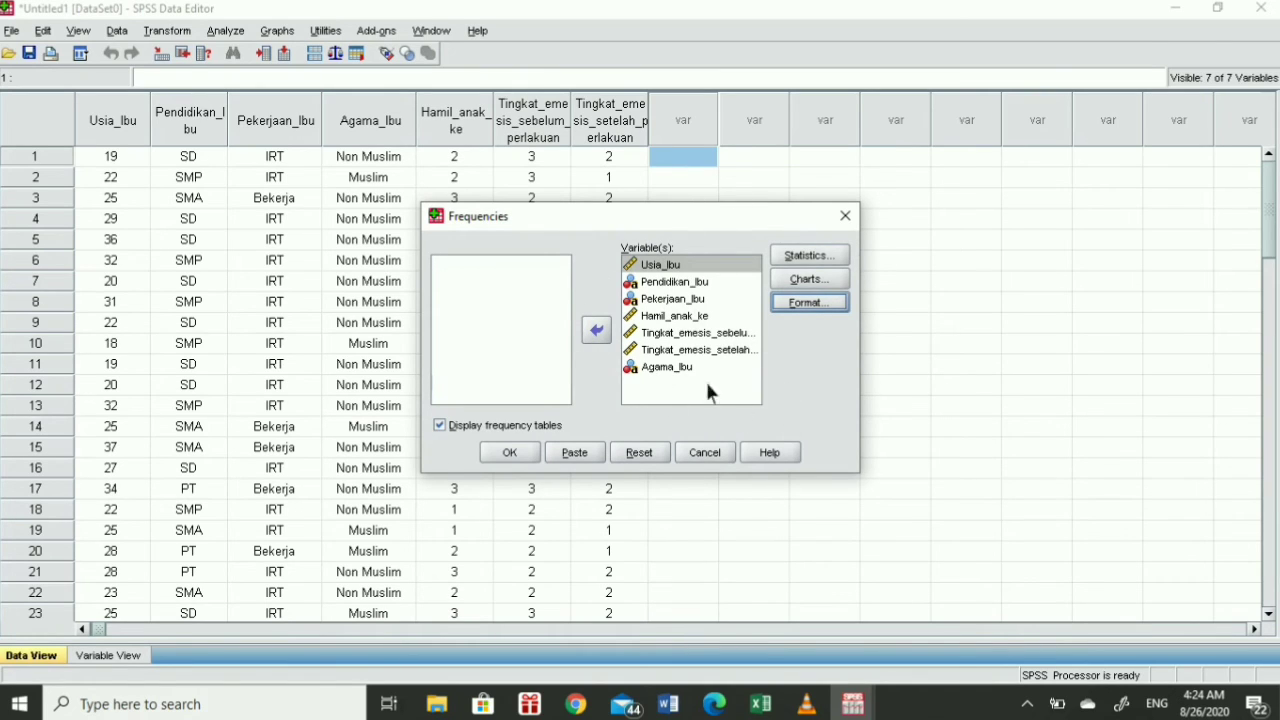
click(521, 461)
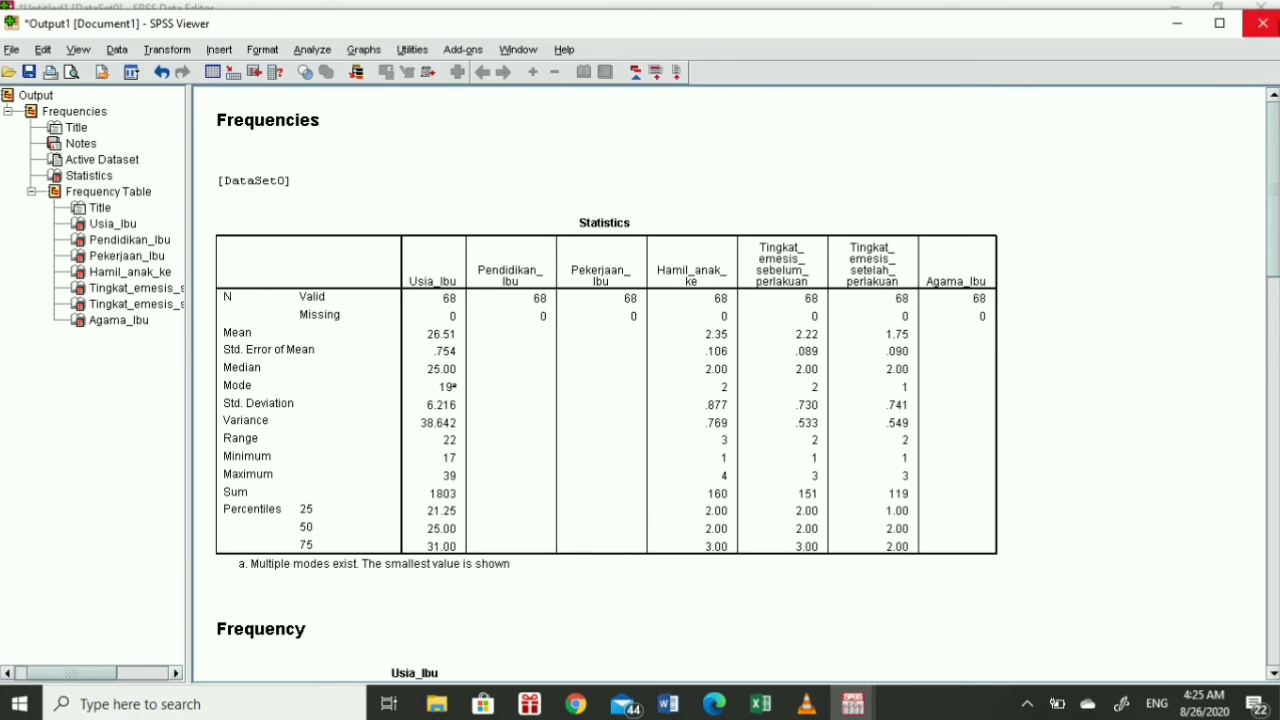
Close the output document and reopen the Frequencies analysis for the dataset
click(1262, 22)
click(660, 397)
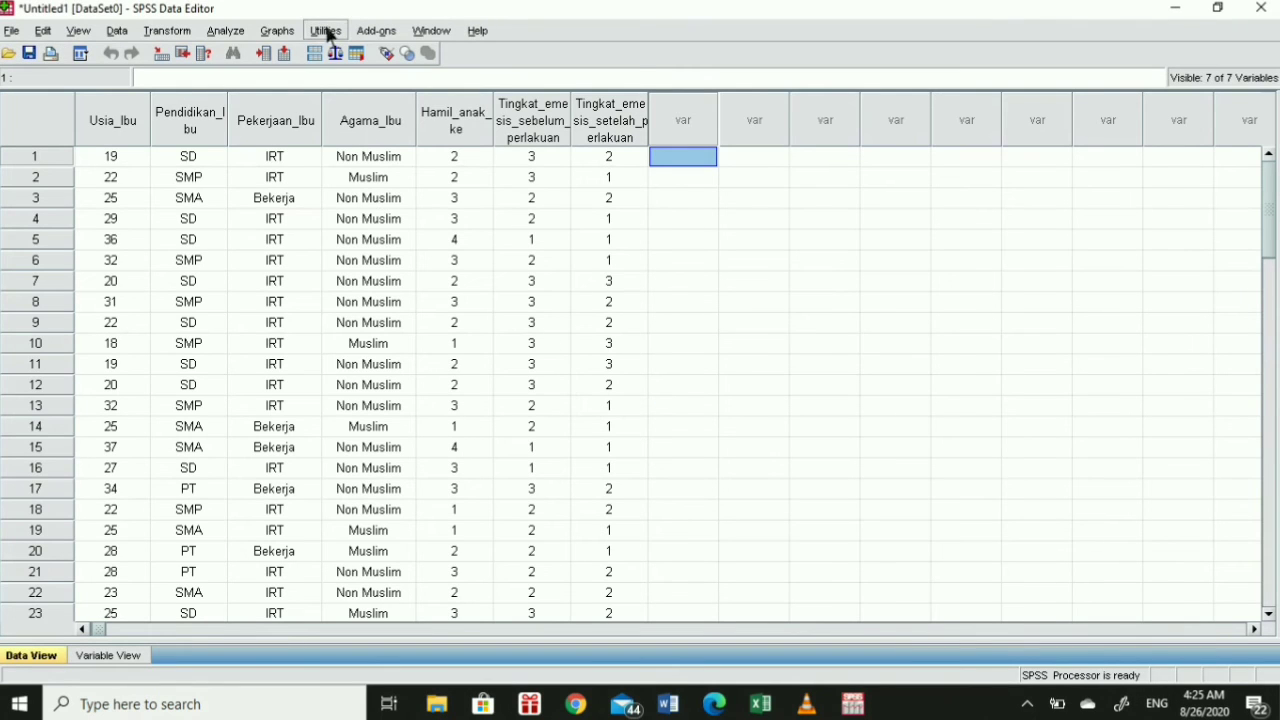
click(225, 31)
mouse_move(242, 80)
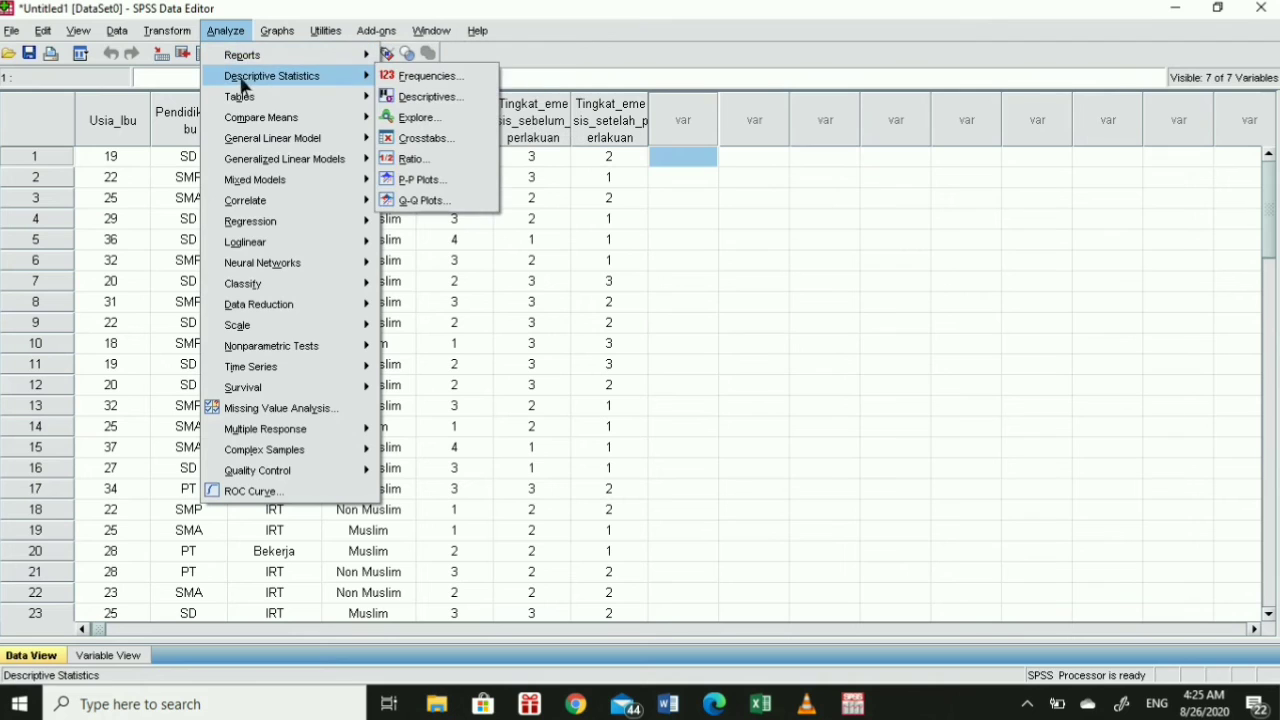
click(410, 77)
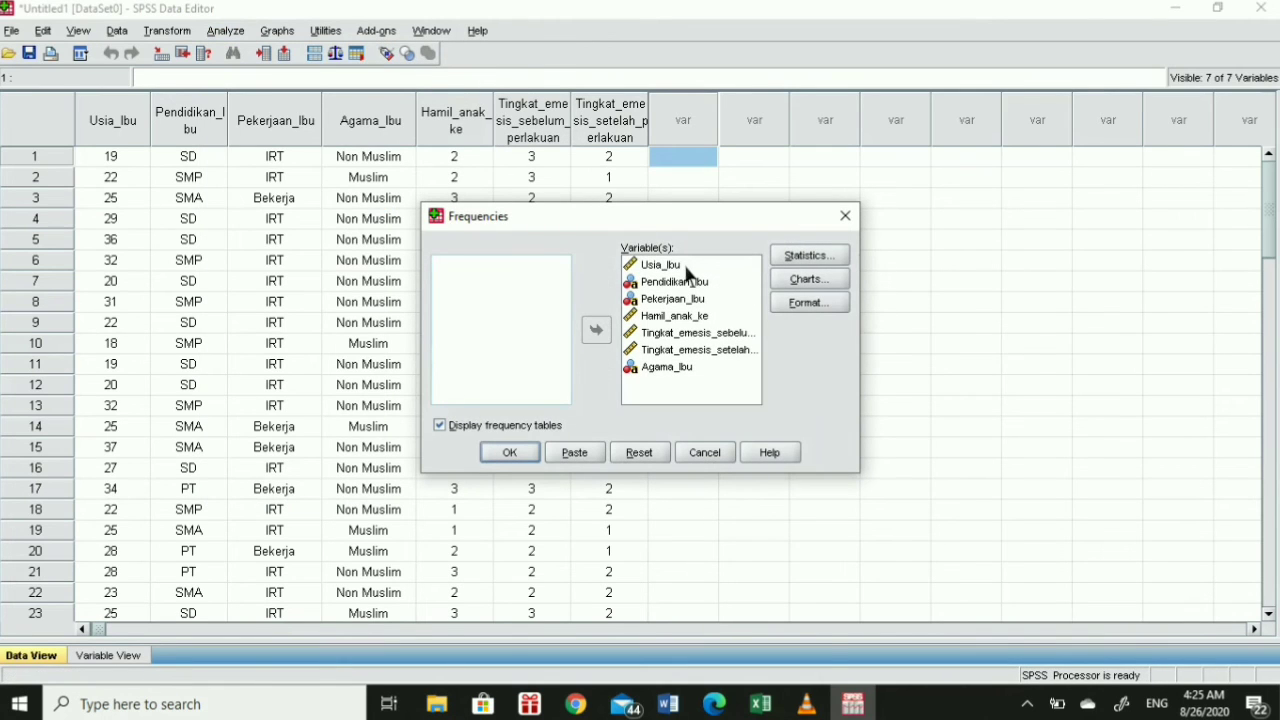
Remove all variables from the Frequencies analysis and add all seven back together in dataset order
click(687, 270)
key(ctrl+a)
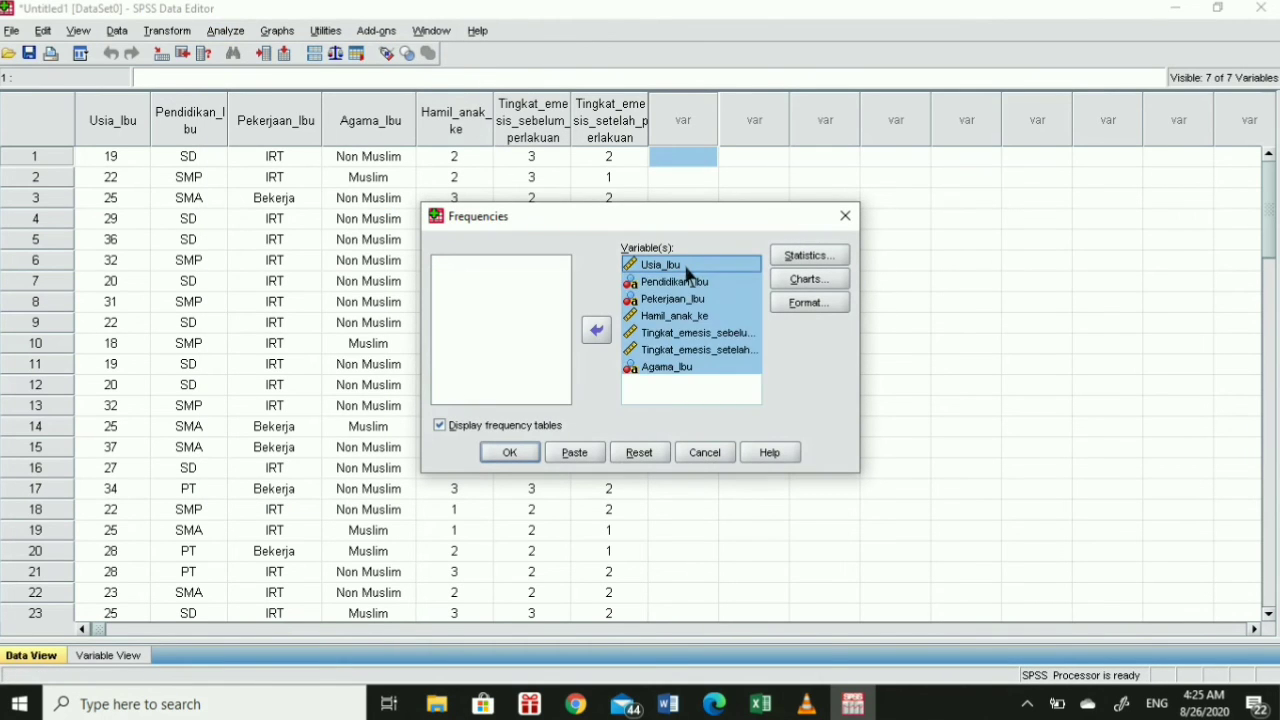
click(596, 330)
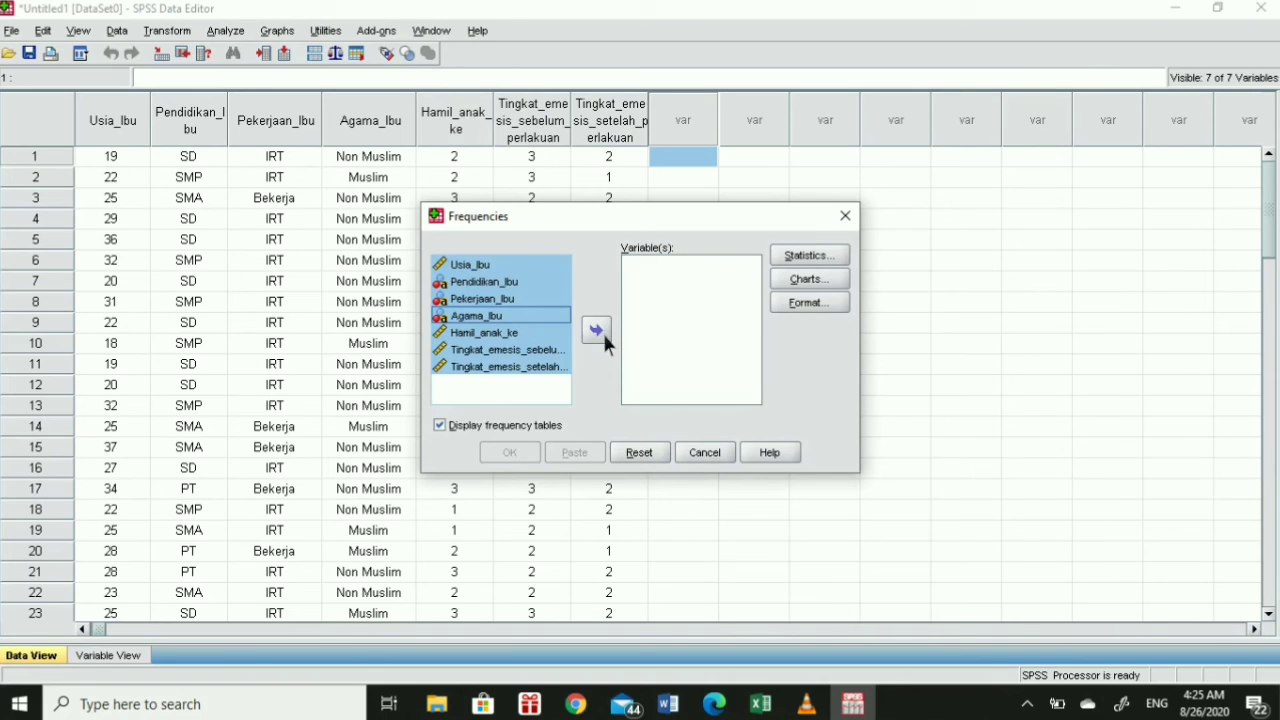
click(500, 392)
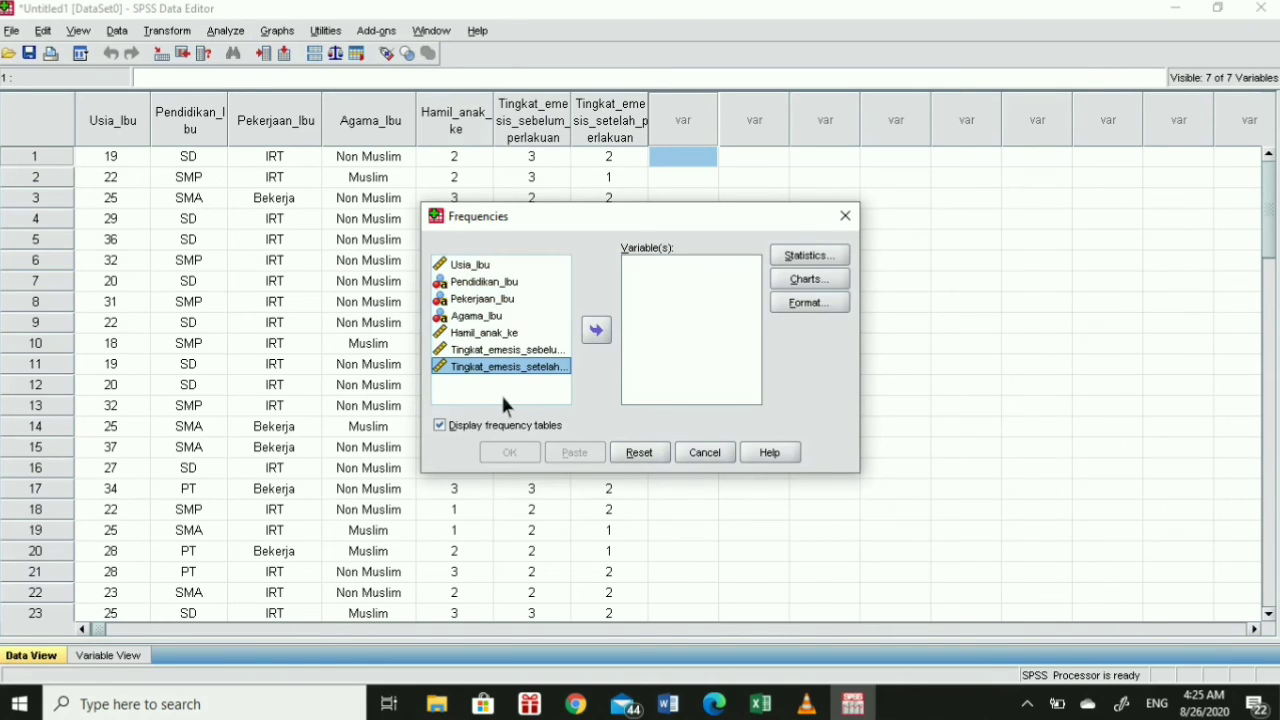
click(482, 268)
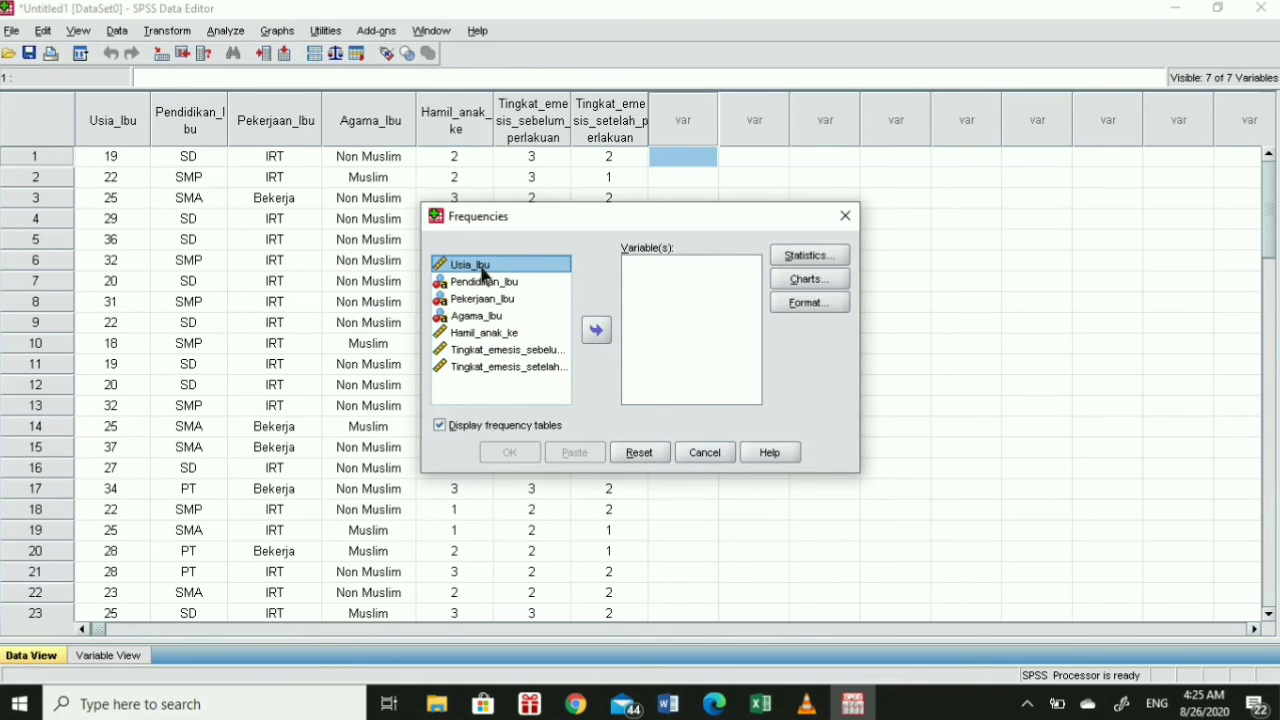
key(ctrl+a)
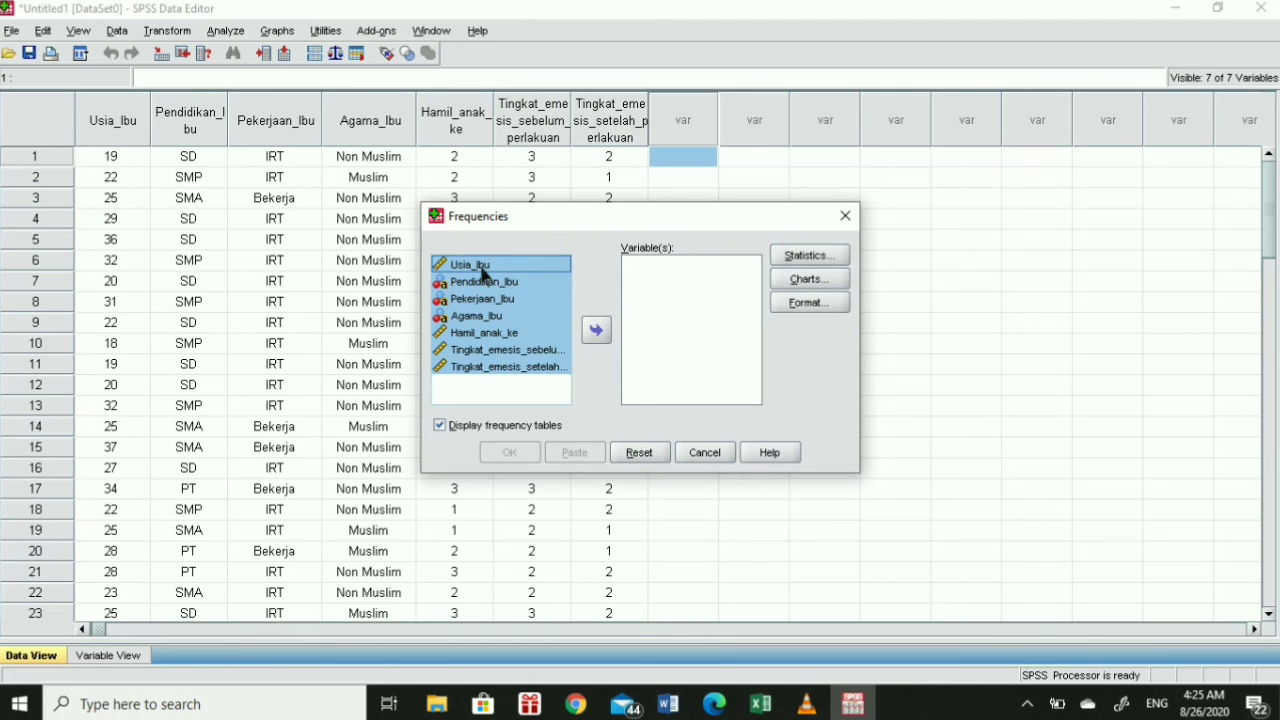
click(597, 331)
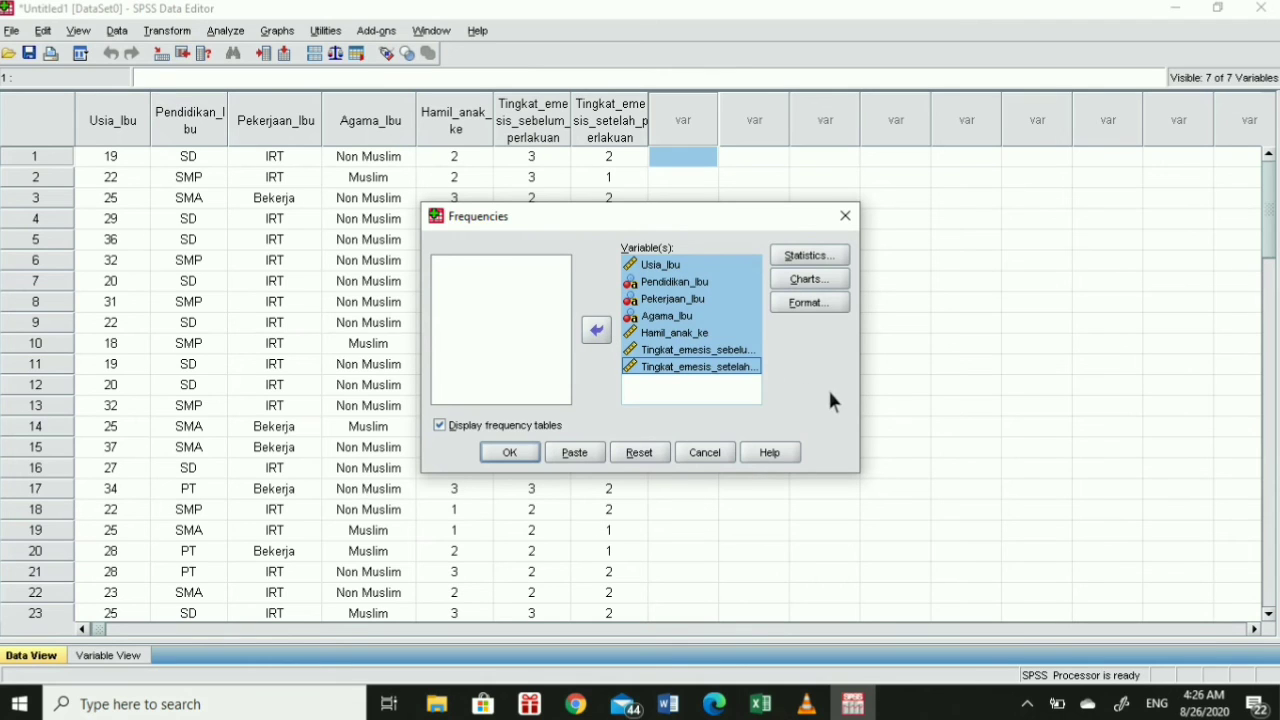
Check the selected statistics, rerun the Frequencies analysis and review the Statistics table in the output
click(810, 260)
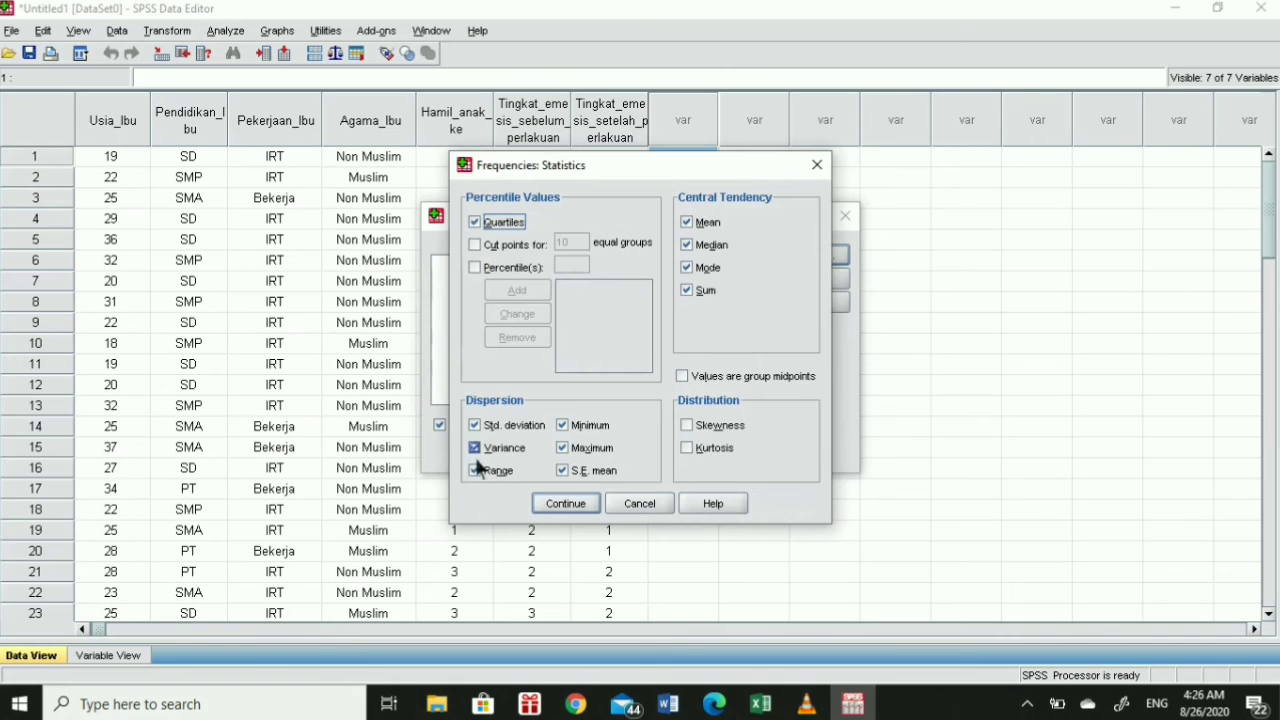
click(817, 164)
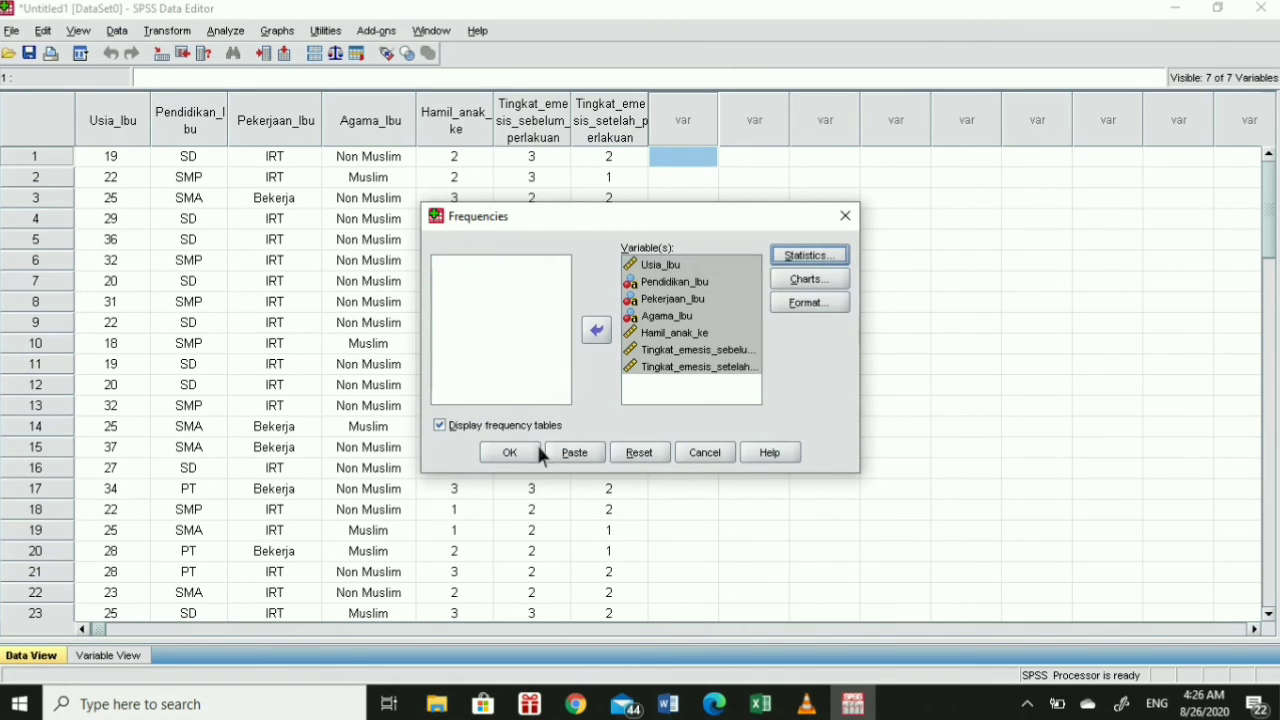
click(509, 452)
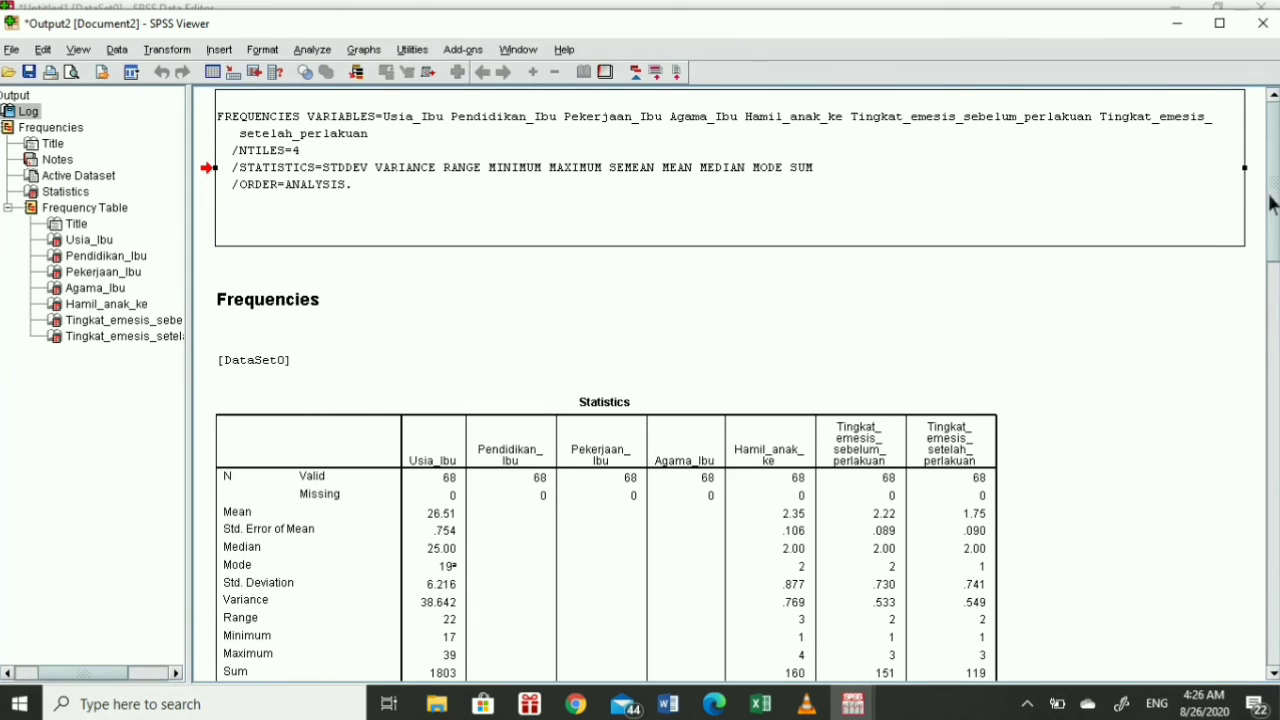
drag(1274, 198, 1274, 250)
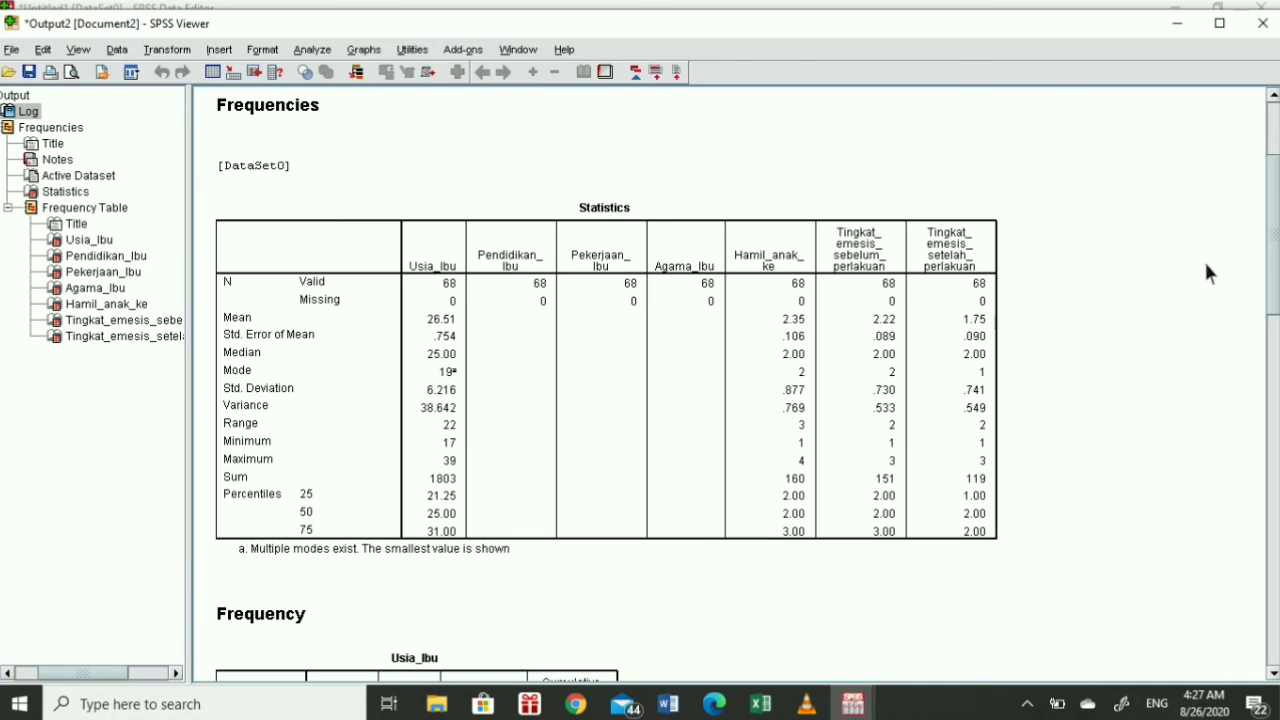
scroll(640, 380, down, 3)
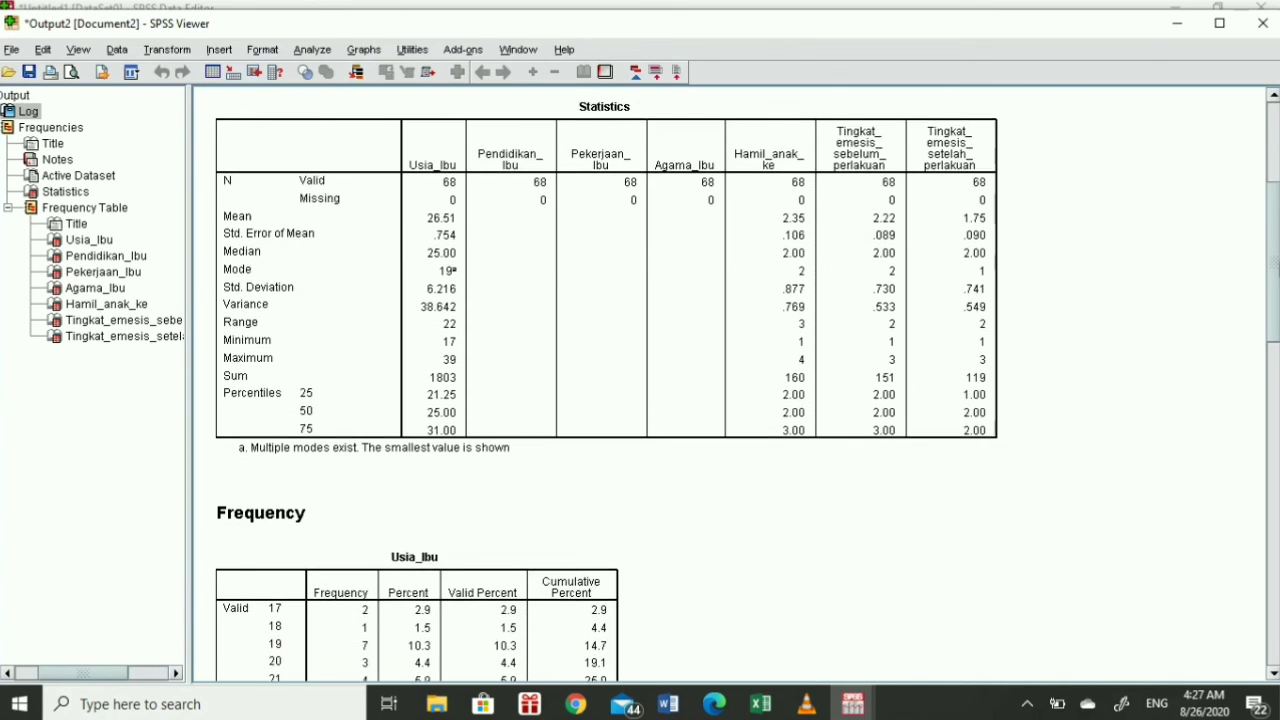
scroll(640, 380, up, 1)
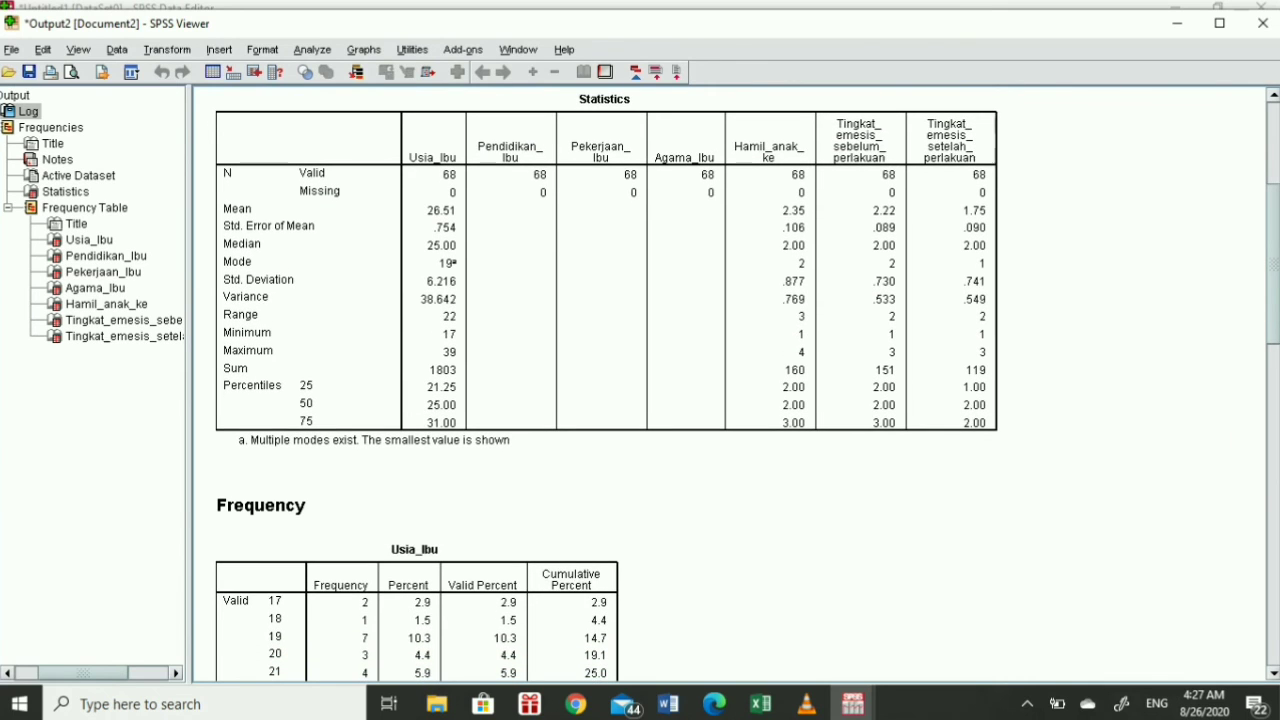
Review the frequency tables of all seven variables, from Usia_Ibu through Tingkat_emesis_setelah_perlakuan
scroll(640, 380, down, 3)
scroll(640, 380, down, 3)
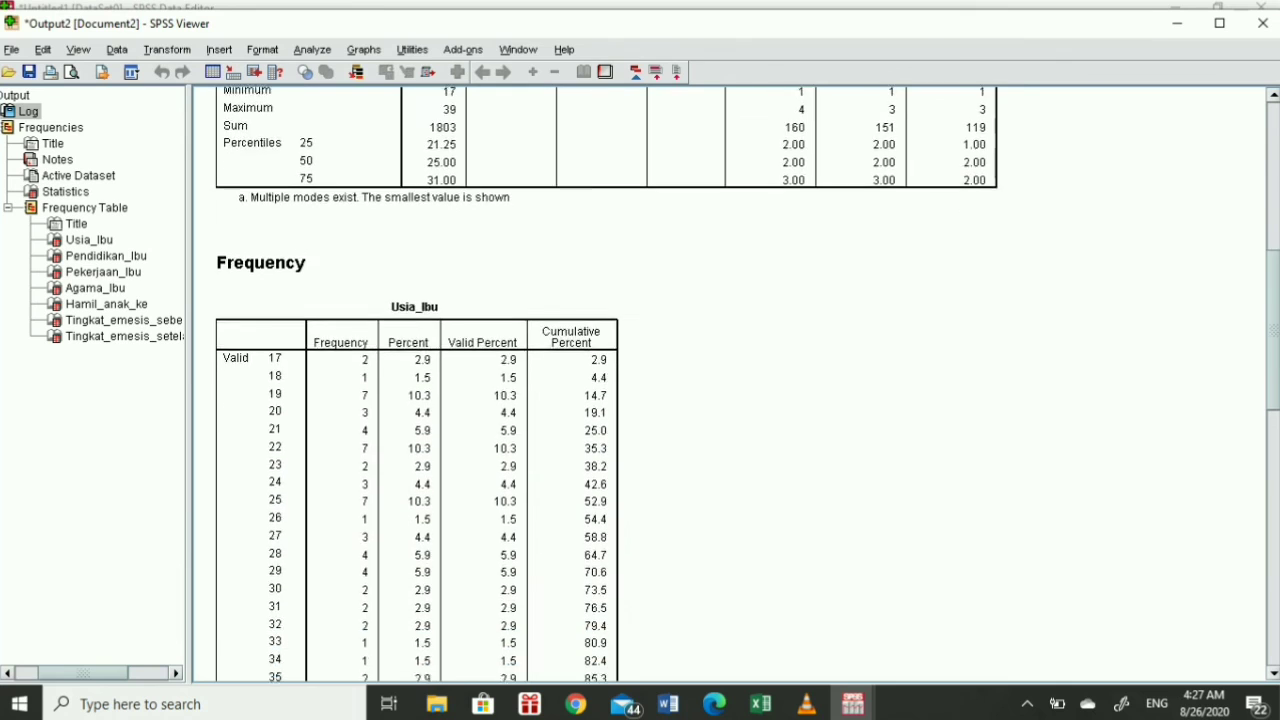
scroll(640, 380, down, 1)
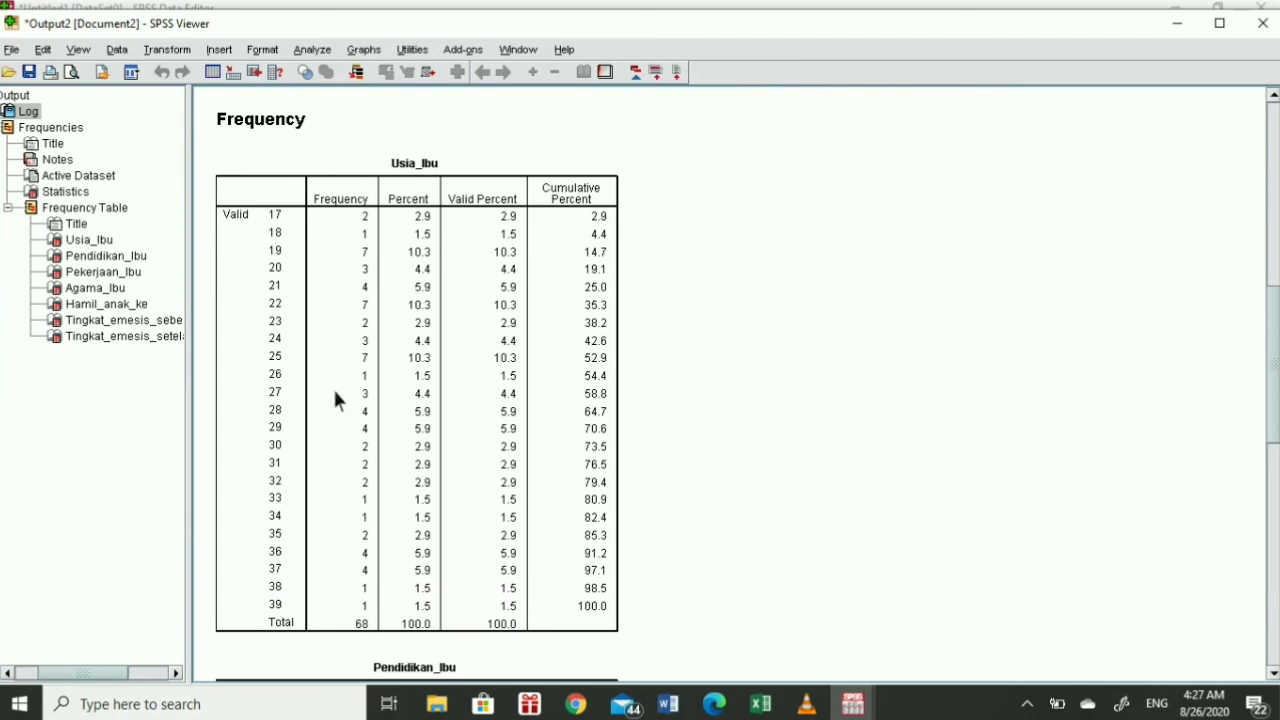
drag(1278, 325, 1278, 323)
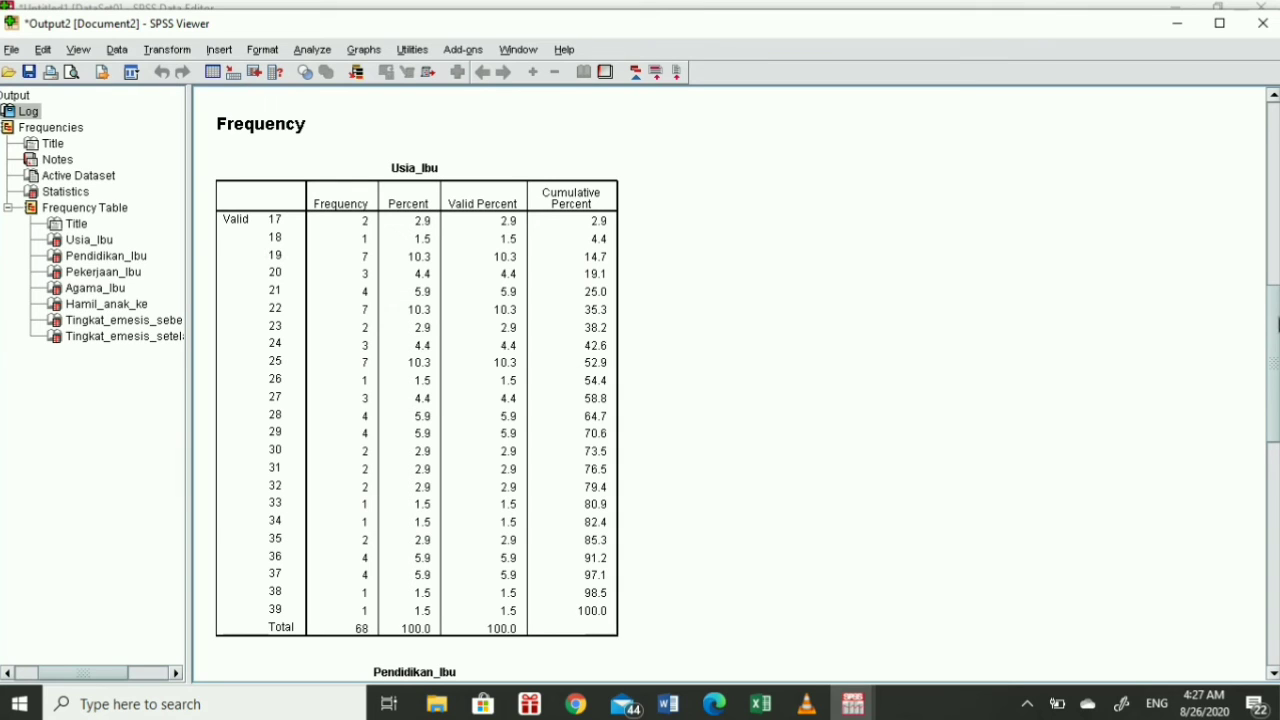
drag(1274, 332, 1277, 455)
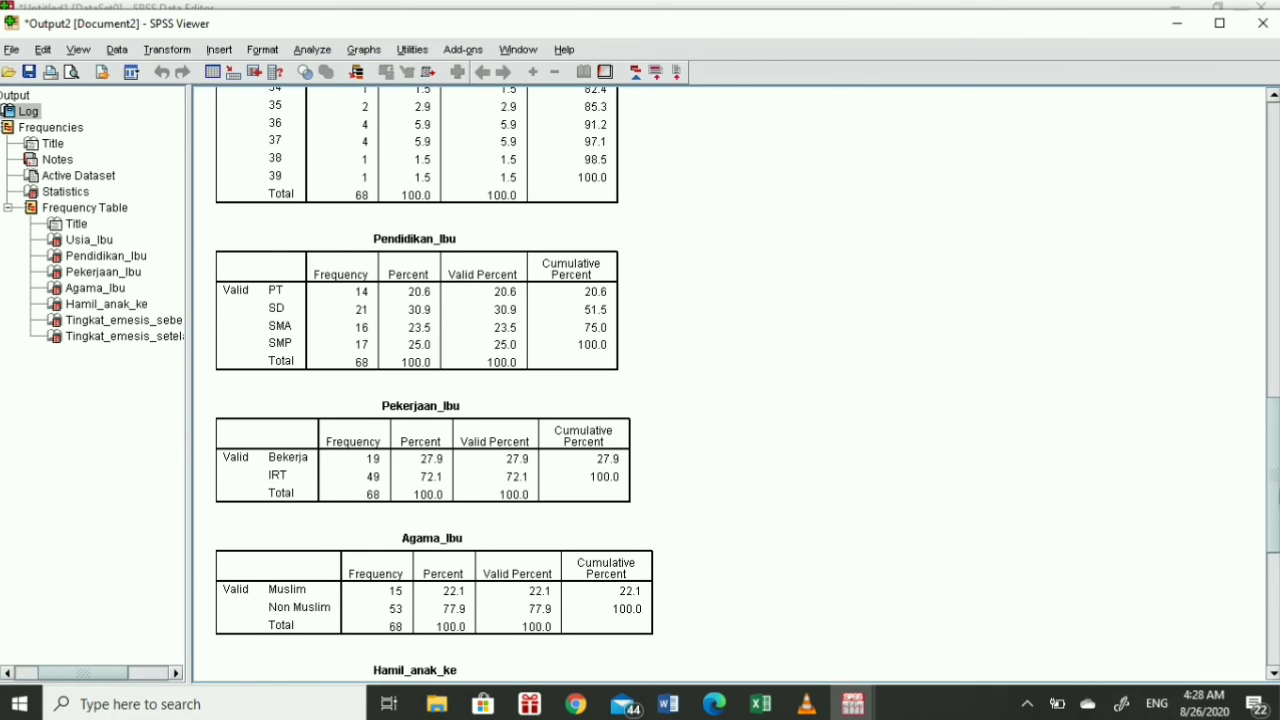
scroll(700, 390, down, 10)
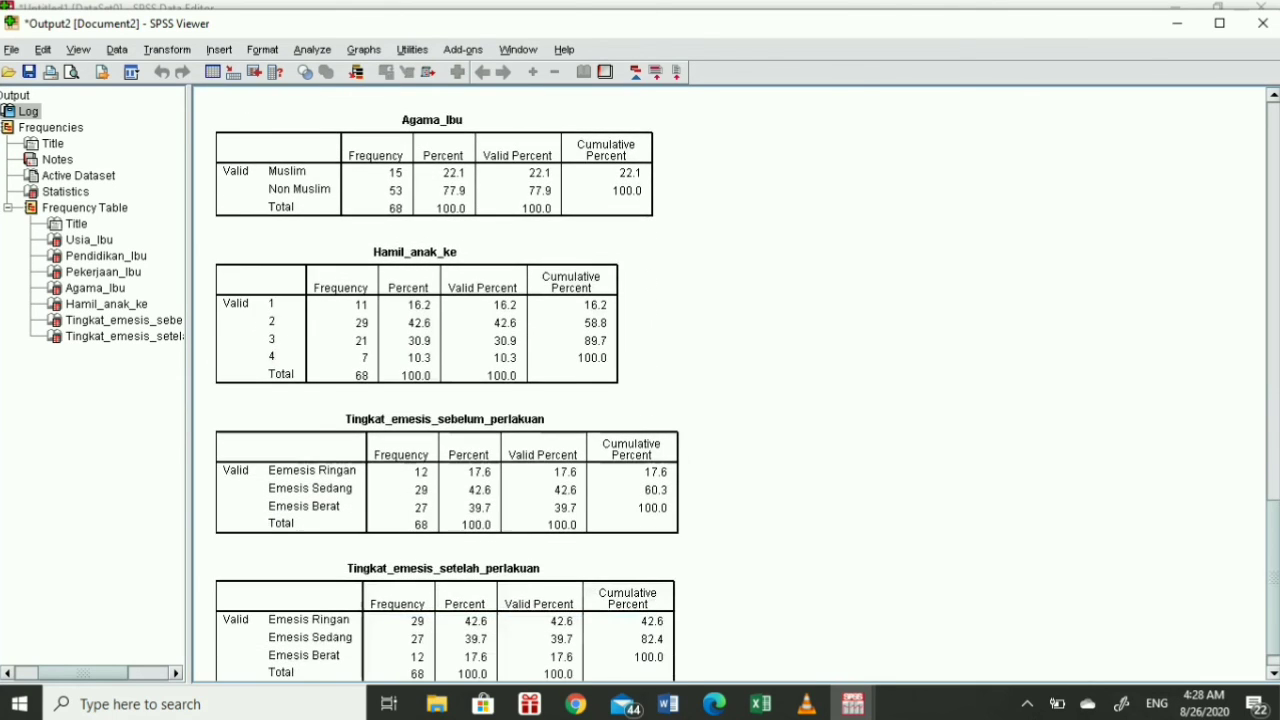
scroll(700, 390, down, 1)
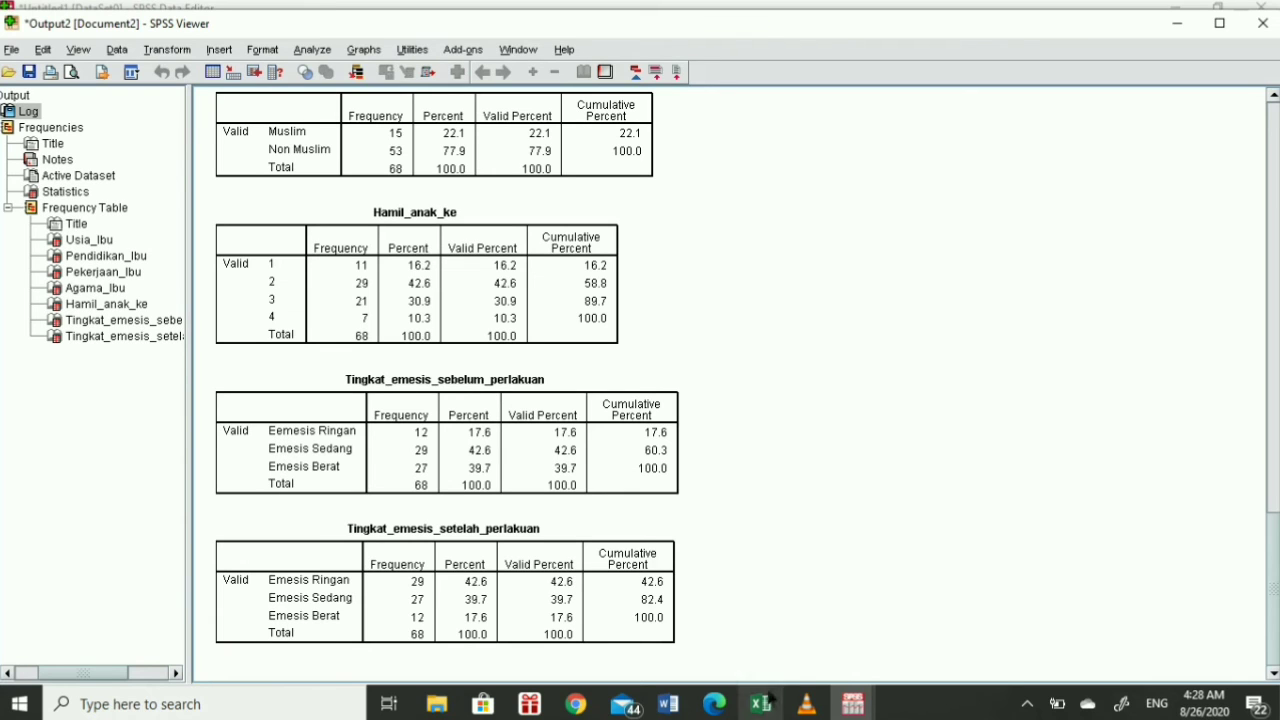
Check the value labels defined for Tingkat_emesis_sebelum_perlakuan in the dataset and return to the output document
click(853, 704)
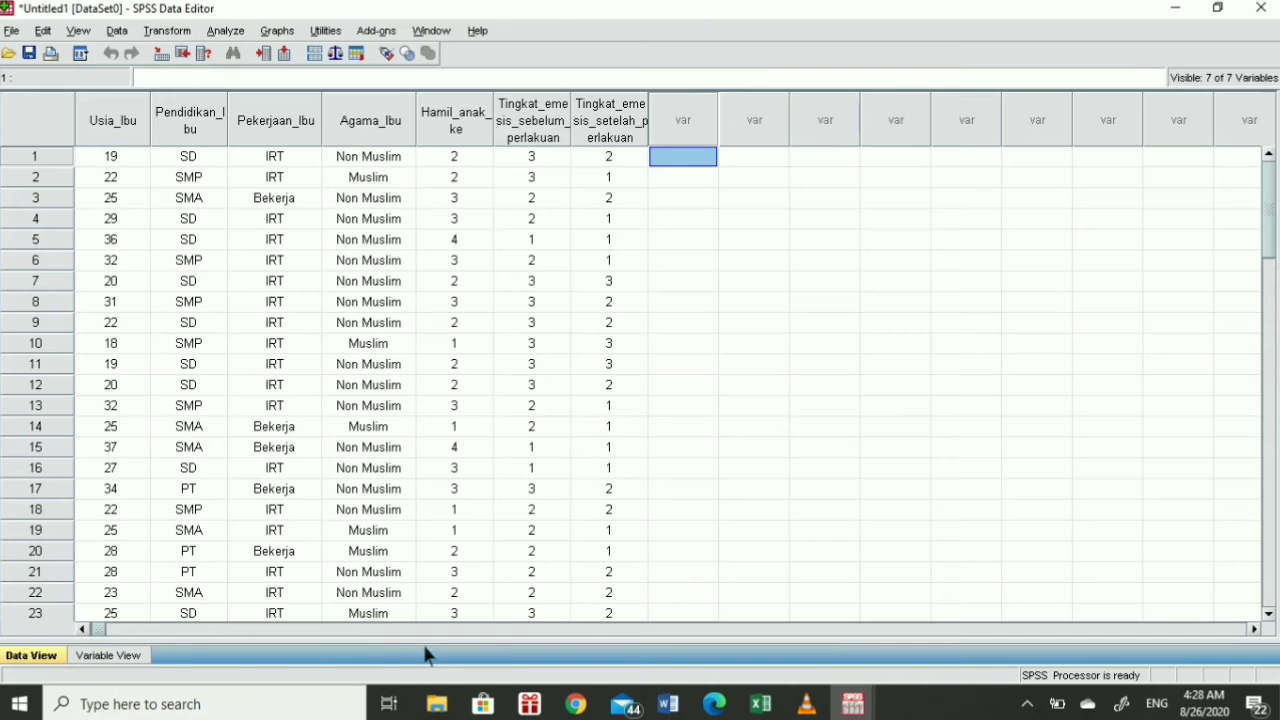
click(108, 655)
click(672, 202)
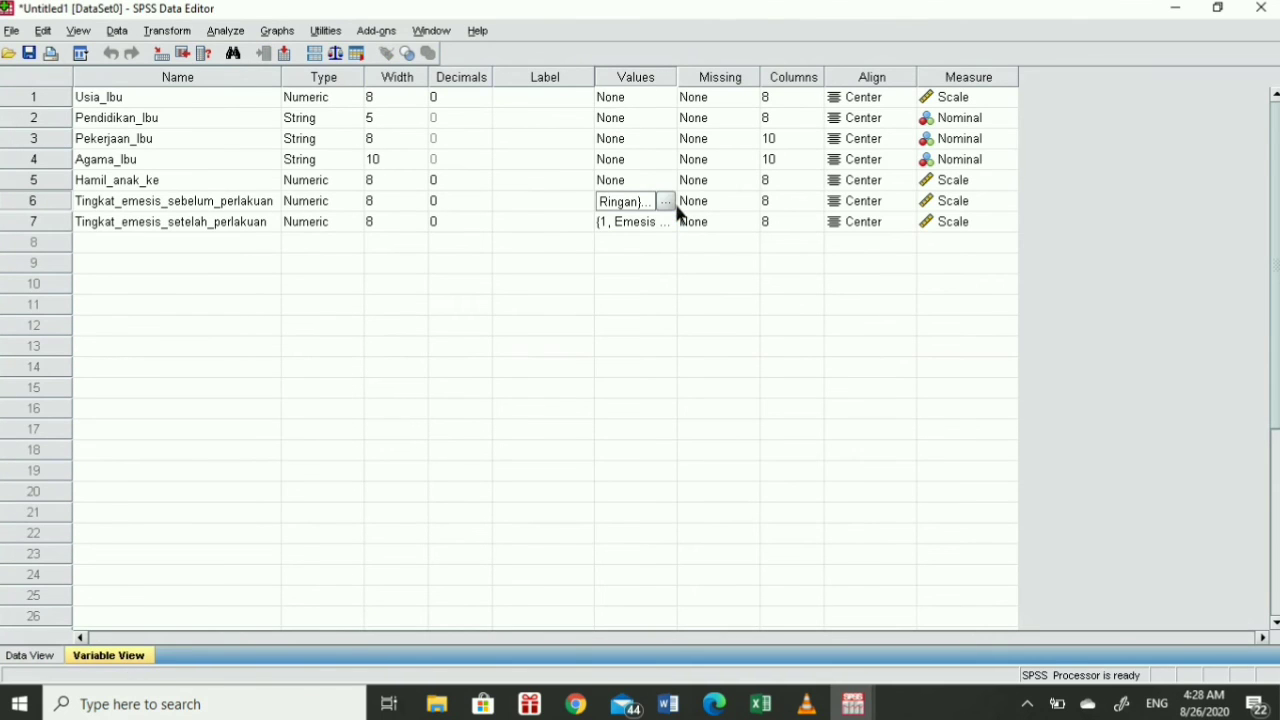
click(665, 202)
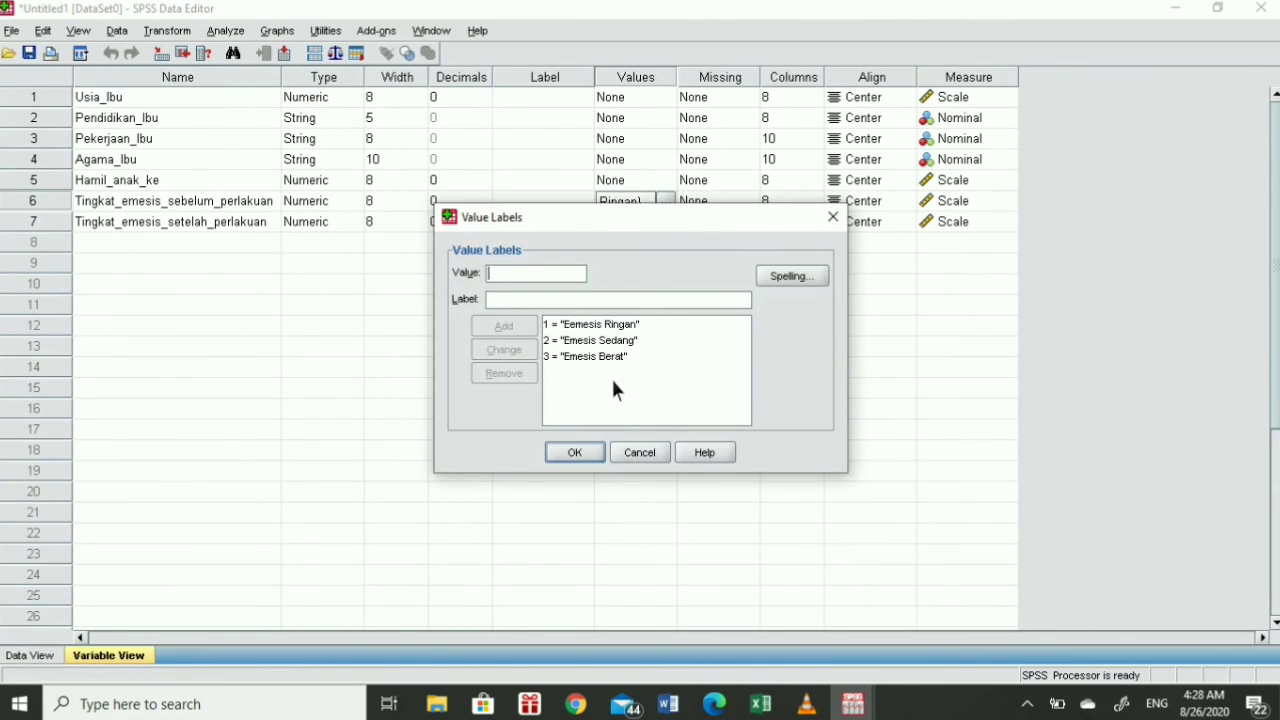
click(575, 452)
mouse_move(853, 704)
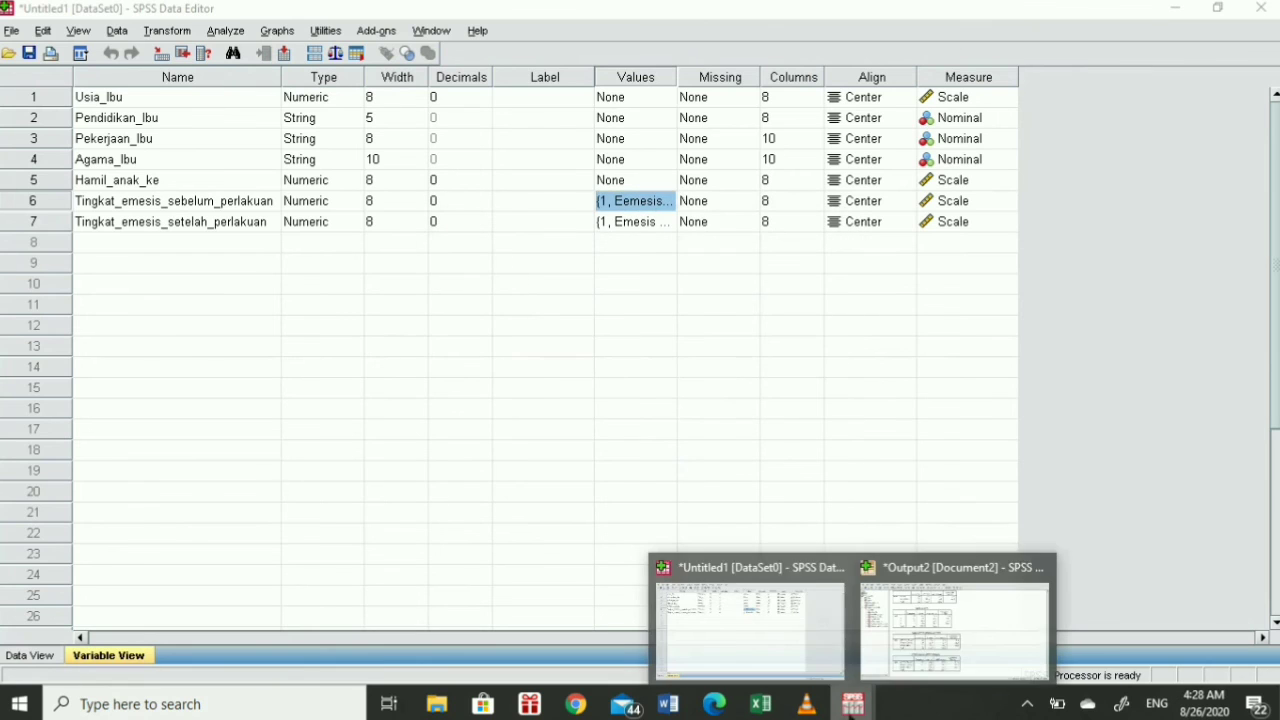
click(941, 621)
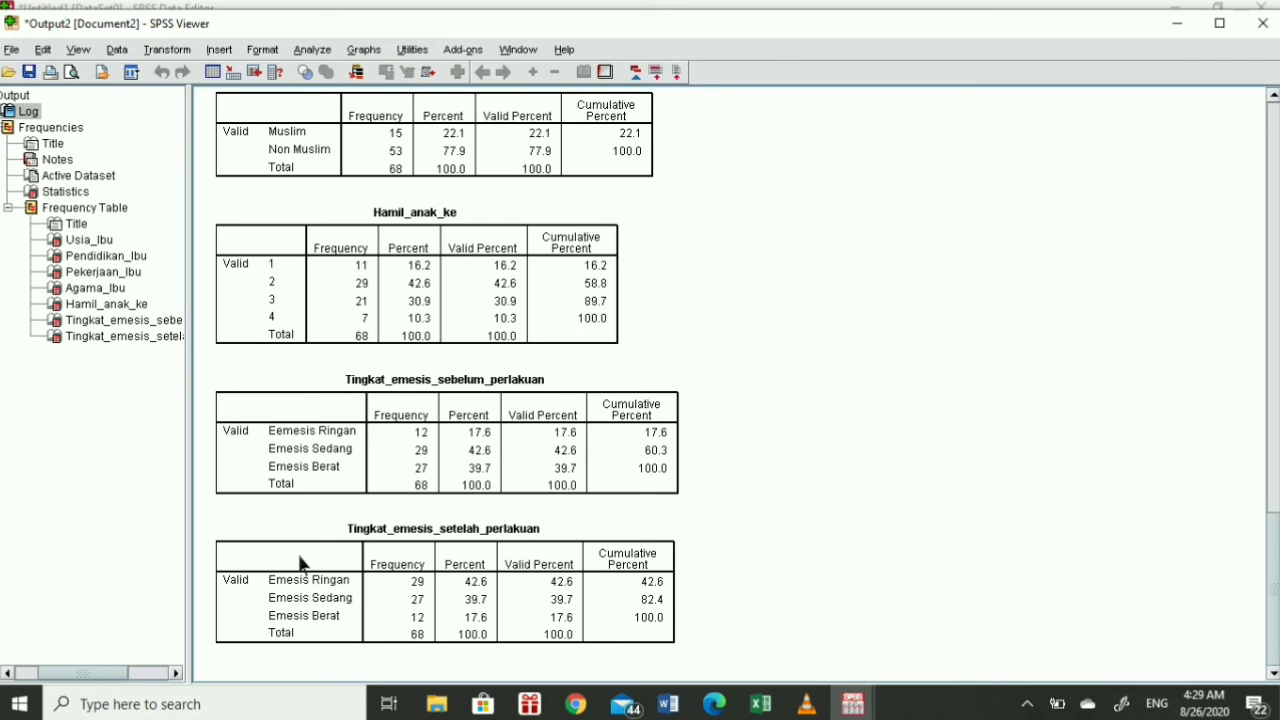
Return to the Statistics table near the start of the output and maximize the output window
drag(1275, 540, 1250, 75)
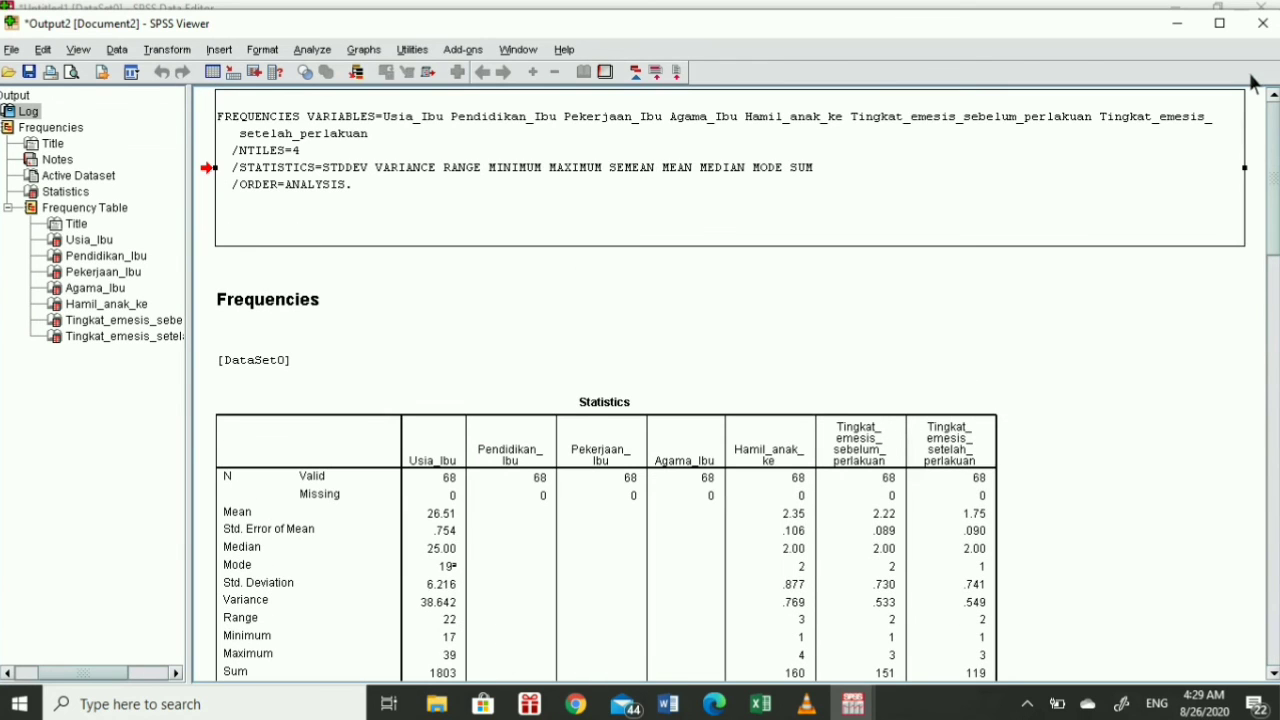
drag(1274, 178, 1274, 260)
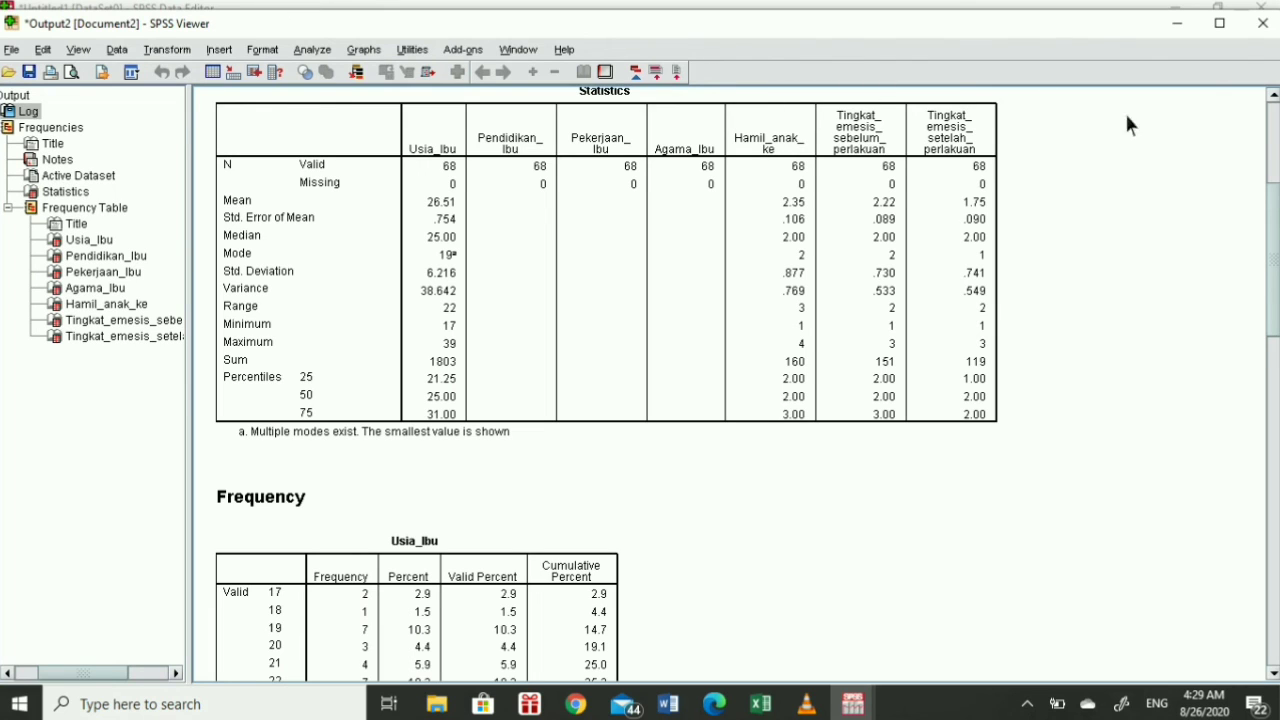
click(1220, 24)
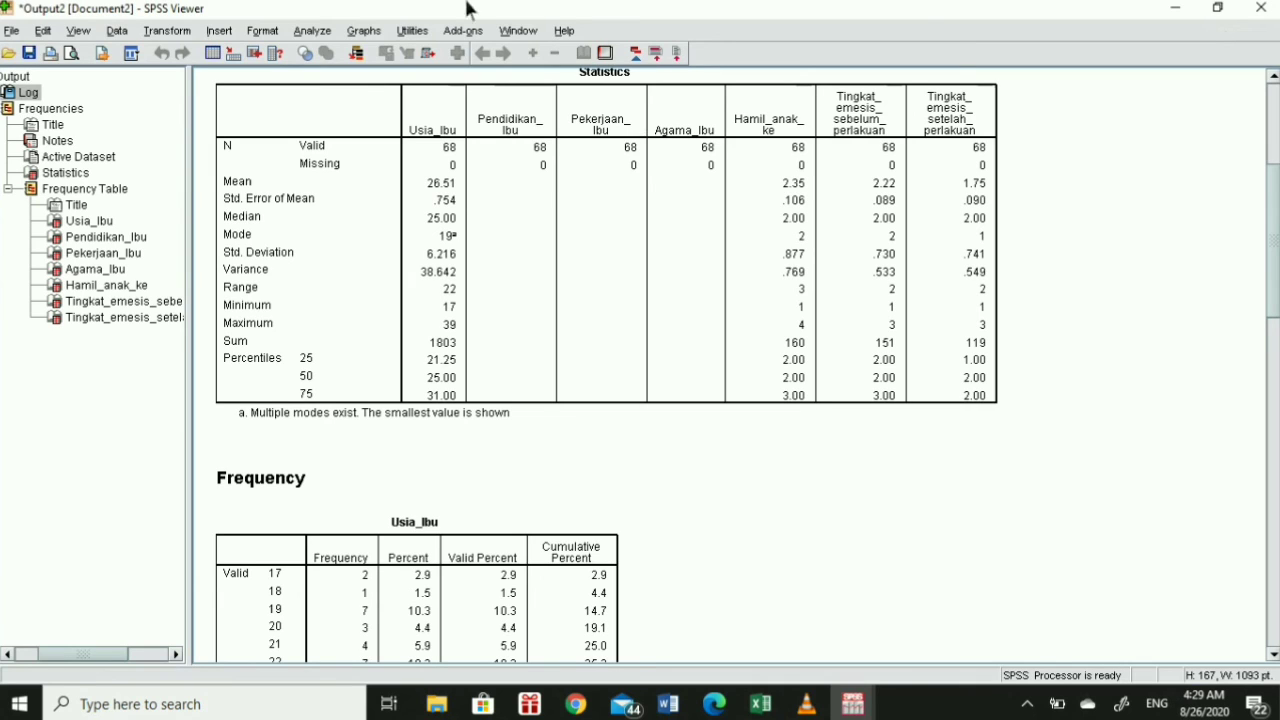
Start saving the output document under a new name and open the RUMAH DOSEN Youtube Channel folder on drive D as its location
click(37, 57)
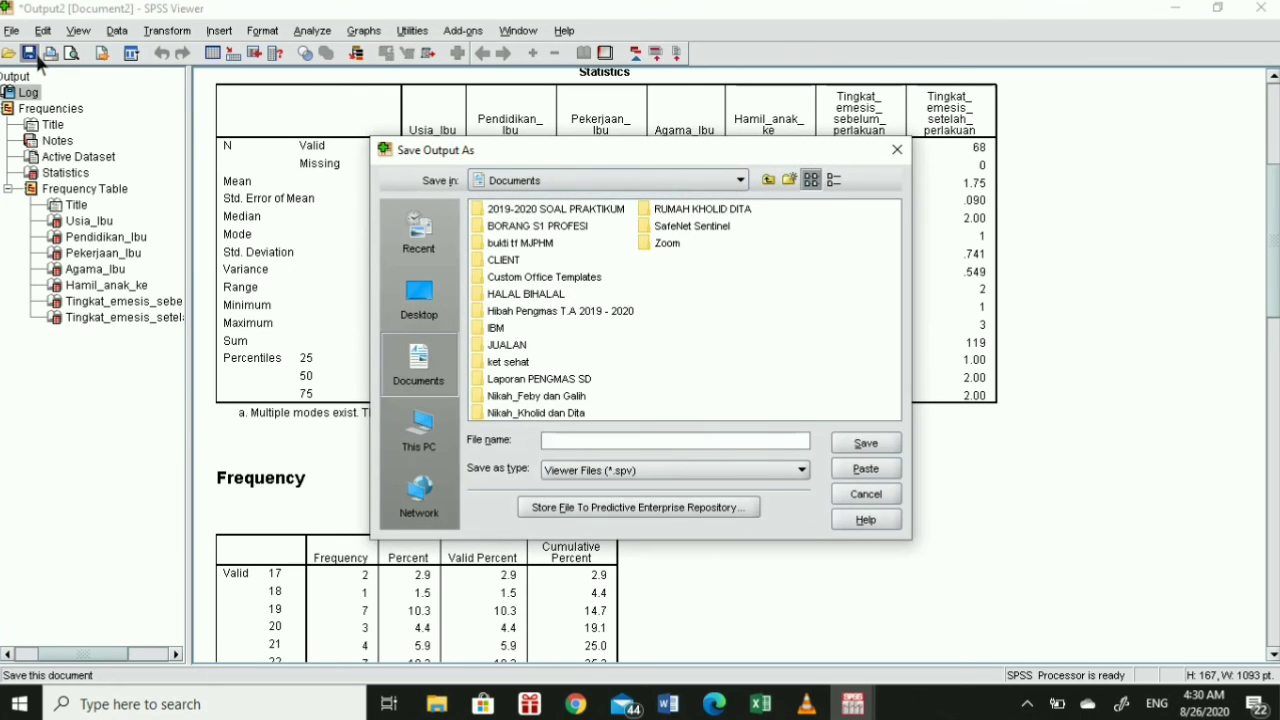
click(910, 149)
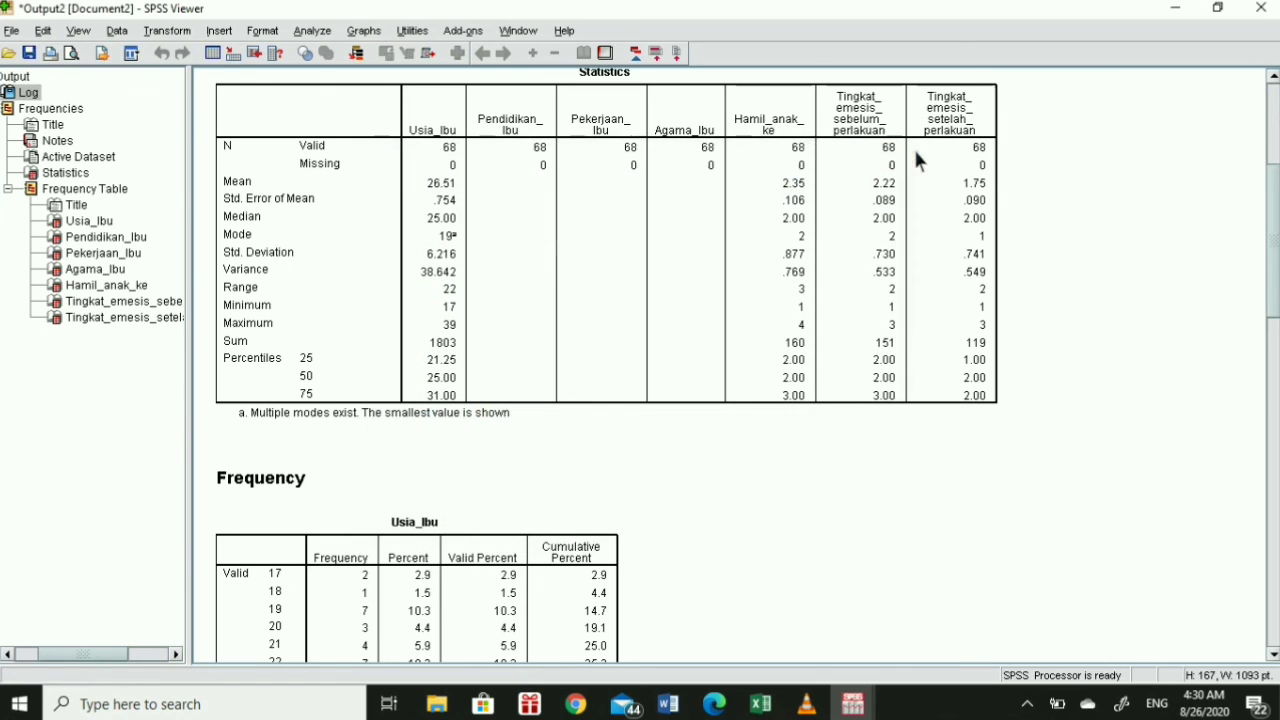
click(21, 33)
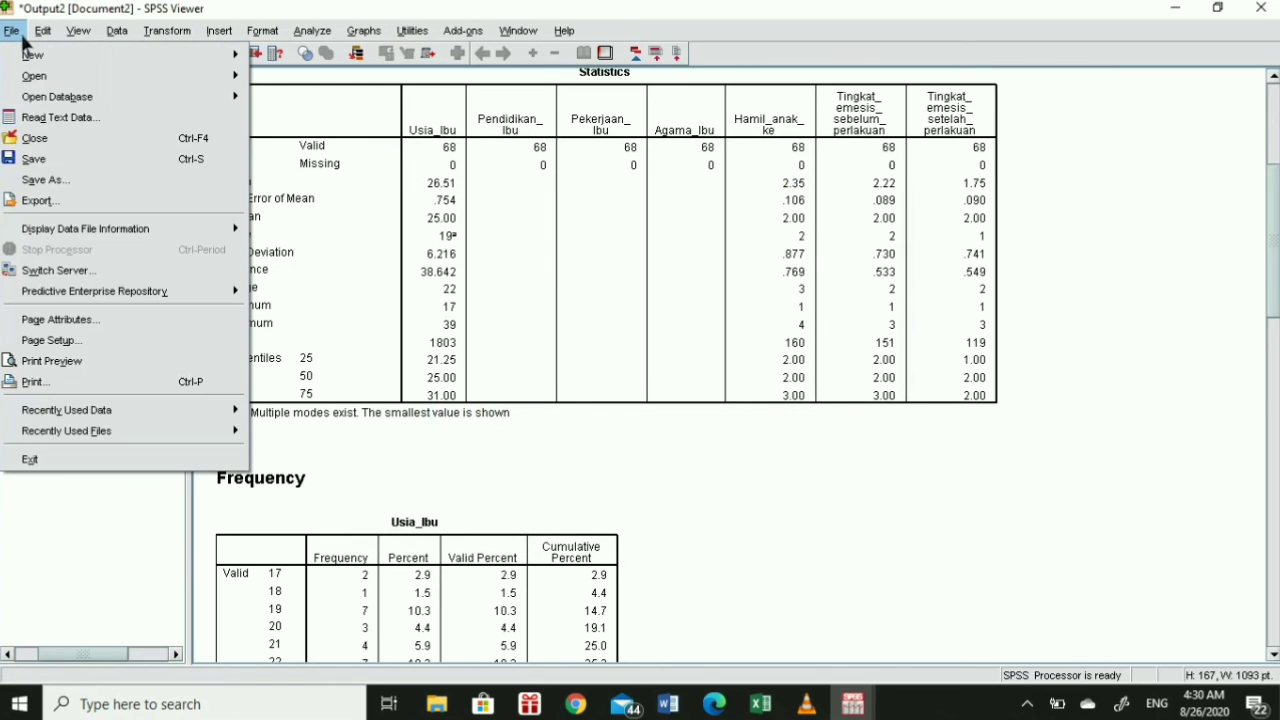
click(45, 178)
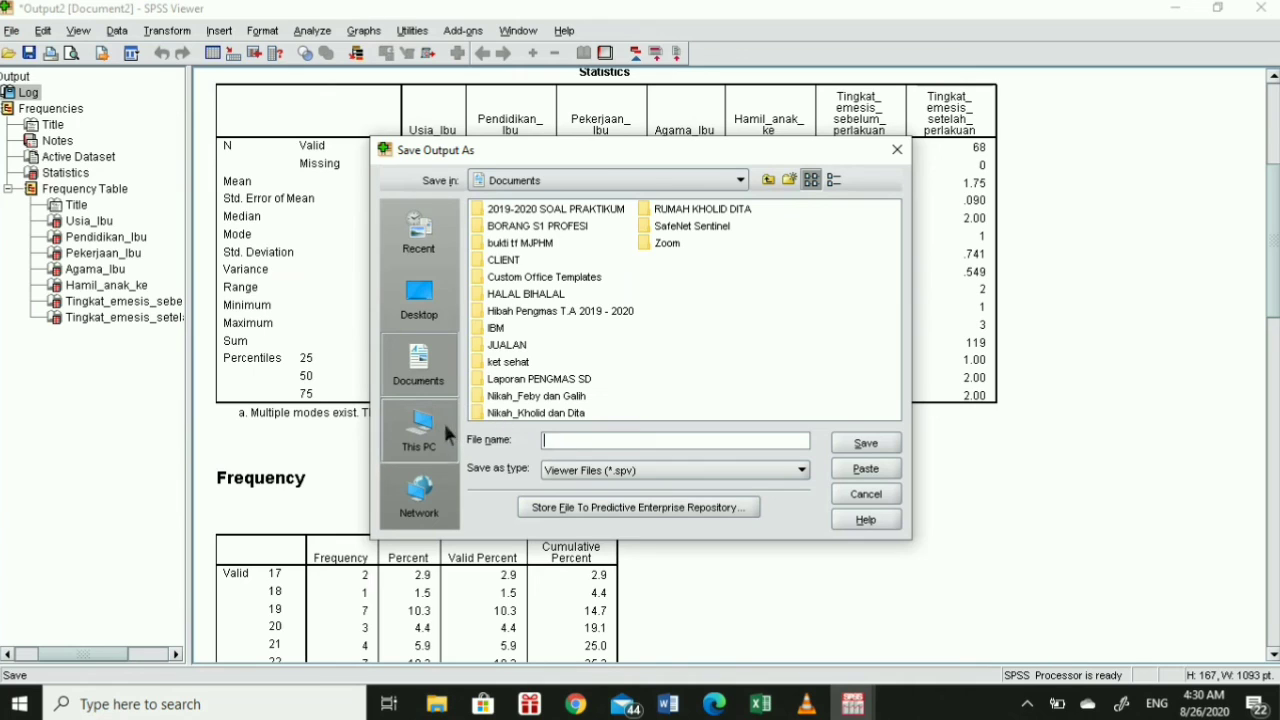
click(444, 423)
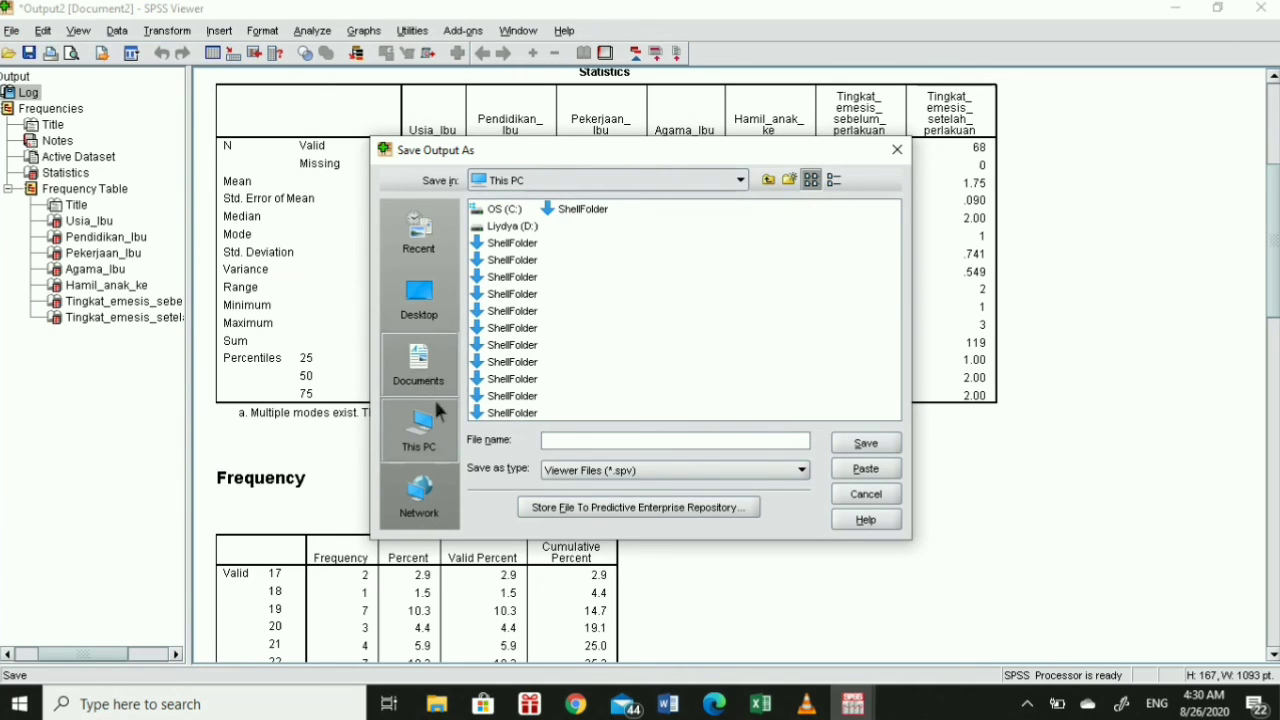
double_click(515, 226)
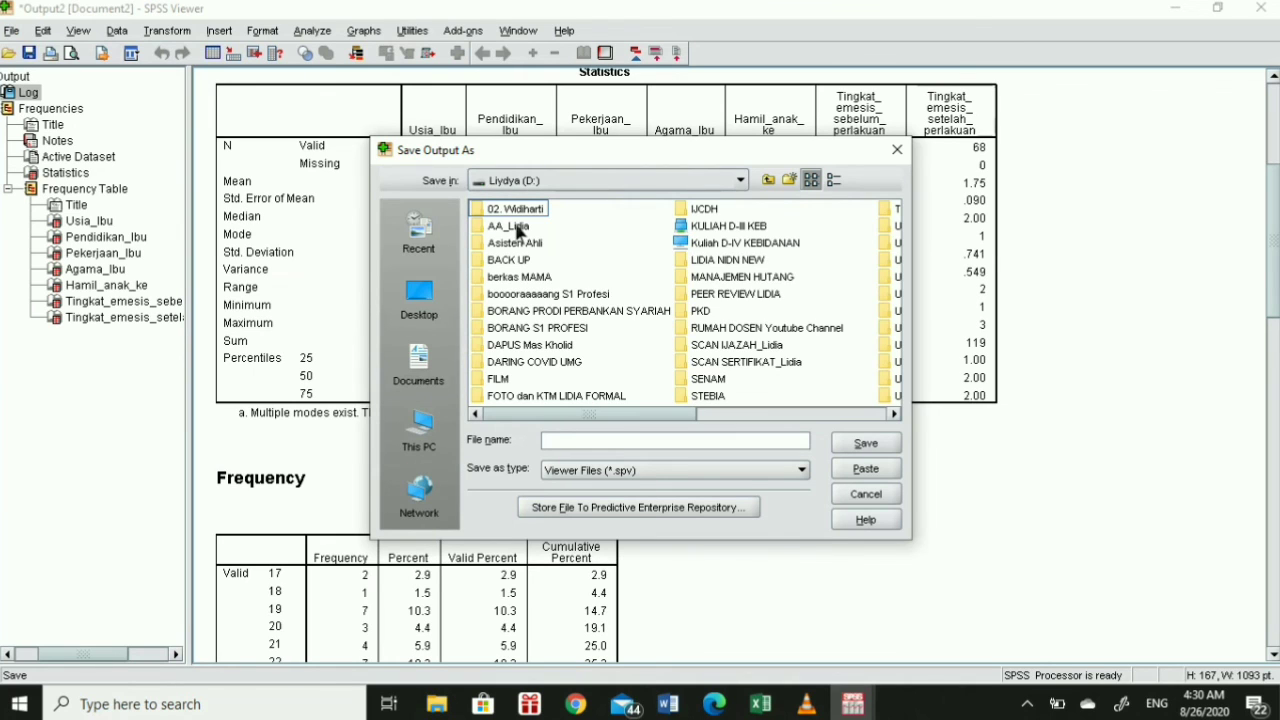
click(740, 262)
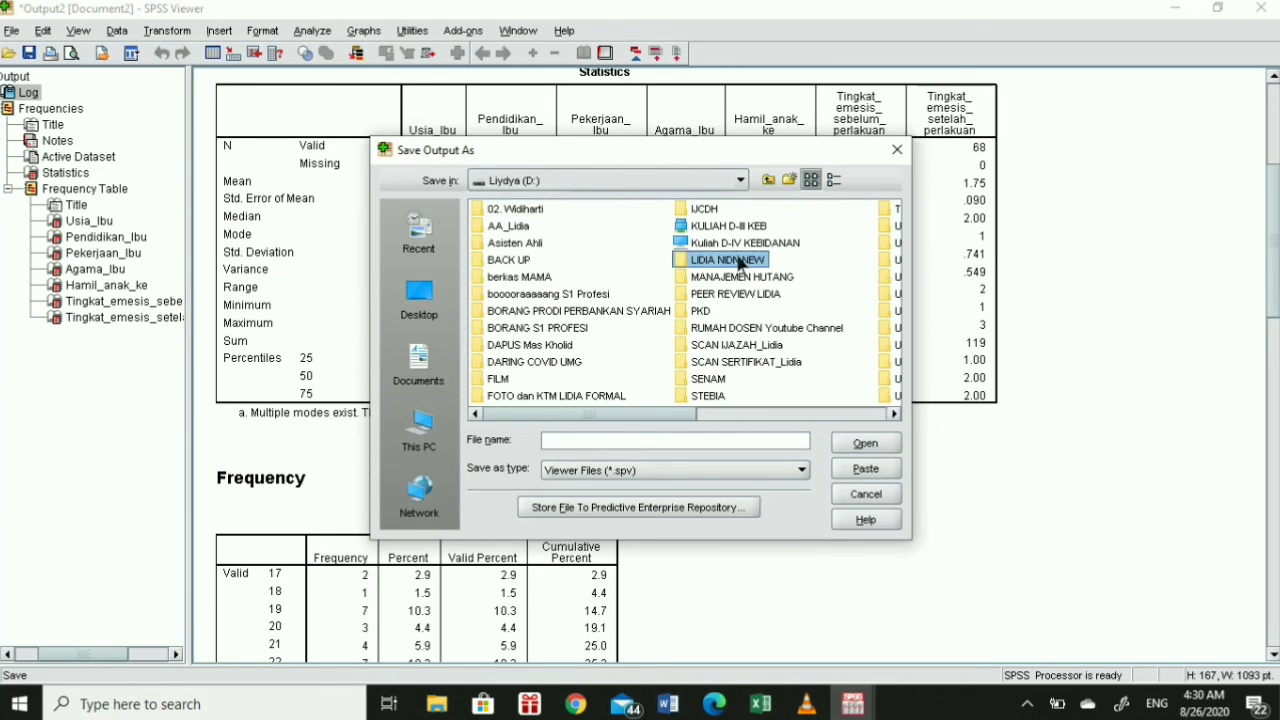
key(r)
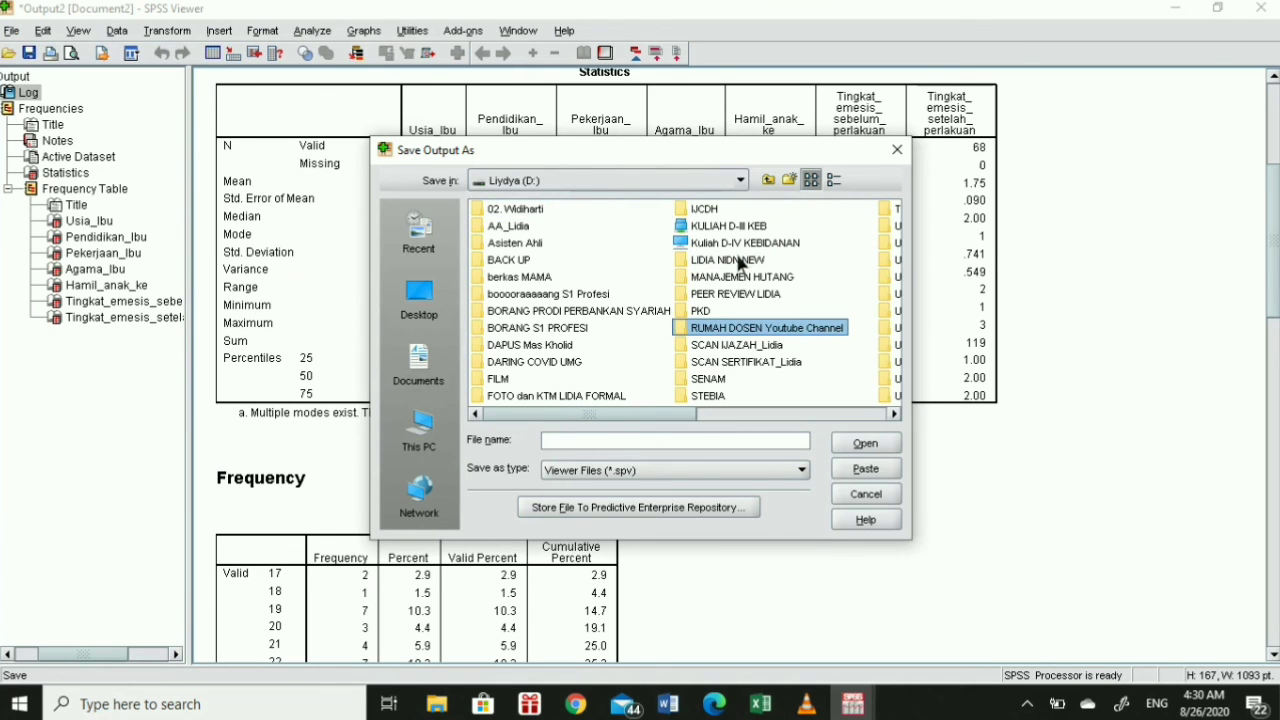
double_click(775, 330)
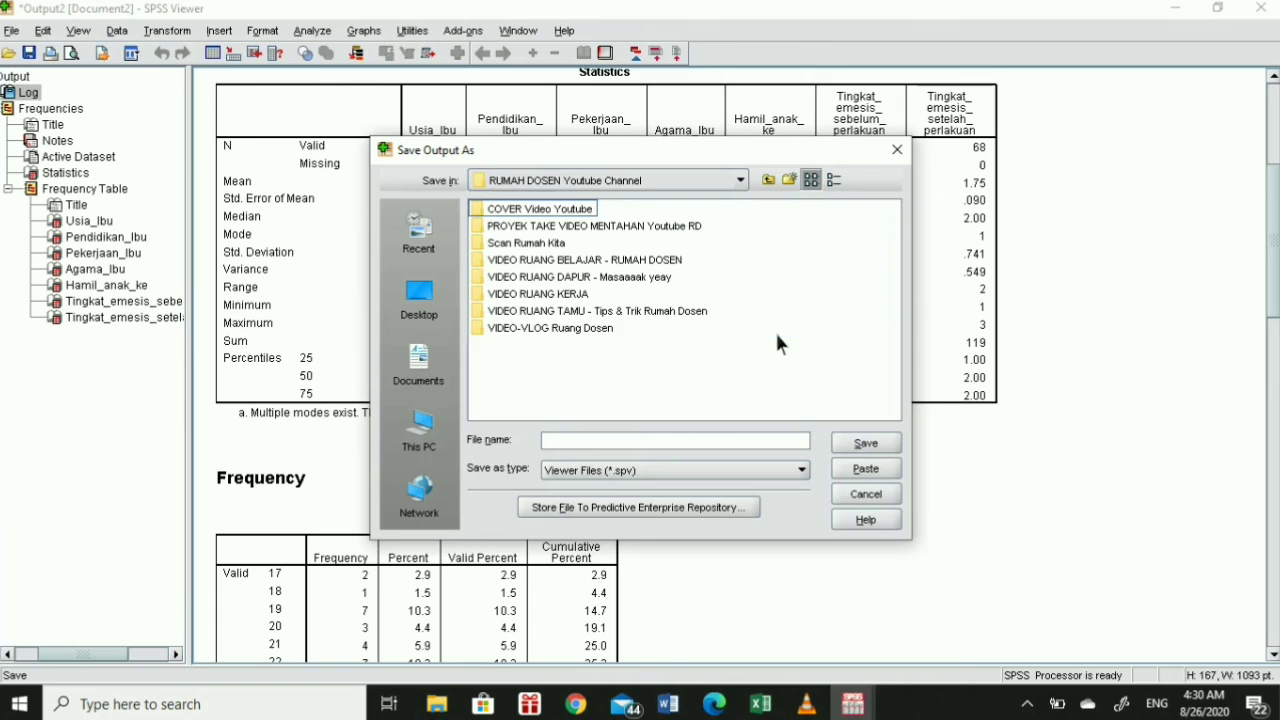
Name the output file Output_Data Deskriptif and save it as a Viewer file (*.spv)
click(628, 441)
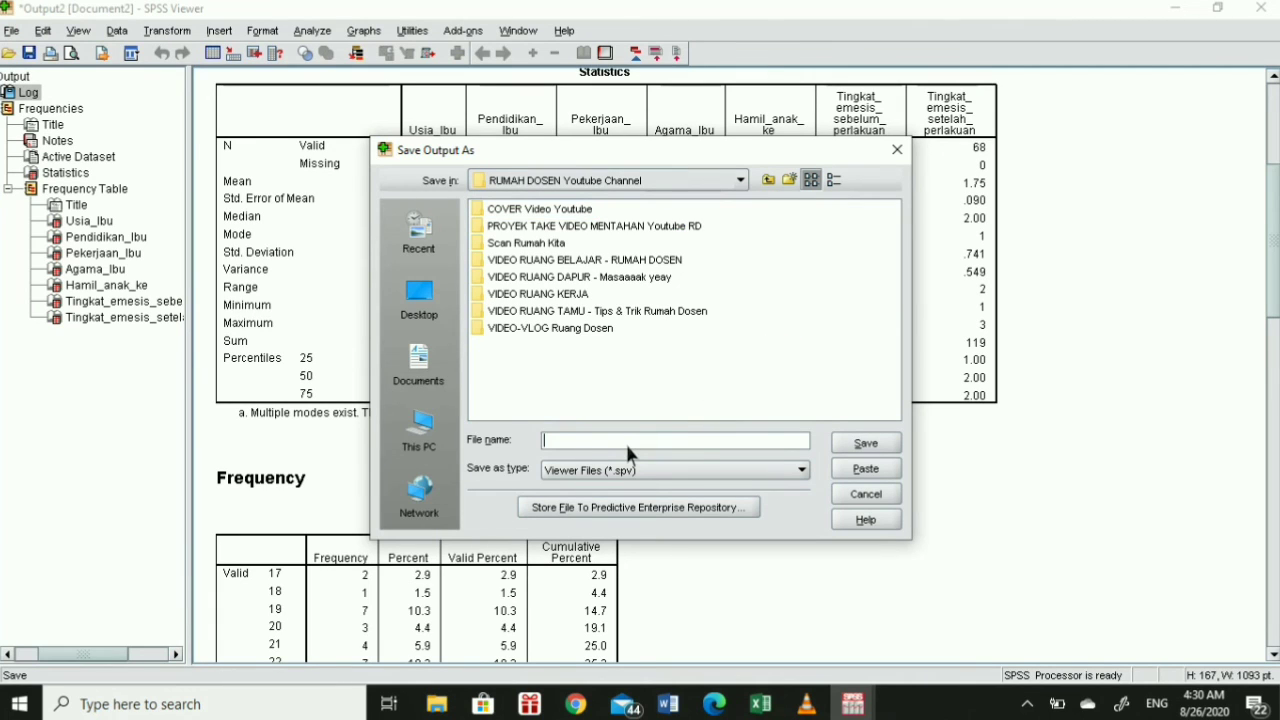
text(Output_Data Deskriptif)
click(862, 346)
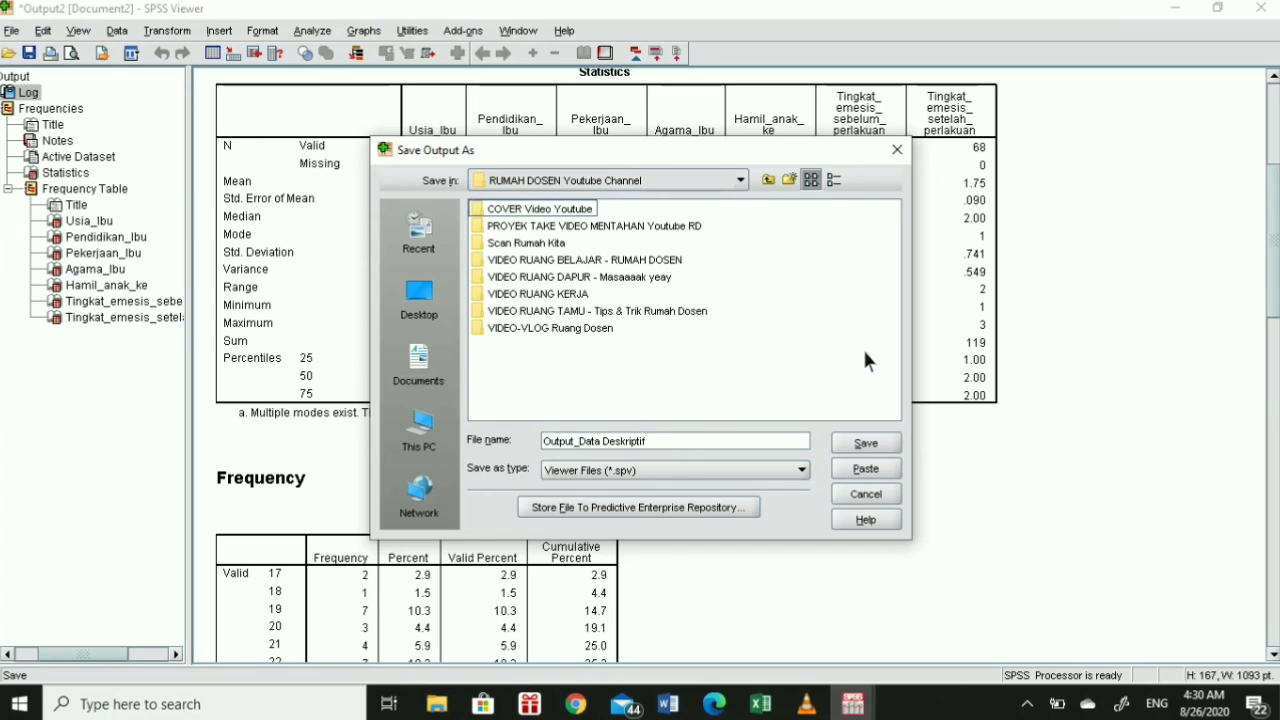
click(864, 444)
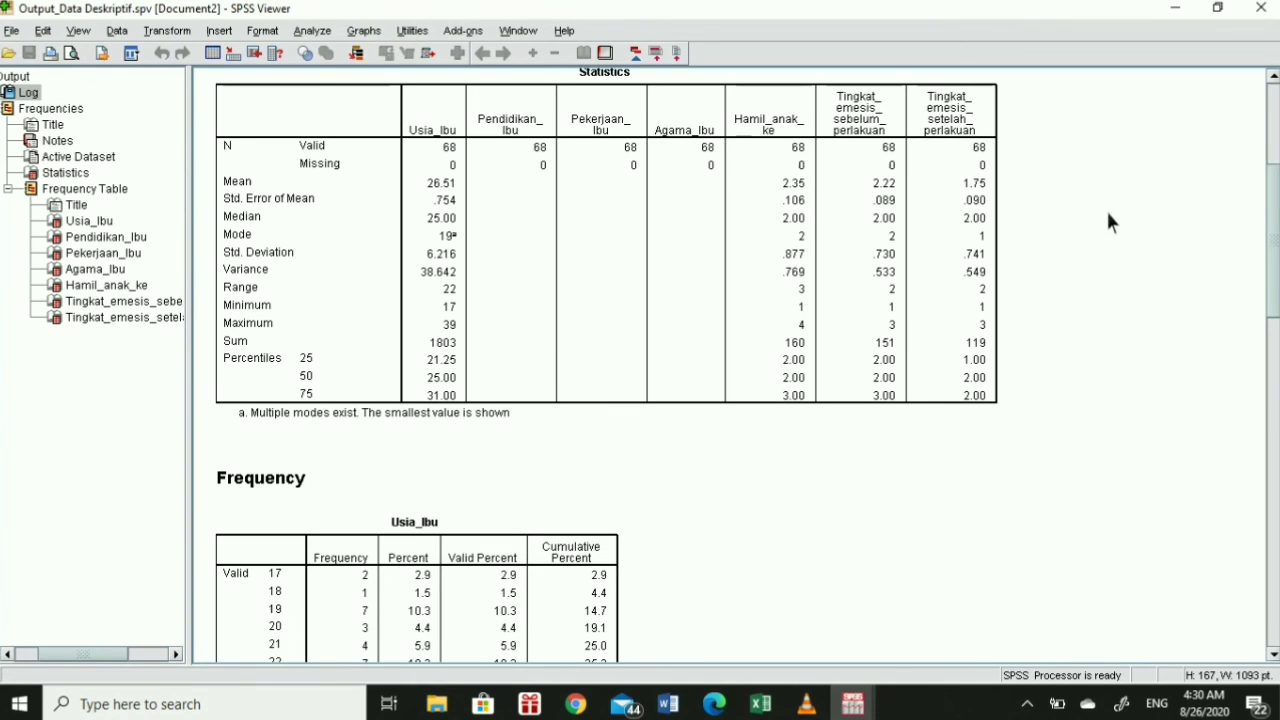
Close the saved output document and show the dataset's case values
click(1266, 14)
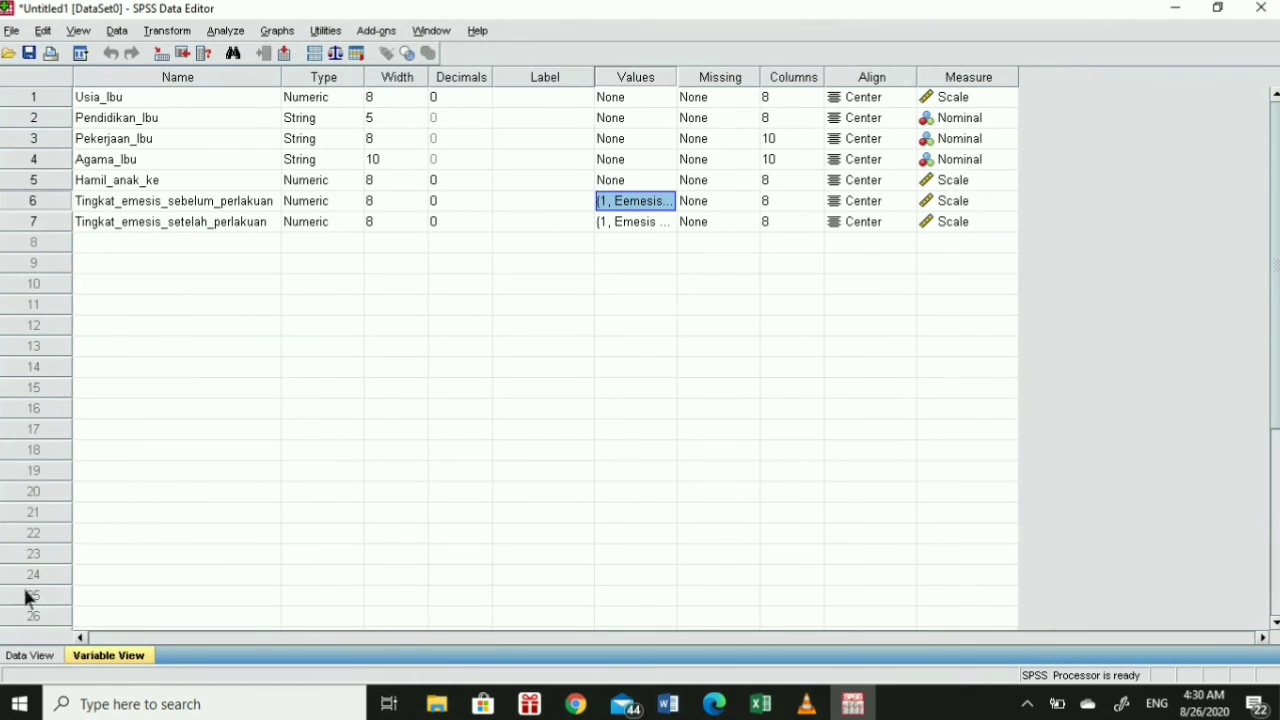
click(30, 655)
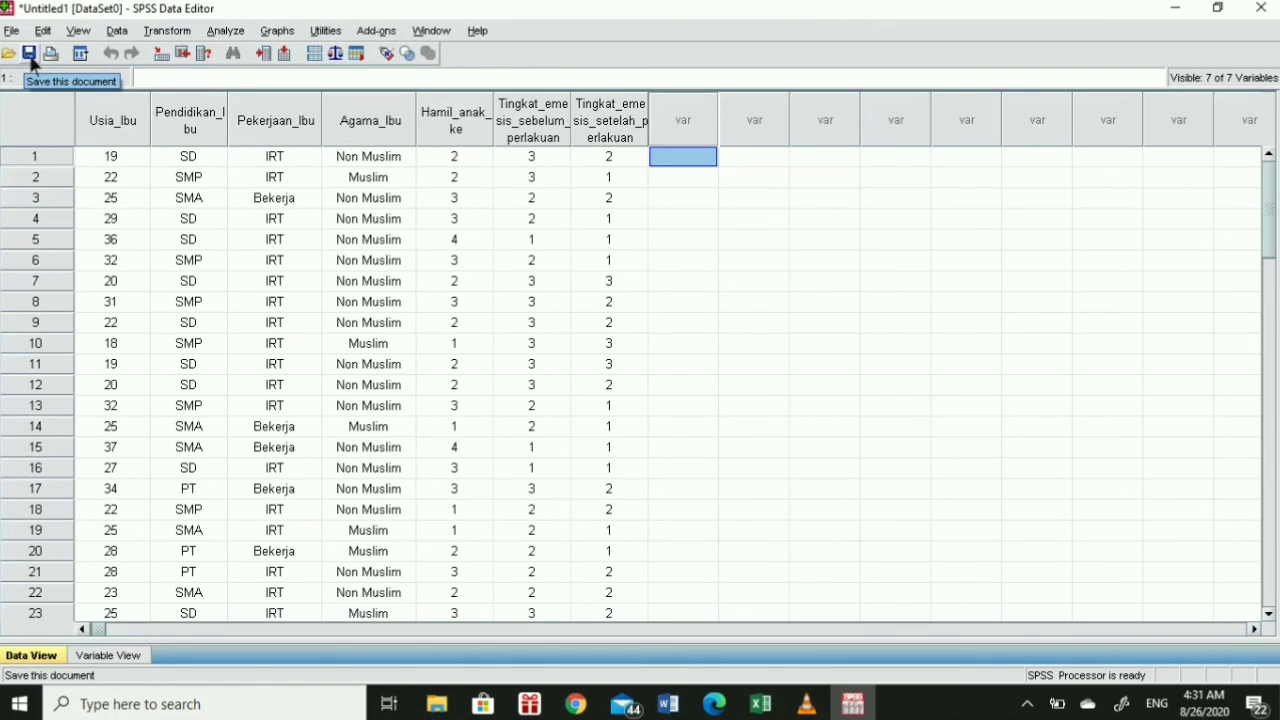
click(12, 30)
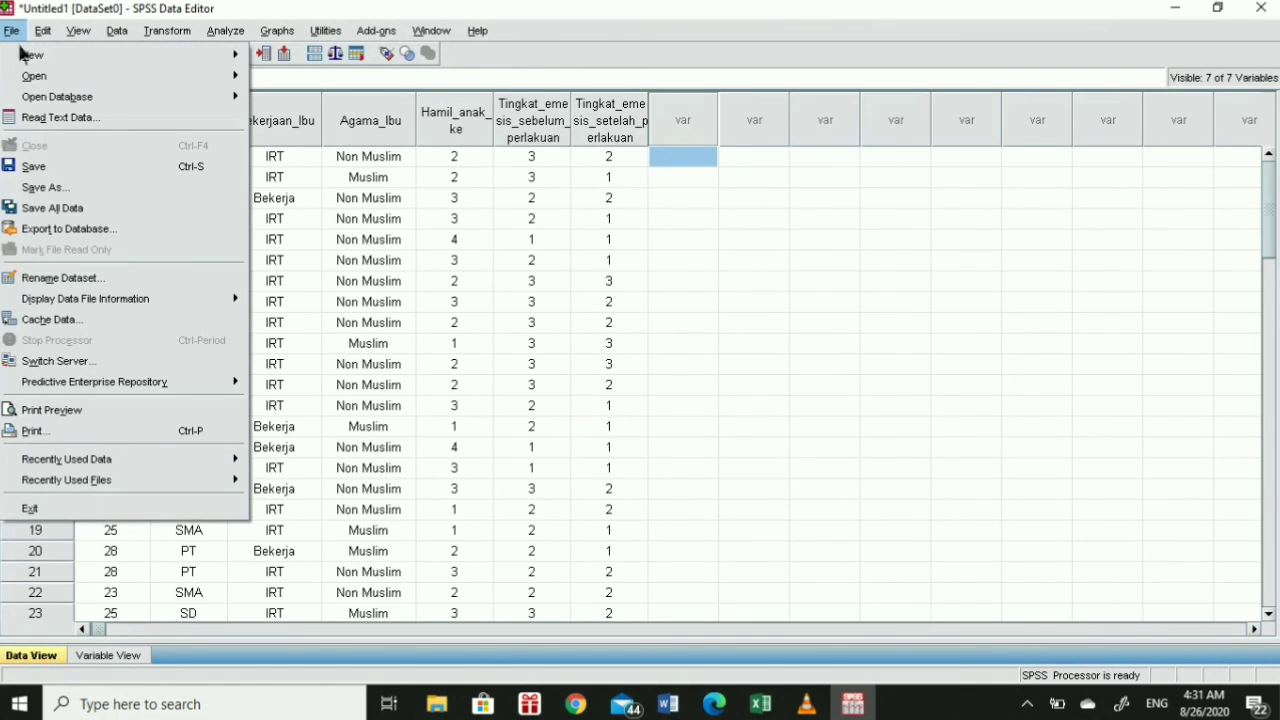
click(30, 167)
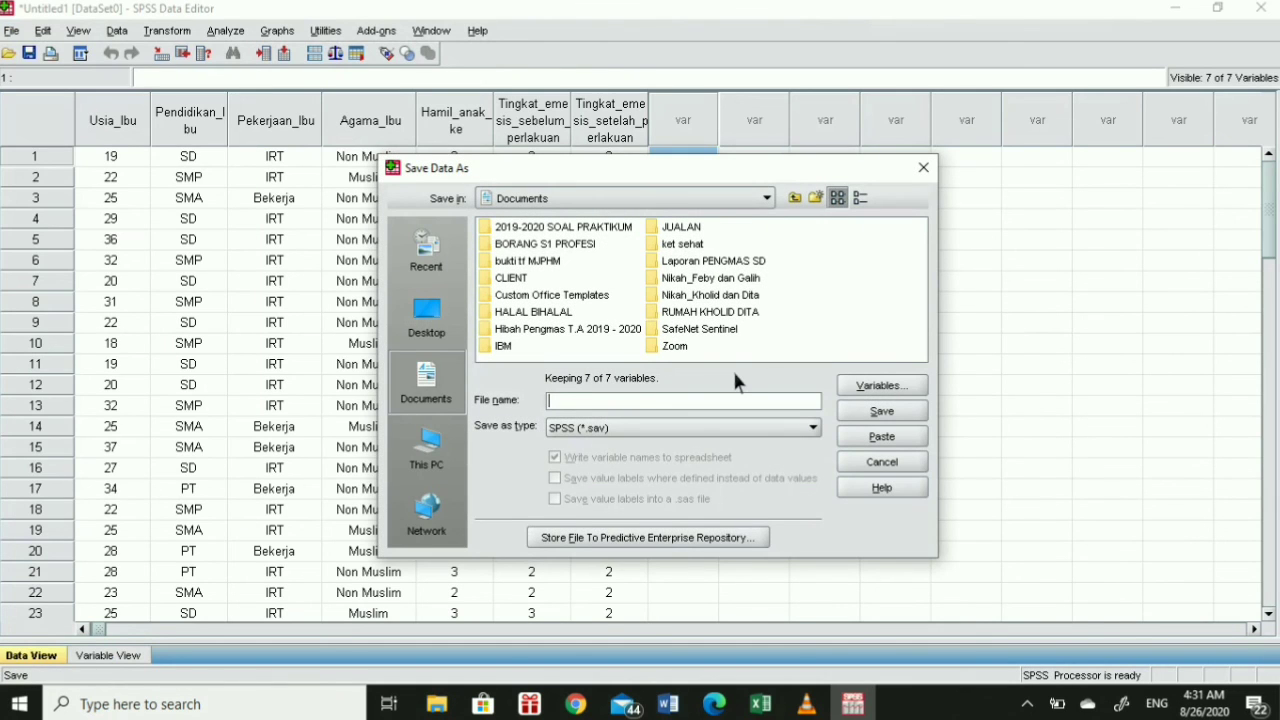
click(922, 168)
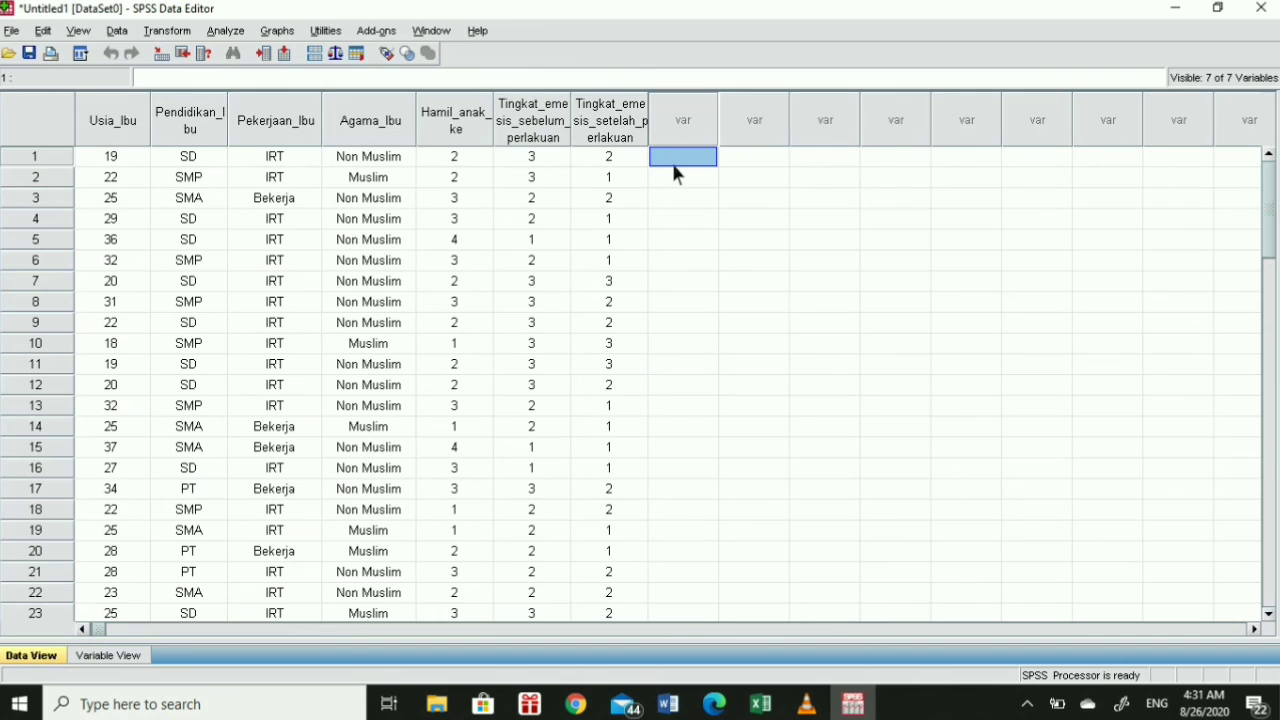
Start saving the dataset and open the RUMAH DOSEN Youtube Channel folder on drive D as its location
click(31, 54)
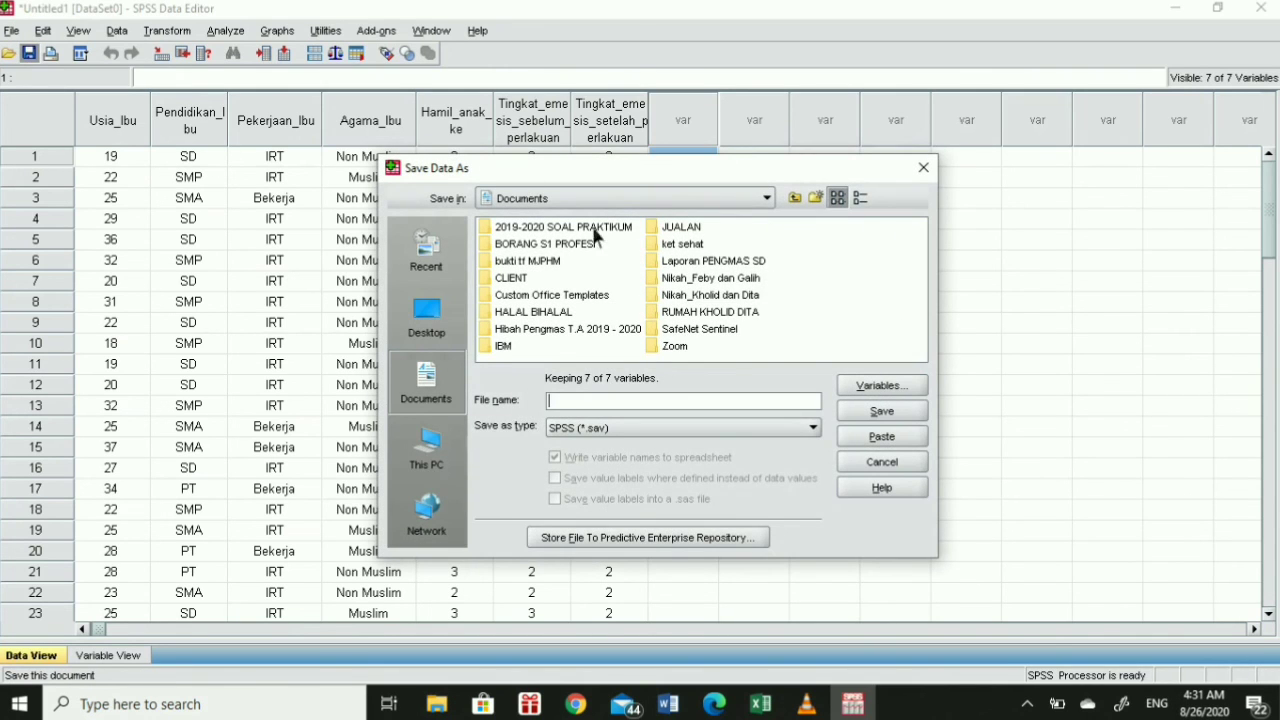
click(440, 452)
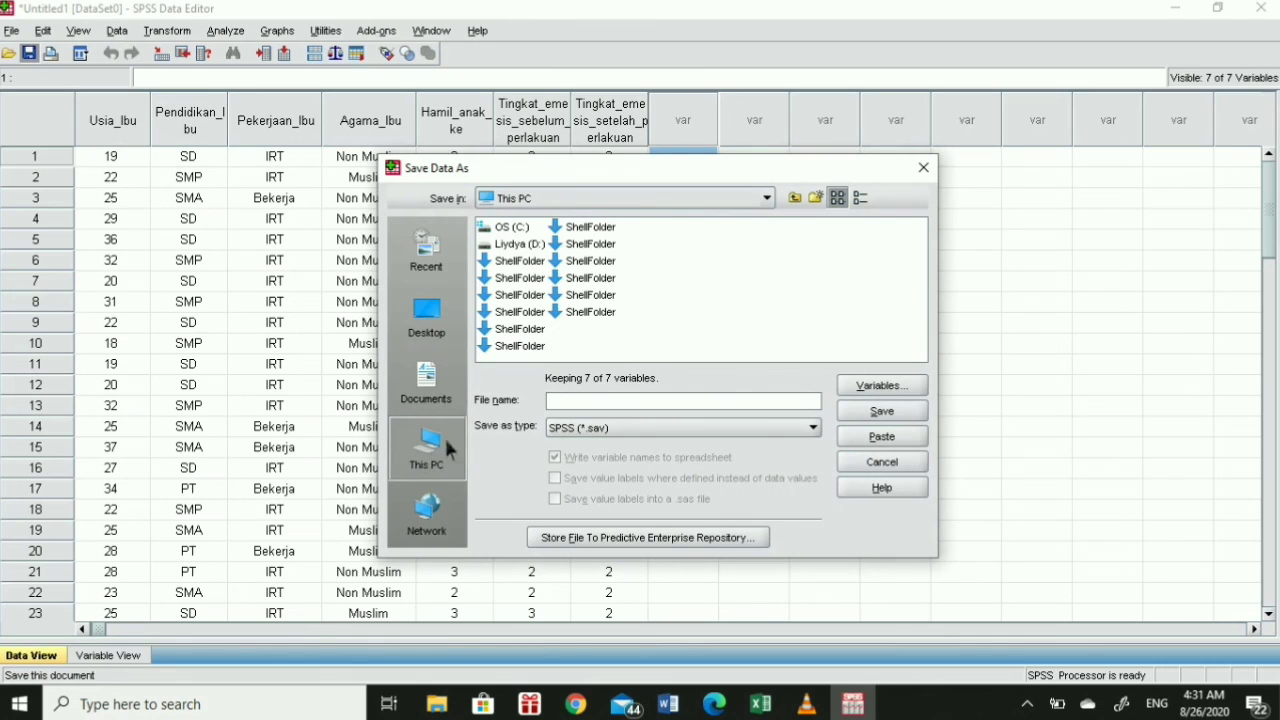
double_click(520, 245)
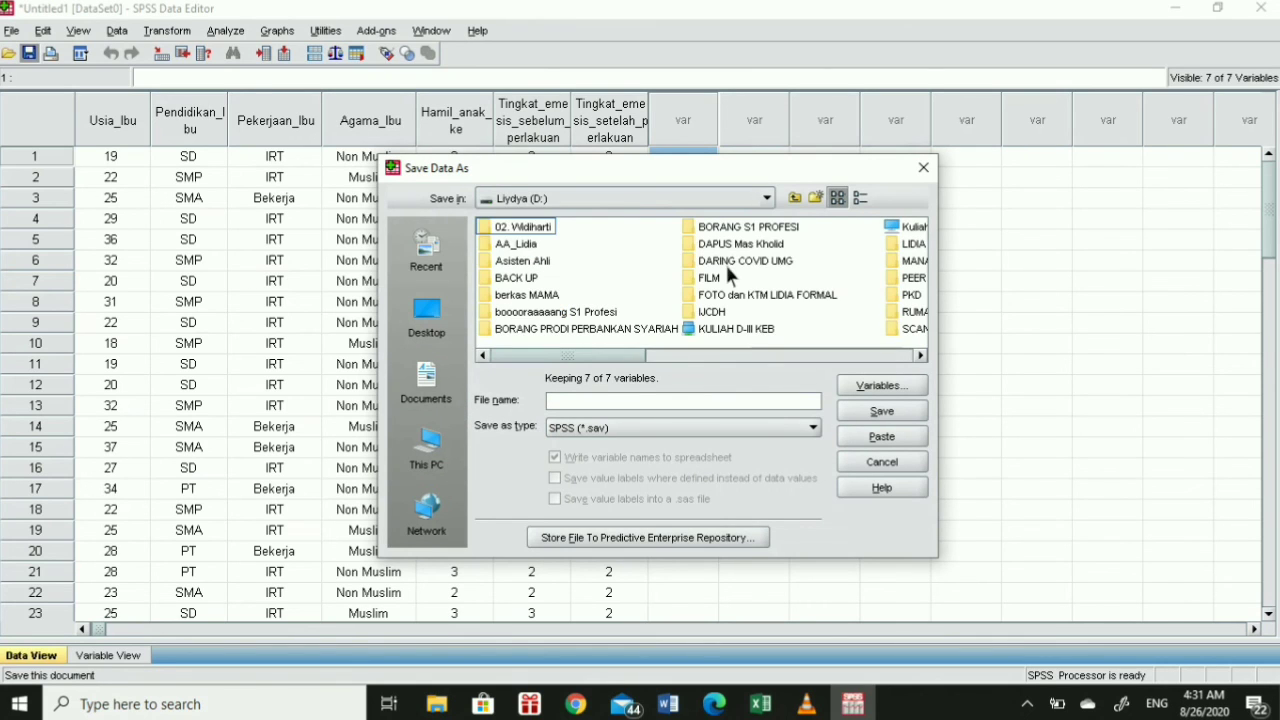
click(725, 262)
click(912, 311)
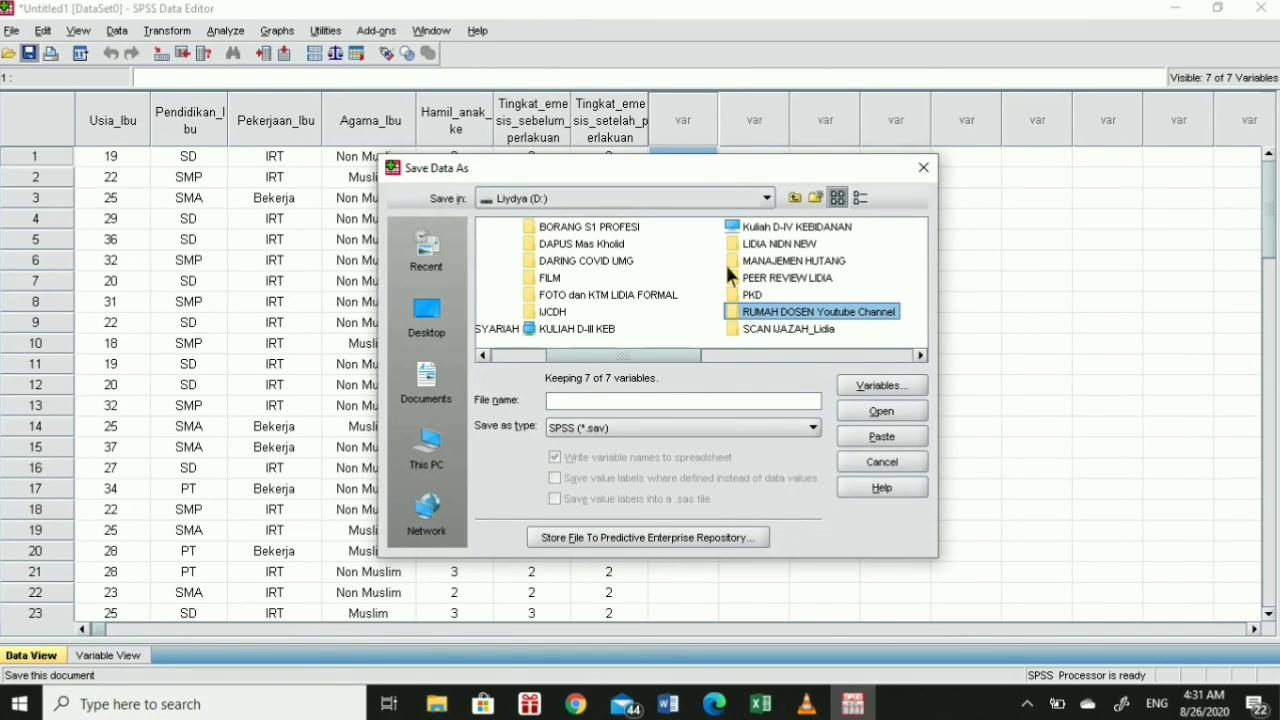
double_click(832, 312)
Name the dataset Input_Data Penelitian Emesis and save it as an SPSS data file (*.sav)
click(582, 400)
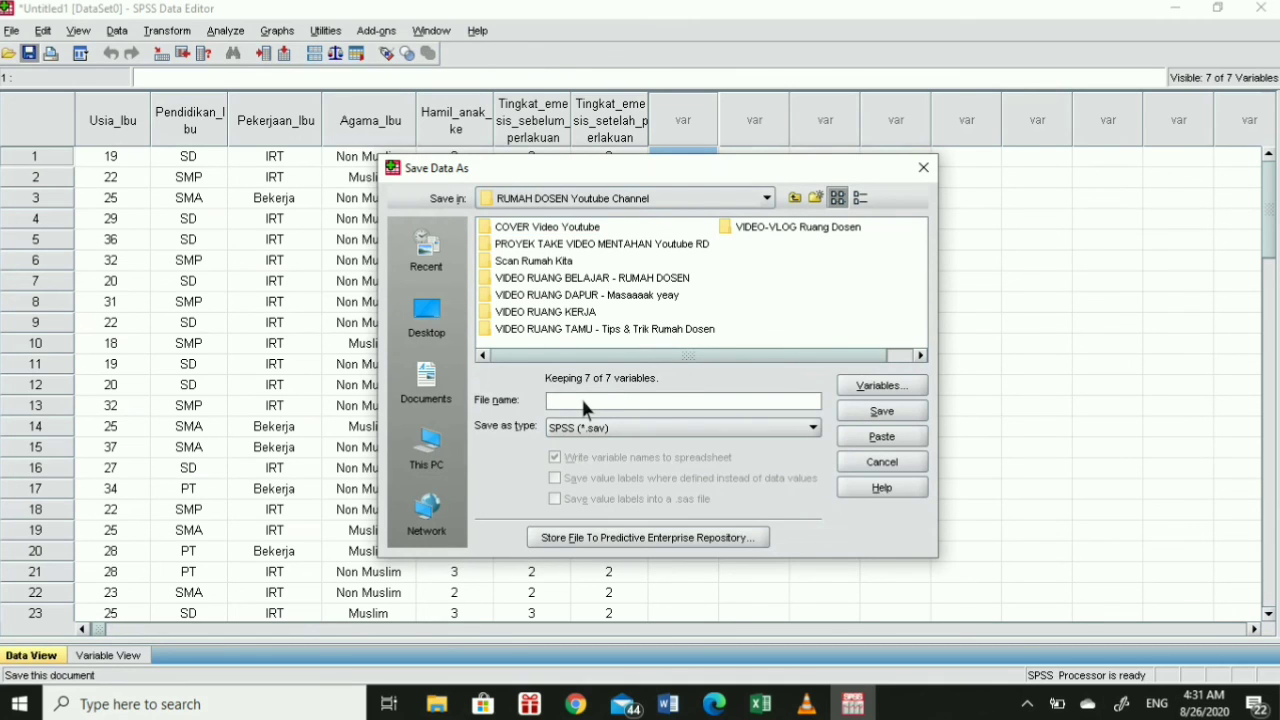
text(Input_Data Penelitian Emesis)
click(870, 413)
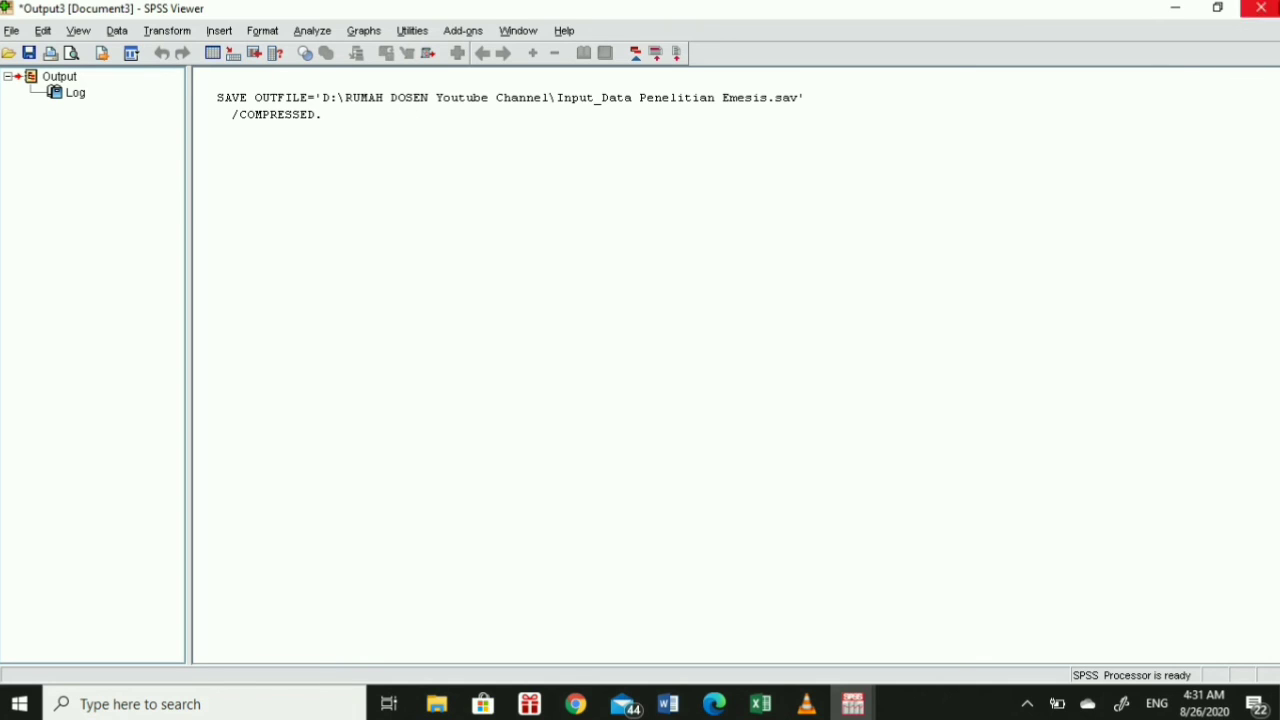
Close the output document holding the save log without saving it, and exit SPSS
click(1260, 8)
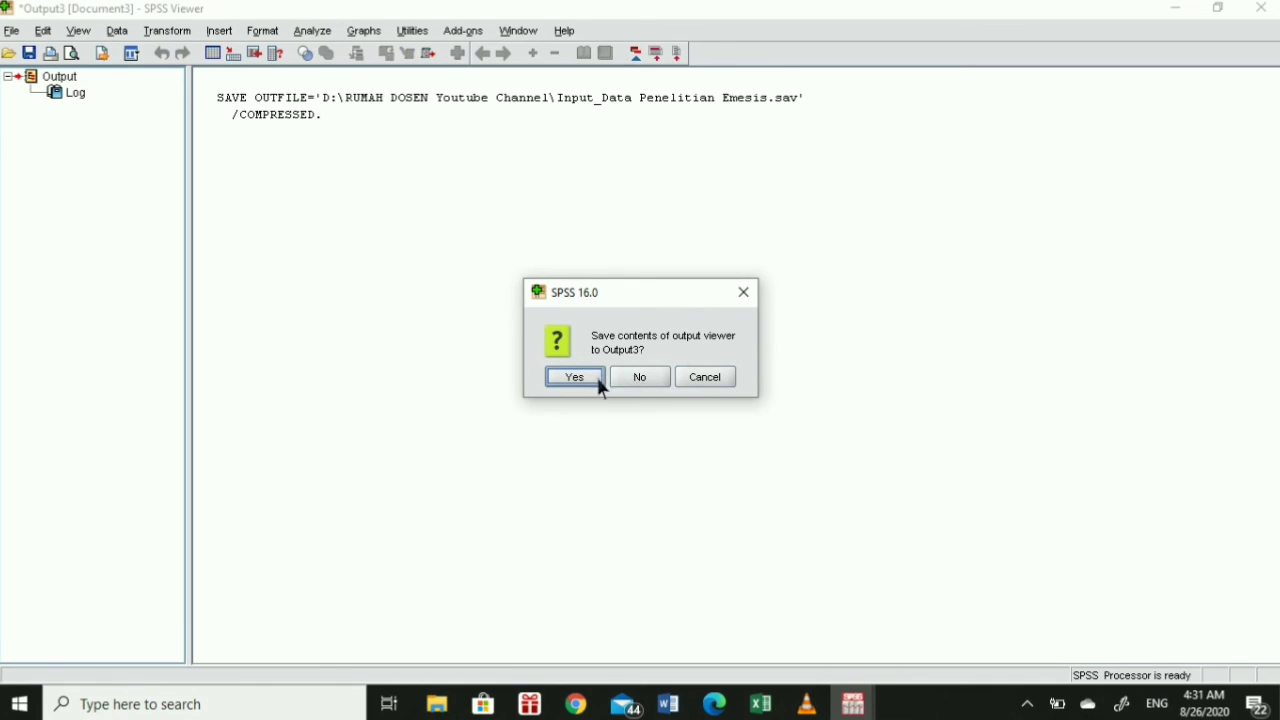
click(657, 375)
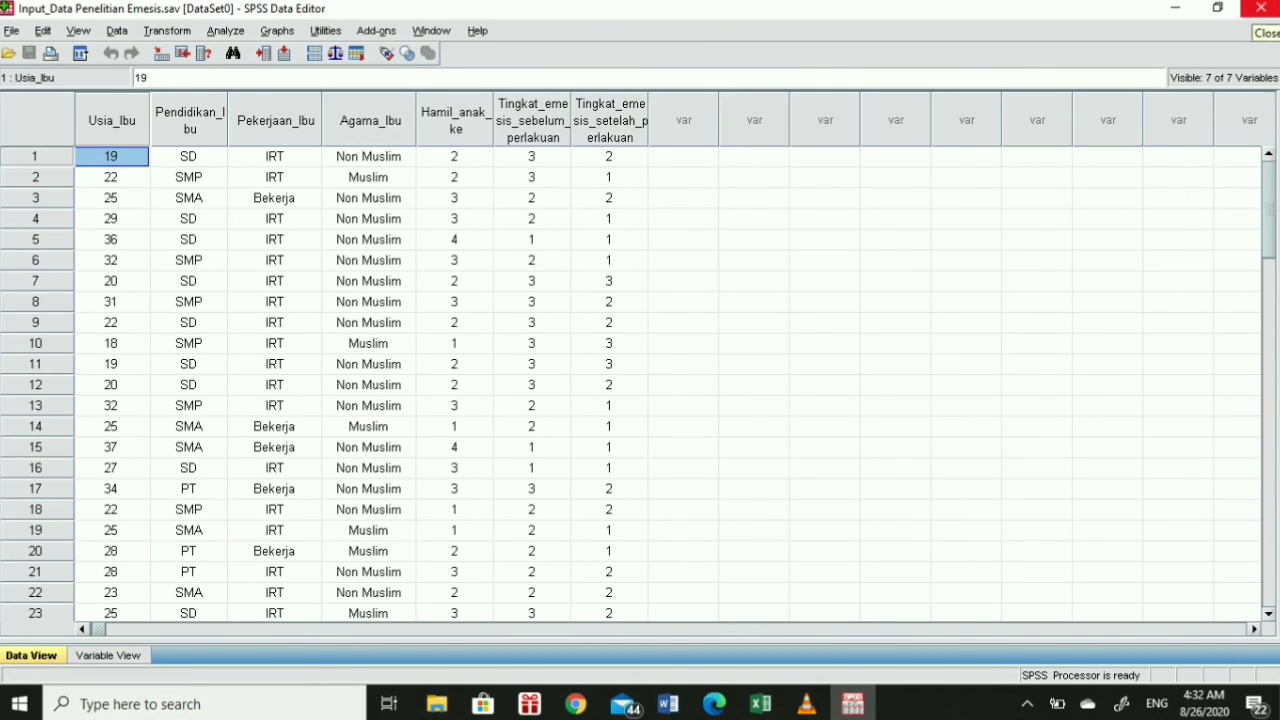
click(1260, 8)
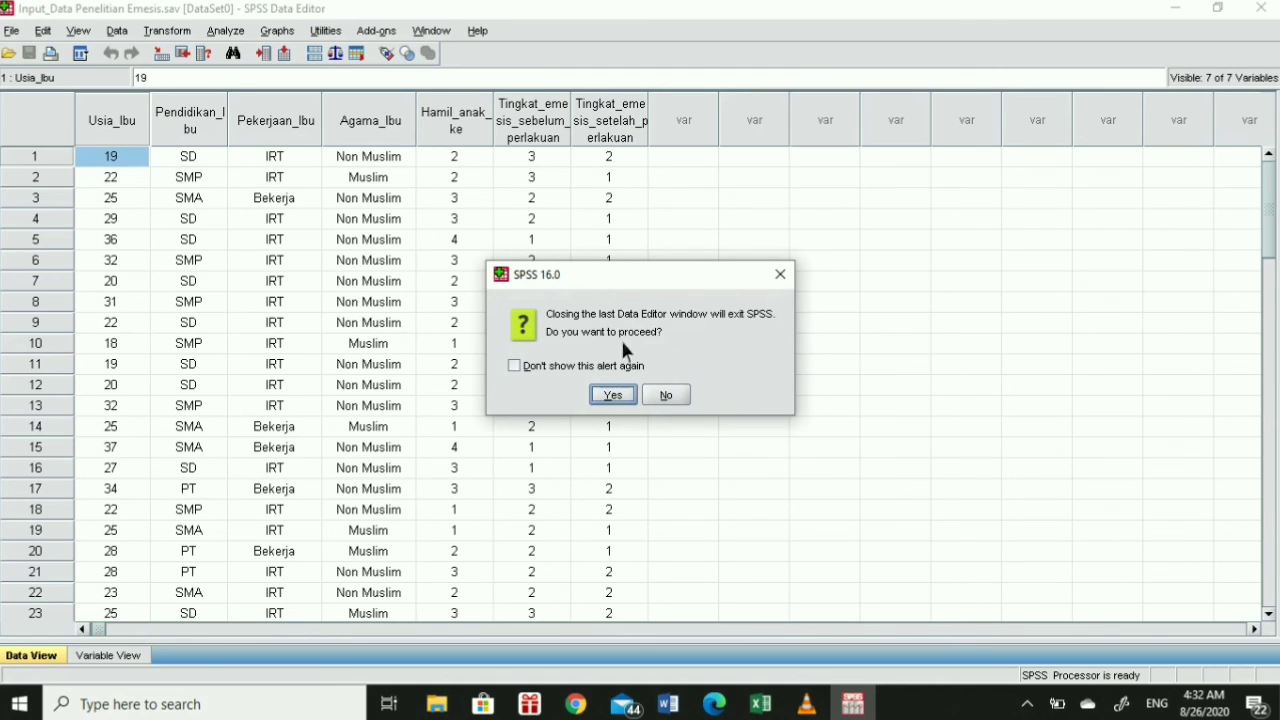
click(614, 395)
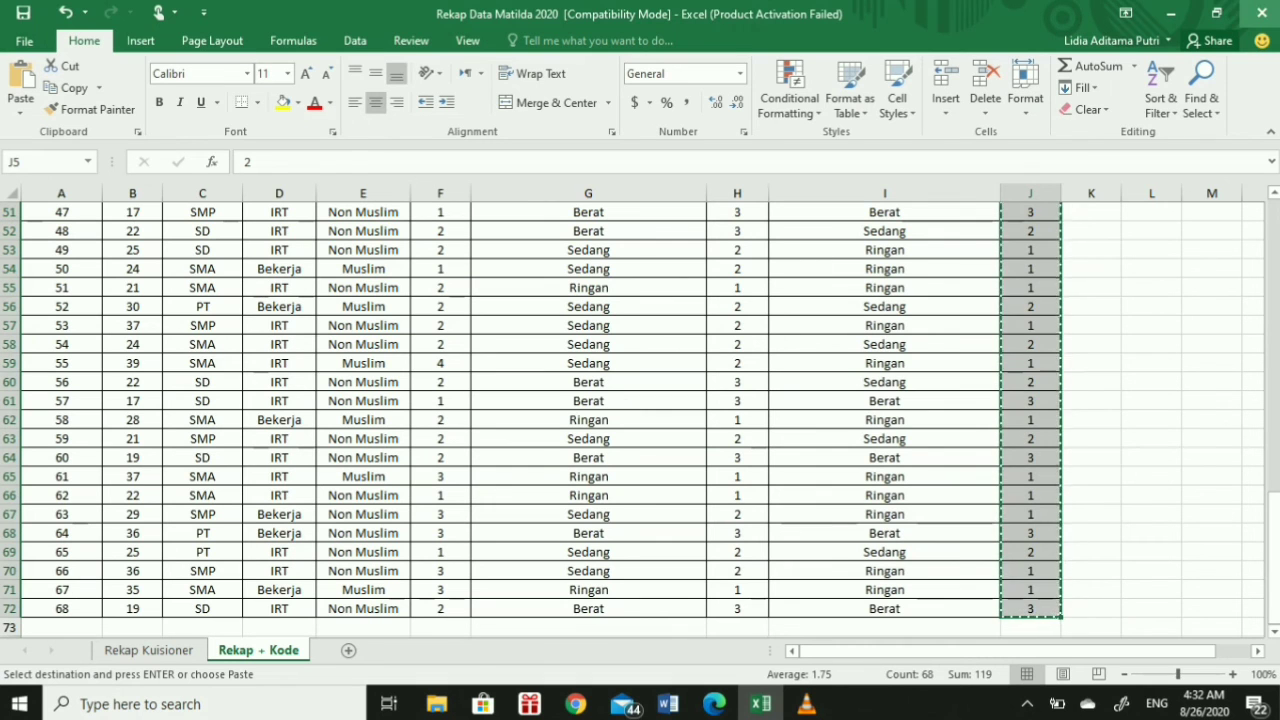
Close the Excel source workbook without saving its changes
click(1262, 11)
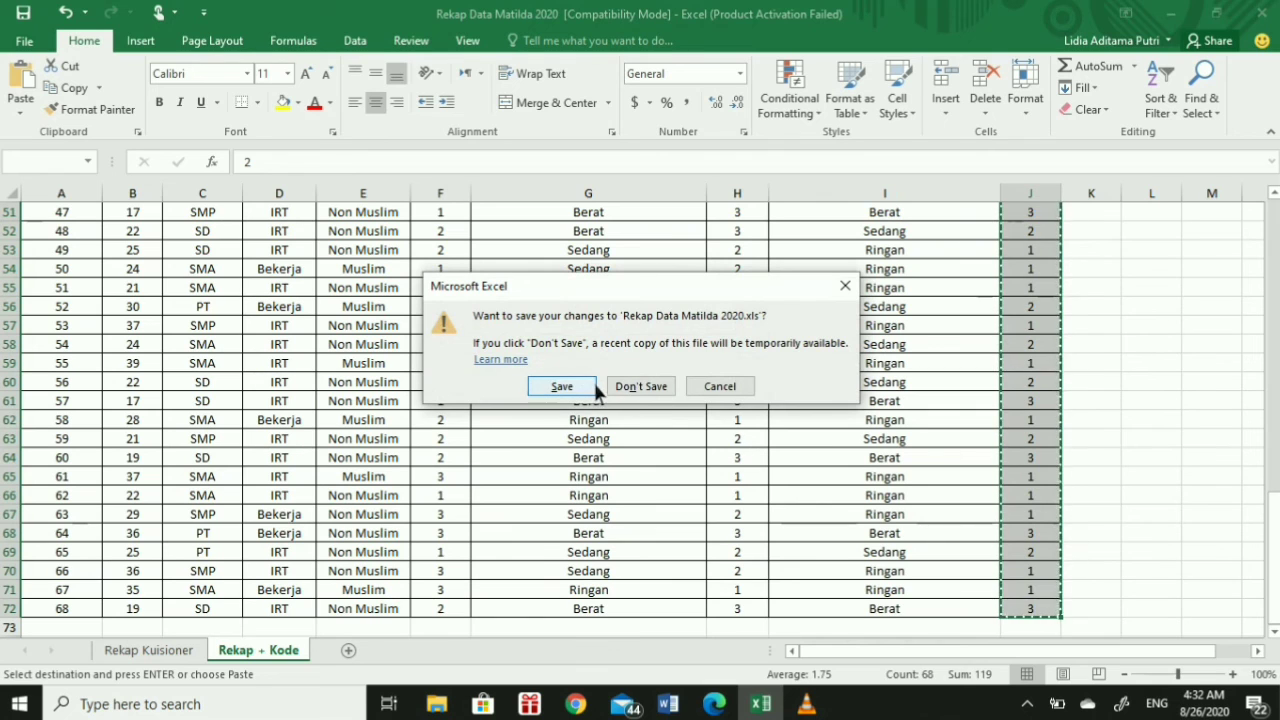
click(640, 388)
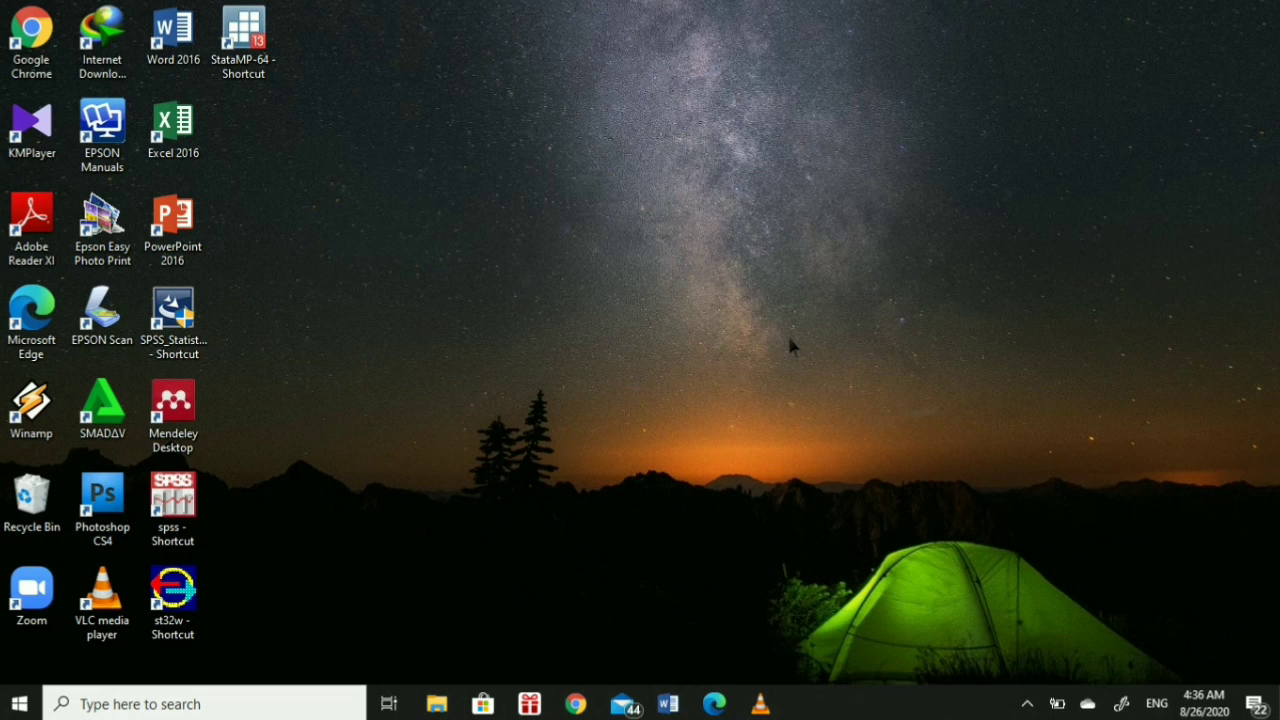
click(760, 705)
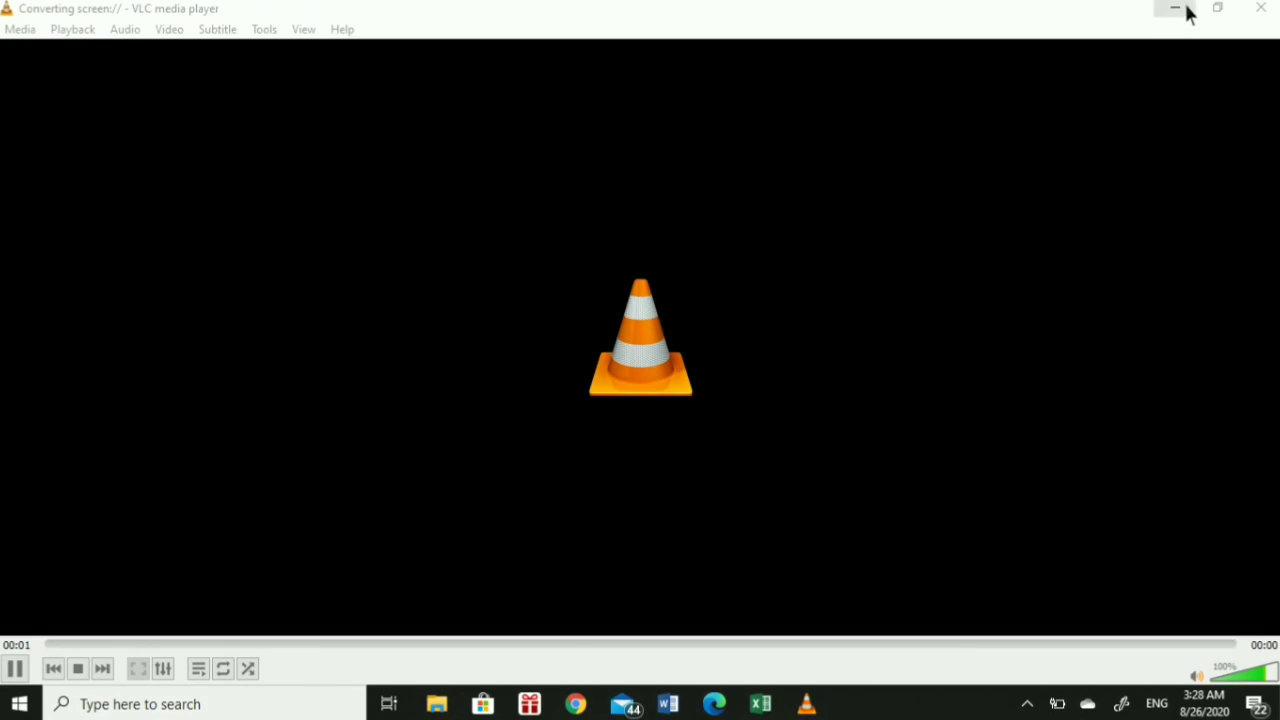
click(1187, 12)
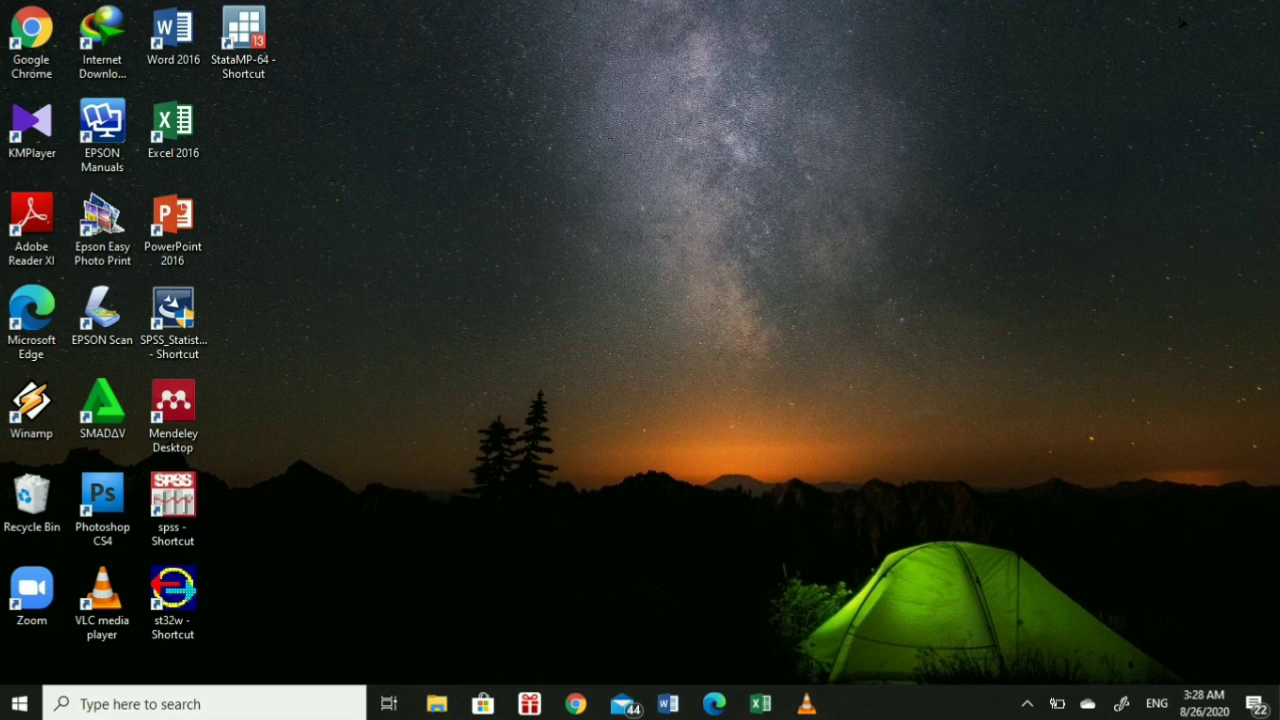